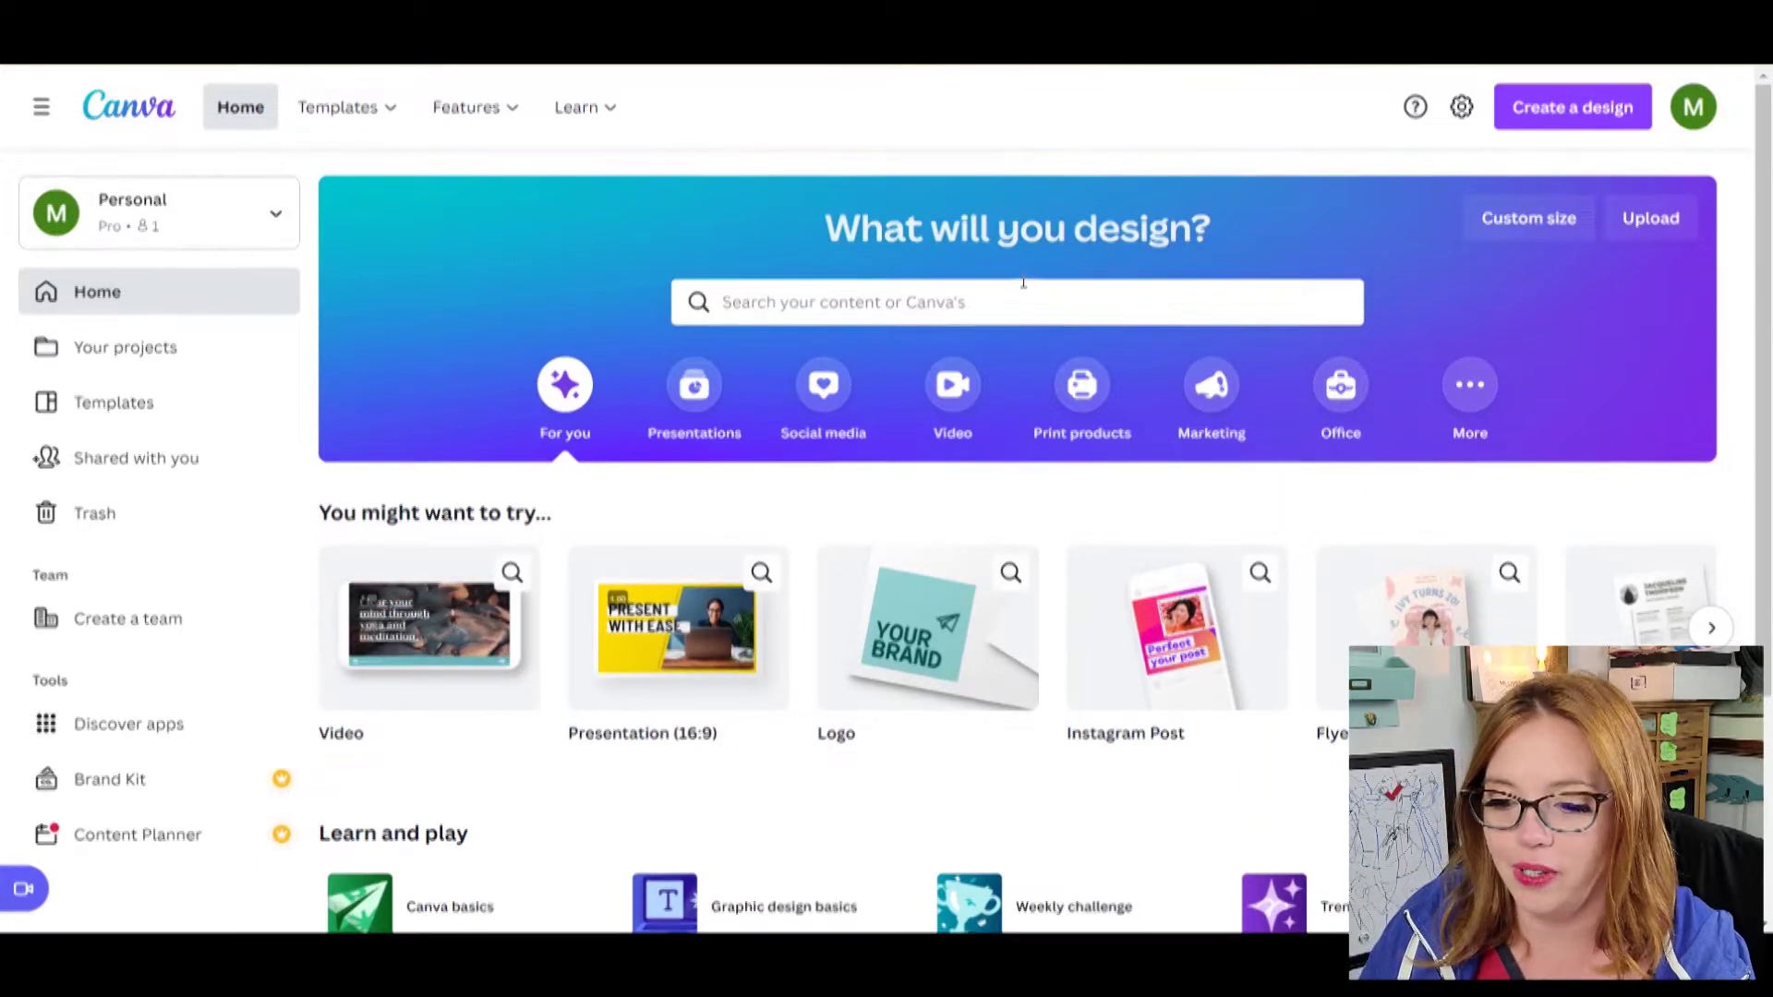
# Step: Search for 'email signature' and create a blank Email Signature design
pyautogui.click(1002, 305)
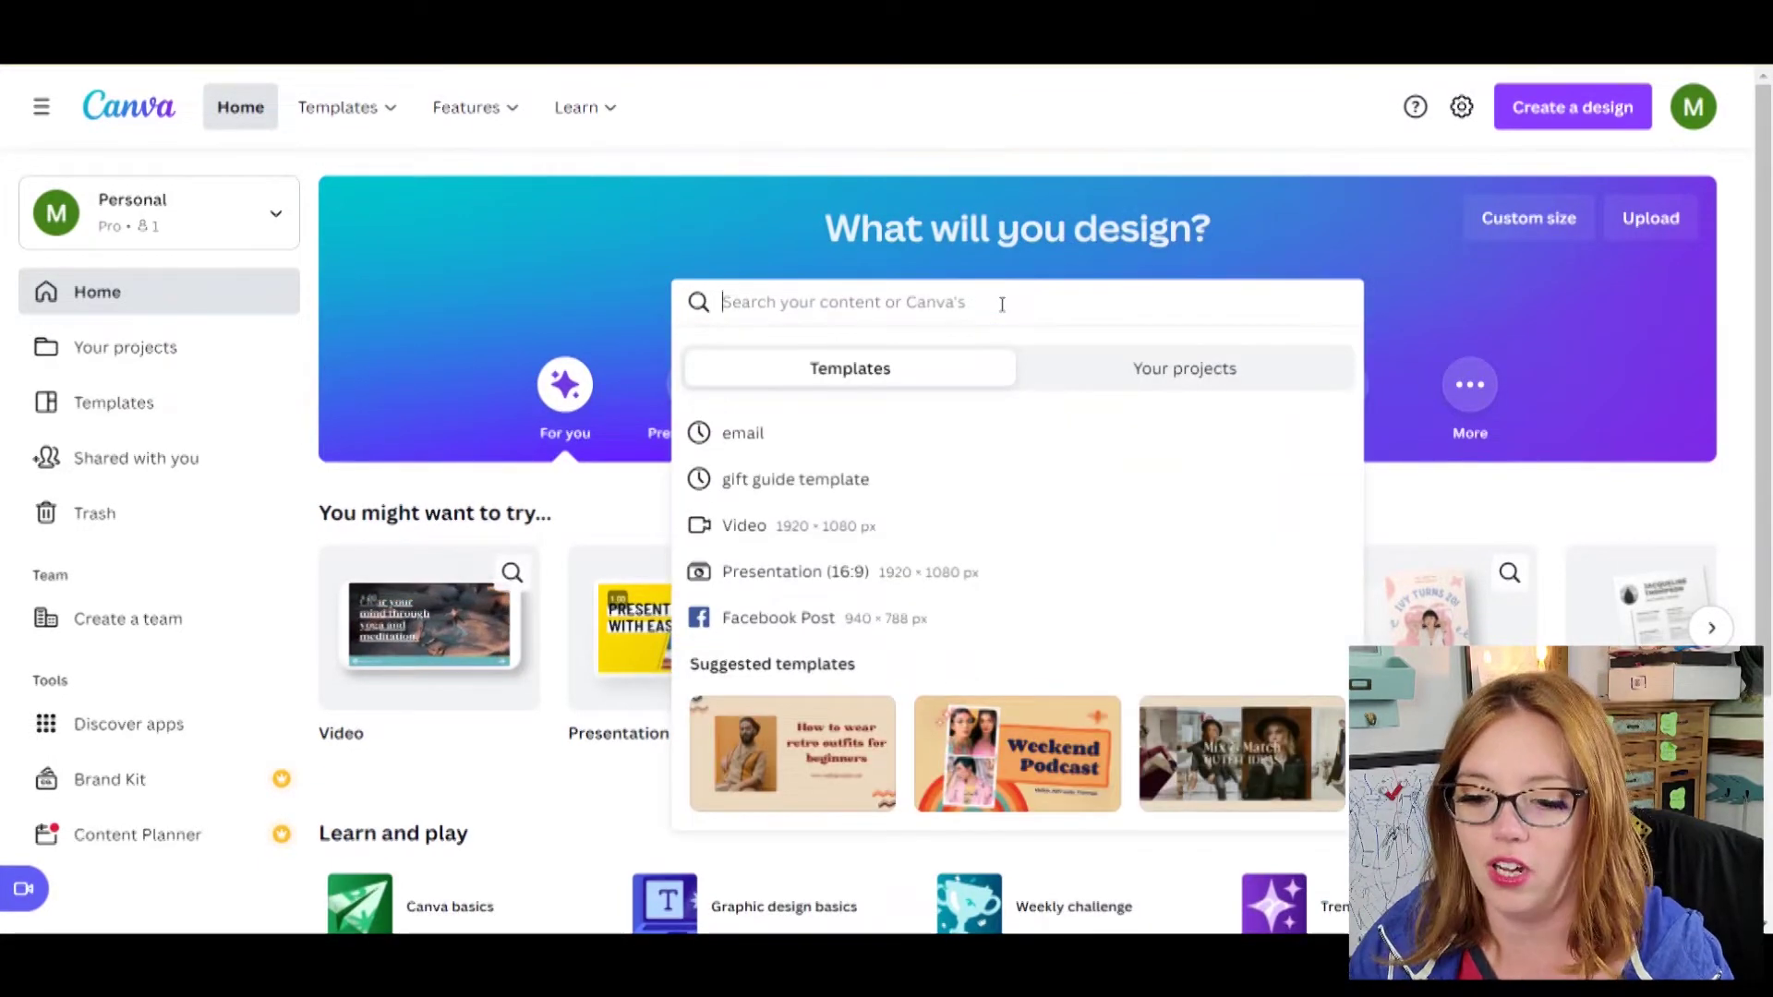
pyautogui.write('ema')
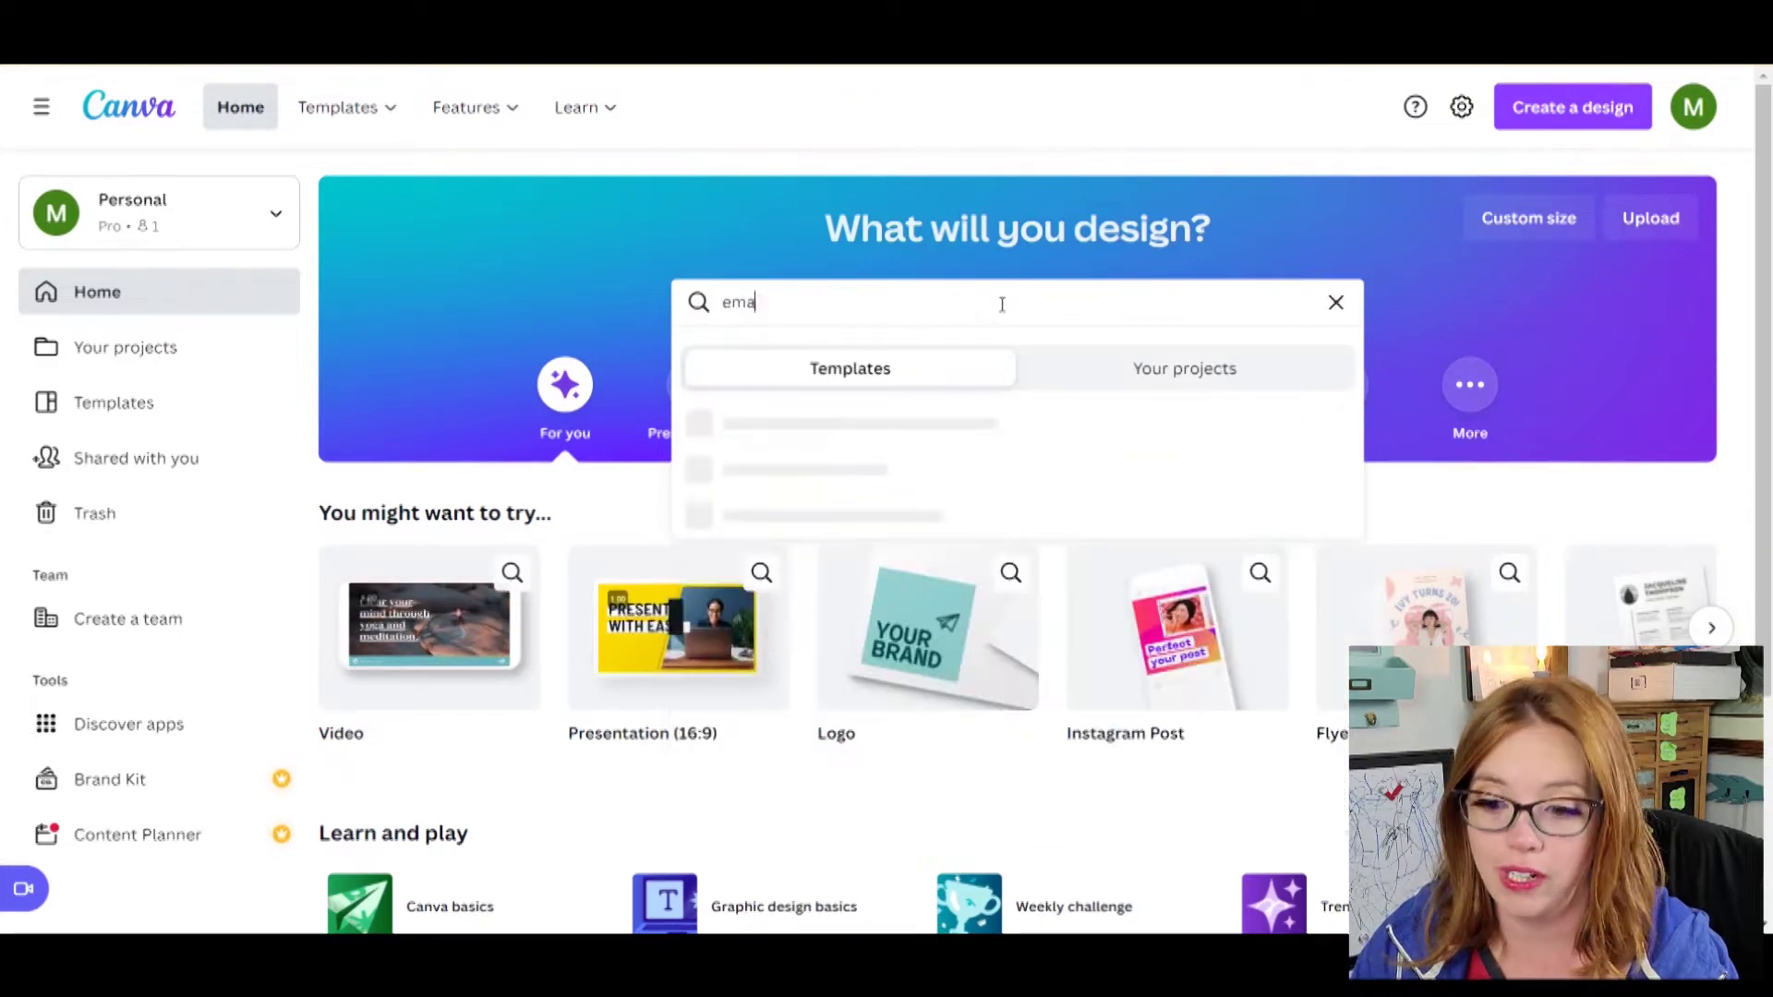
pyautogui.write('il signature')
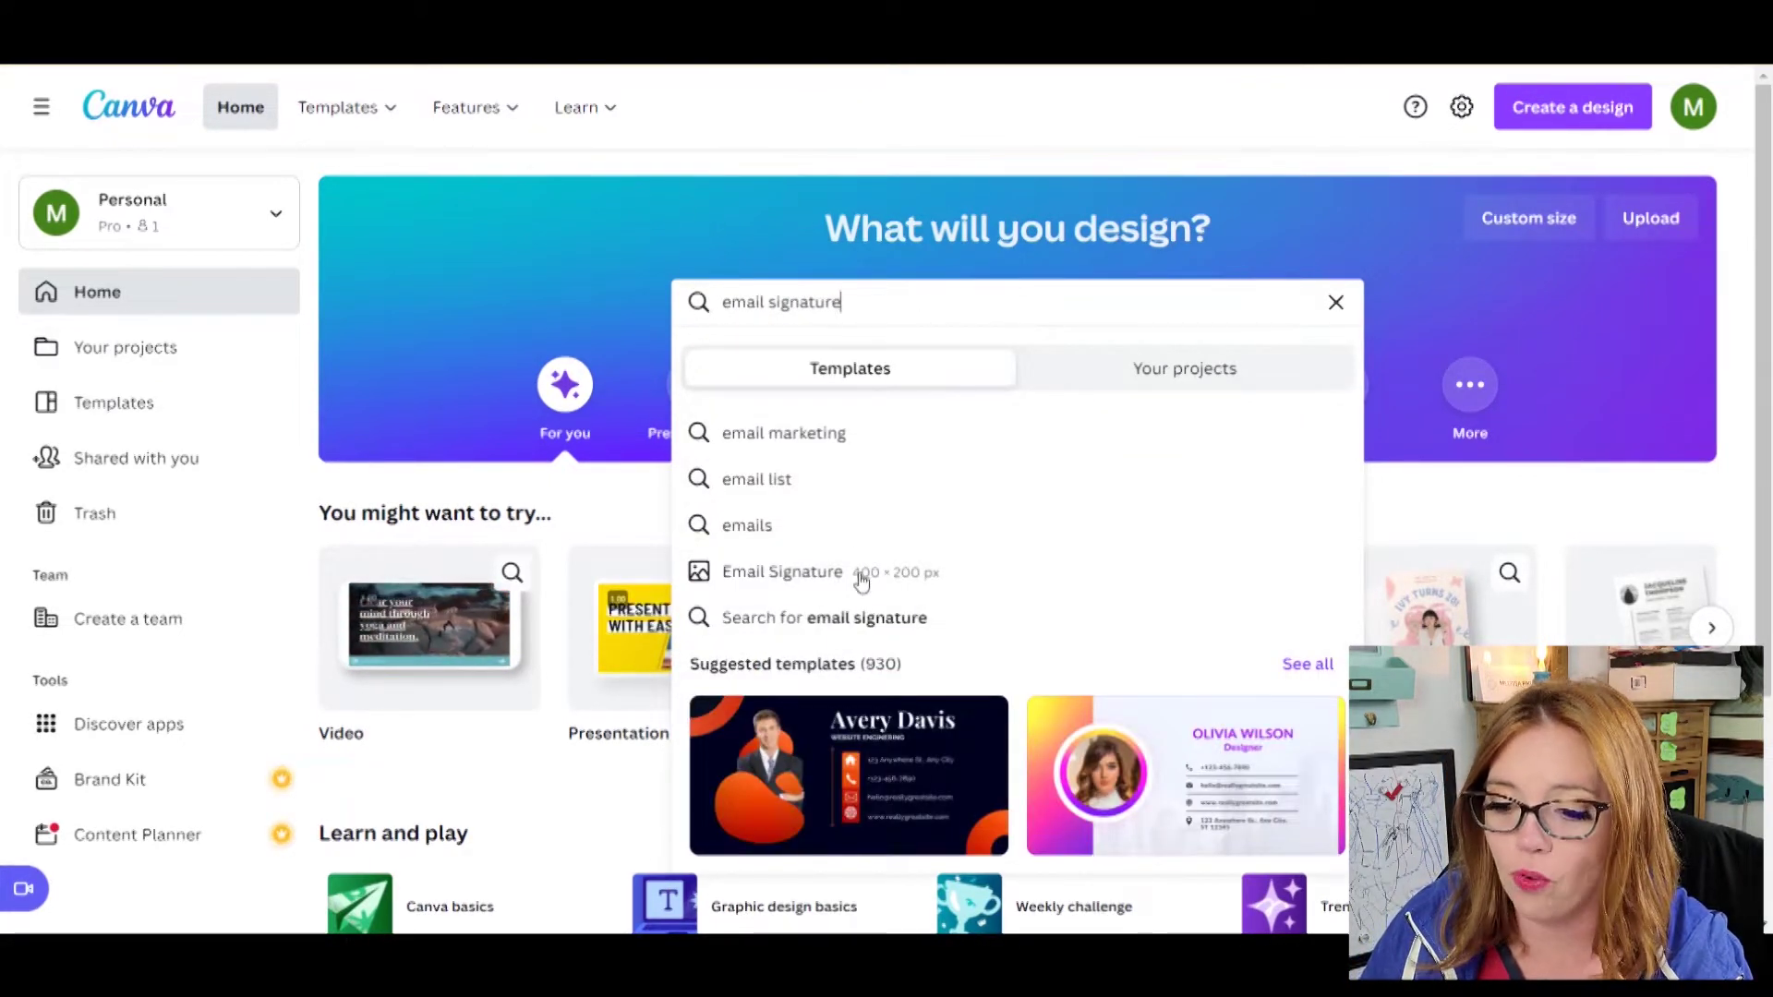
pyautogui.click(862, 577)
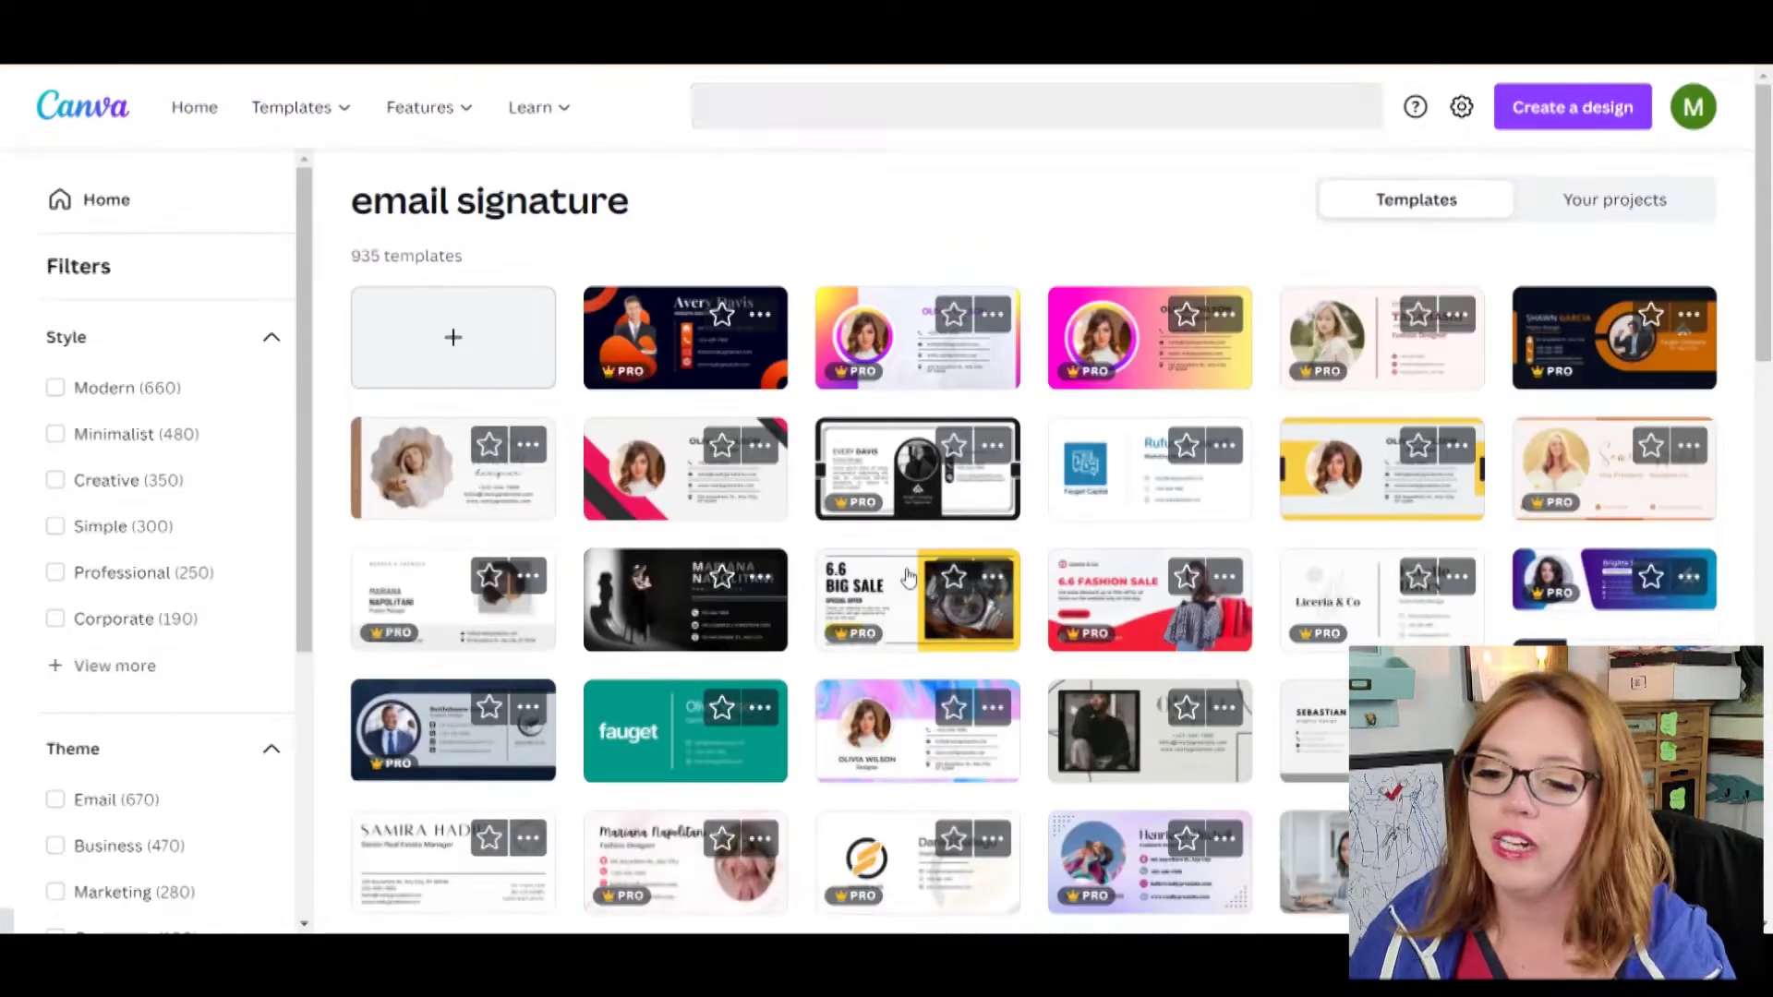
pyautogui.scroll(-10, 815, 428)
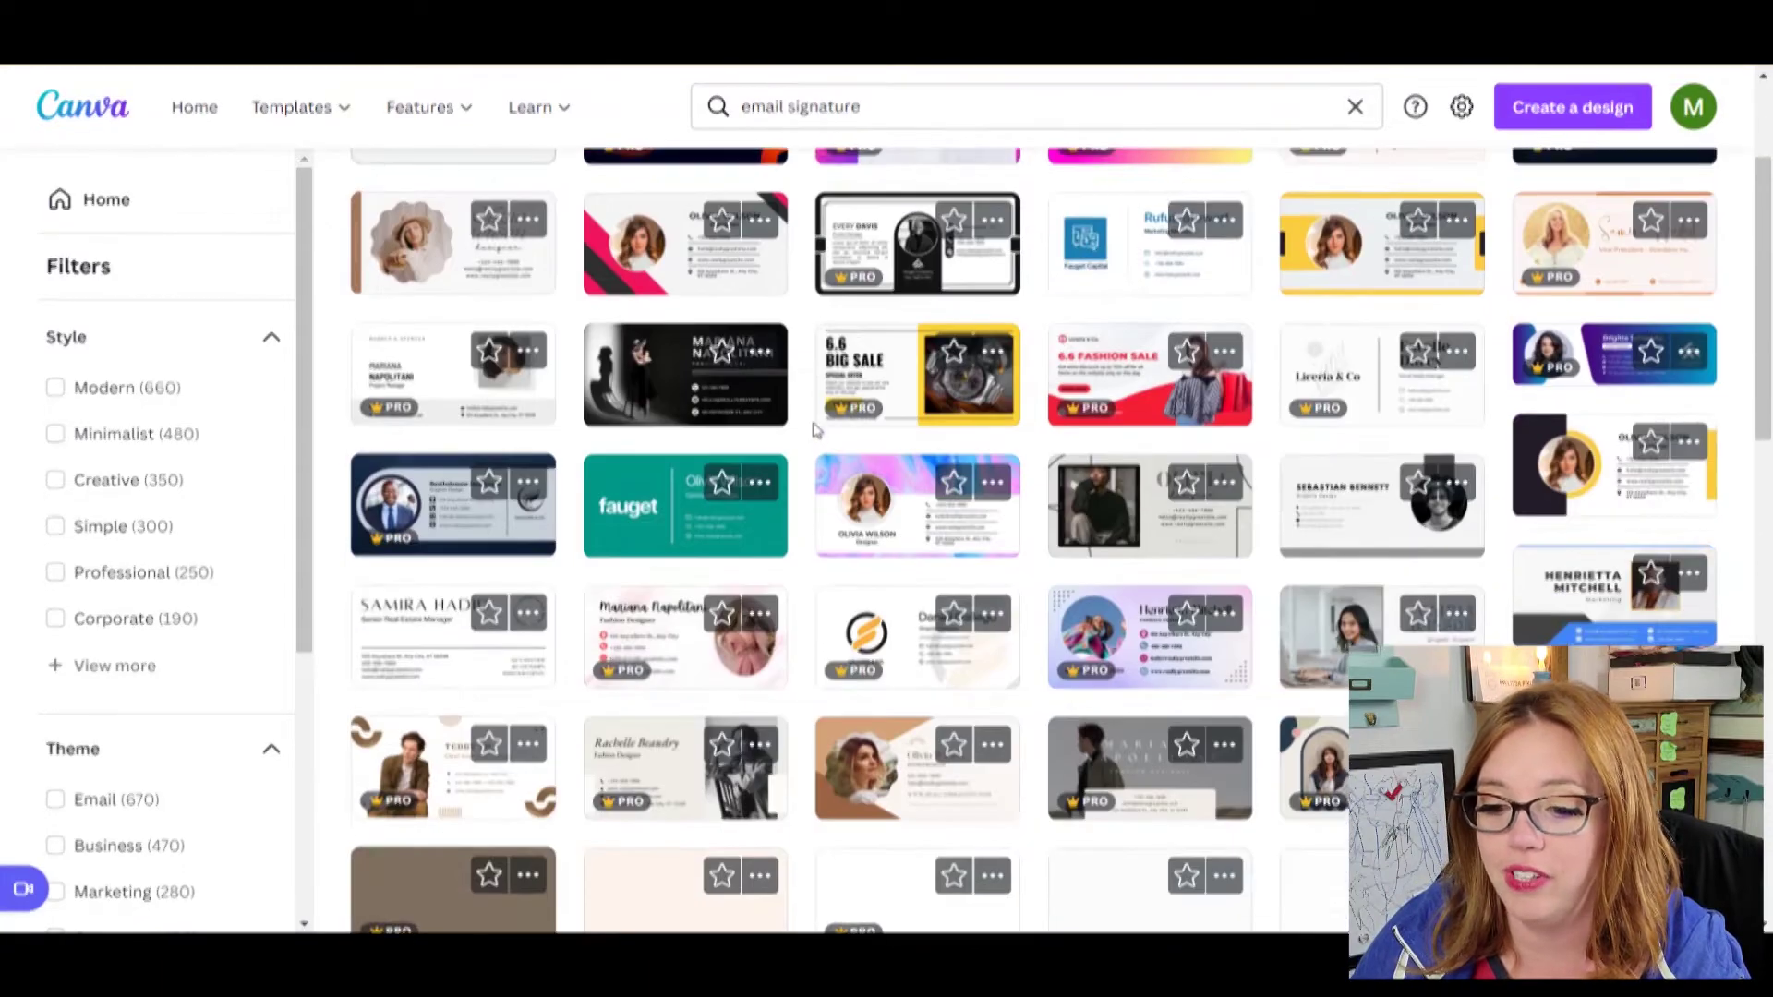
pyautogui.scroll(10, 815, 428)
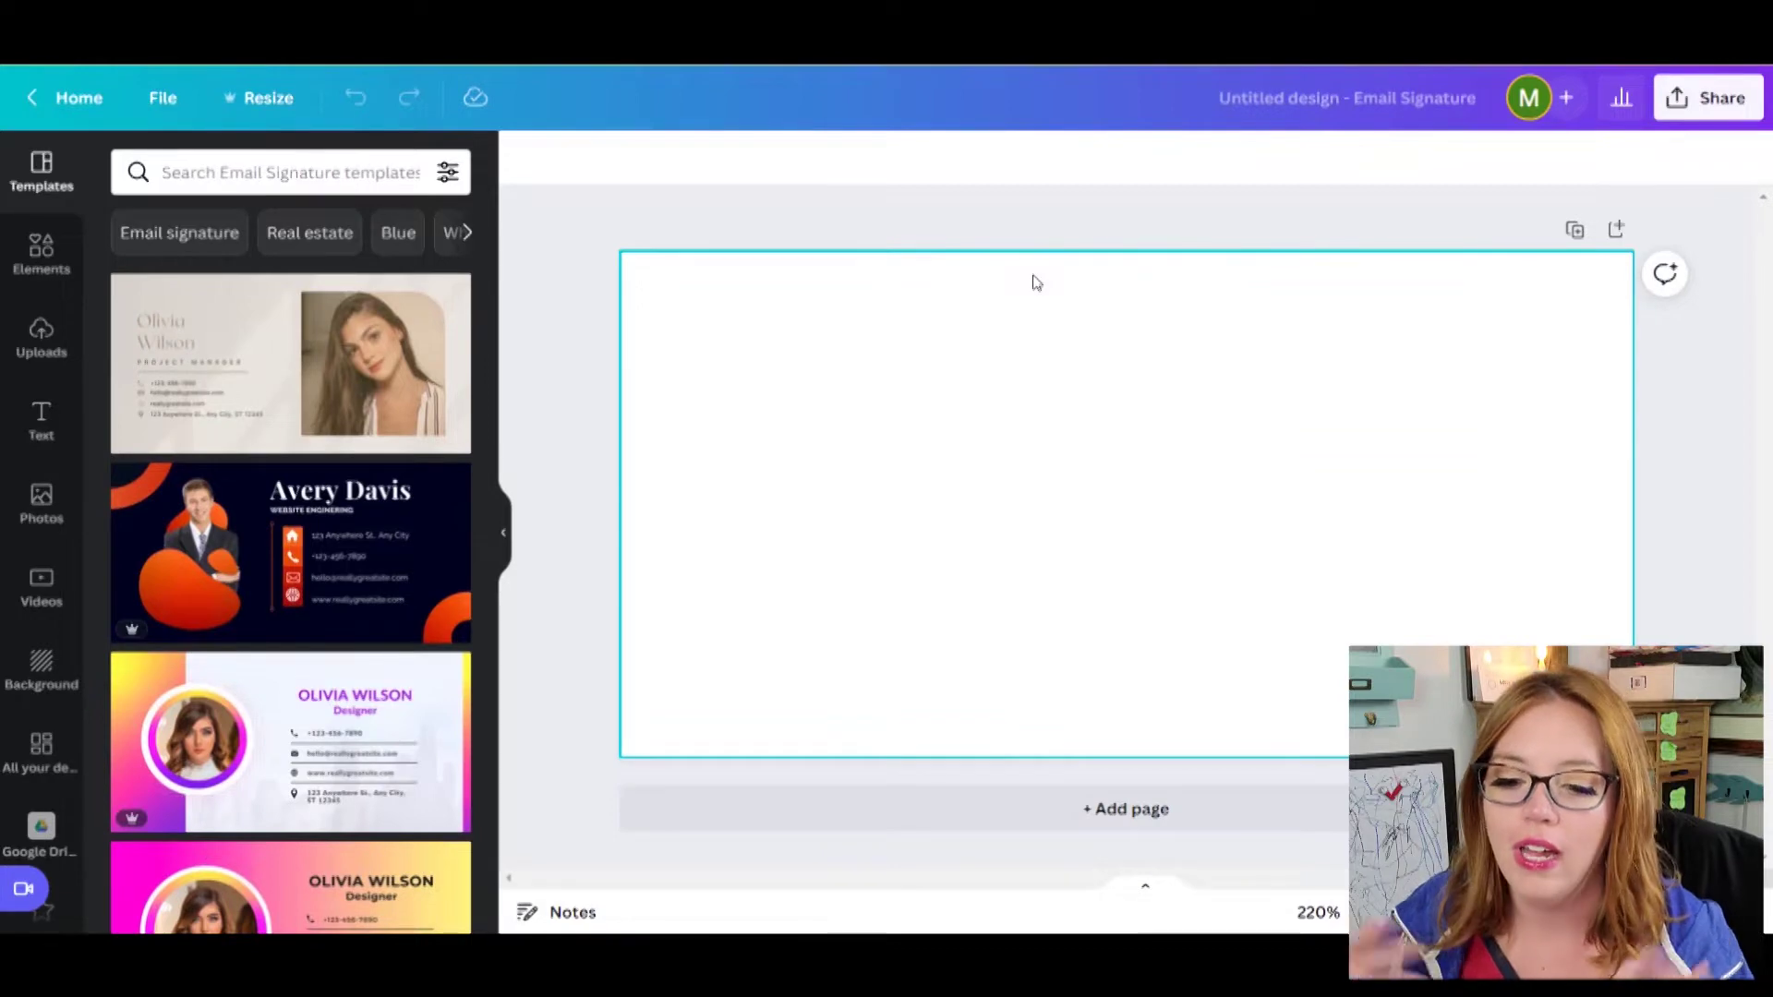
# Step: Preview the purple and yellow signature template and select its background image
pyautogui.scroll(-5, 268, 379)
pyautogui.click(265, 374)
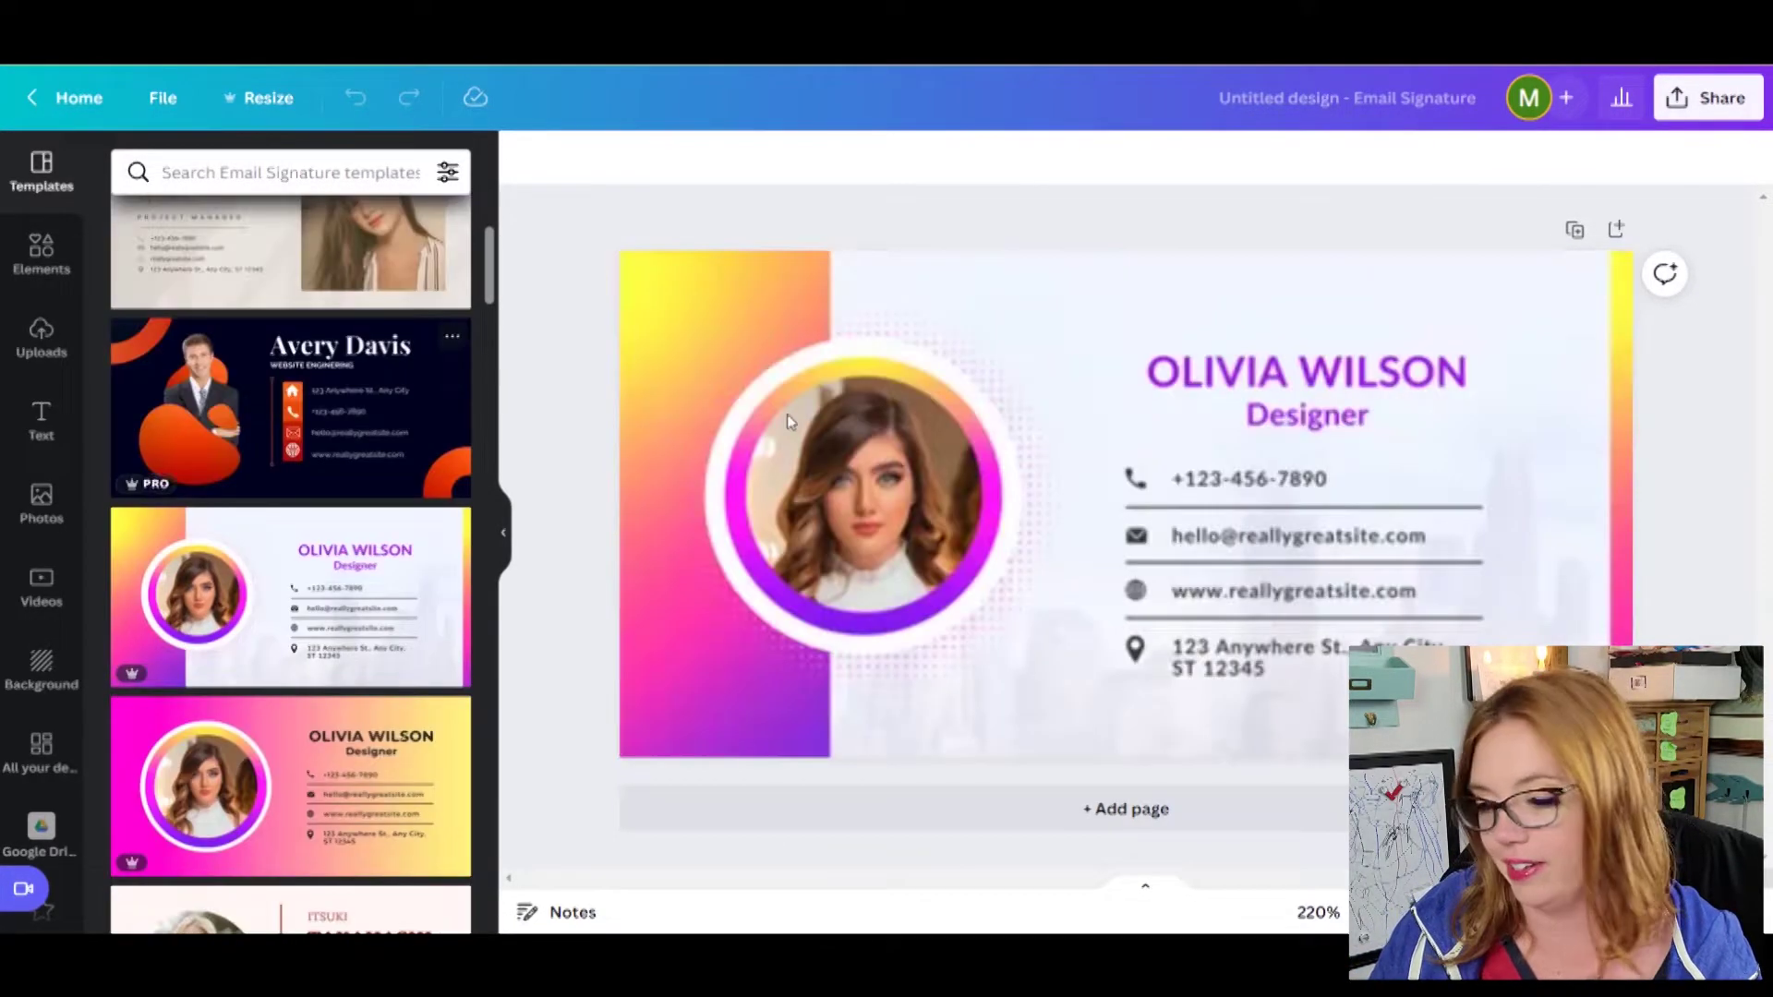
pyautogui.click(789, 307)
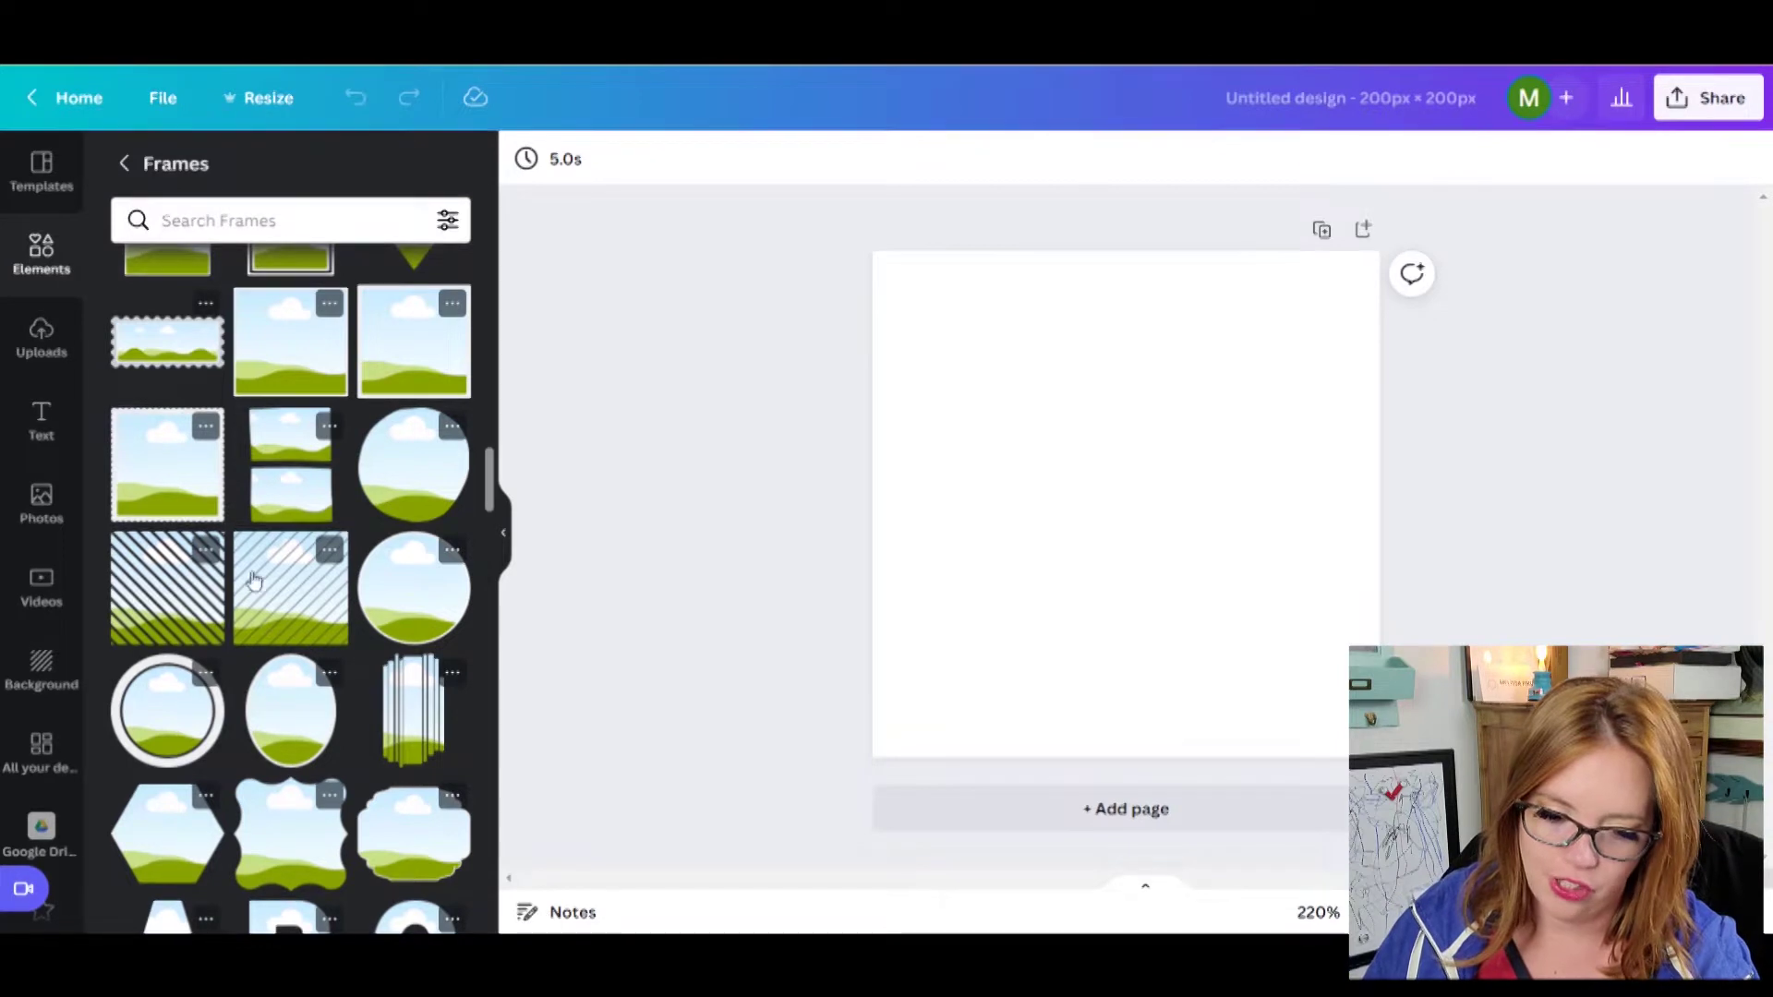
# Step: Add the light-blue-rimmed circle frame and enlarge it to fill the page
pyautogui.click(162, 700)
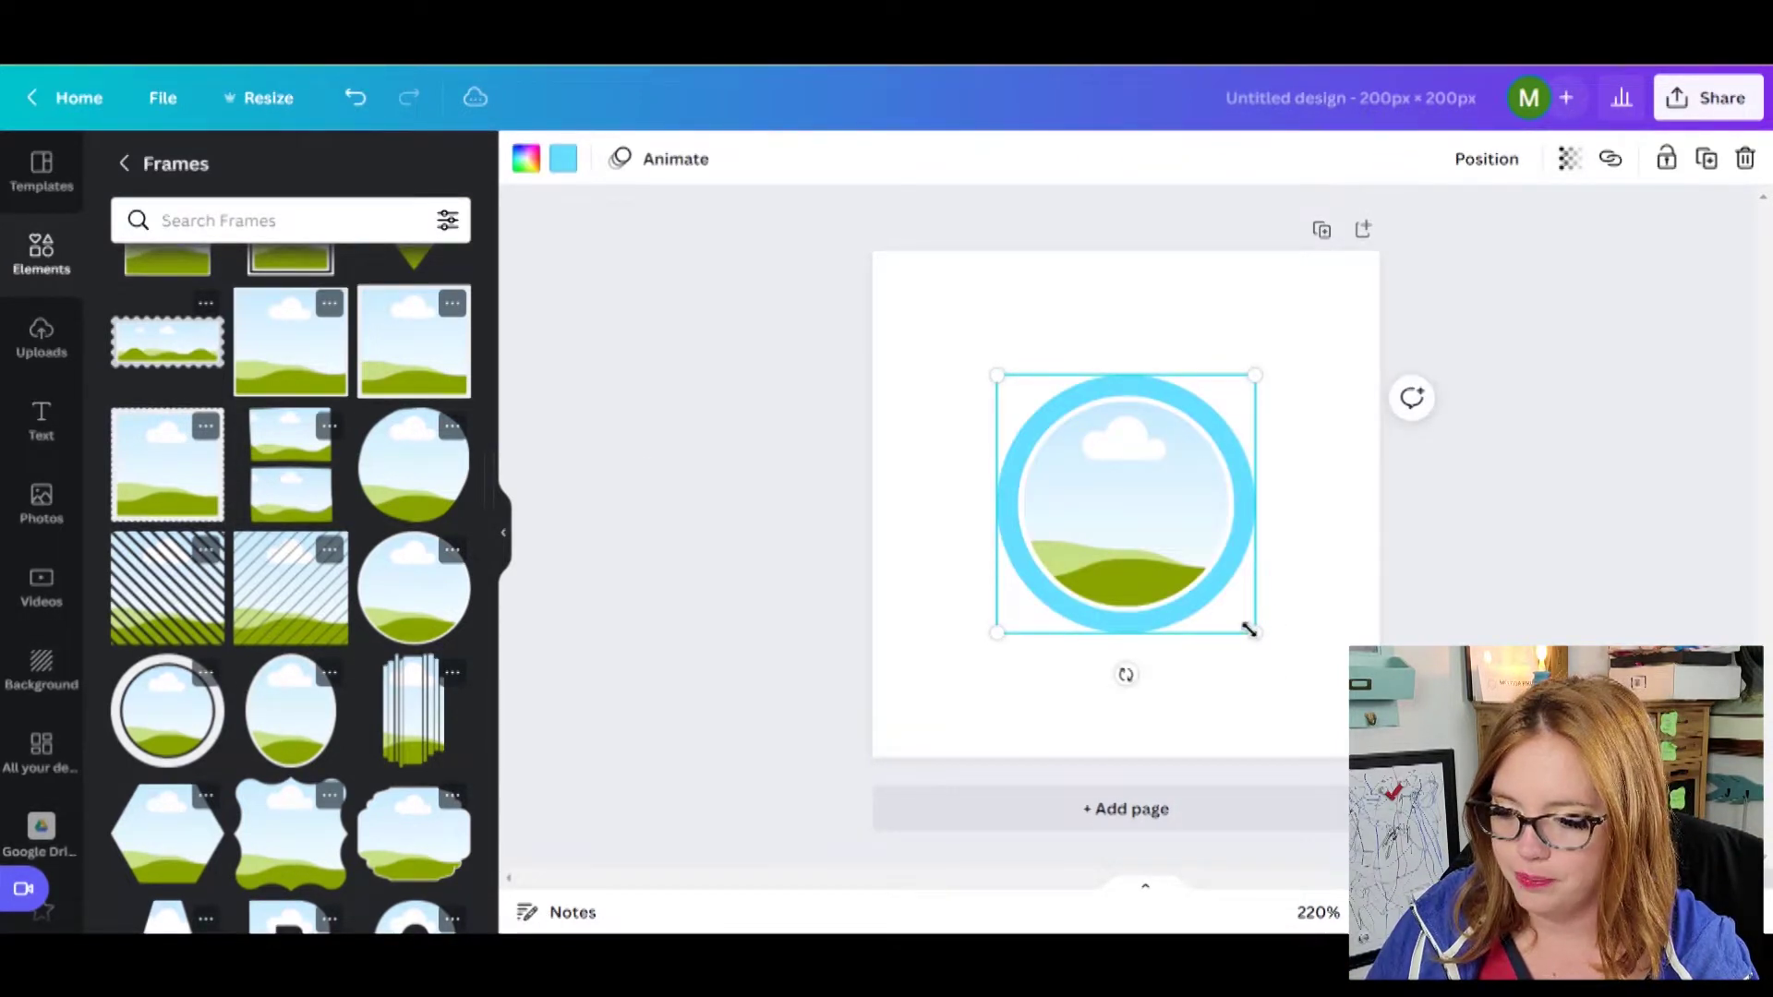
pyautogui.moveTo(1254, 633); pyautogui.dragTo(1360, 736)
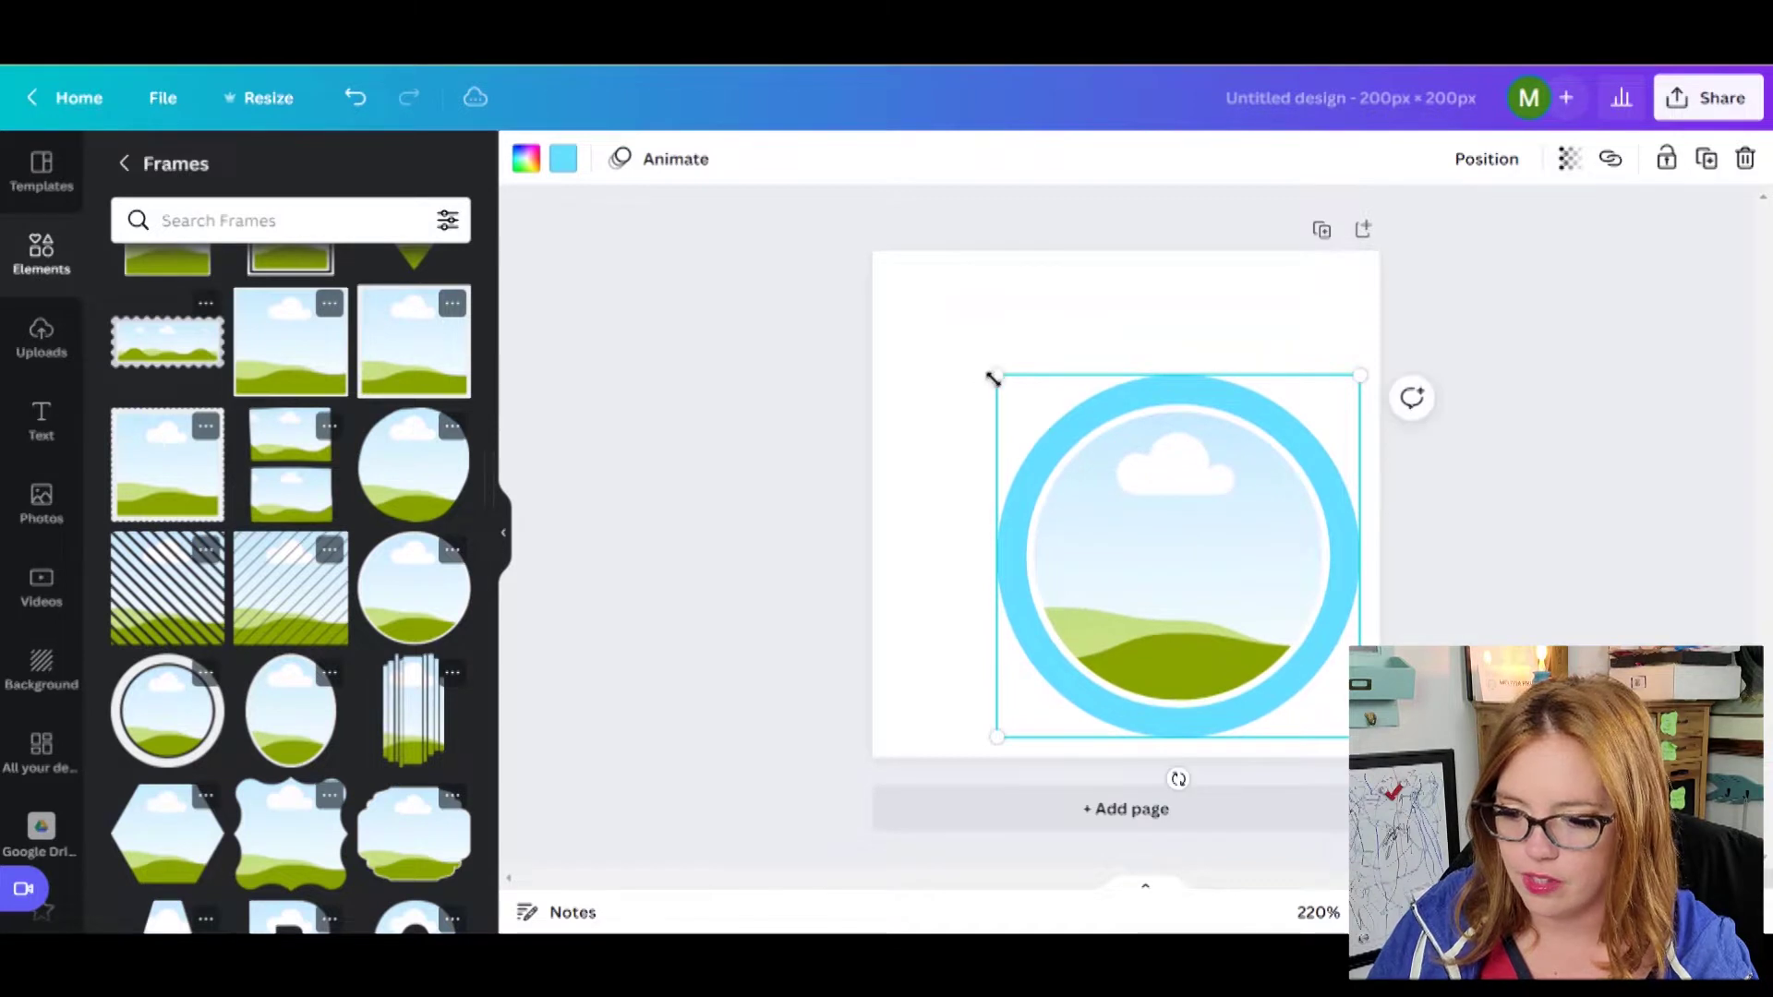
pyautogui.moveTo(992, 378); pyautogui.dragTo(1017, 348)
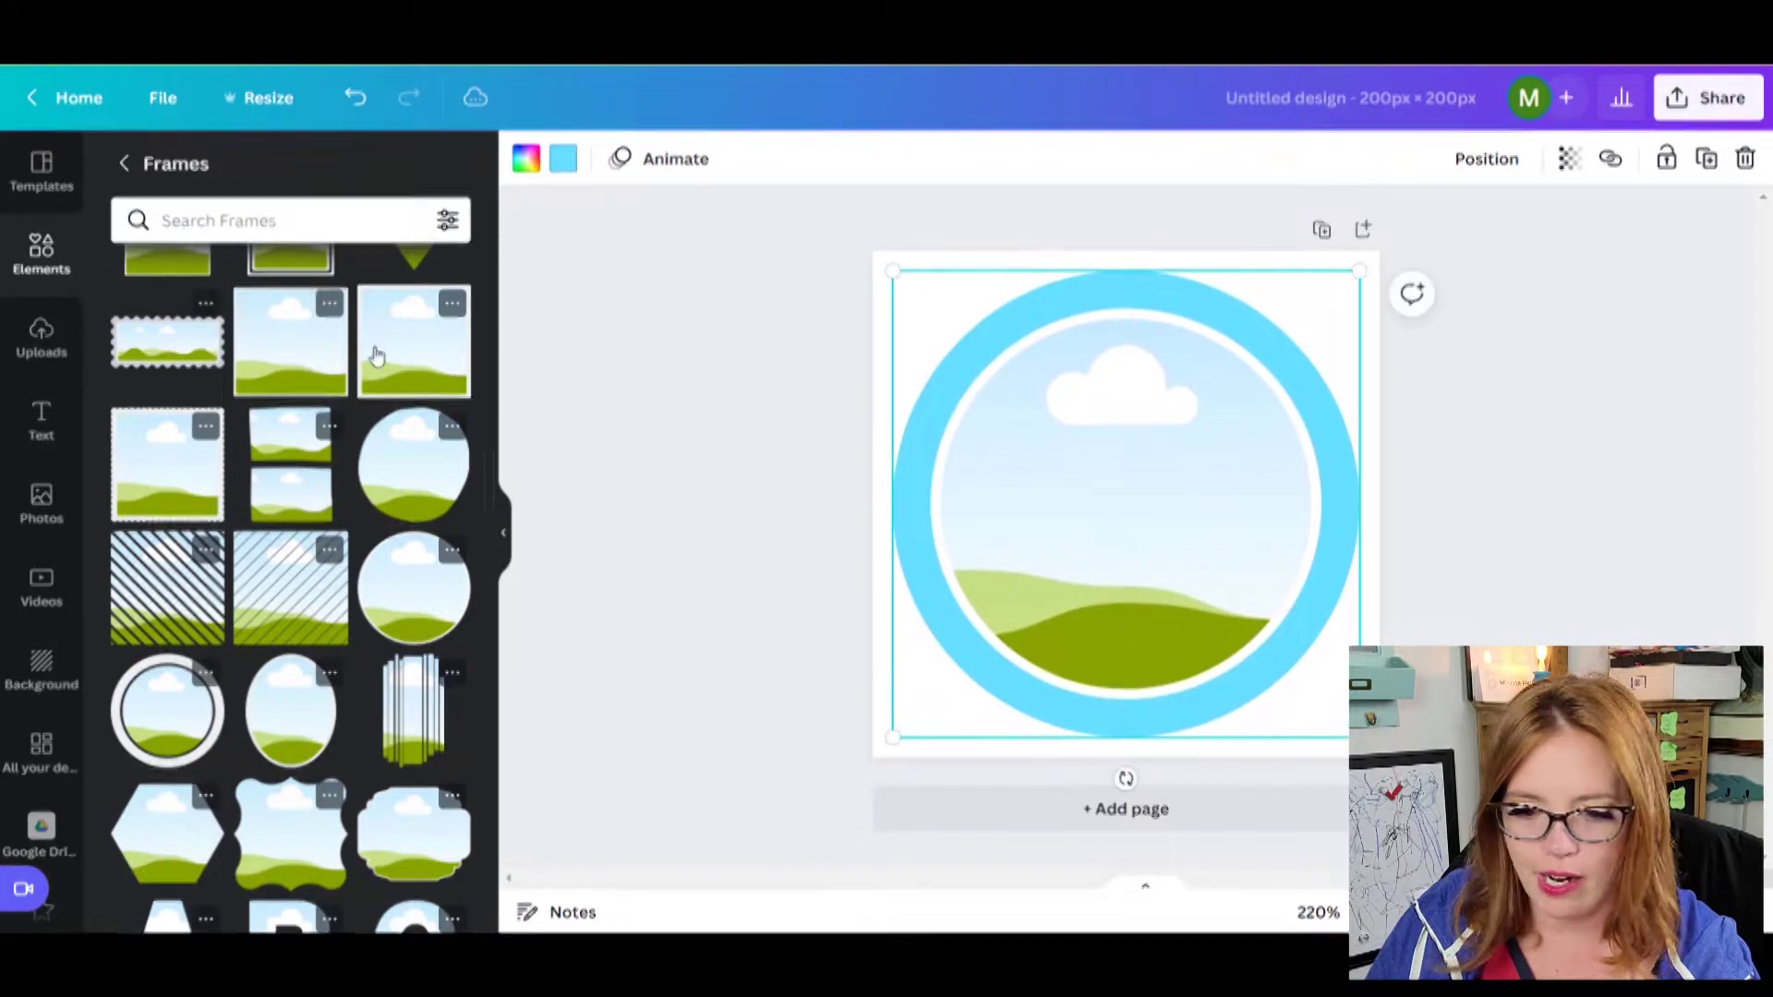
# Step: Return to the element categories and browse the full Frames collection
pyautogui.click(42, 266)
pyautogui.scroll(-1, 283, 488)
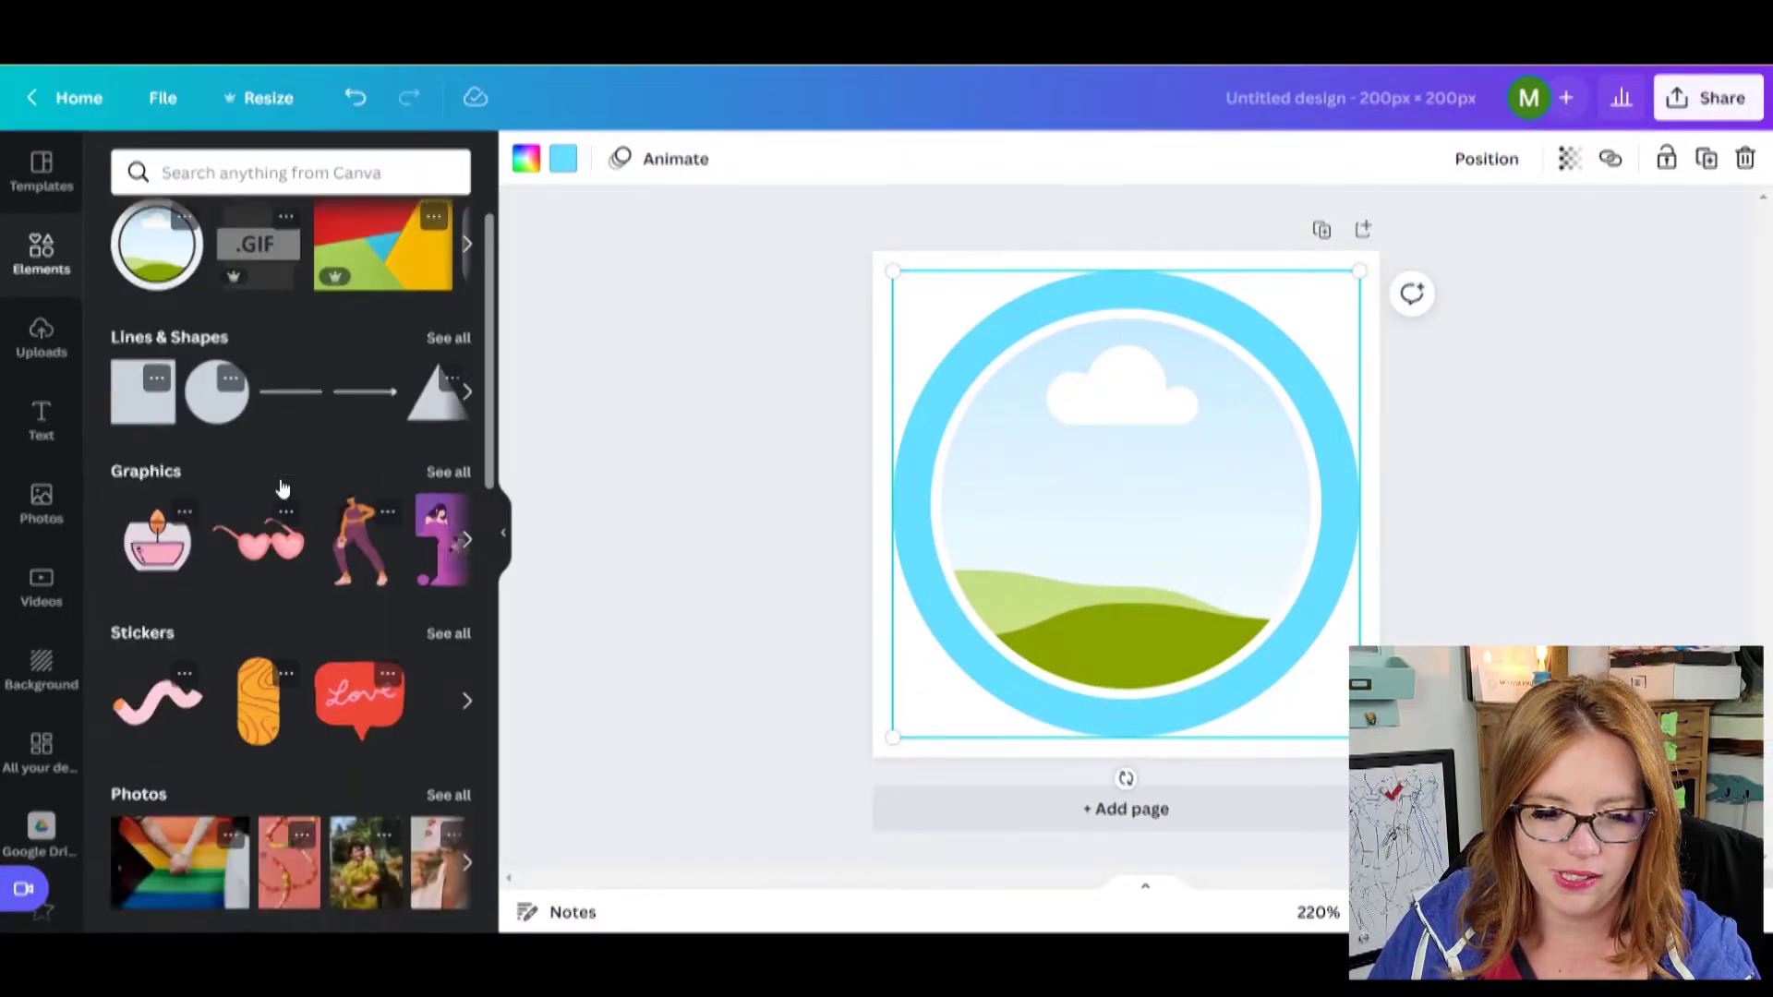
pyautogui.scroll(-15, 283, 488)
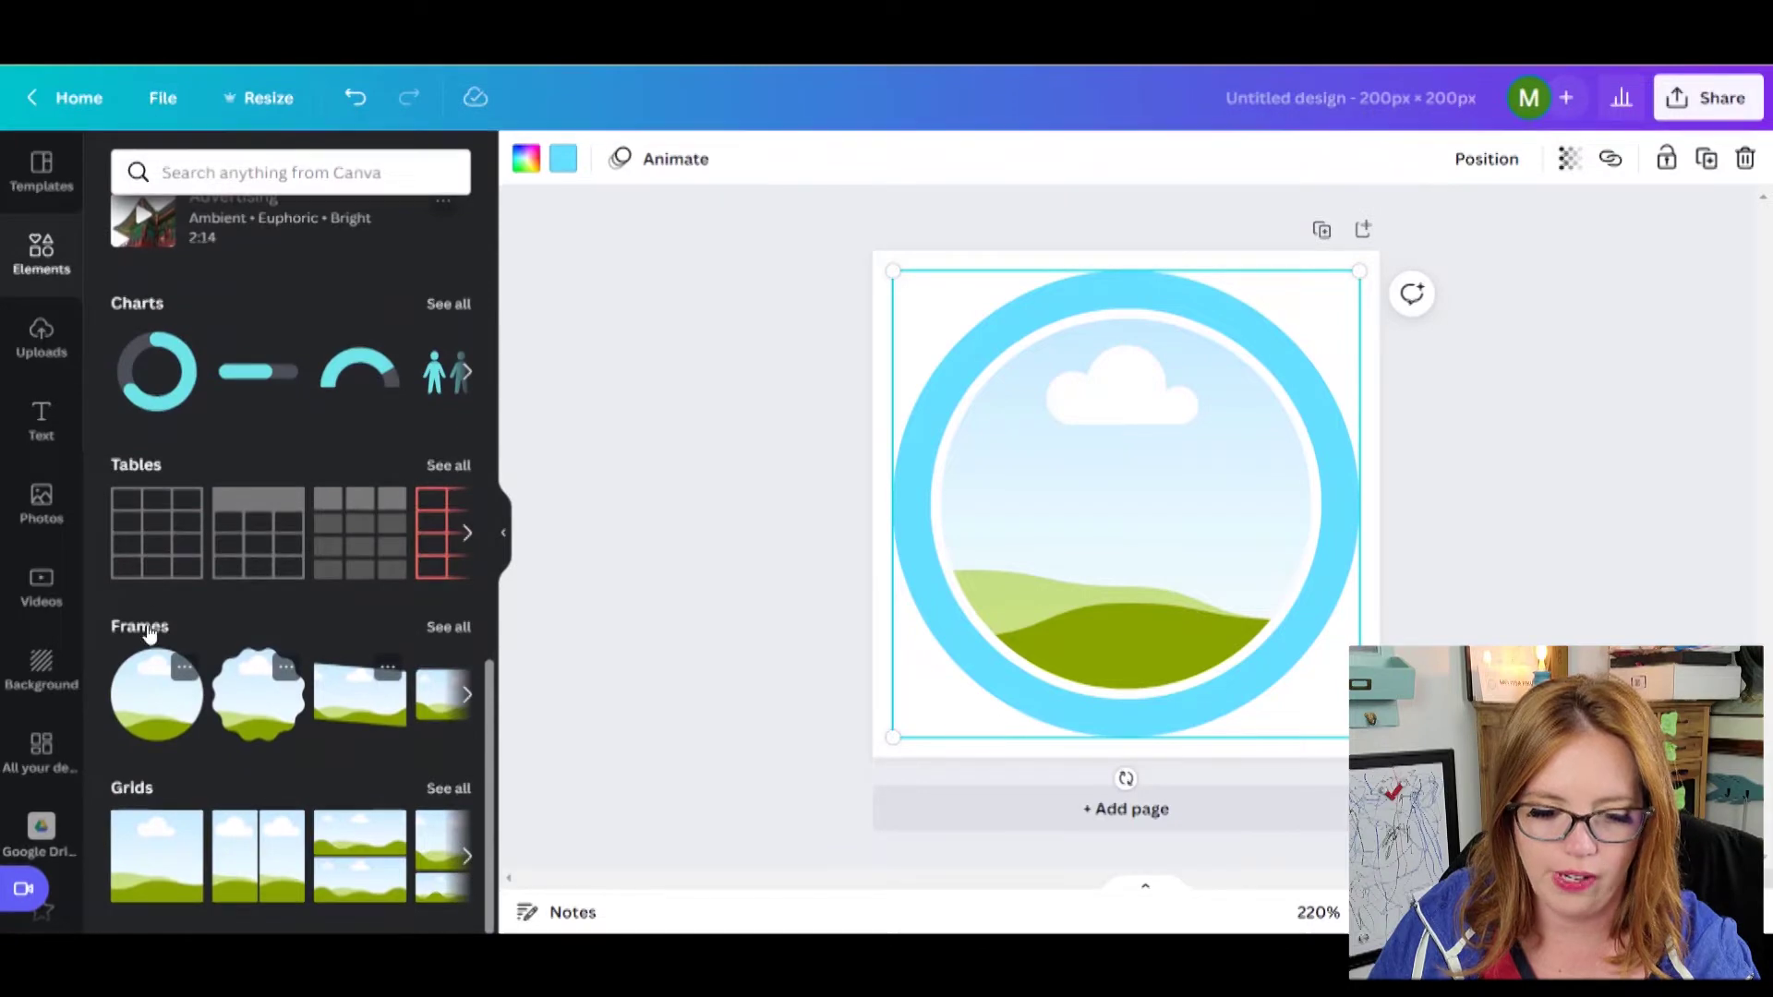
pyautogui.click(148, 628)
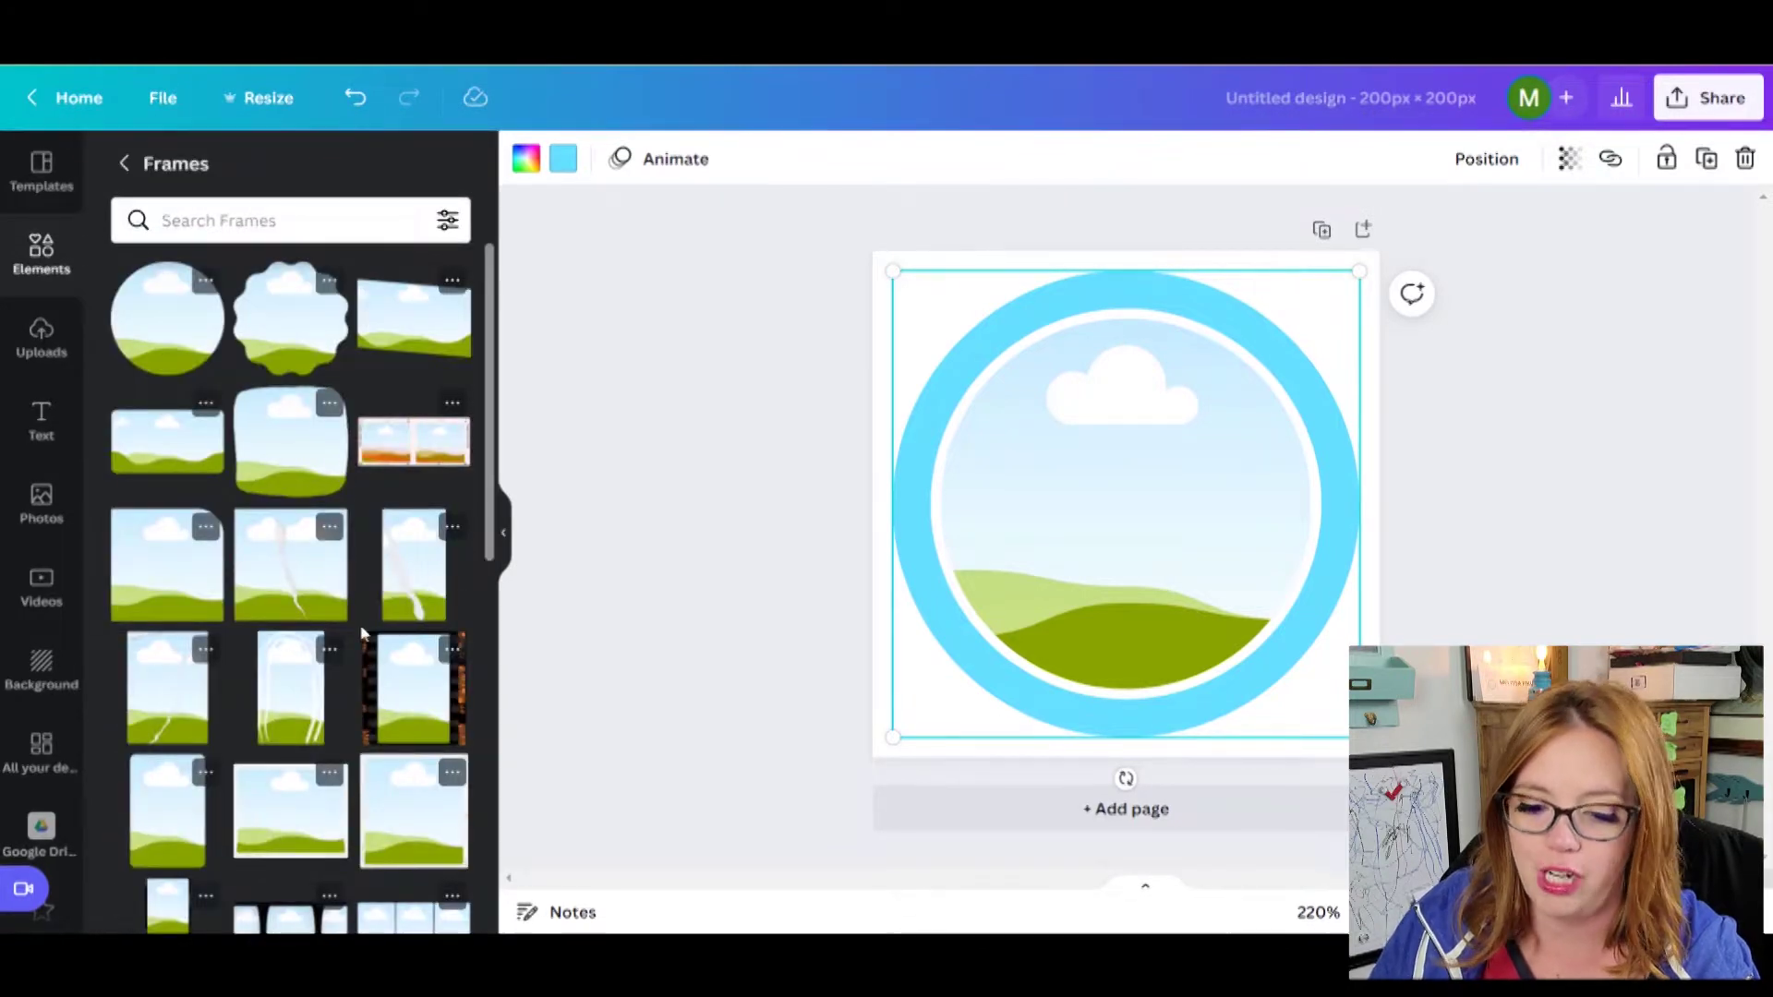
pyautogui.scroll(-10, 360, 633)
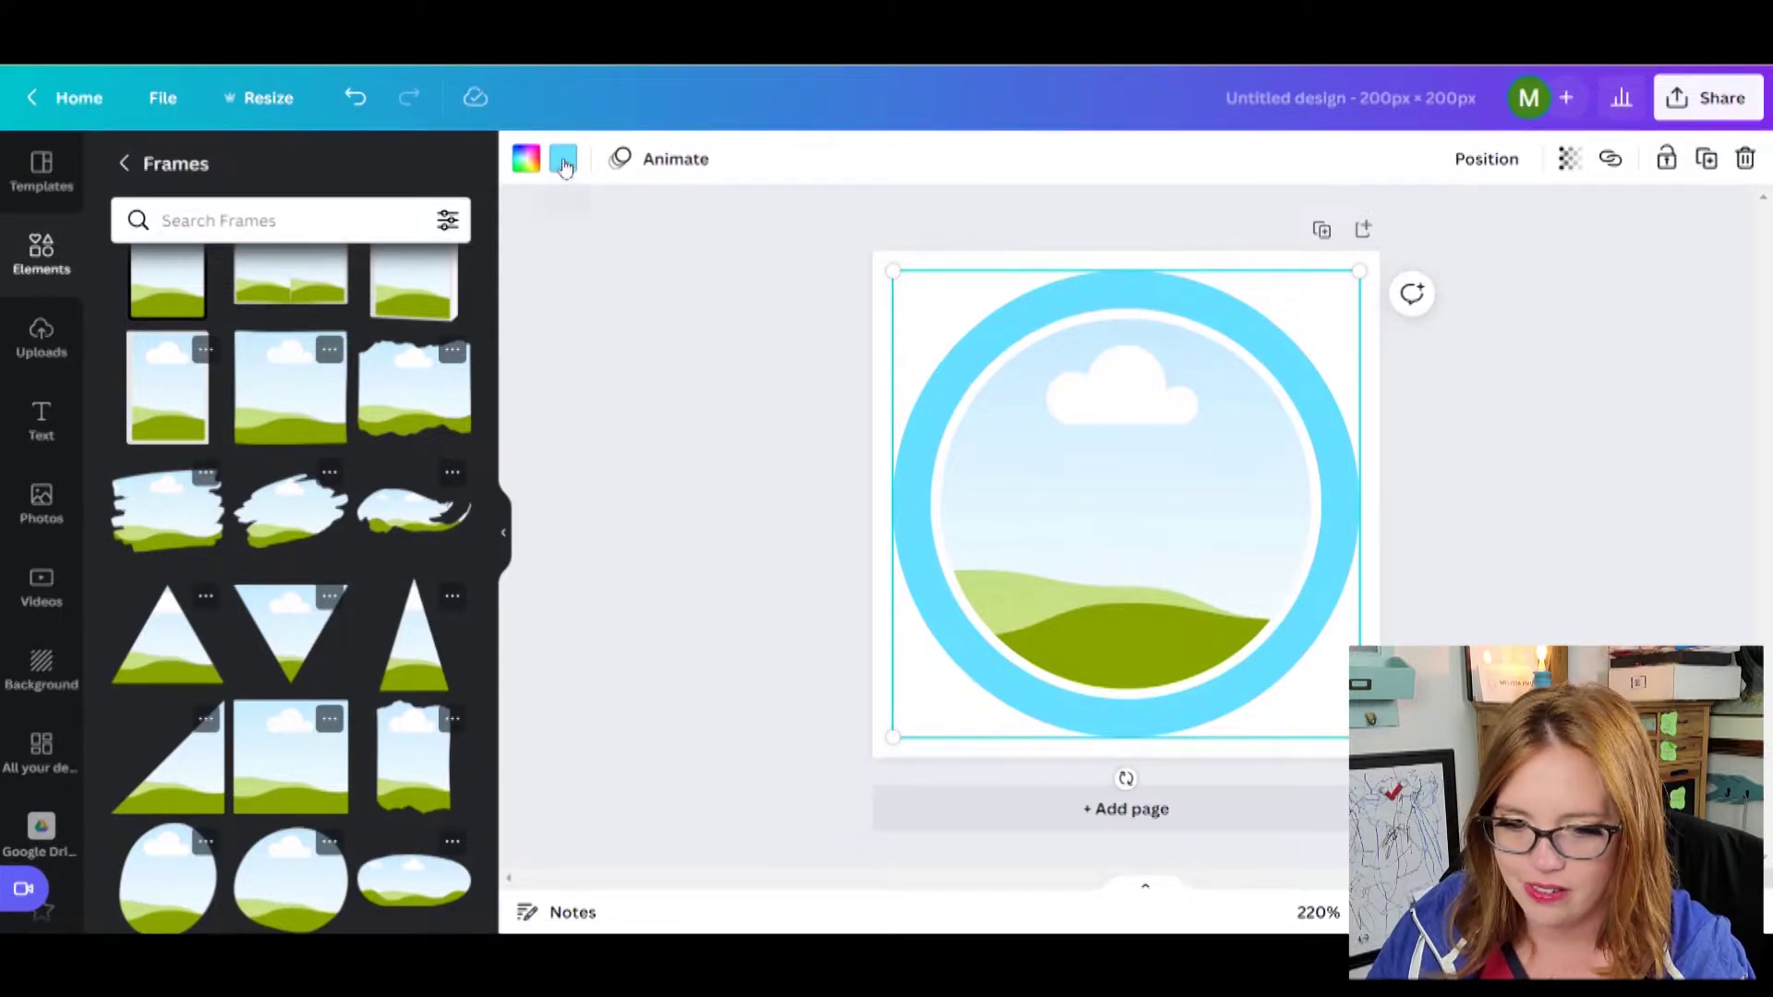
pyautogui.click(563, 161)
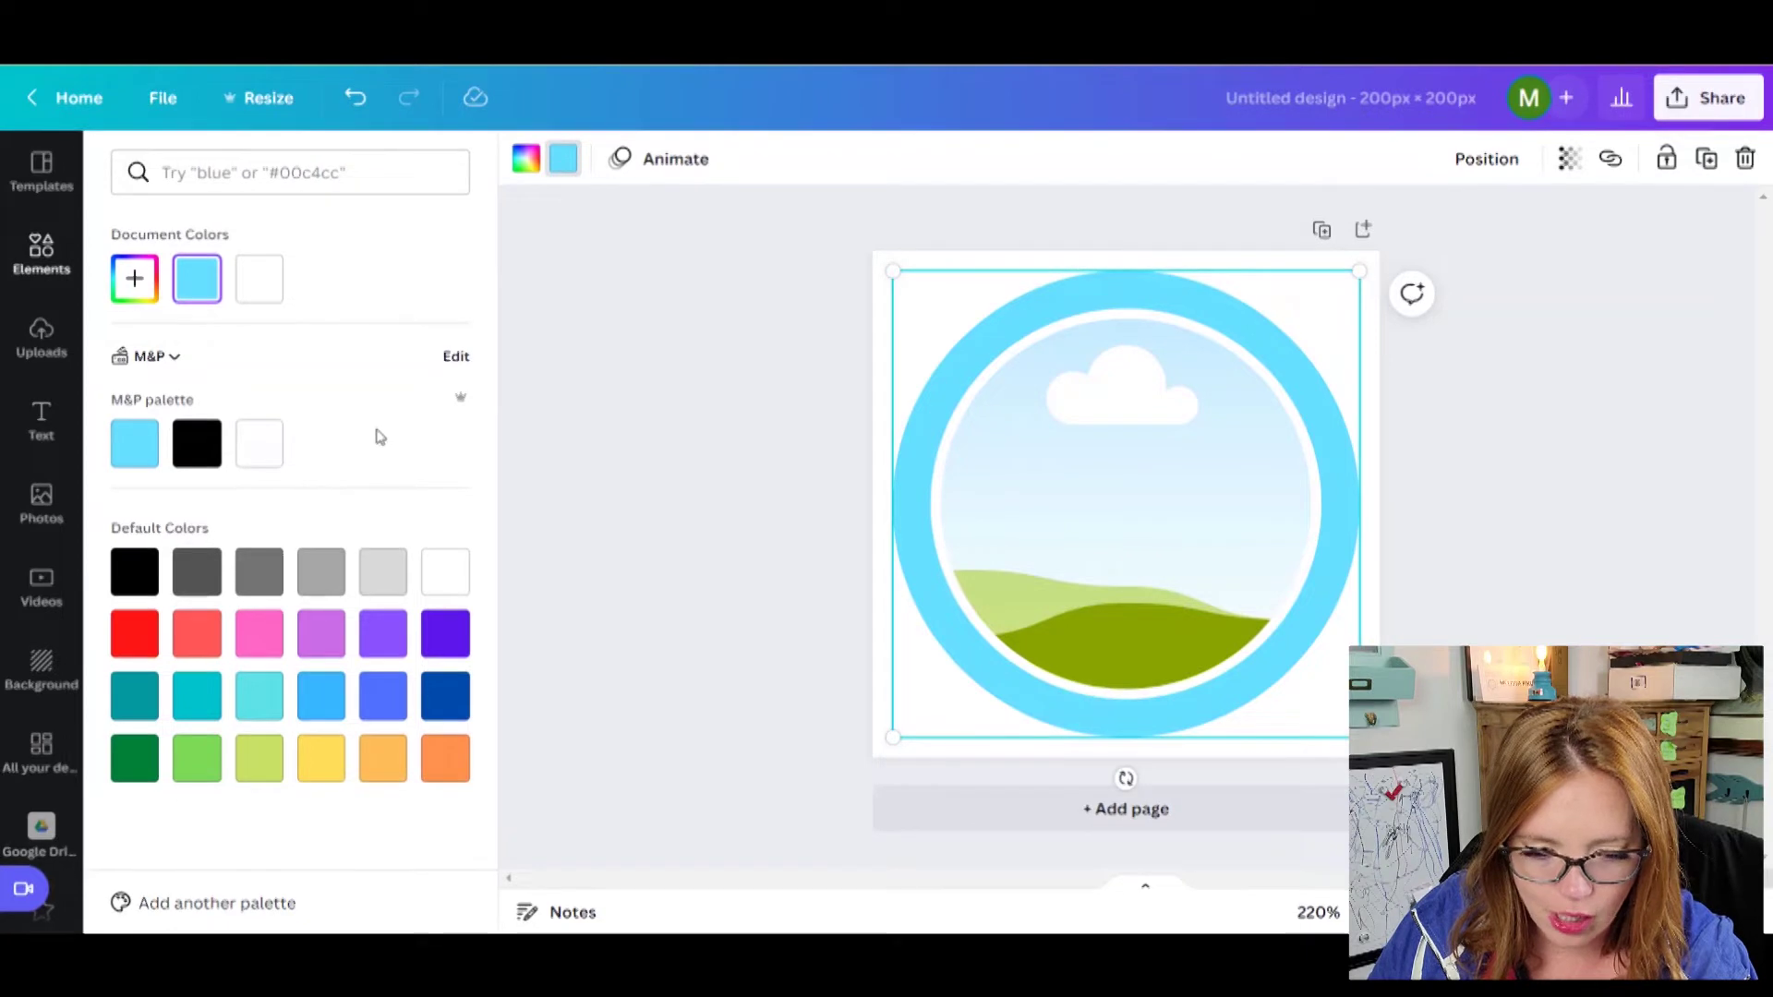
pyautogui.click(130, 281)
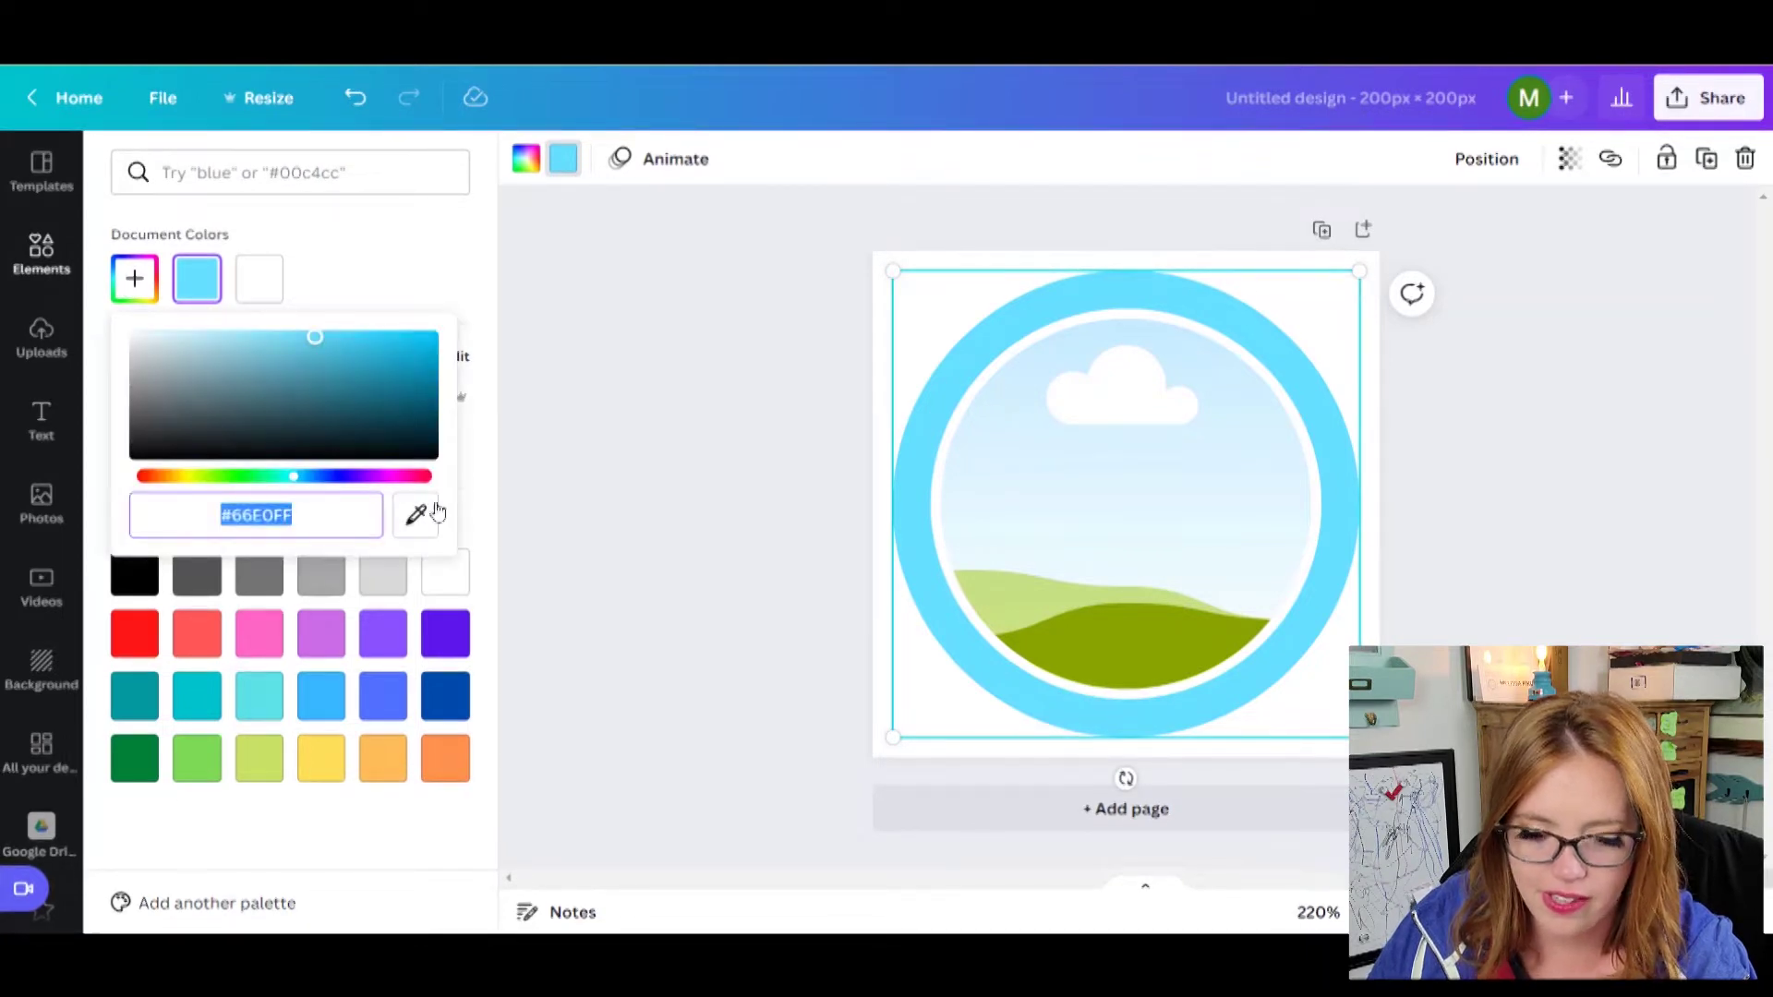
pyautogui.click(1016, 304)
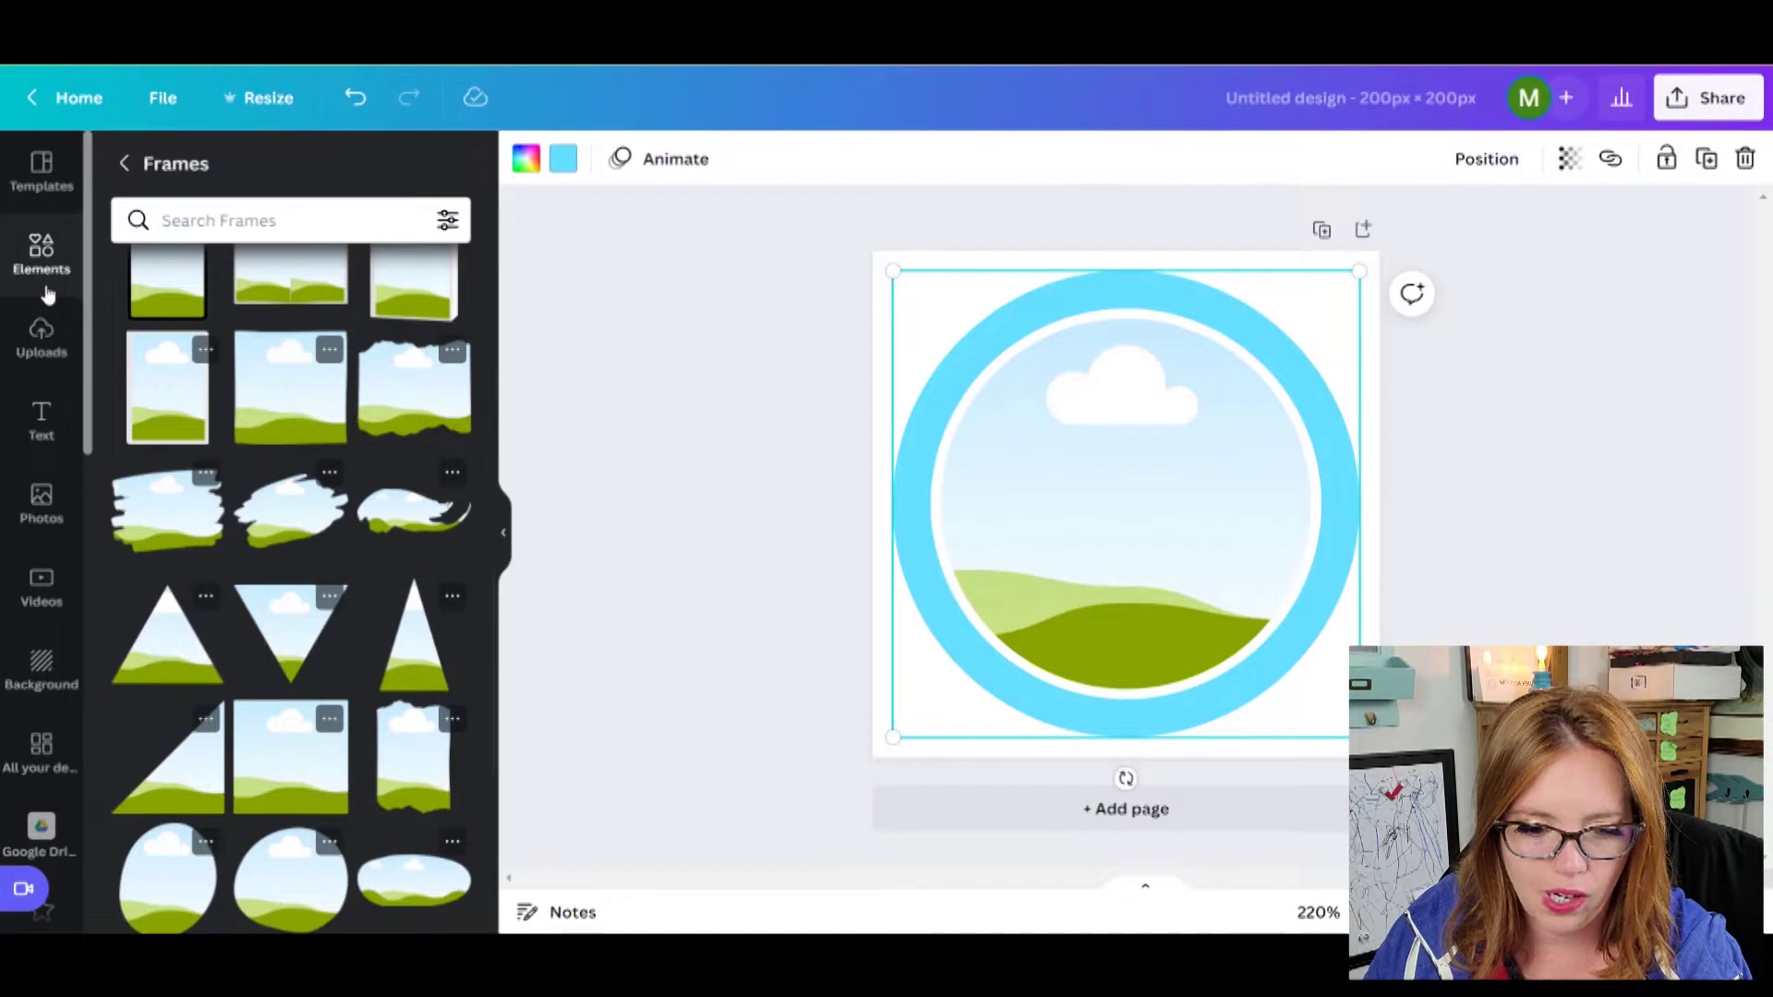
# Step: Search the elements for 'gradient blue'
pyautogui.click(41, 242)
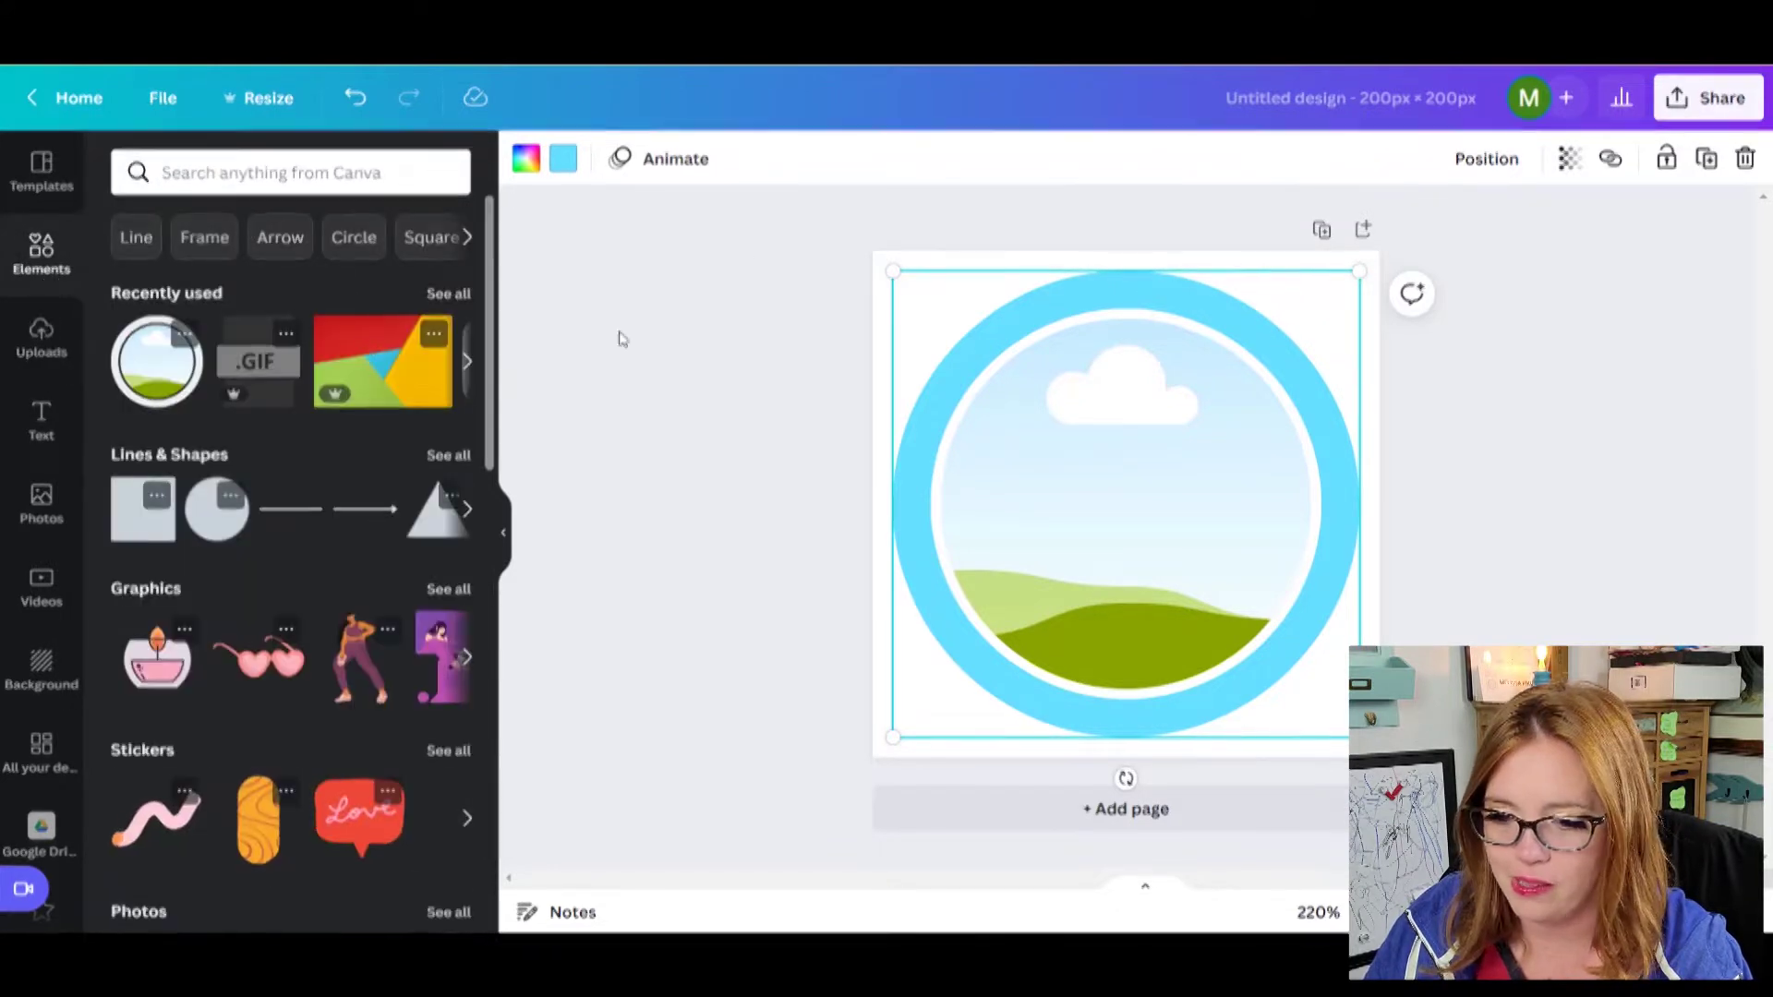
pyautogui.click(280, 172)
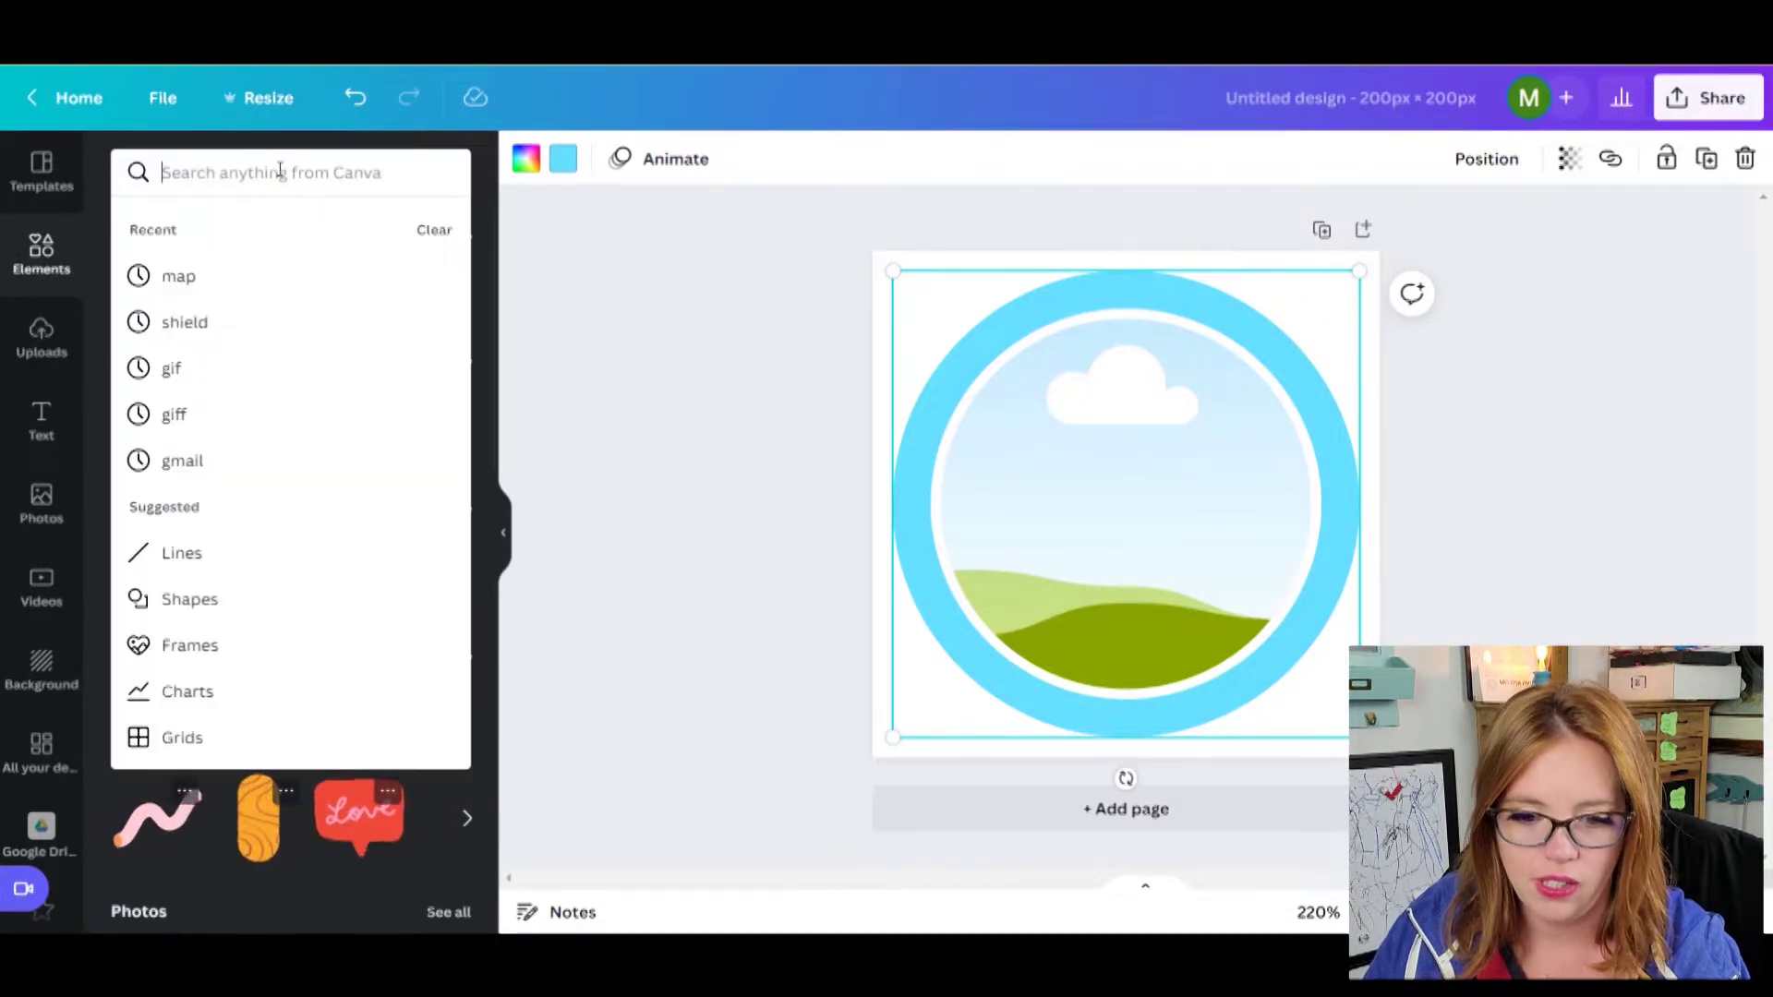
pyautogui.write('gradi')
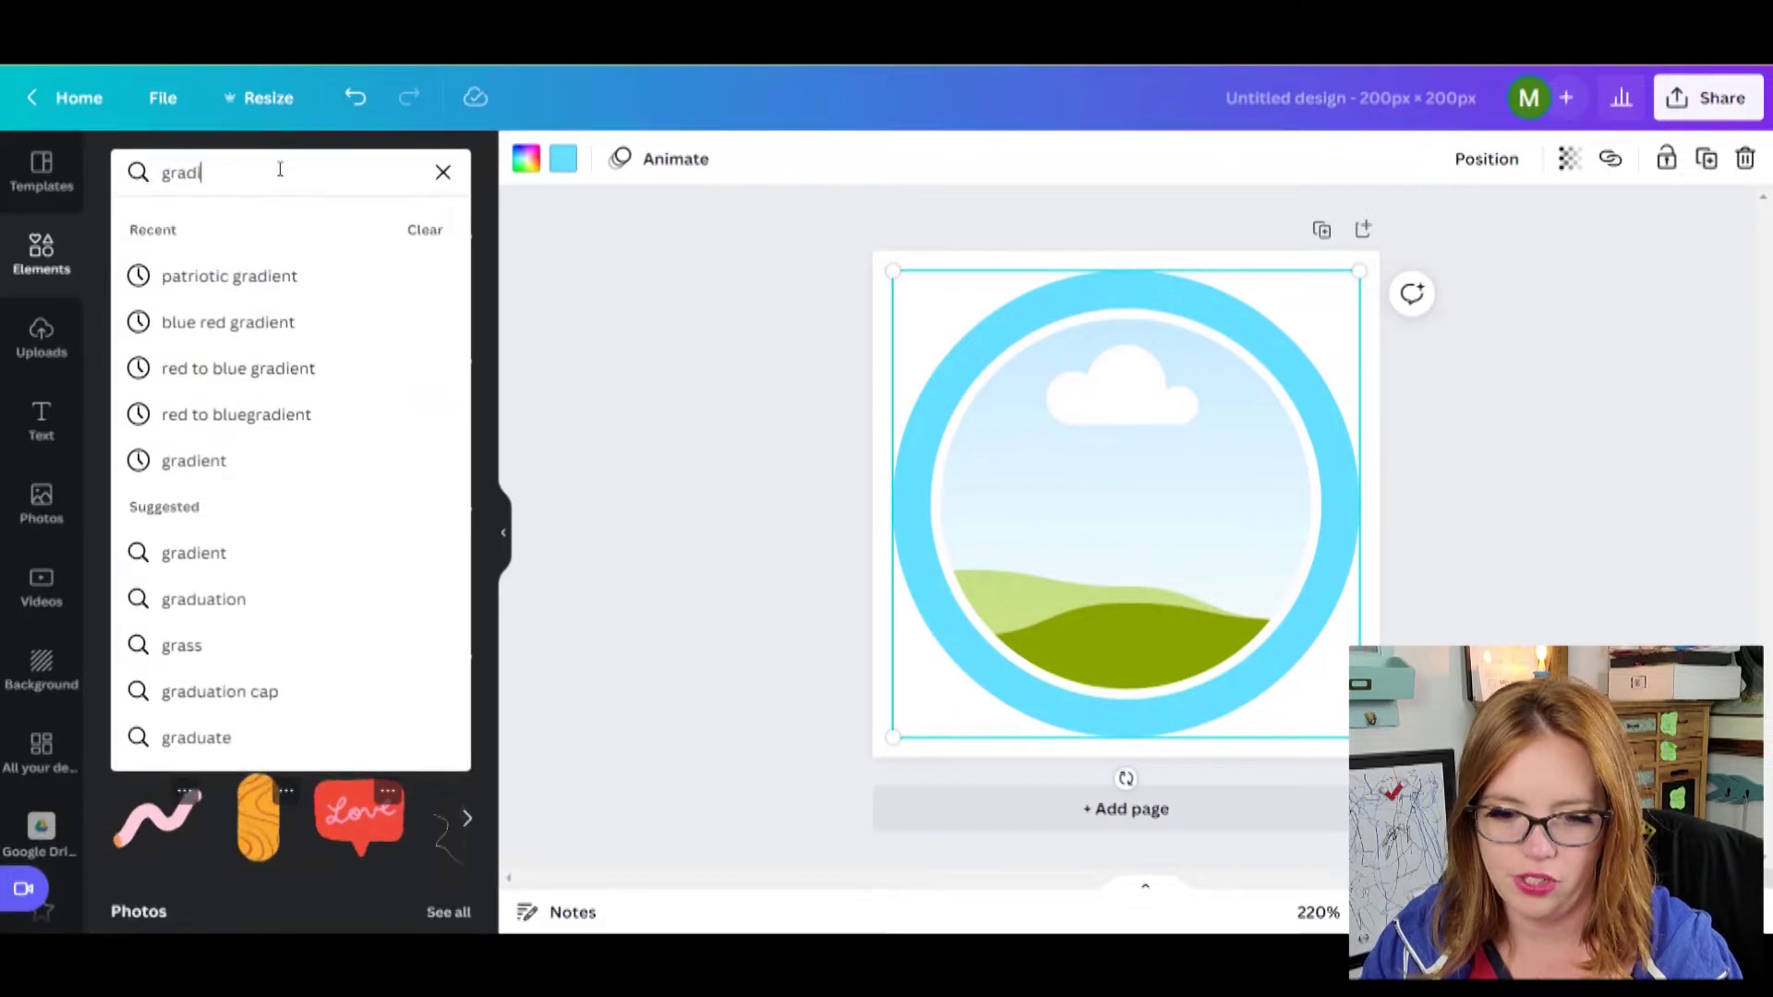
pyautogui.write('ent blue')
pyautogui.press('Return')
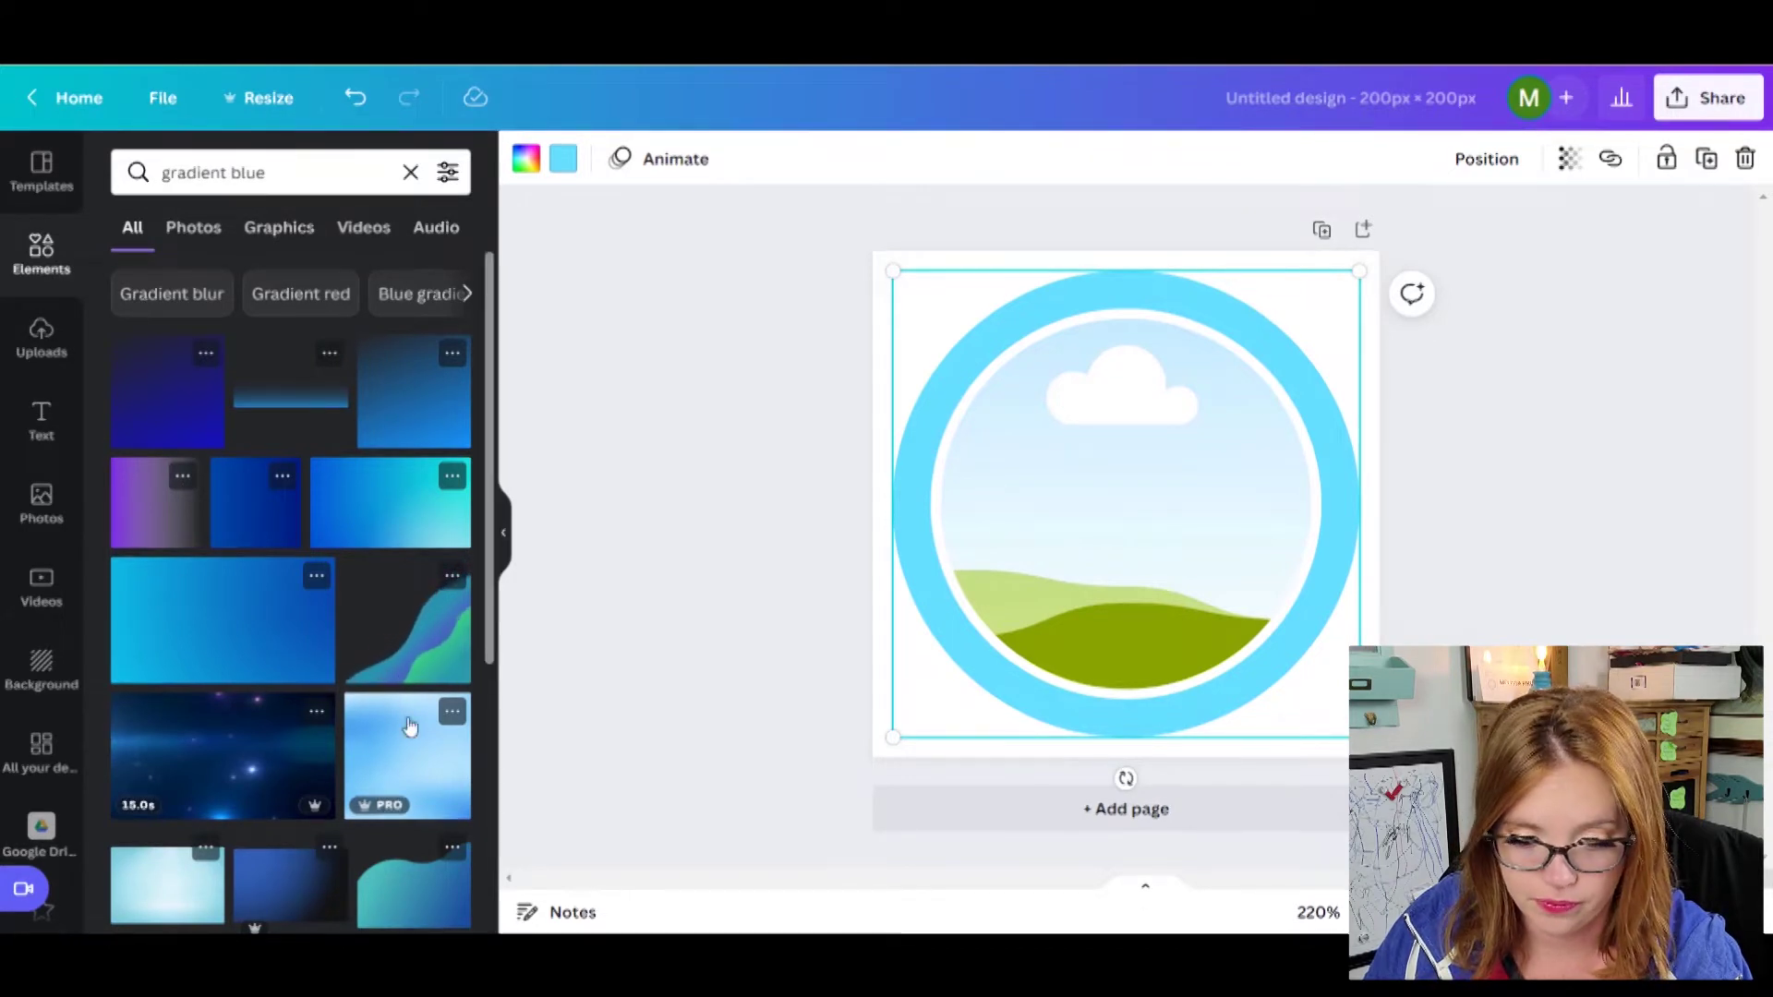
# Step: Place the blue-green gradient at the top-left and stretch it to full page height
pyautogui.moveTo(380, 515); pyautogui.dragTo(812, 286)
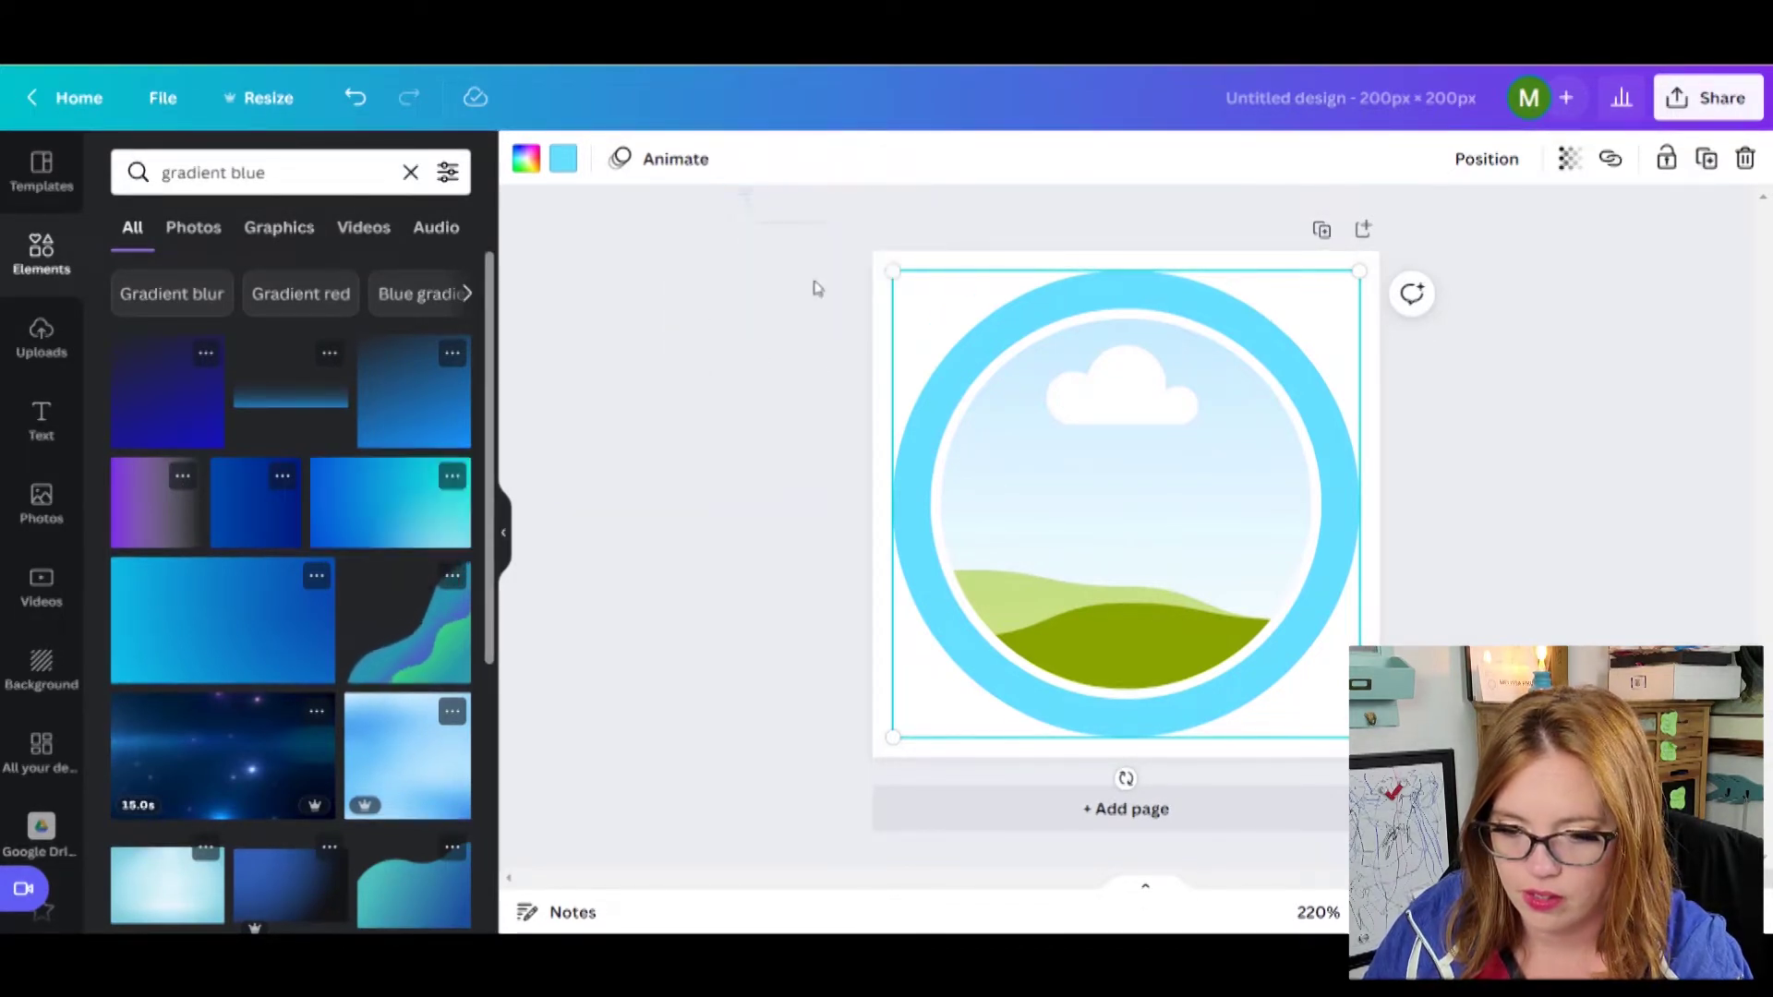
pyautogui.click(380, 504)
pyautogui.moveTo(1190, 484); pyautogui.dragTo(989, 337)
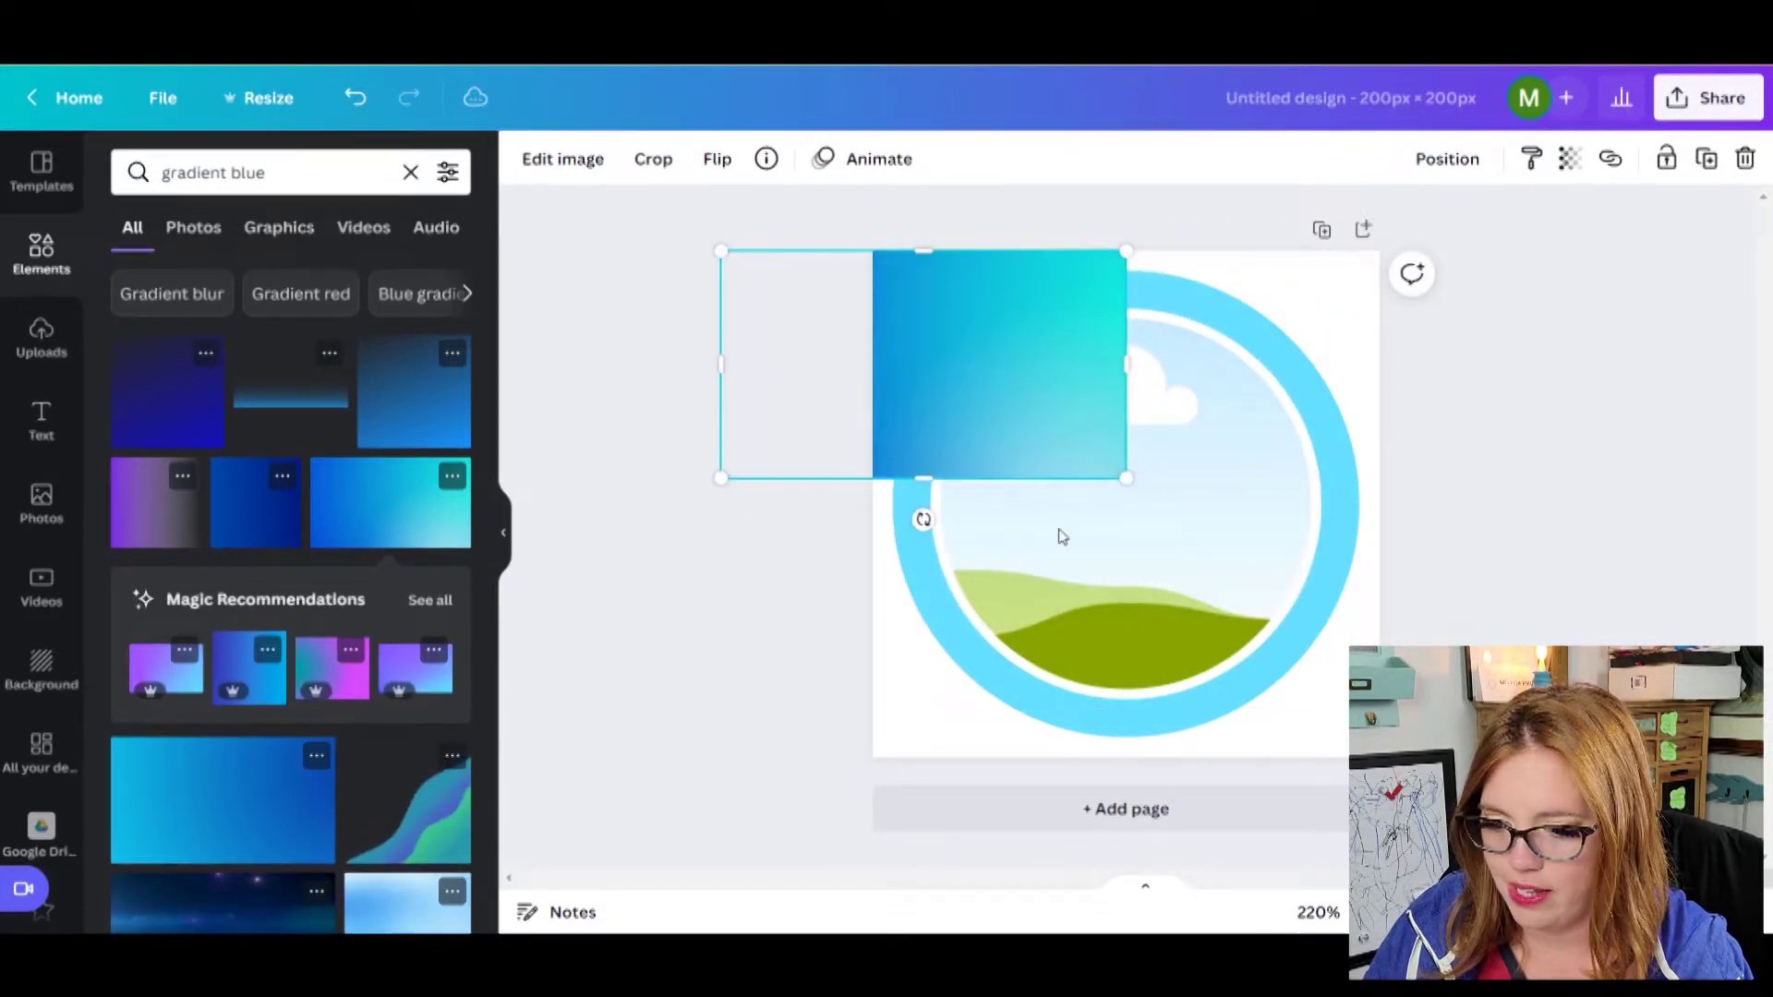
pyautogui.moveTo(925, 481); pyautogui.dragTo(914, 802)
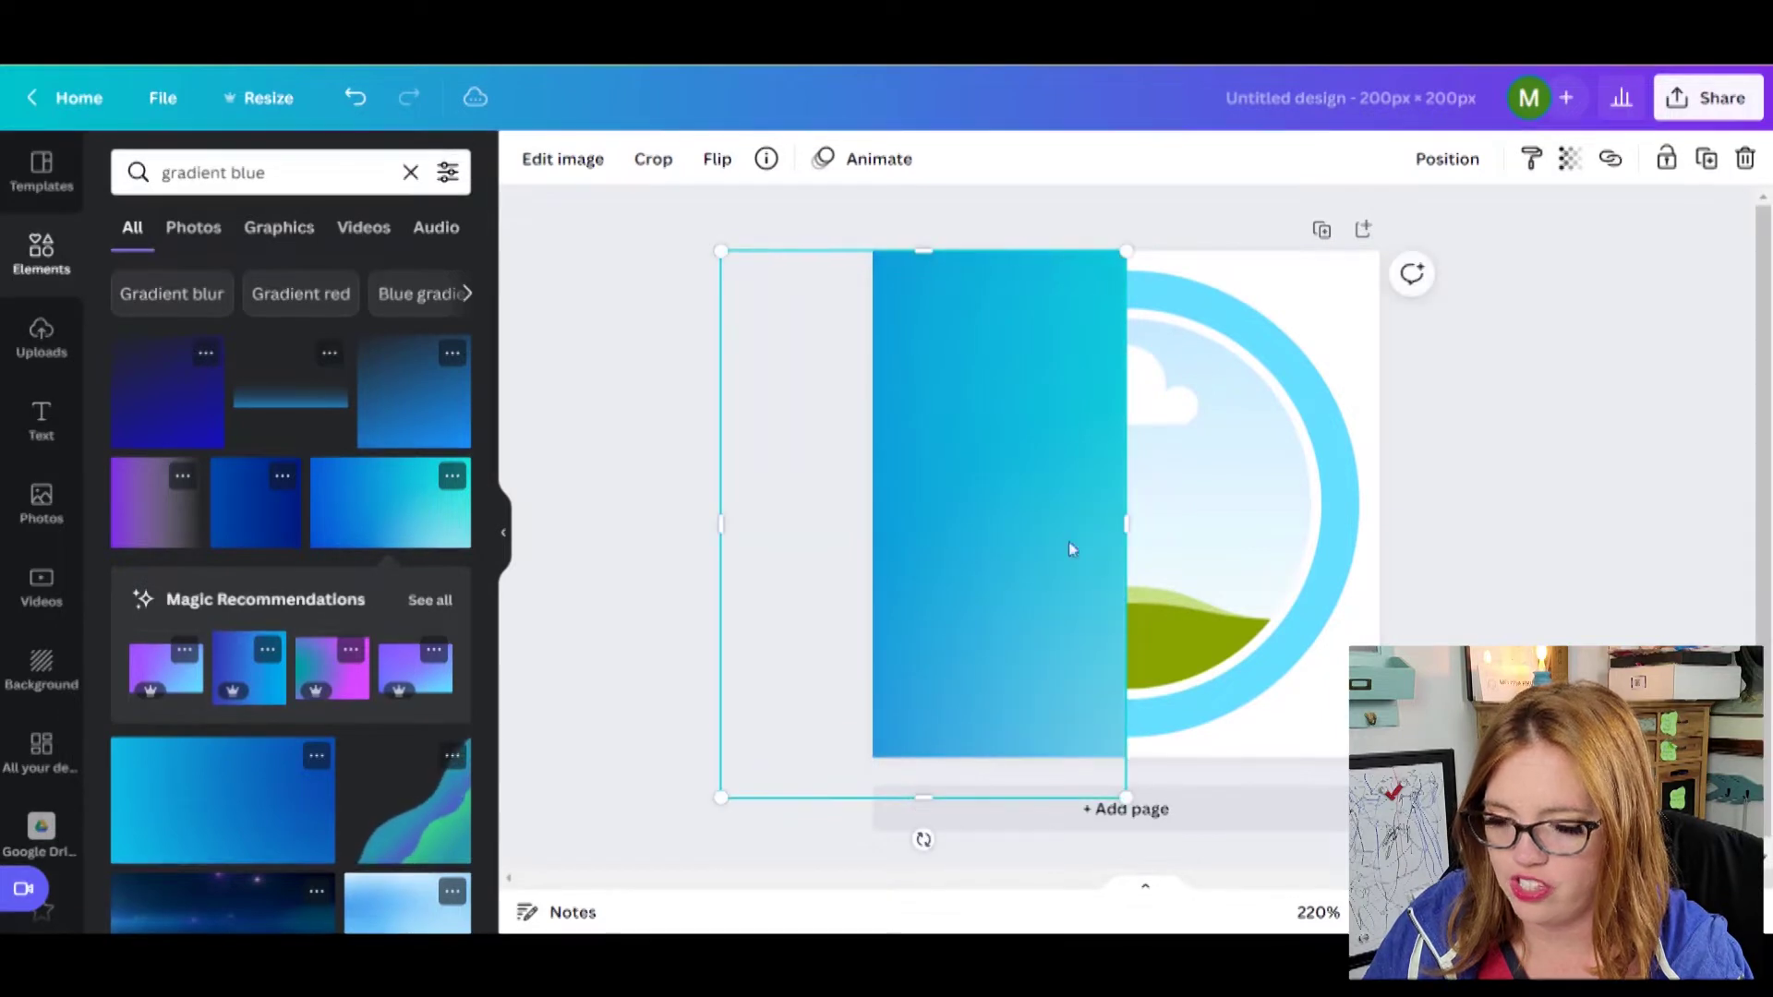
# Step: Send the gradient behind the circle frame and check the result
pyautogui.click(1262, 330)
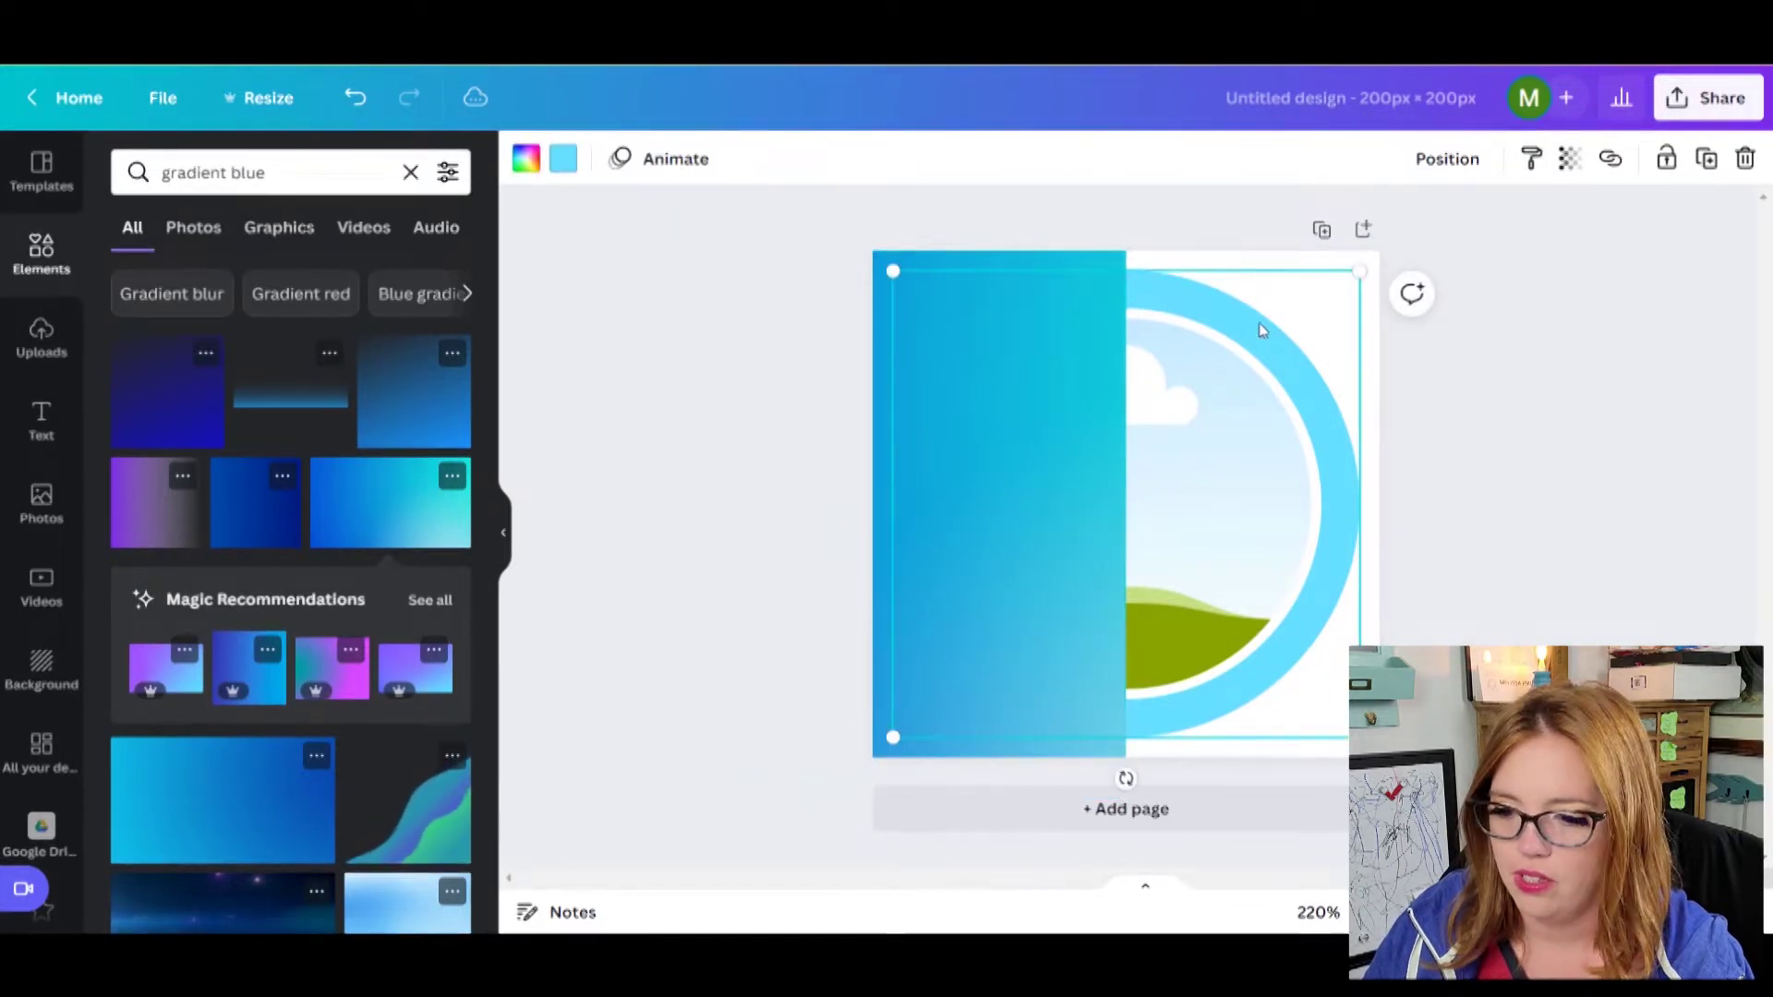
pyautogui.click(924, 263)
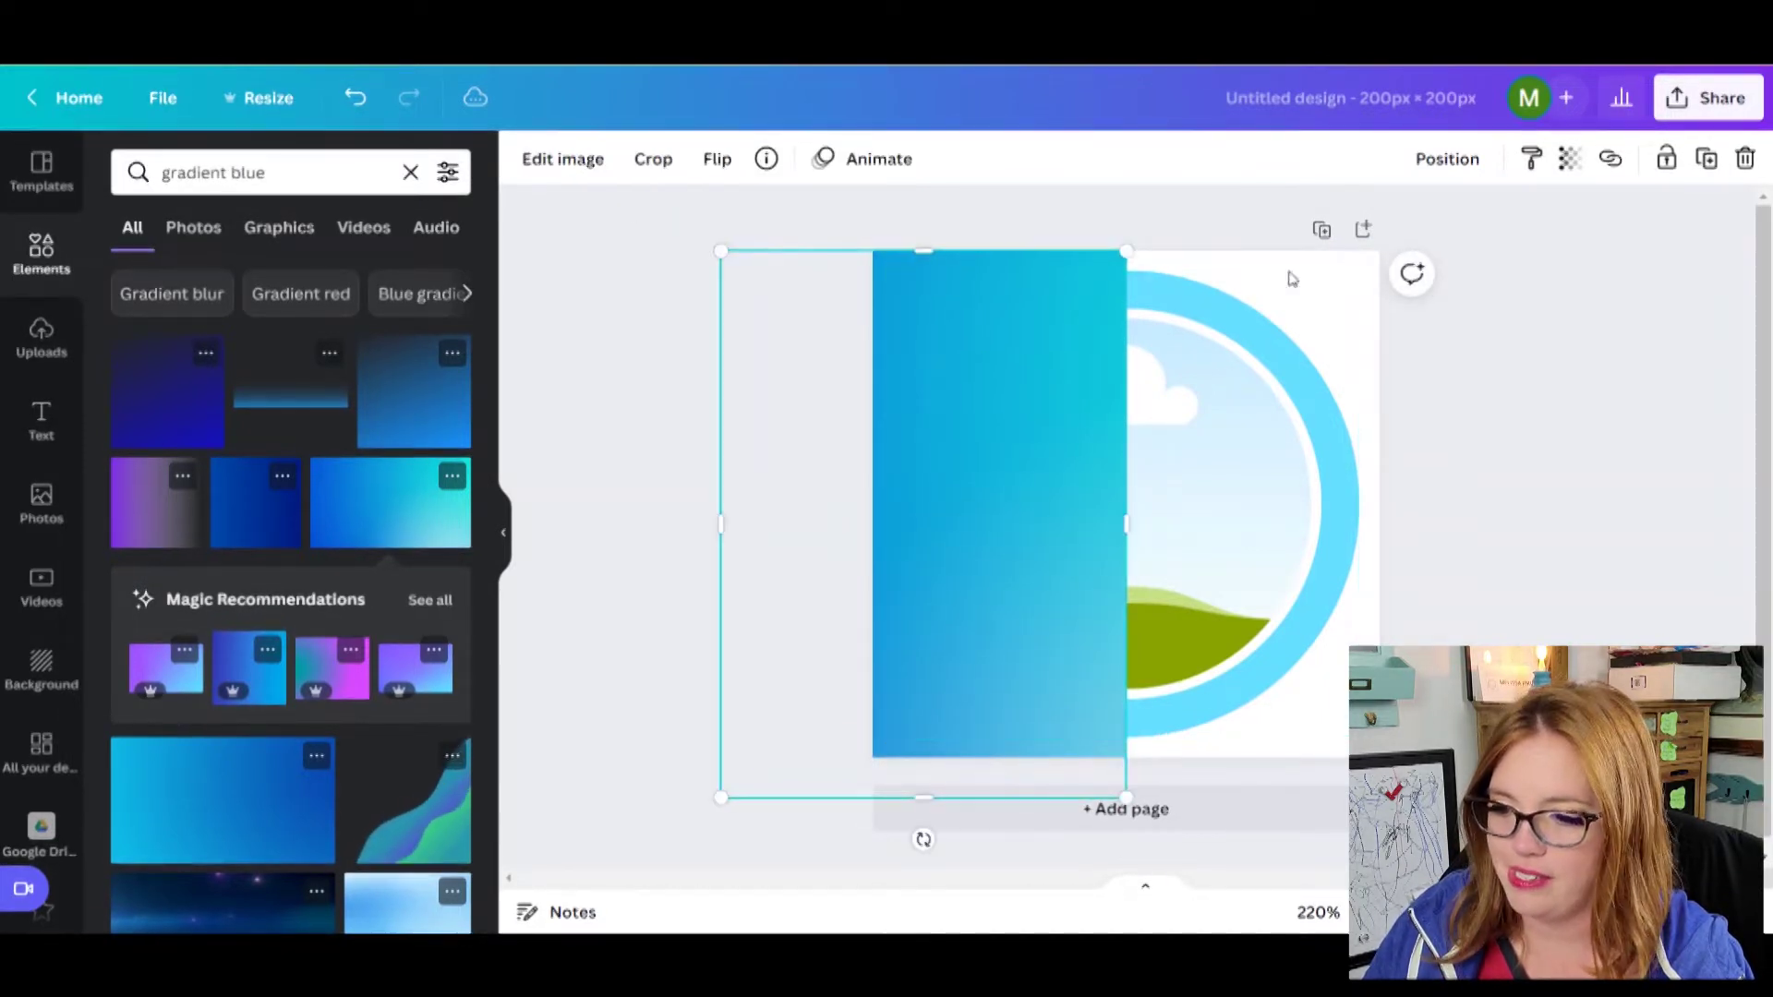
pyautogui.rightClick(920, 337)
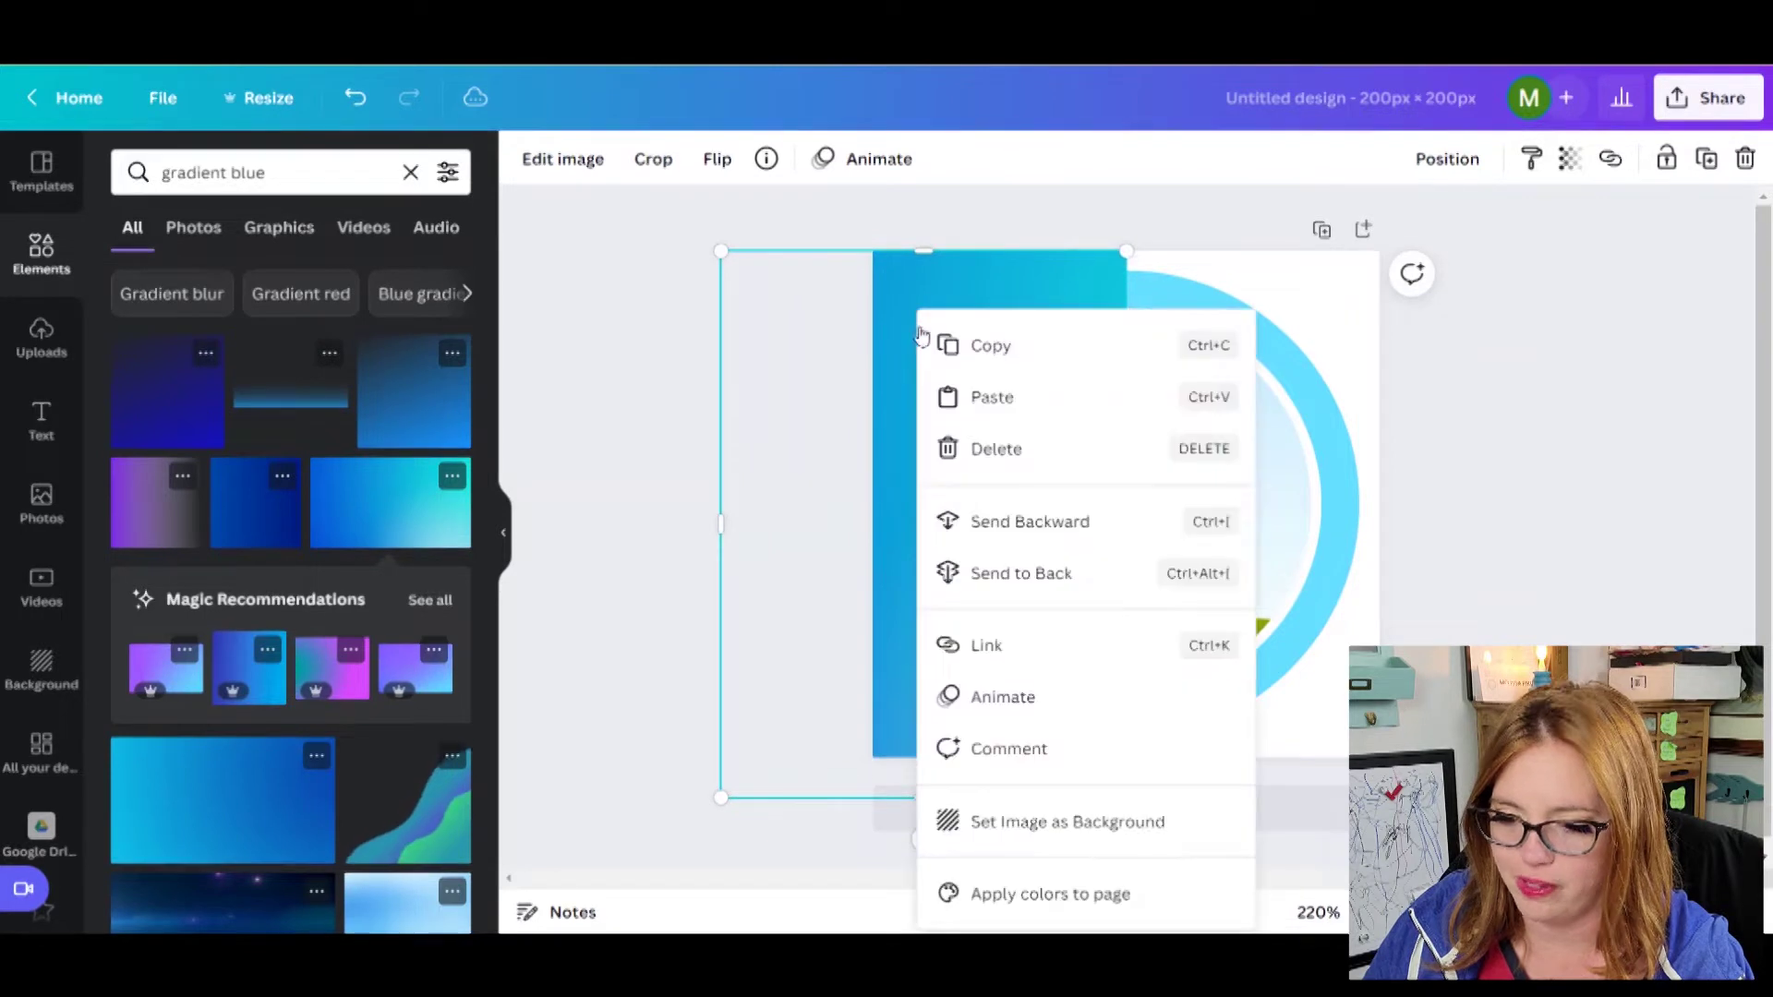
pyautogui.click(1064, 522)
pyautogui.click(1673, 385)
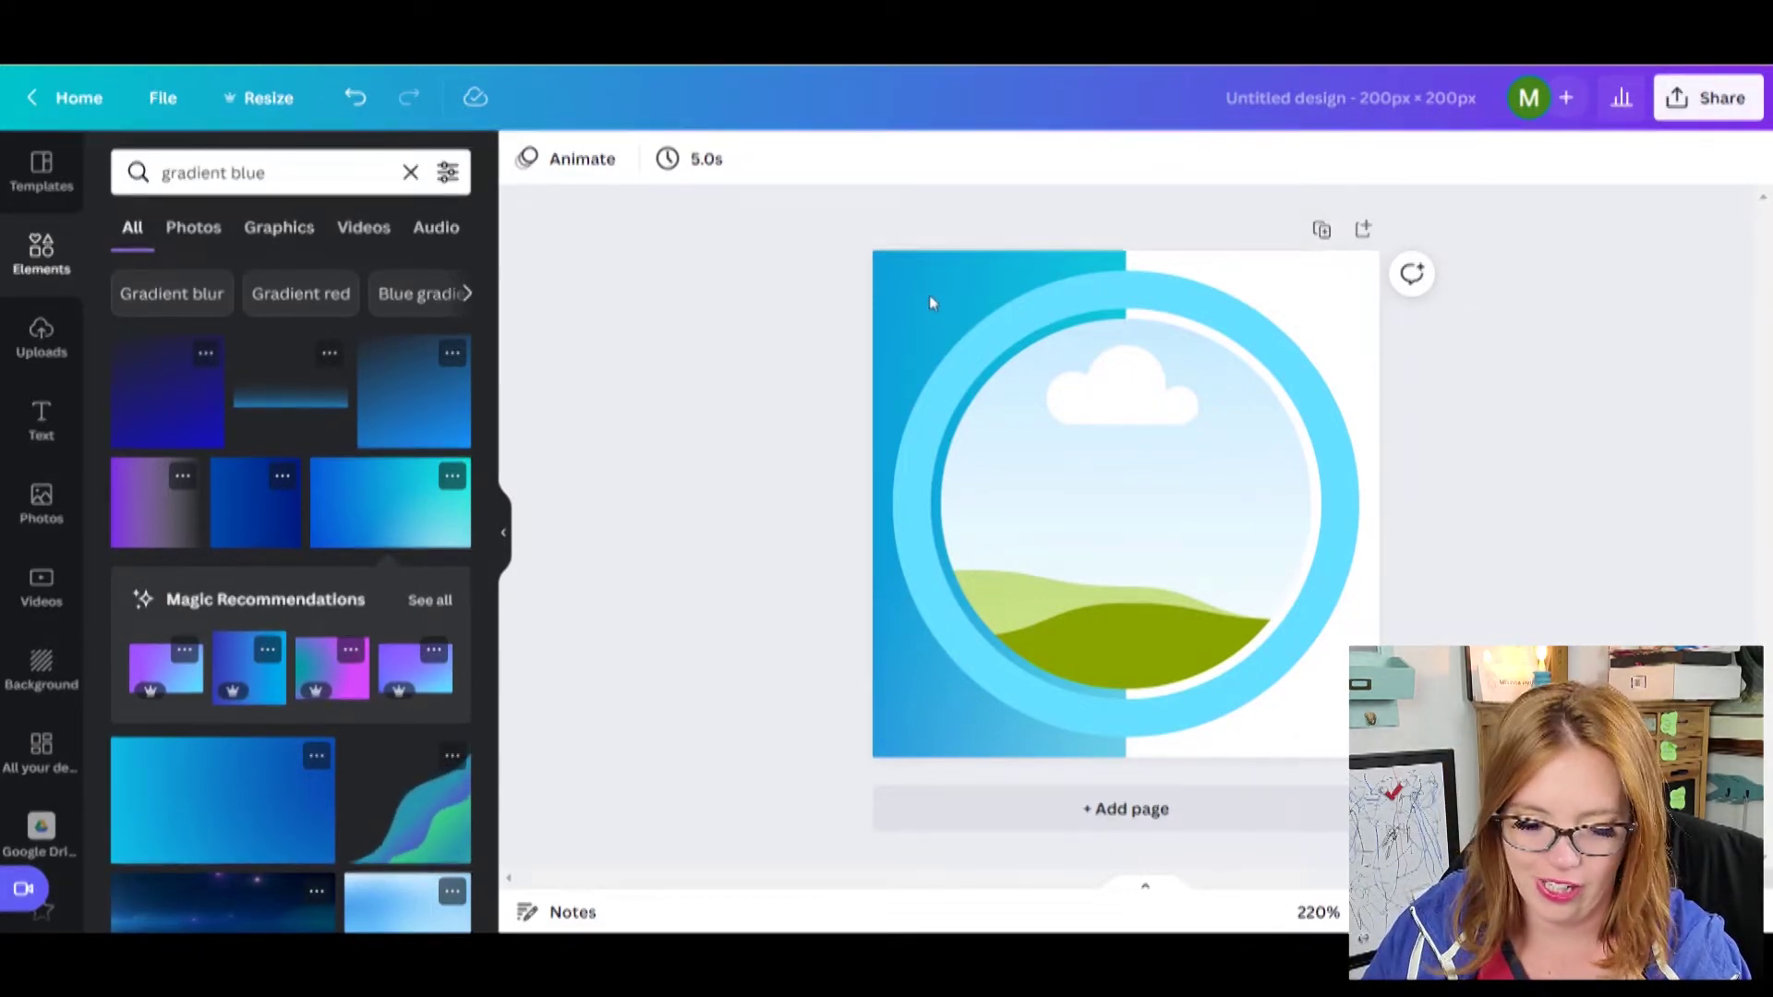
pyautogui.scroll(-3, 222, 461)
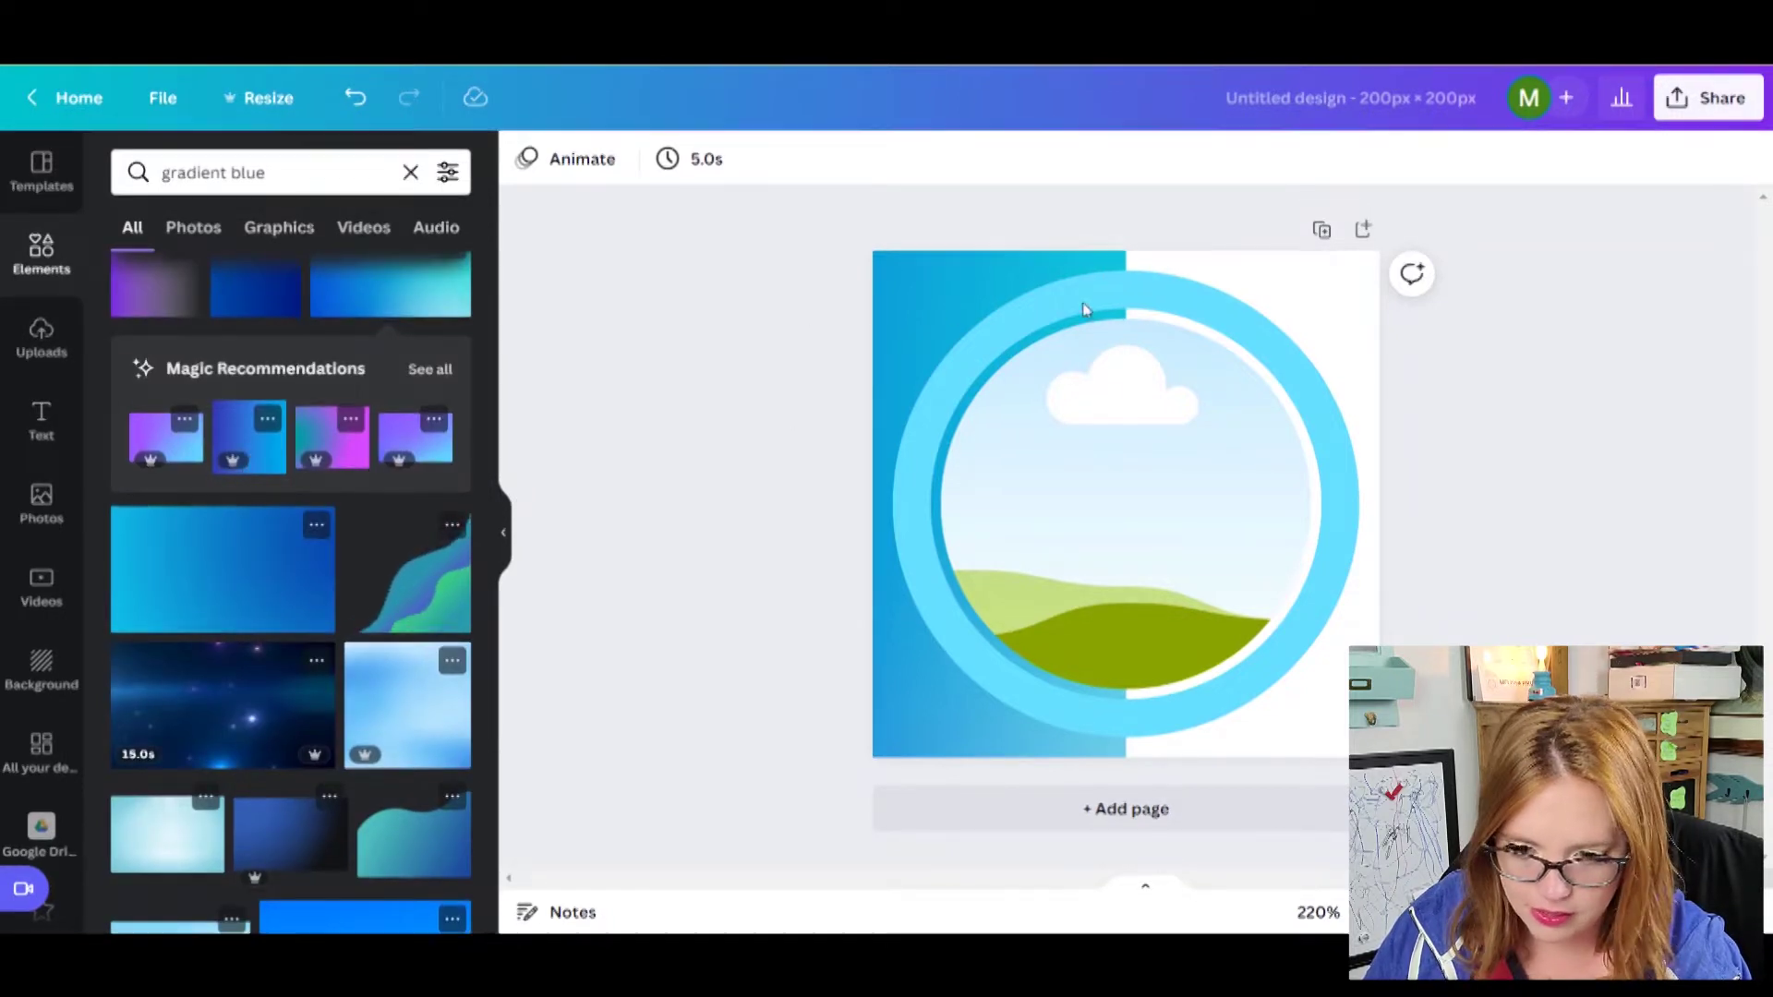
pyautogui.scroll(-2, 318, 408)
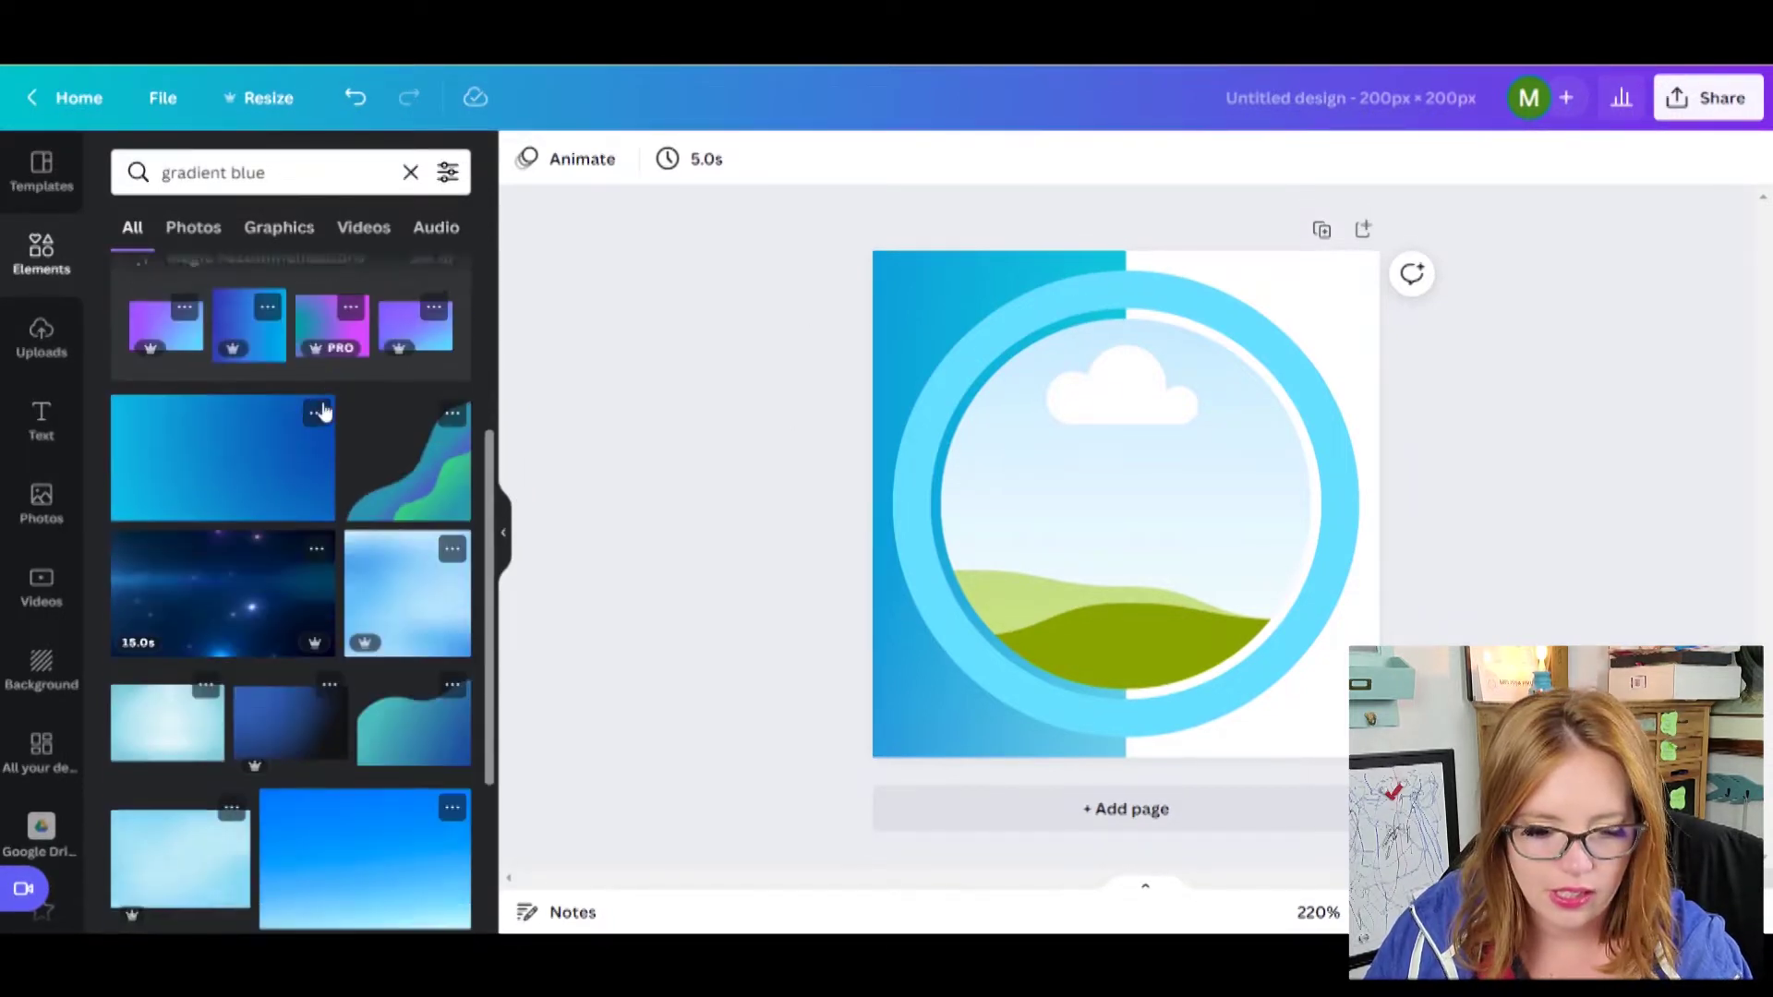
pyautogui.scroll(4, 323, 408)
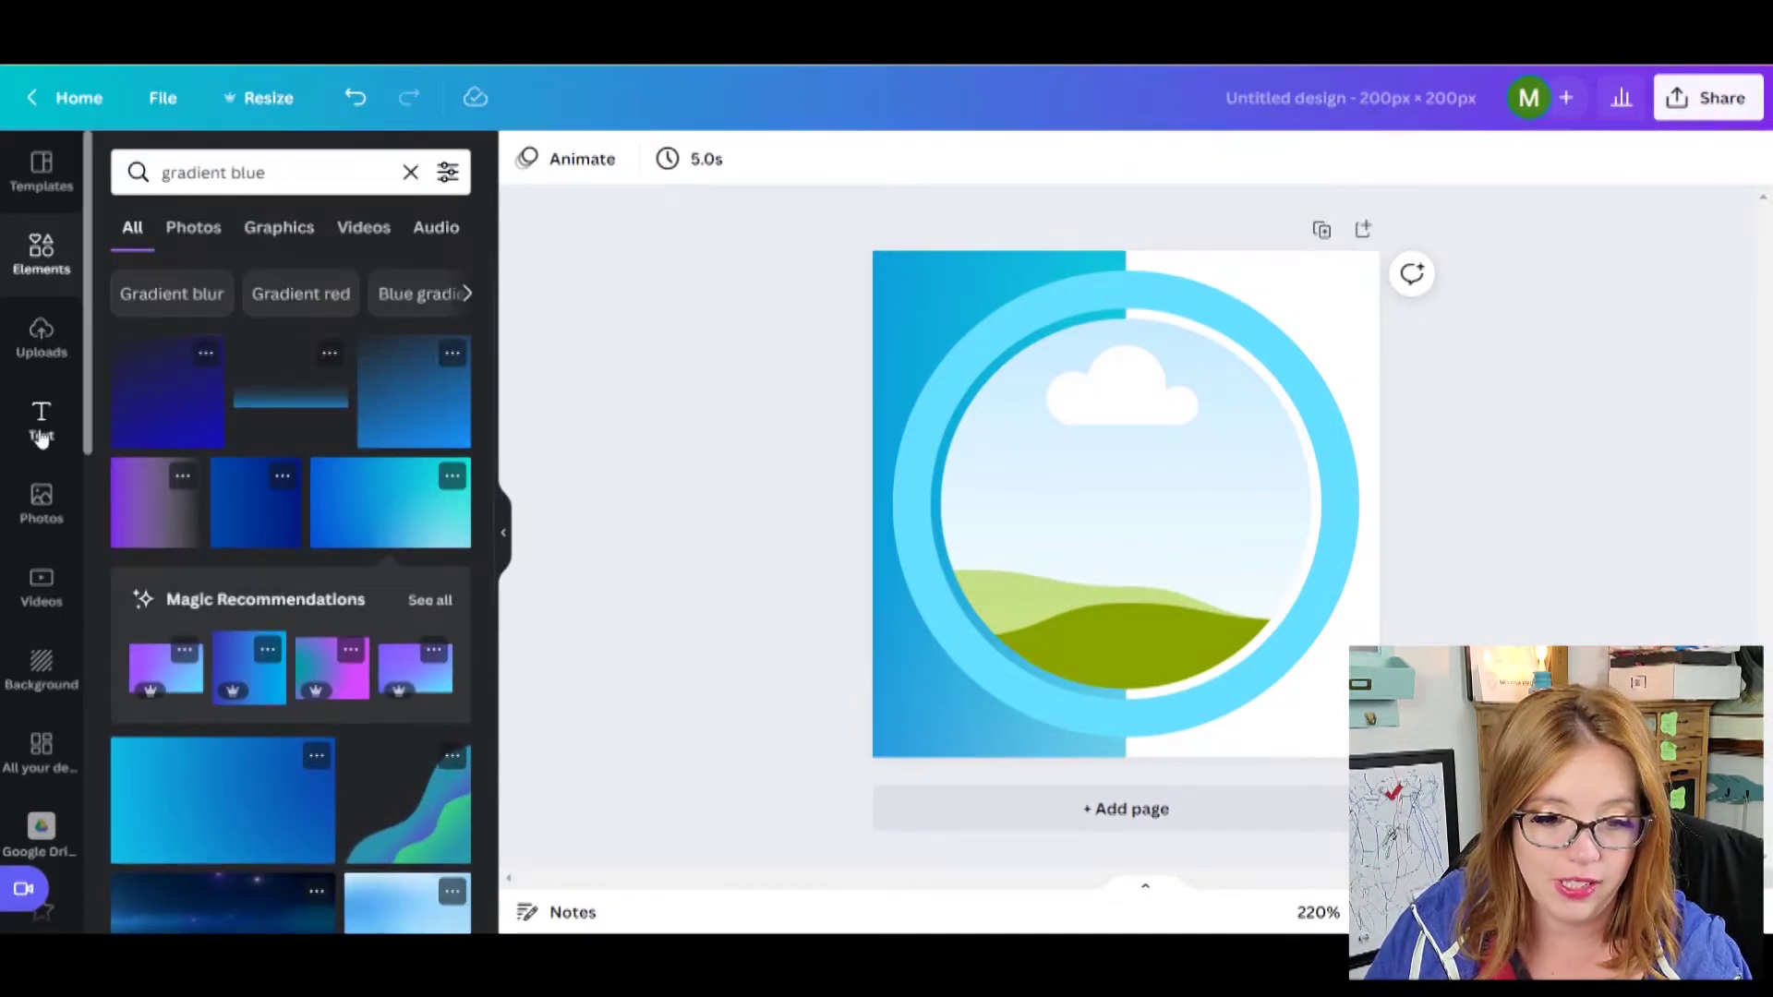
# Step: Upload the flag-hat GIF from the computer into Uploads
pyautogui.click(42, 334)
pyautogui.scroll(-5, 320, 409)
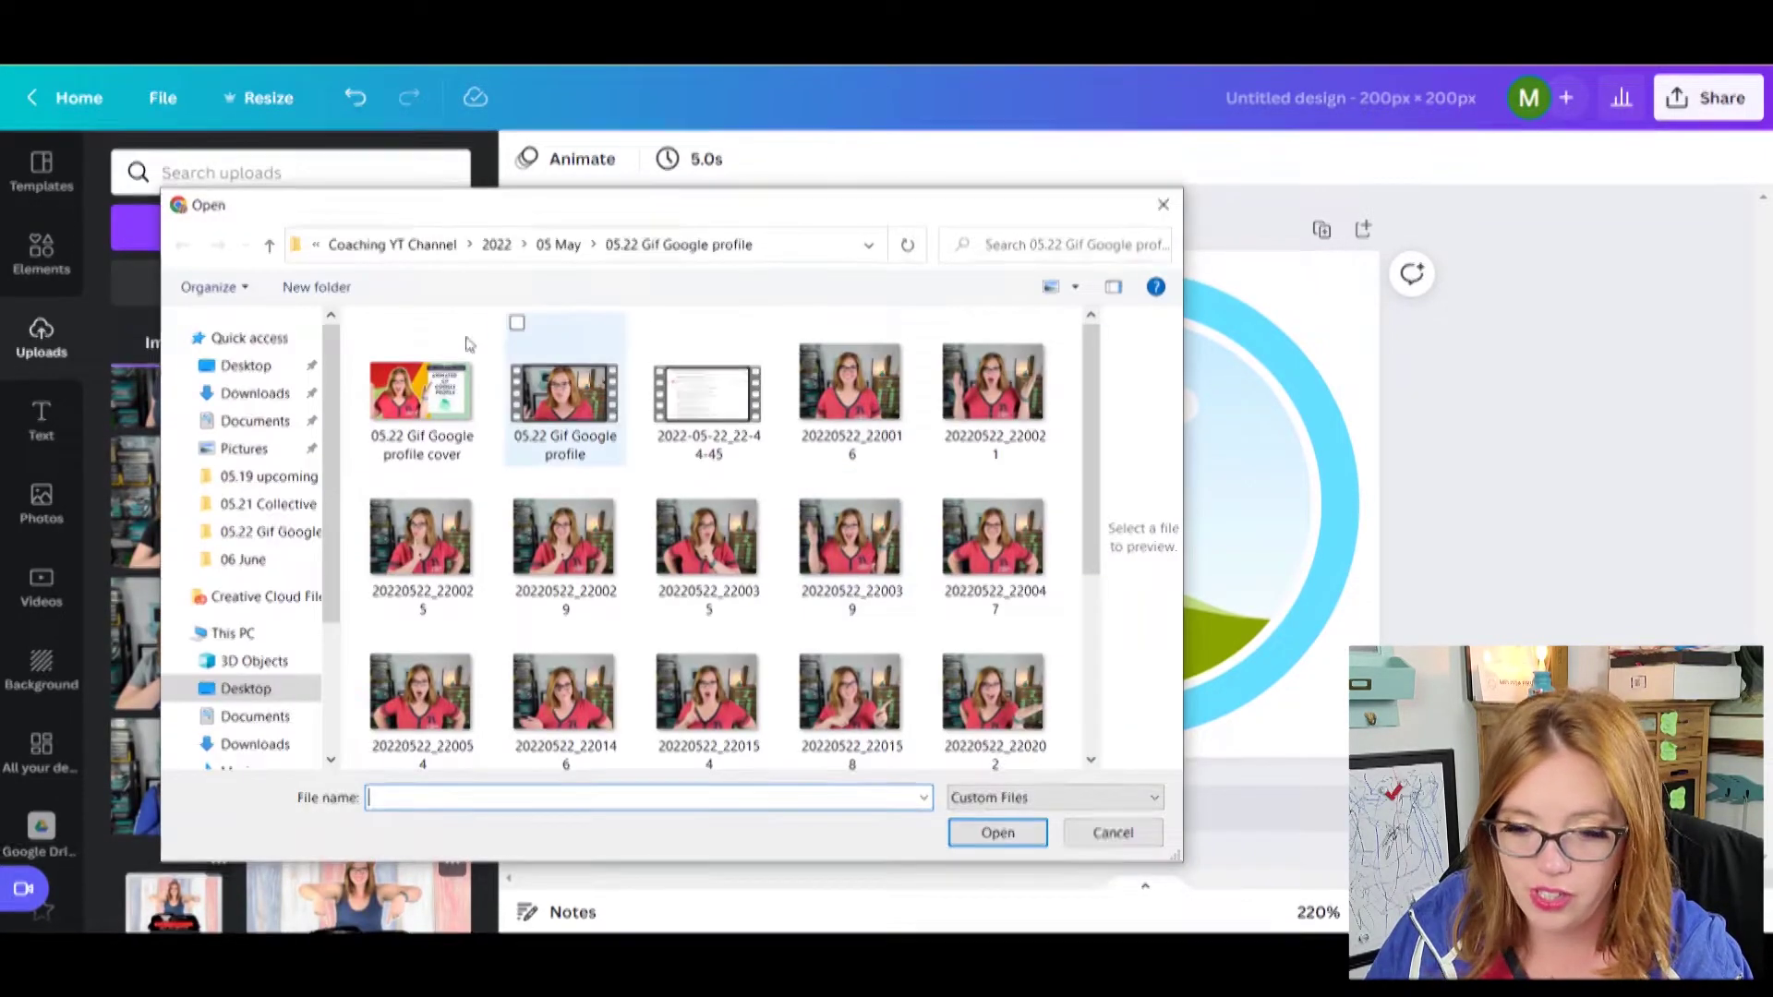
pyautogui.doubleClick(435, 374)
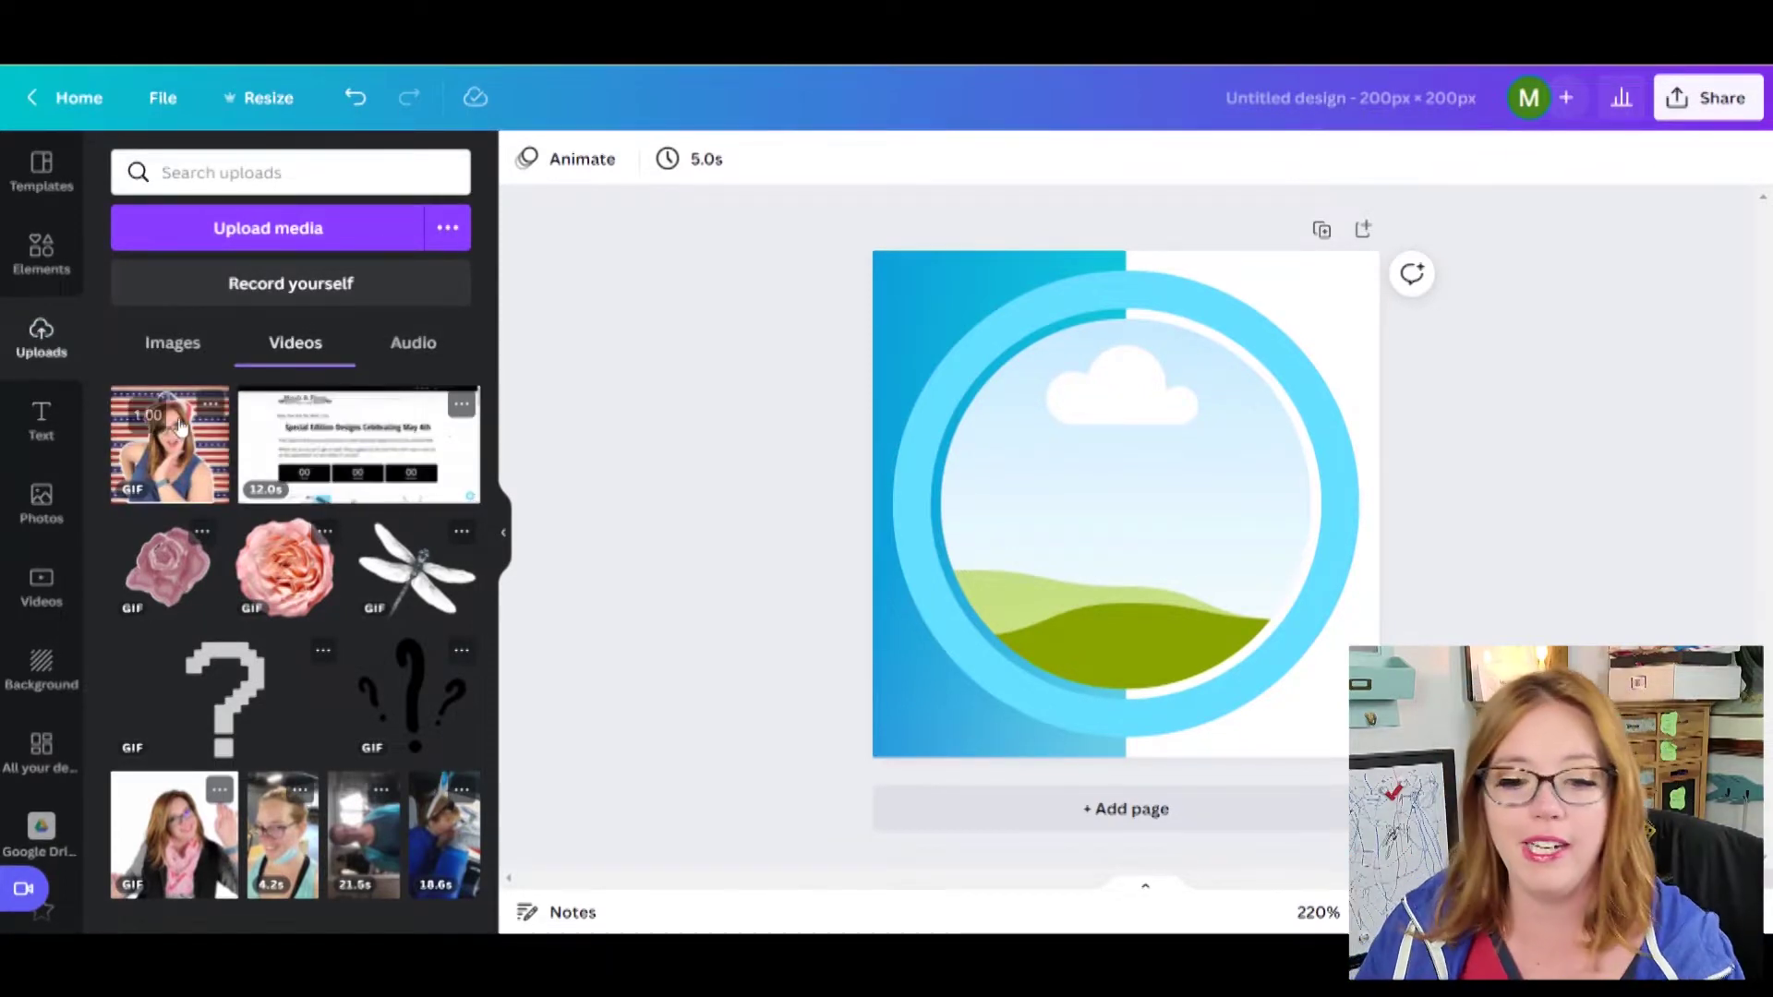
# Step: Drop the flag GIF into the circle frame and delete the blue gradient
pyautogui.moveTo(178, 426); pyautogui.dragTo(1094, 494)
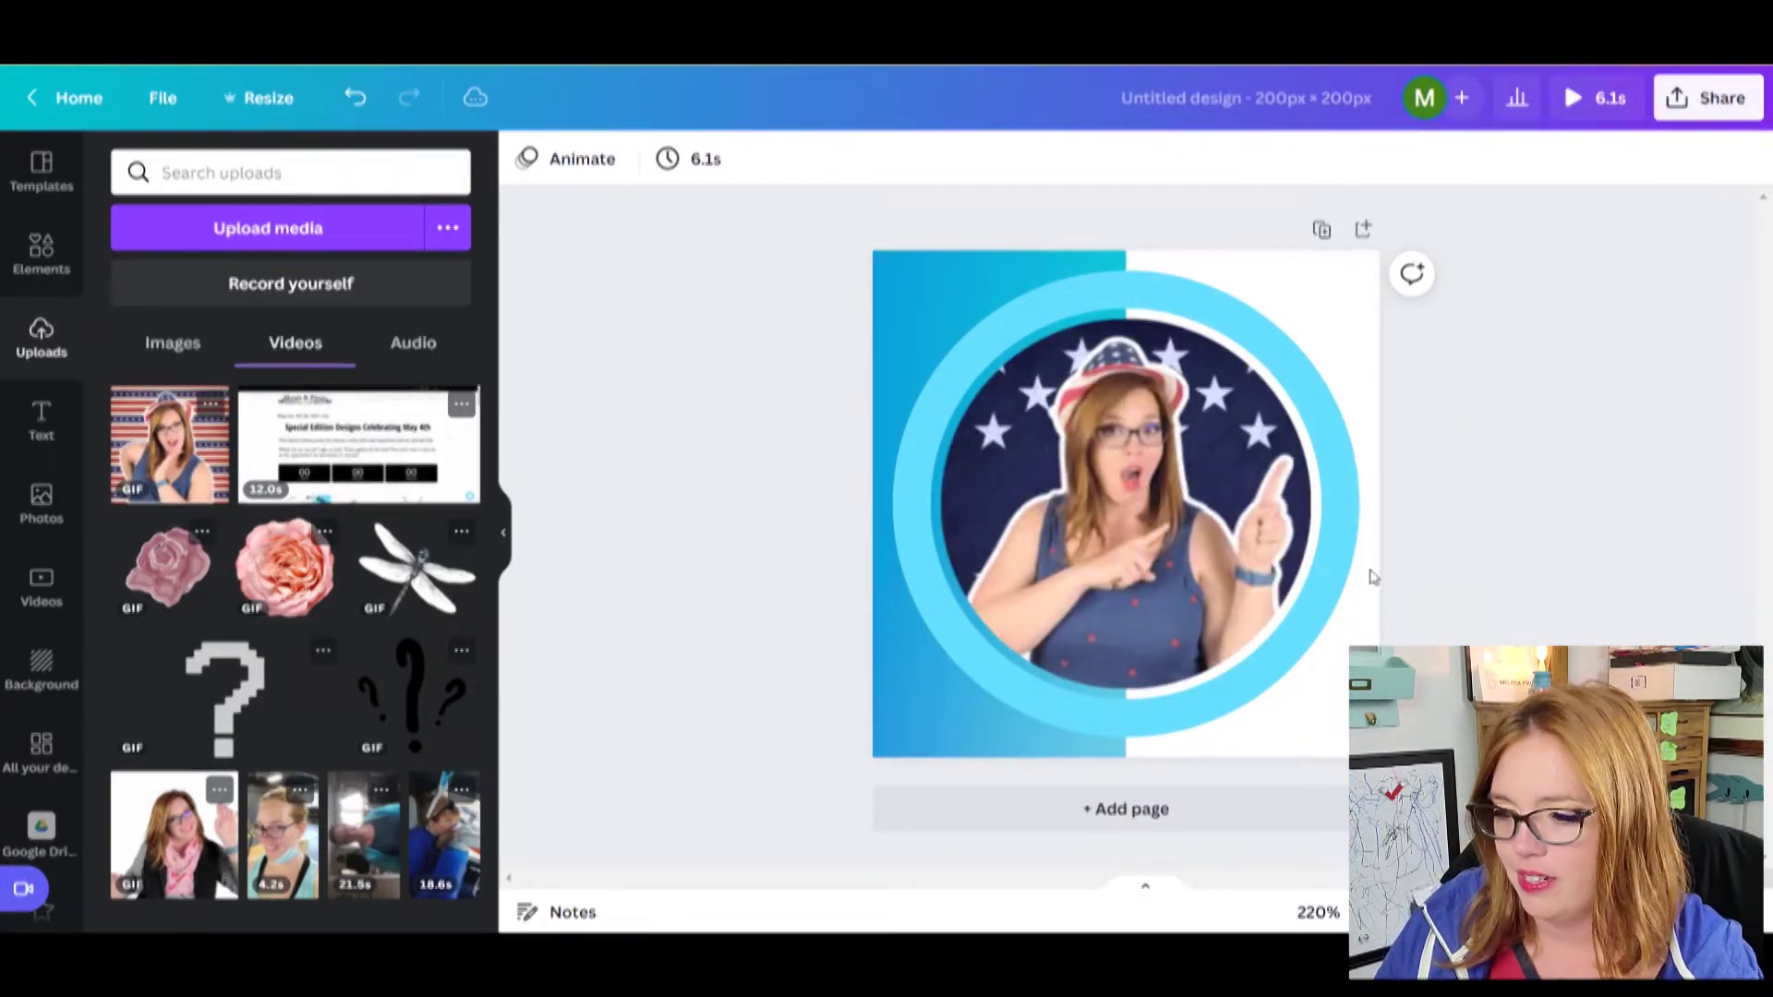
pyautogui.click(913, 268)
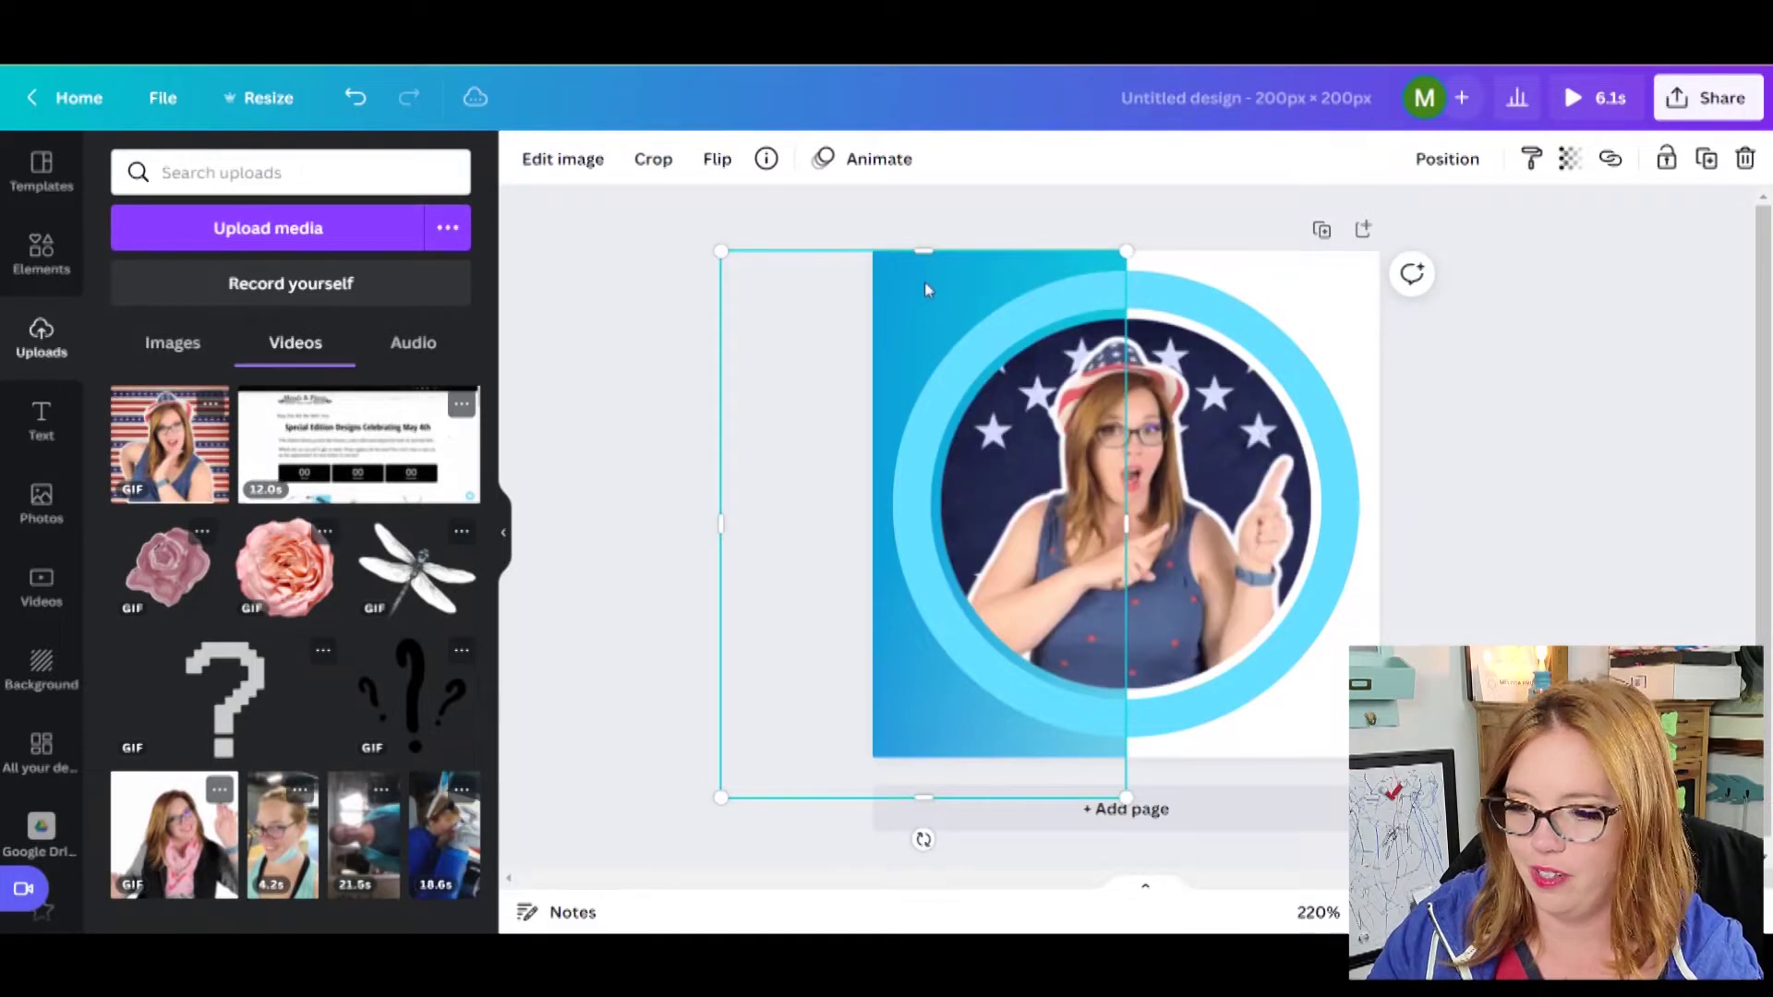
pyautogui.press('Delete')
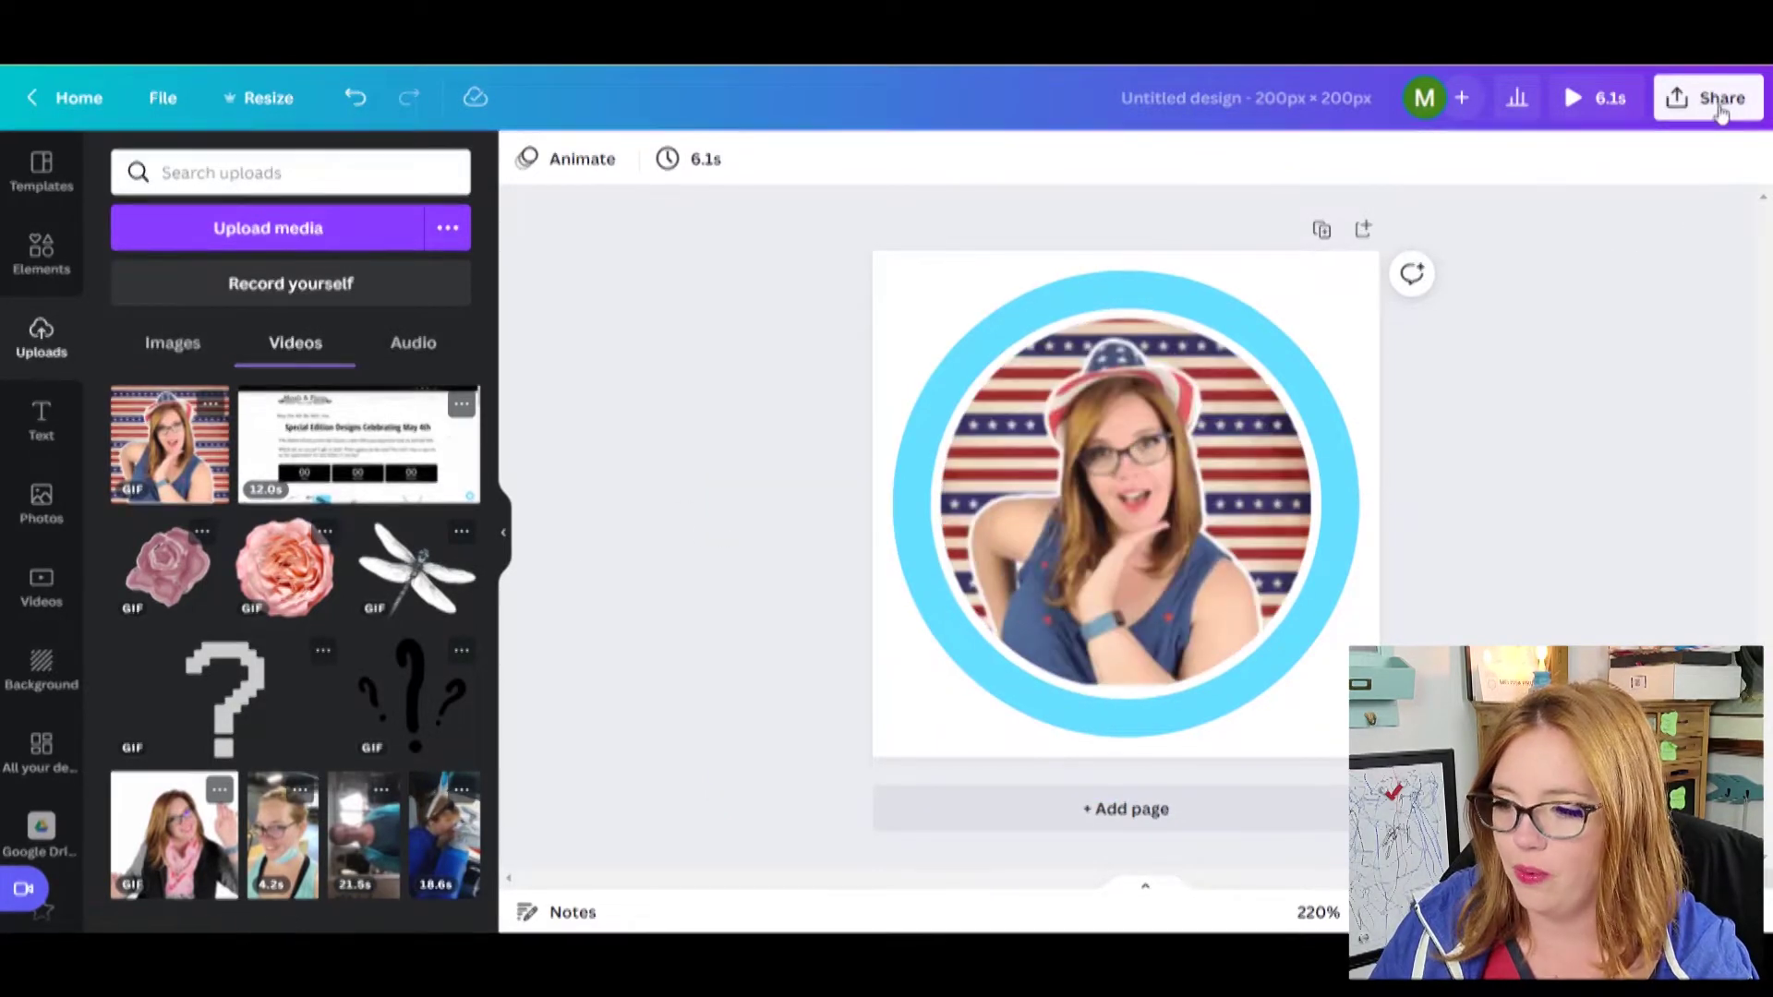
# Step: Download the framed design as a GIF file named 'signature gif.gif'
pyautogui.click(1722, 110)
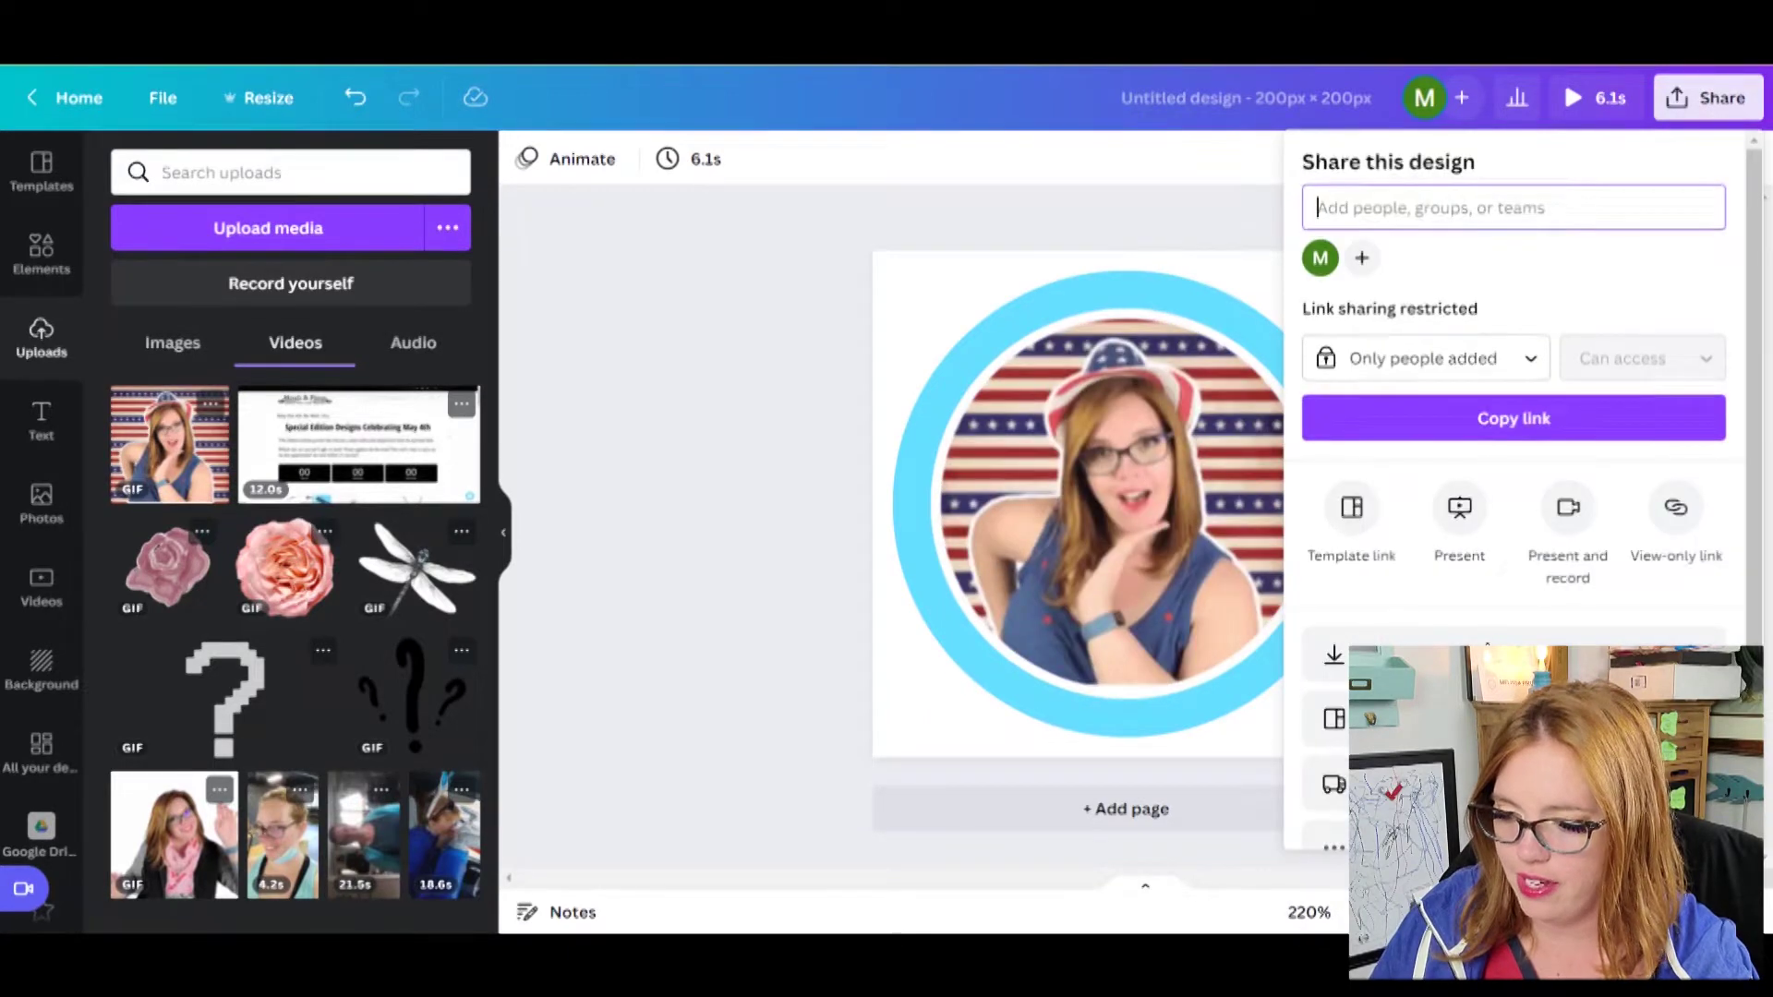
pyautogui.click(1487, 649)
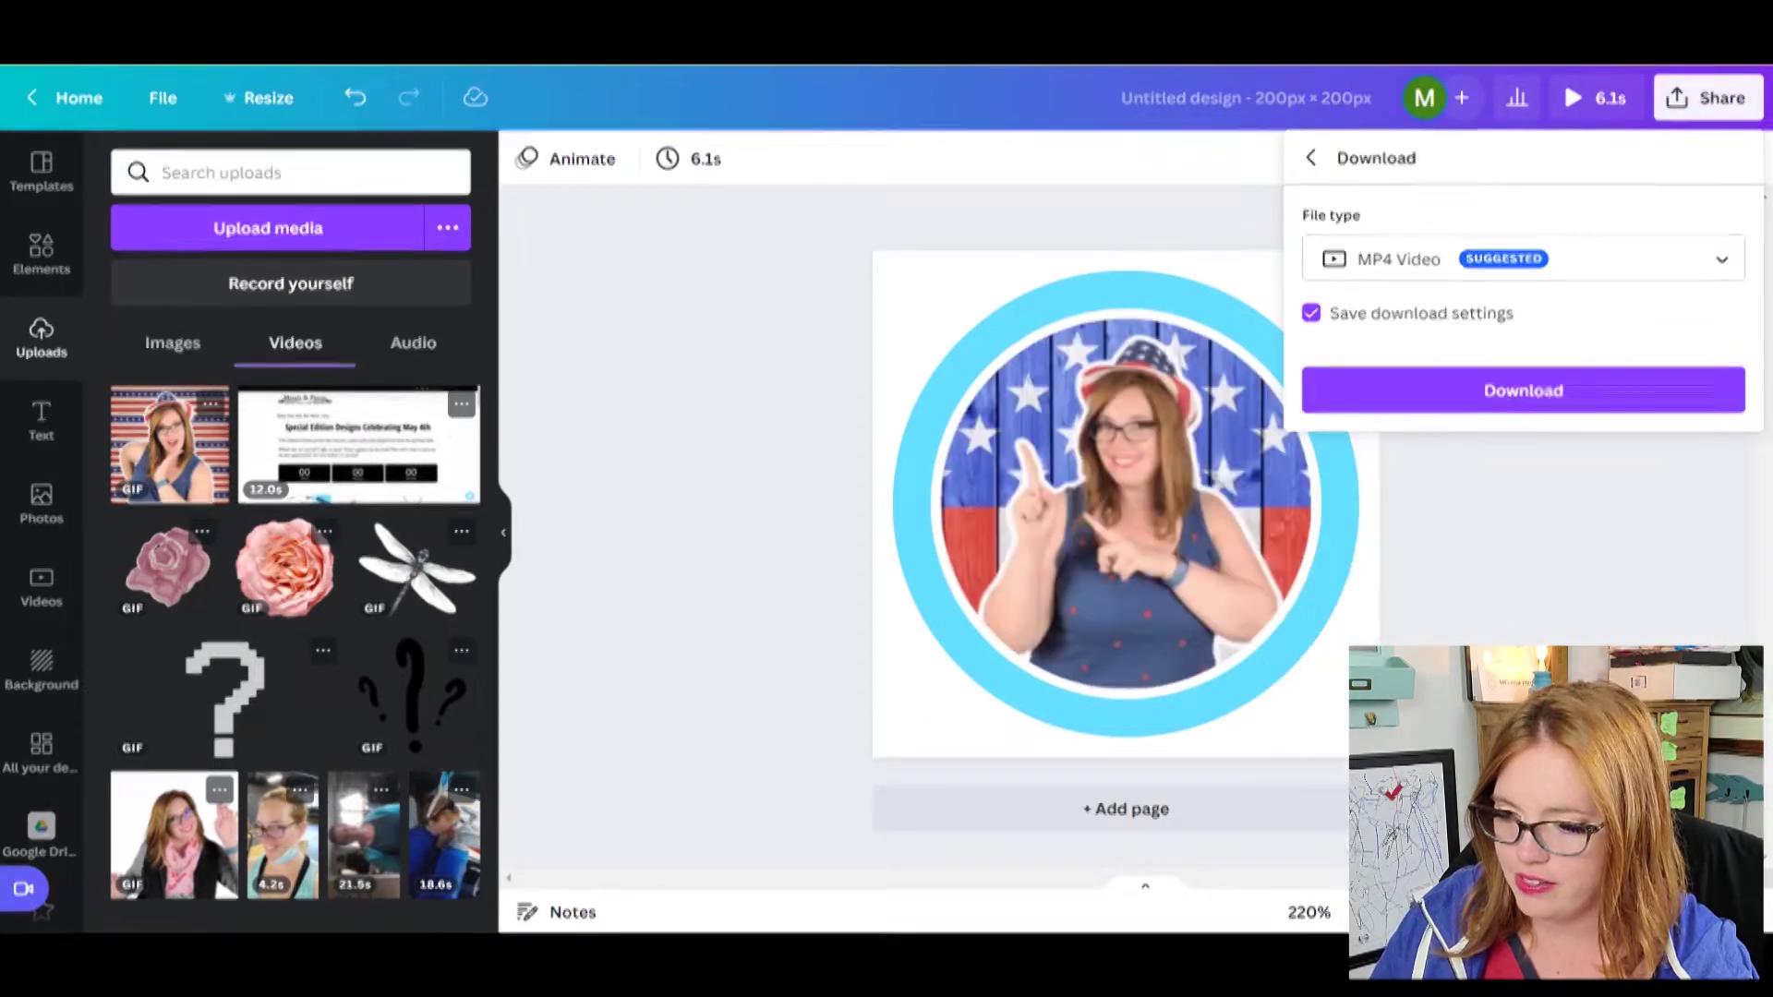
pyautogui.click(1563, 260)
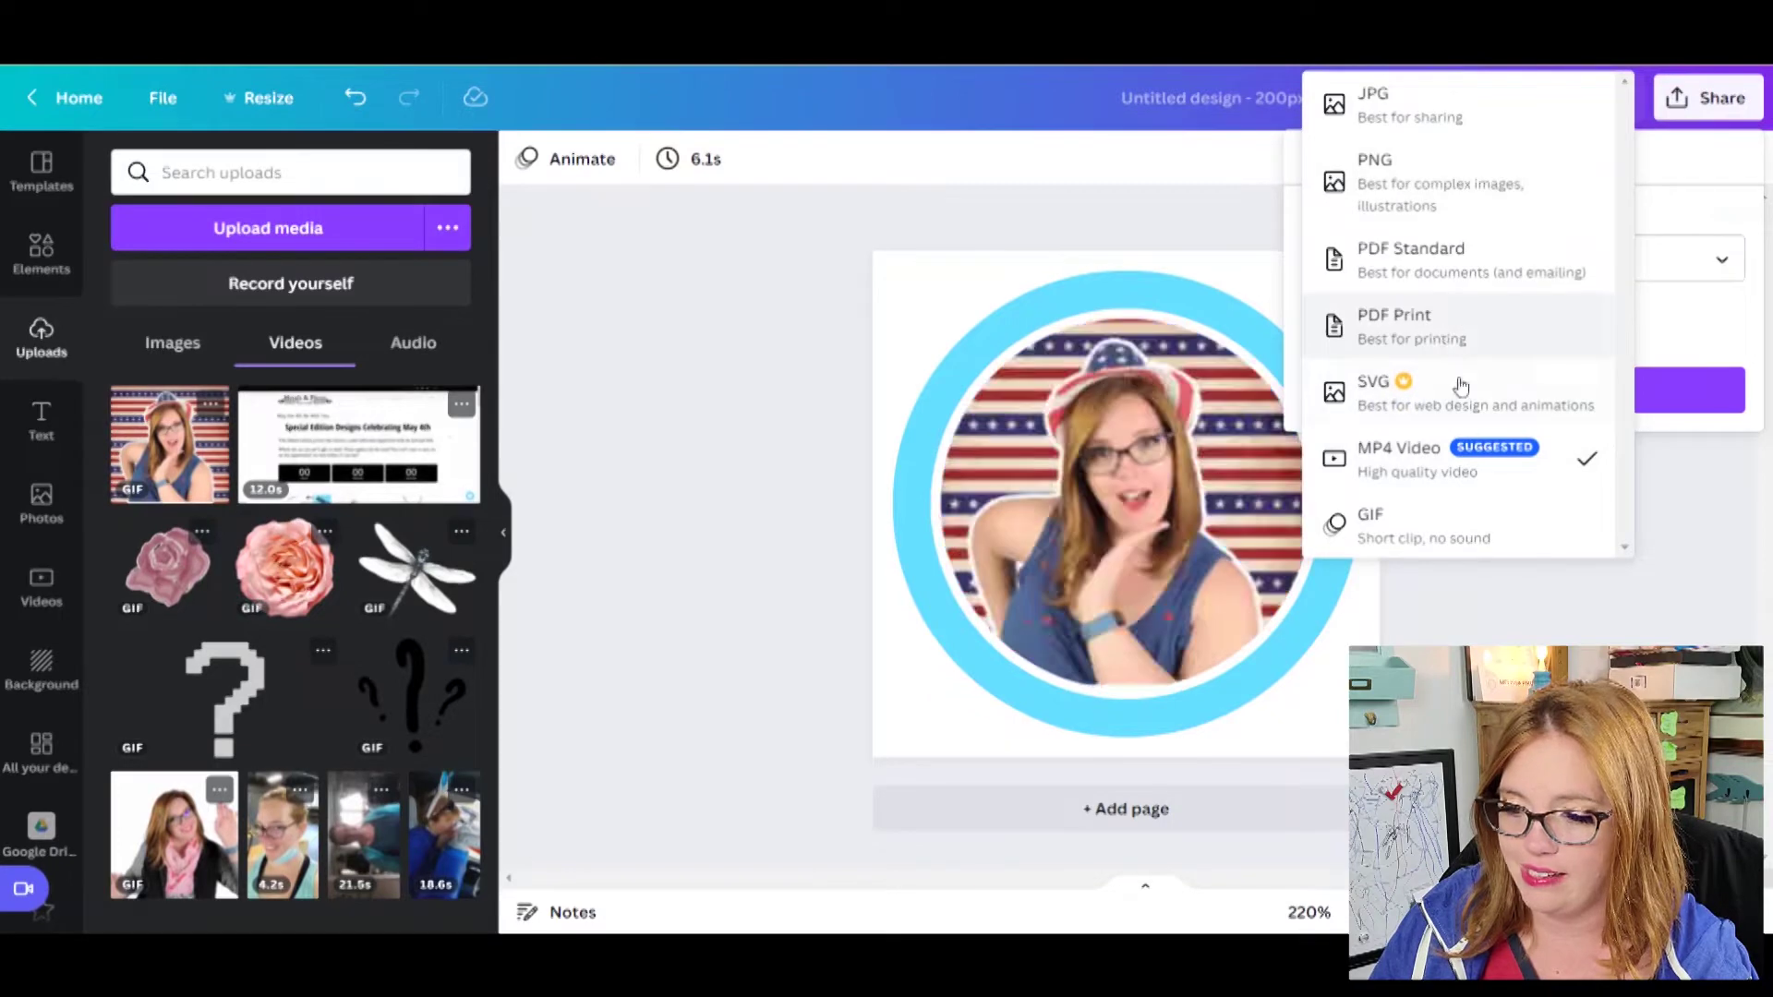
pyautogui.click(1422, 527)
pyautogui.click(1570, 392)
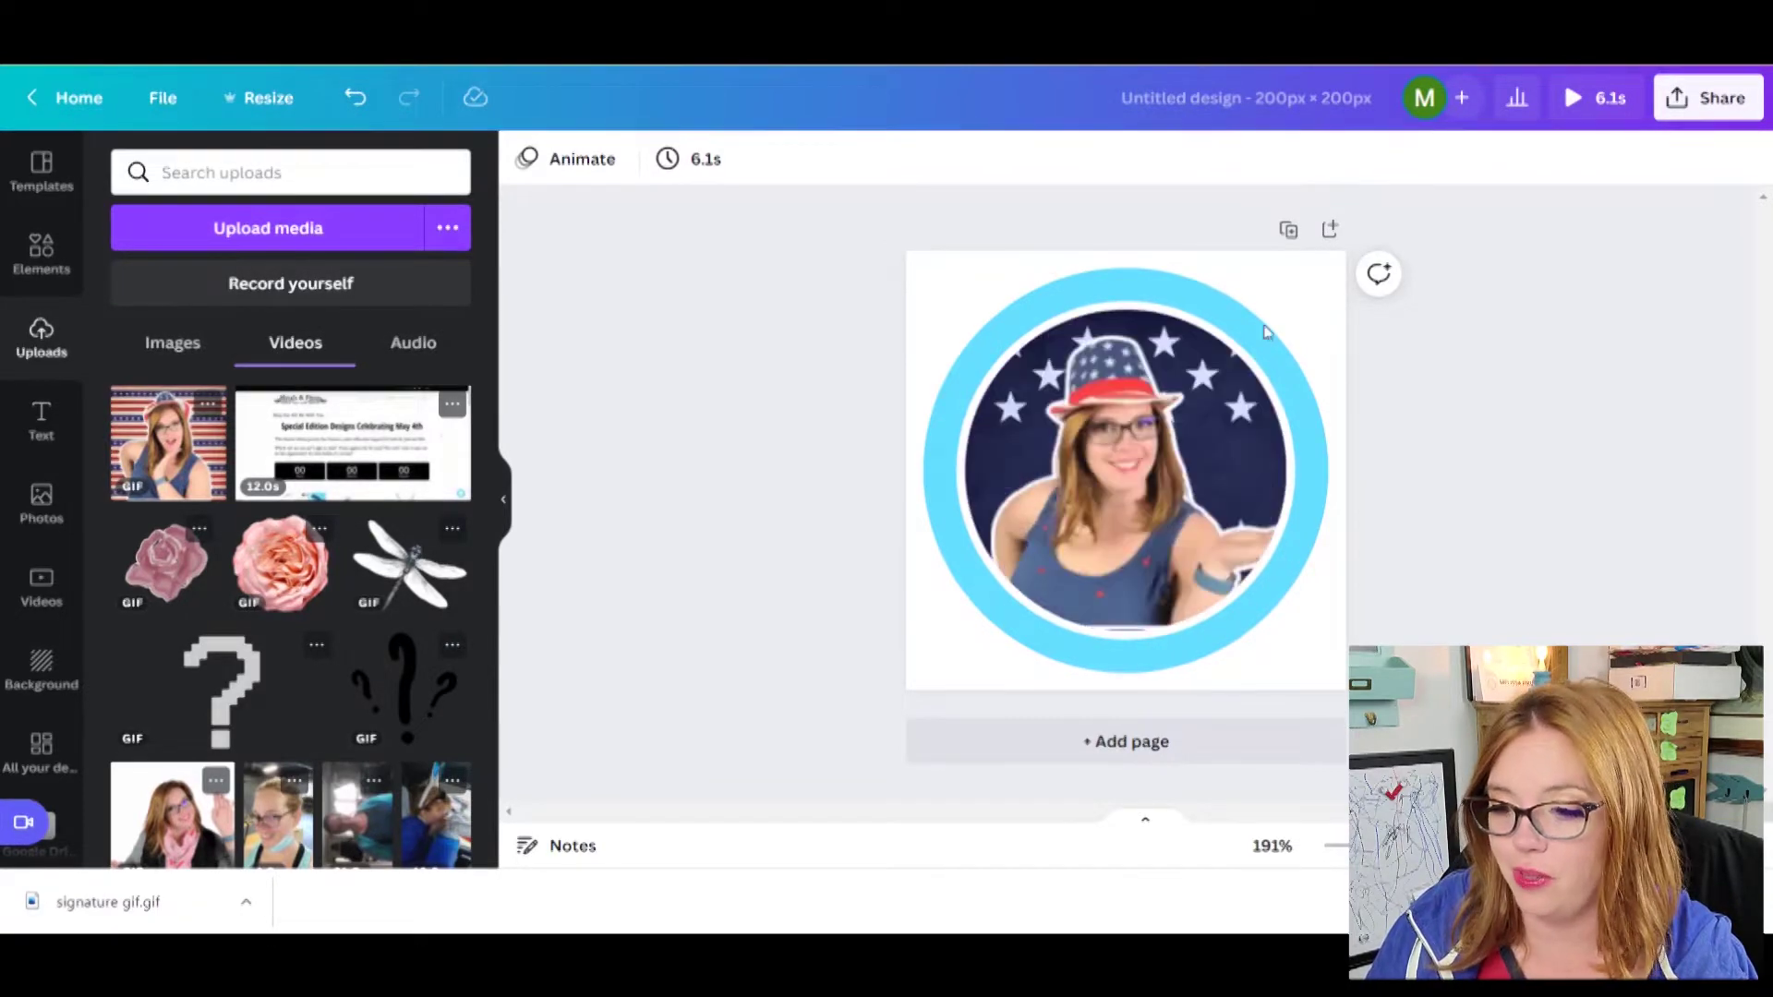
pyautogui.click(1173, 409)
pyautogui.click(1505, 401)
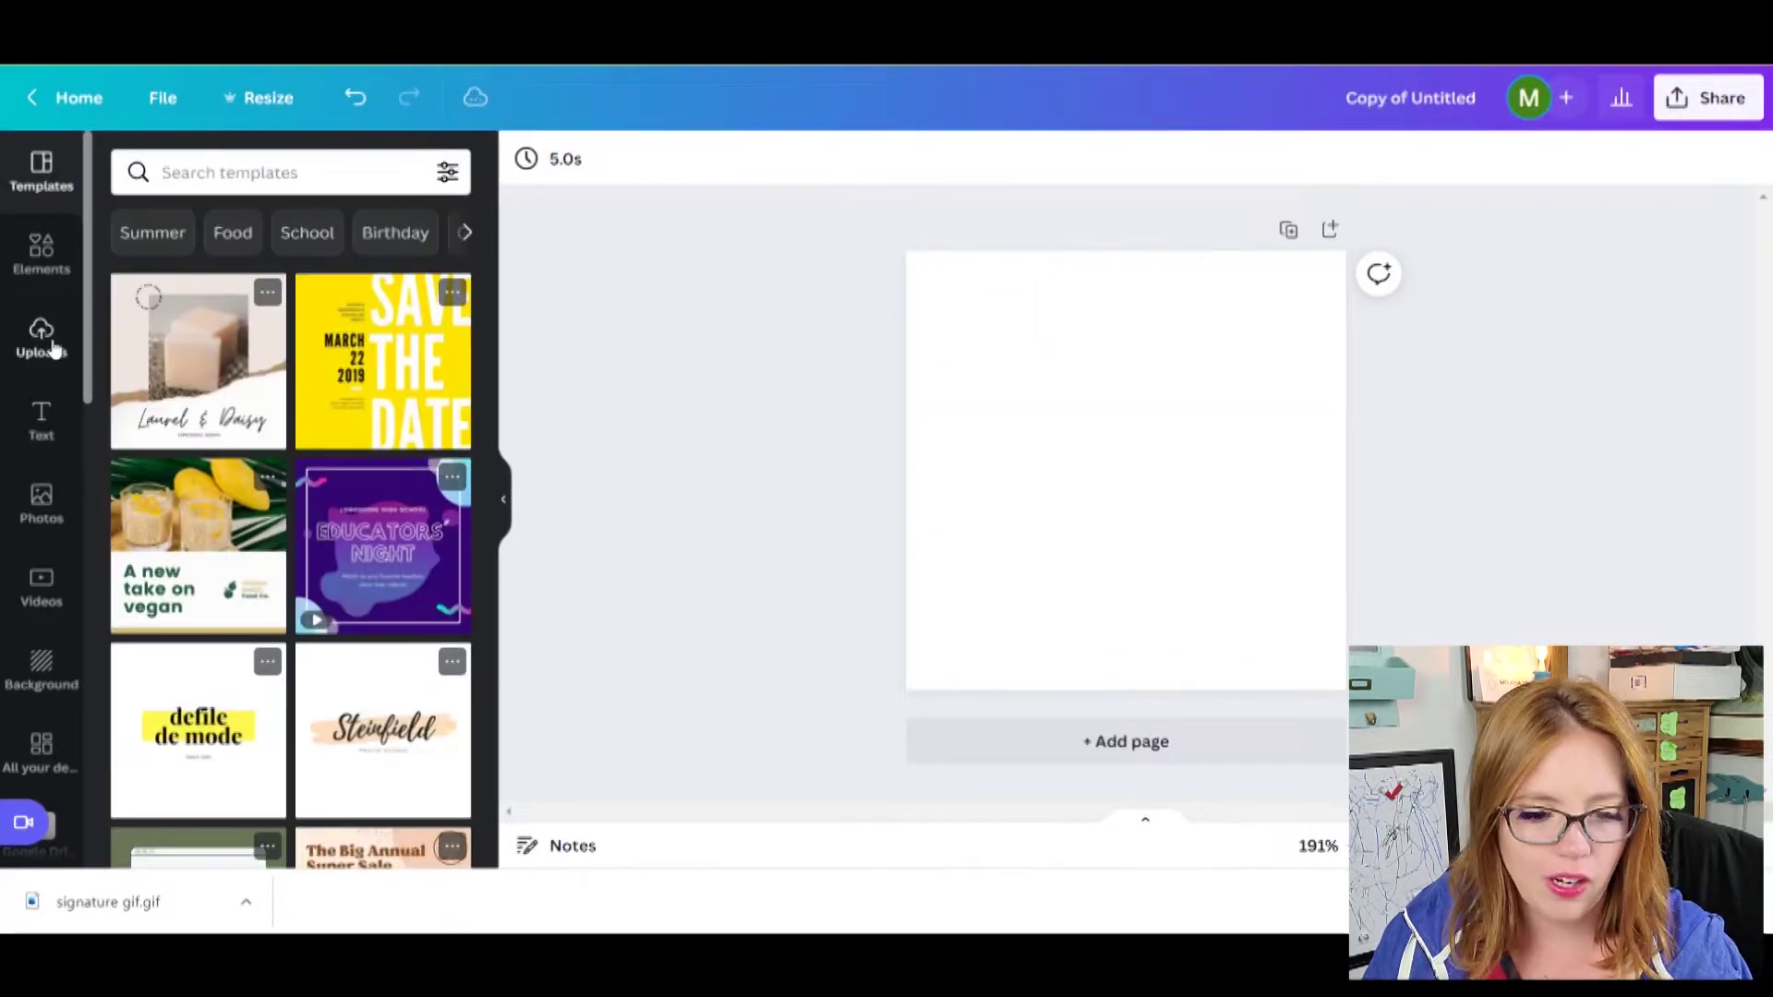
# Step: Search the elements library for 'thank you'
pyautogui.click(51, 342)
pyautogui.click(46, 251)
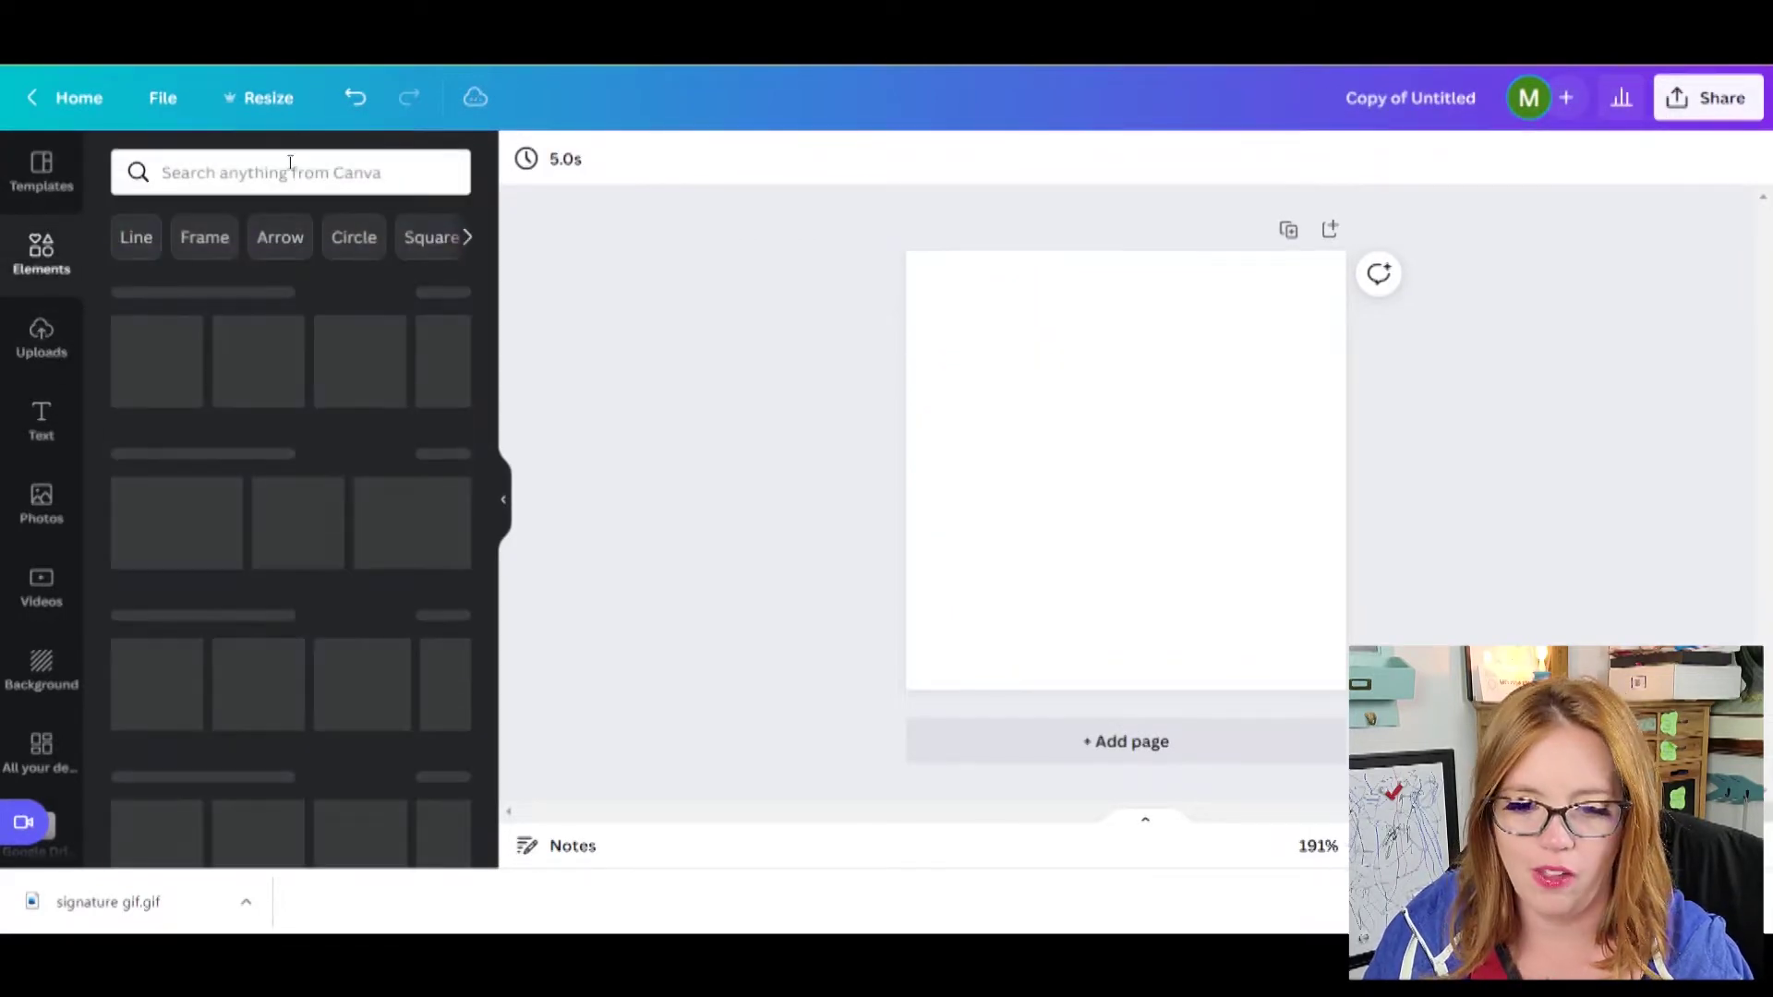
pyautogui.click(290, 165)
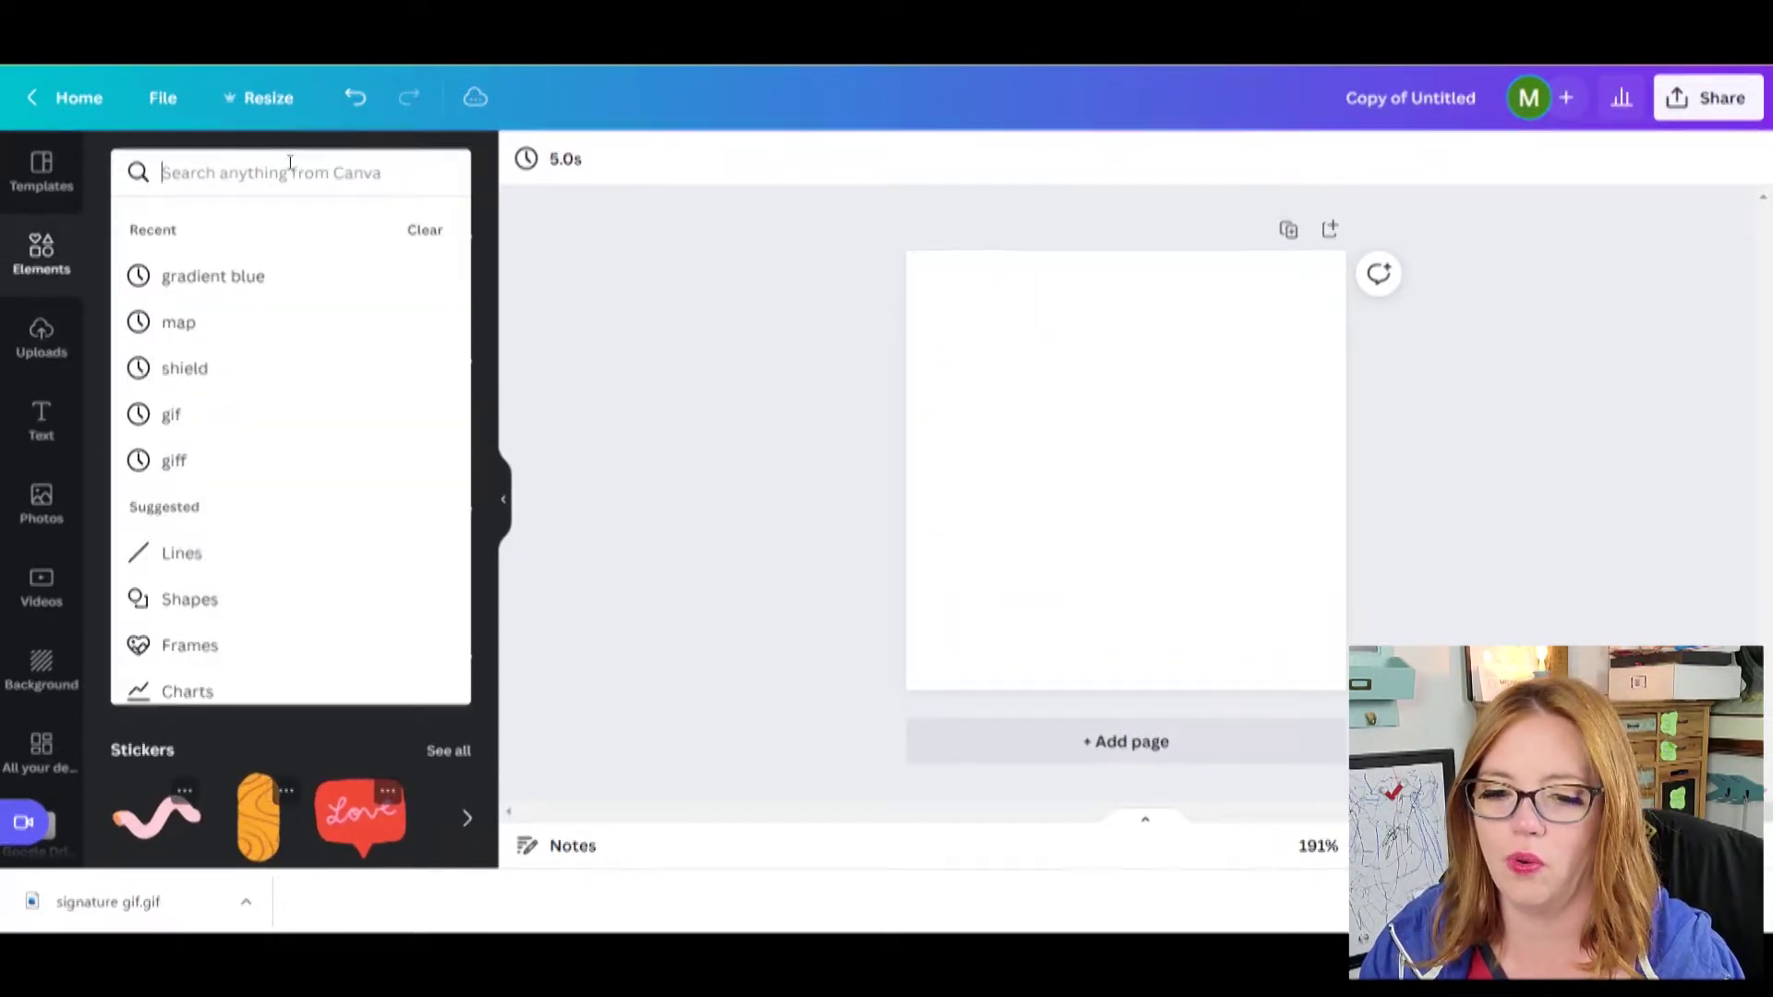
pyautogui.write('thank you')
pyautogui.press('Return')
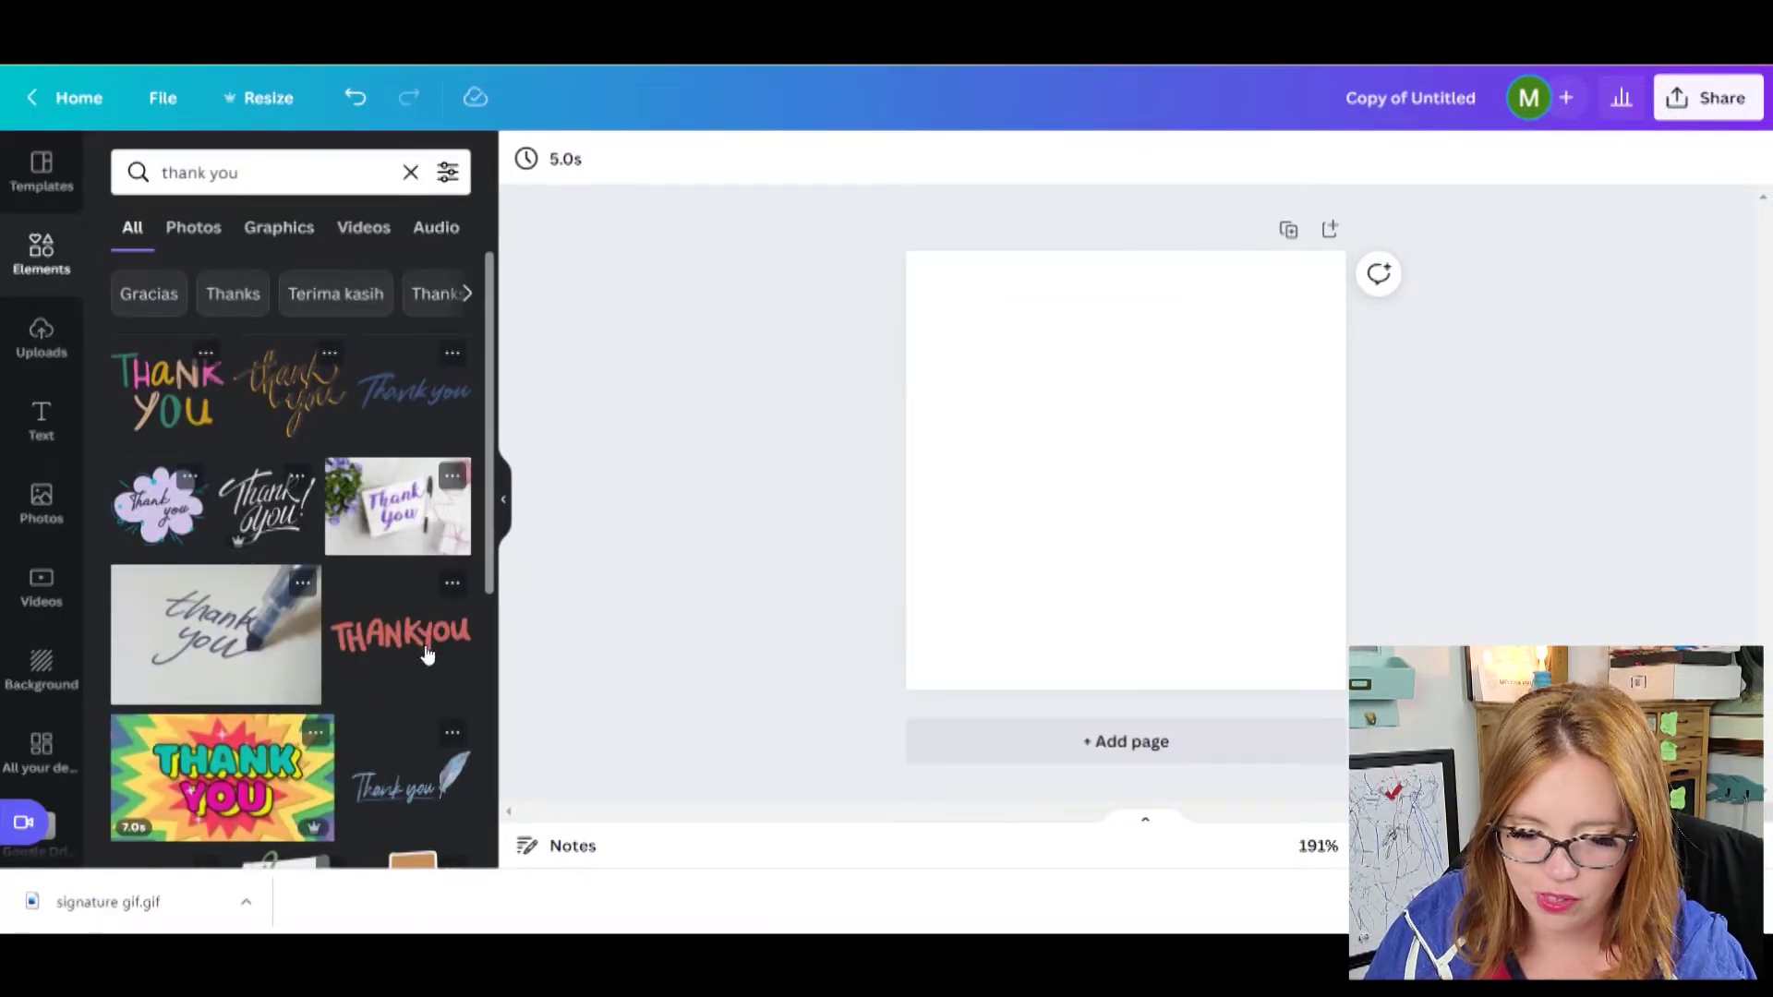
# Step: Filter the 'thank you' results to Pro items and scroll through them
pyautogui.click(448, 175)
pyautogui.scroll(-2, 277, 476)
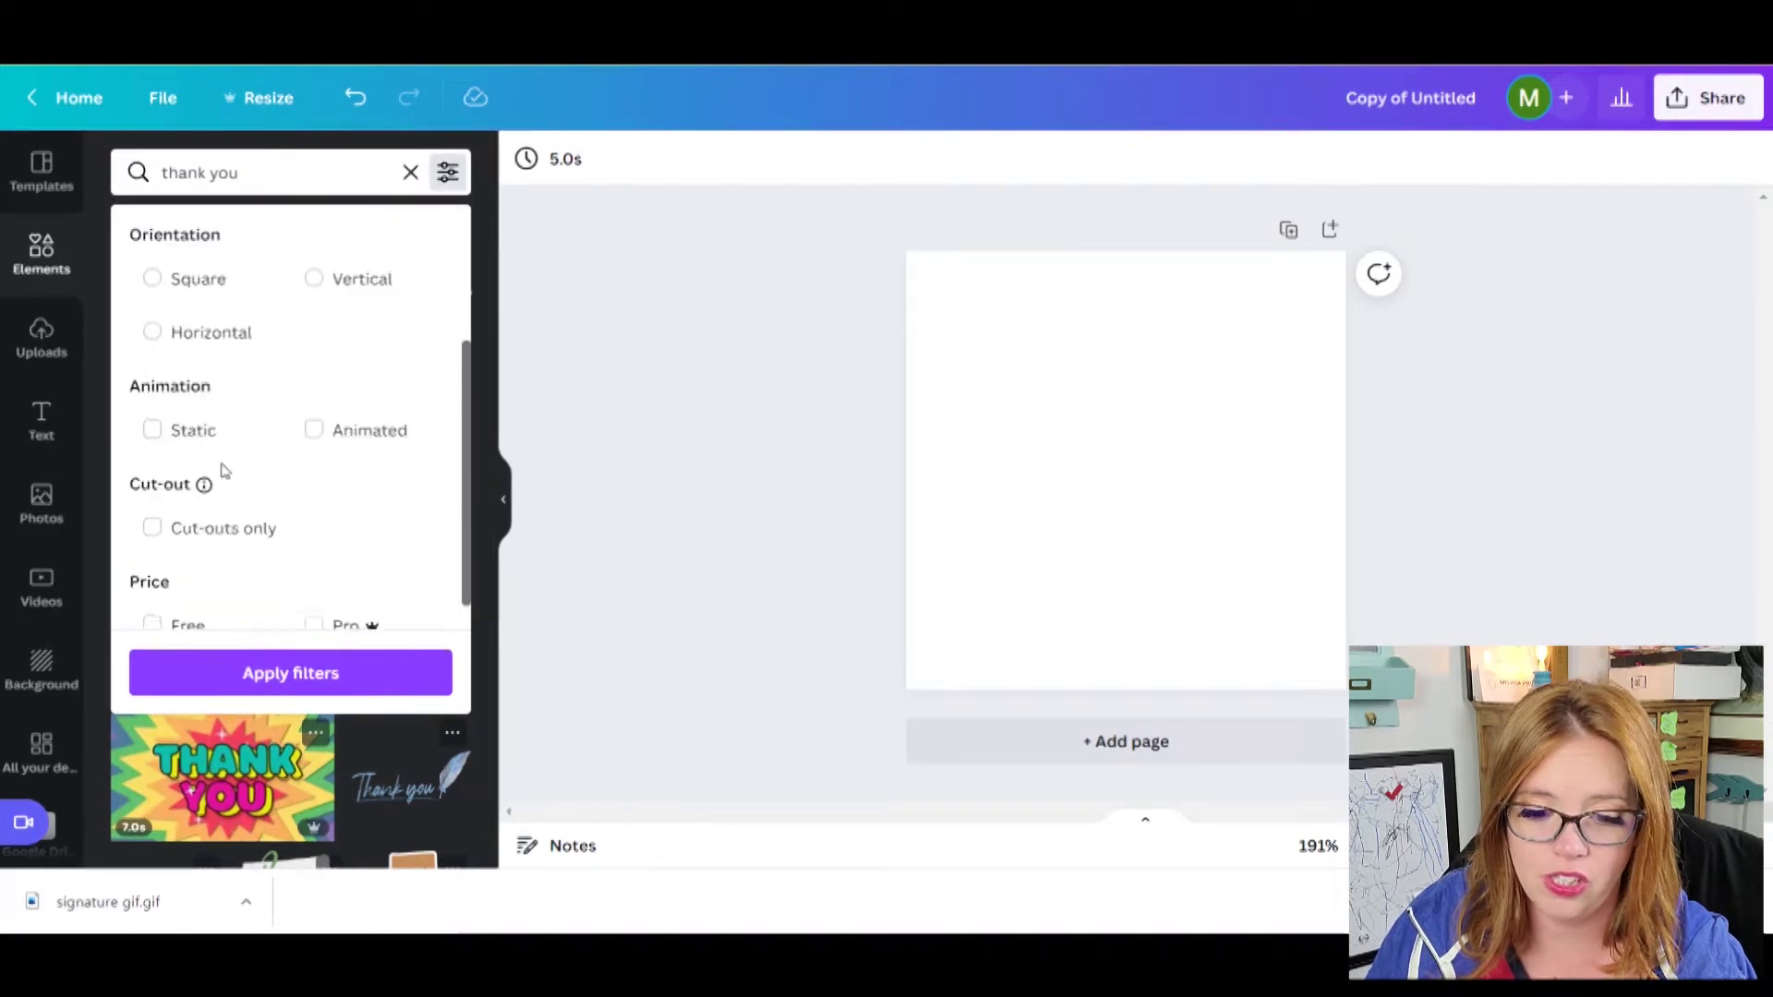
pyautogui.scroll(-1, 224, 472)
pyautogui.click(314, 590)
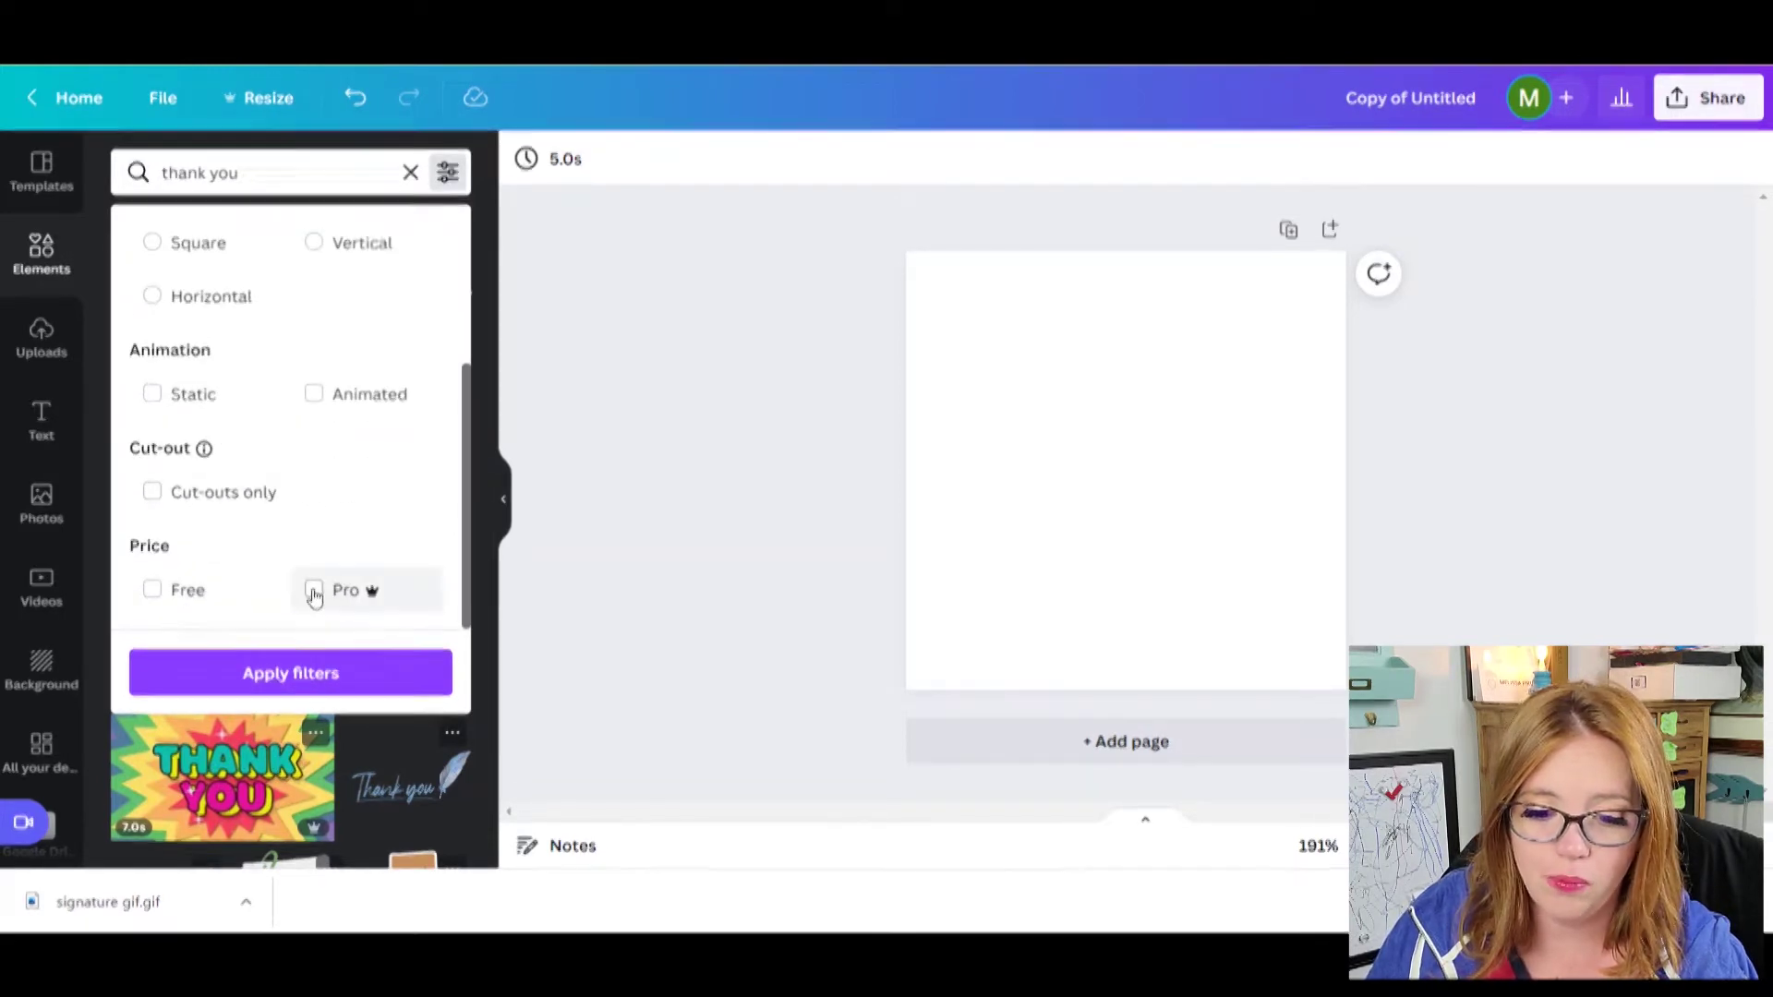
pyautogui.click(384, 657)
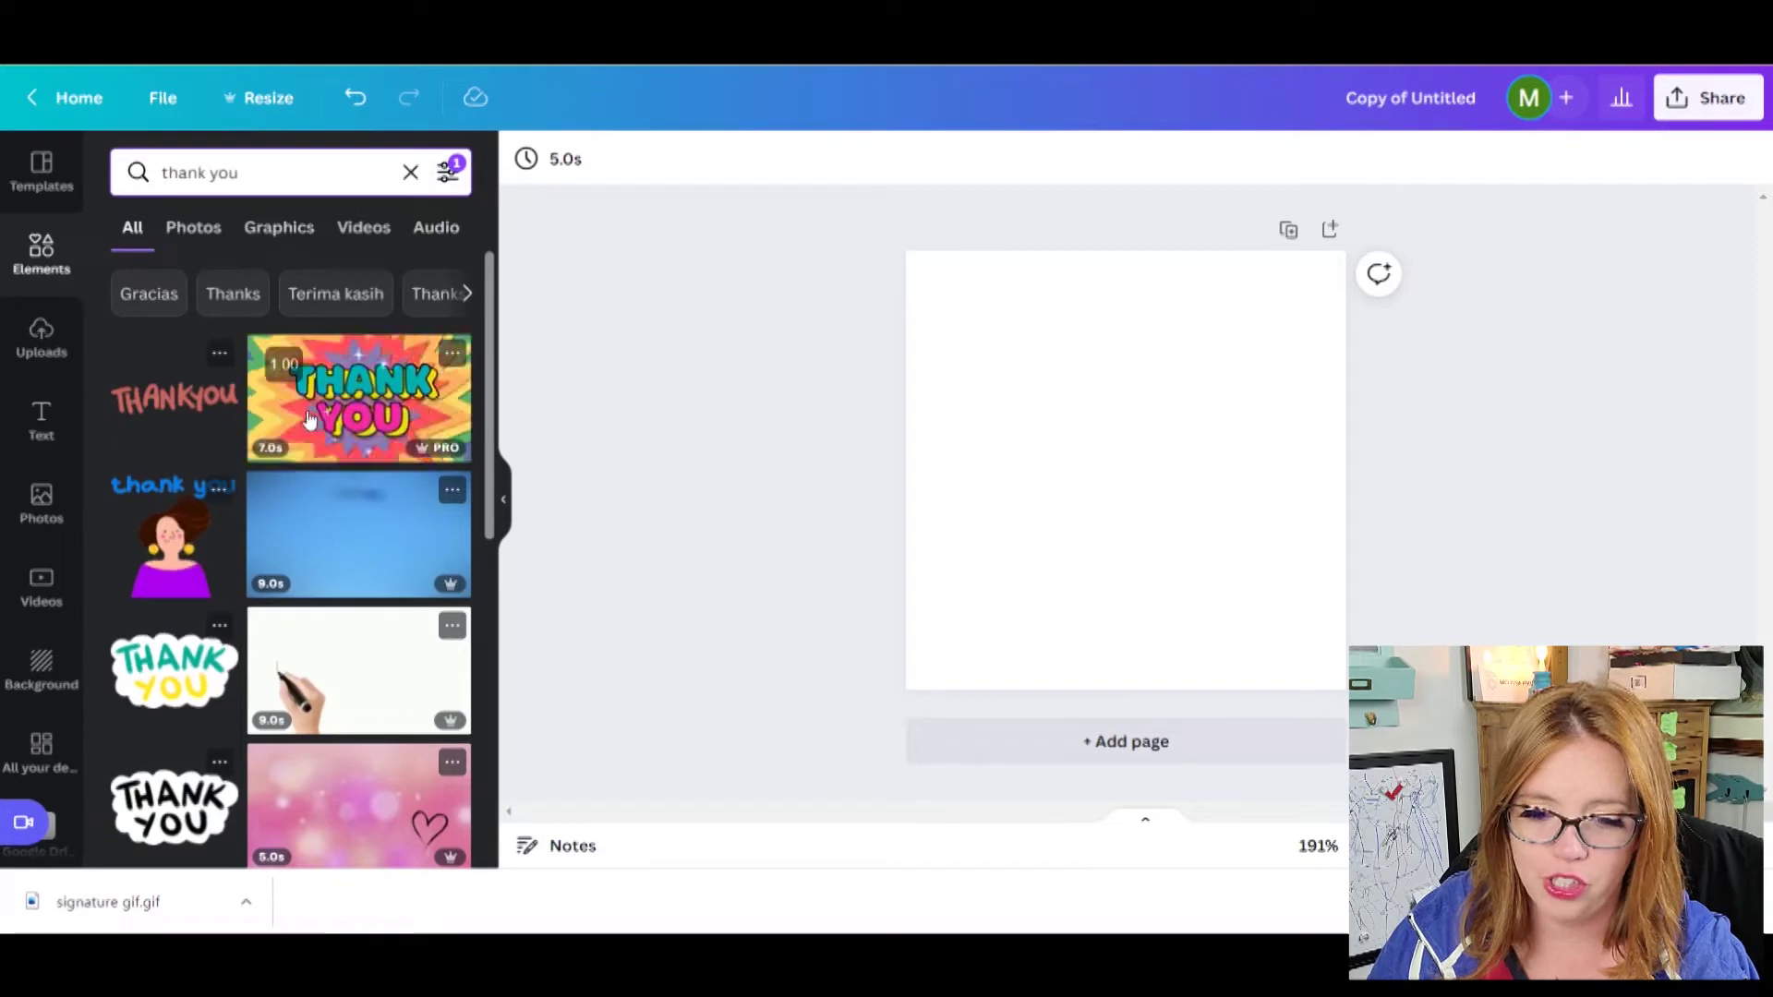
pyautogui.scroll(-1, 222, 514)
pyautogui.scroll(-5, 222, 513)
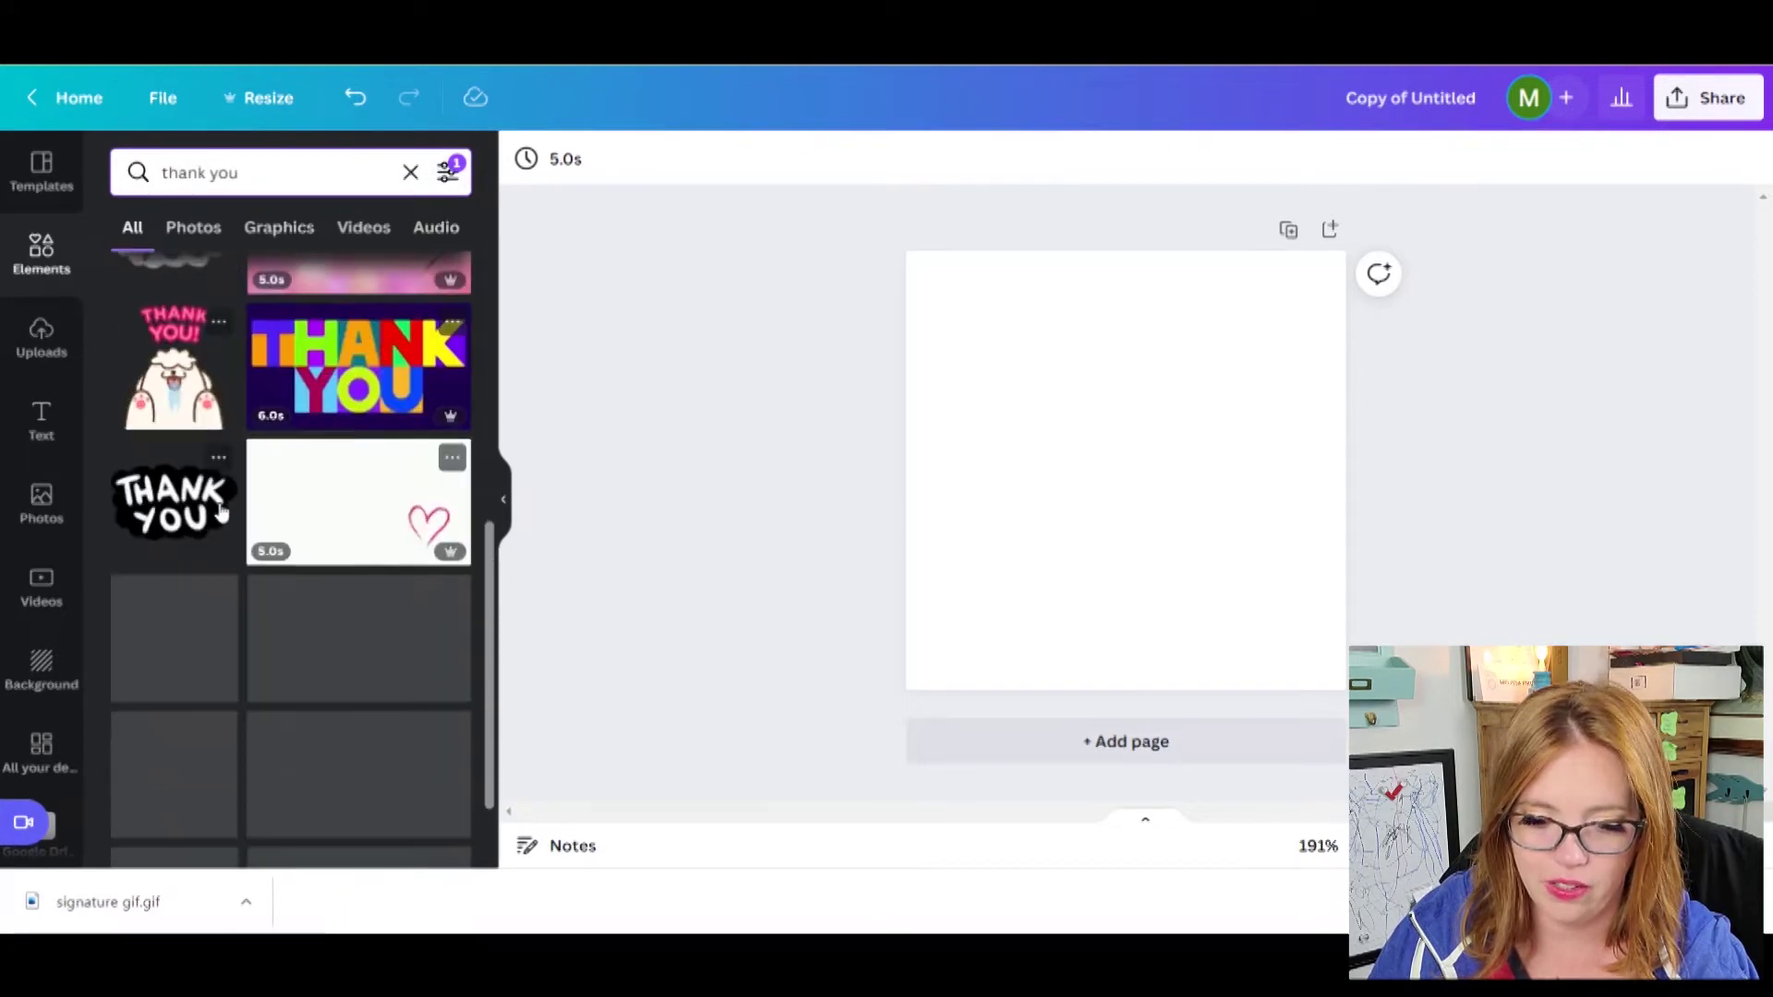
pyautogui.scroll(-5, 222, 513)
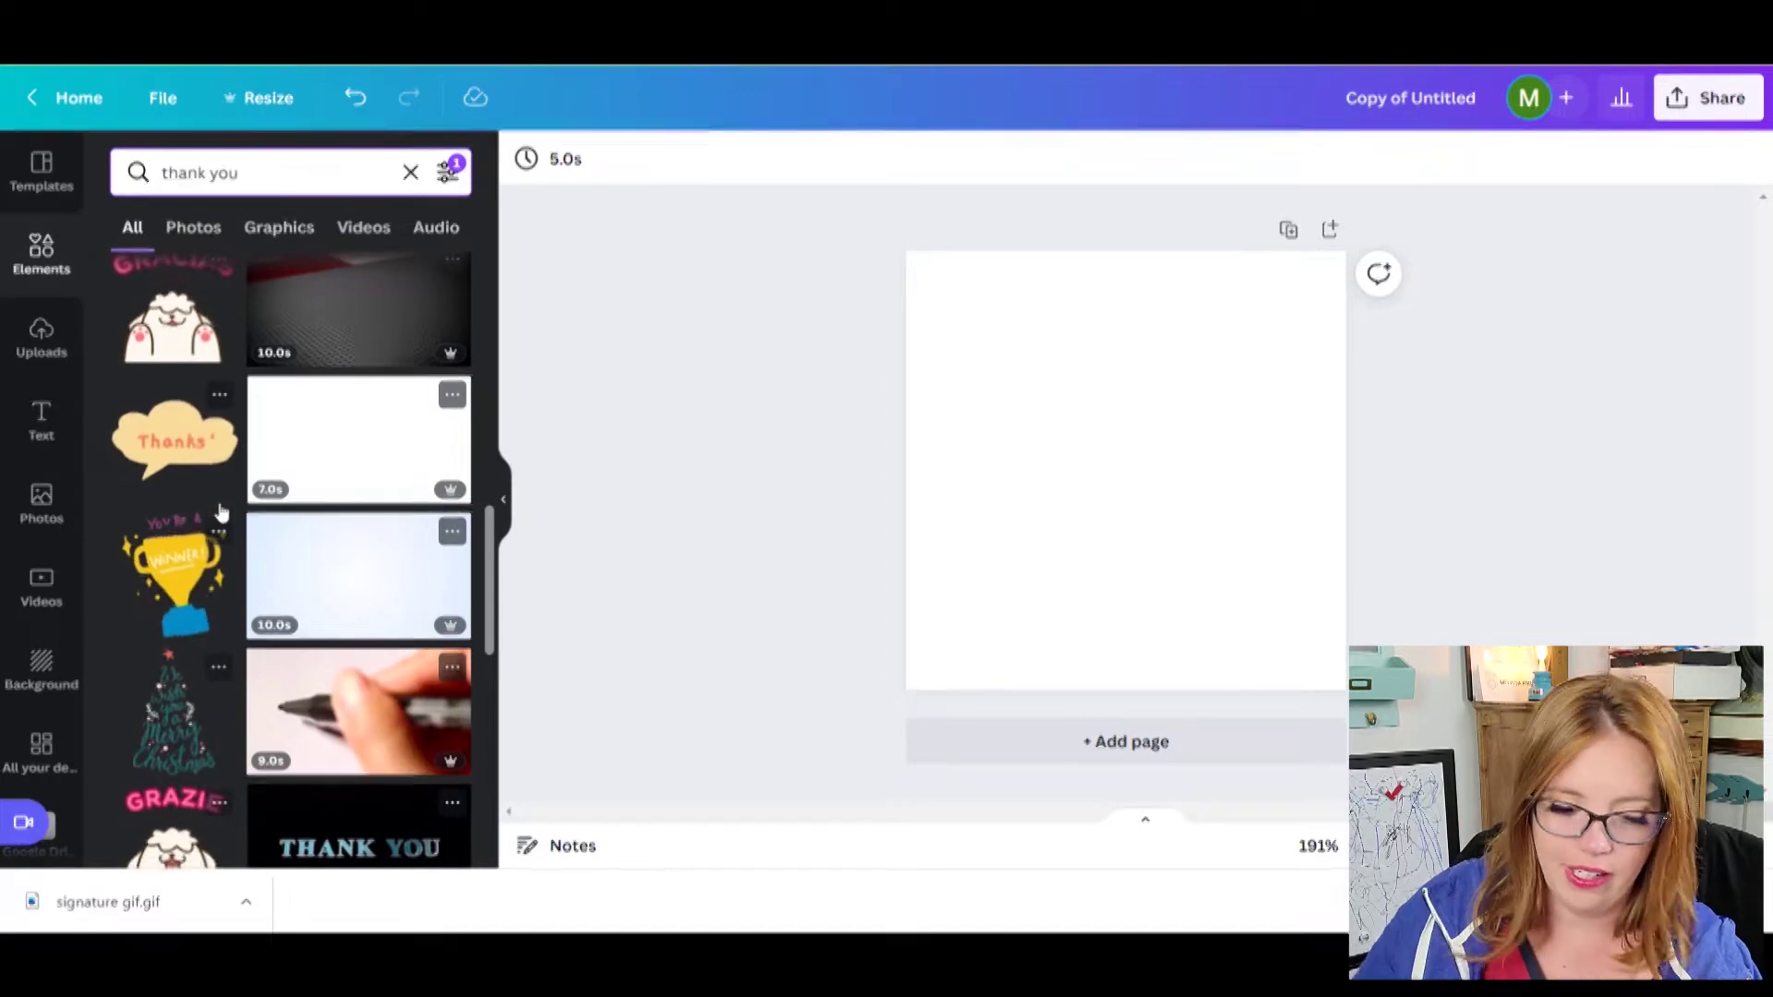
pyautogui.scroll(-8, 221, 514)
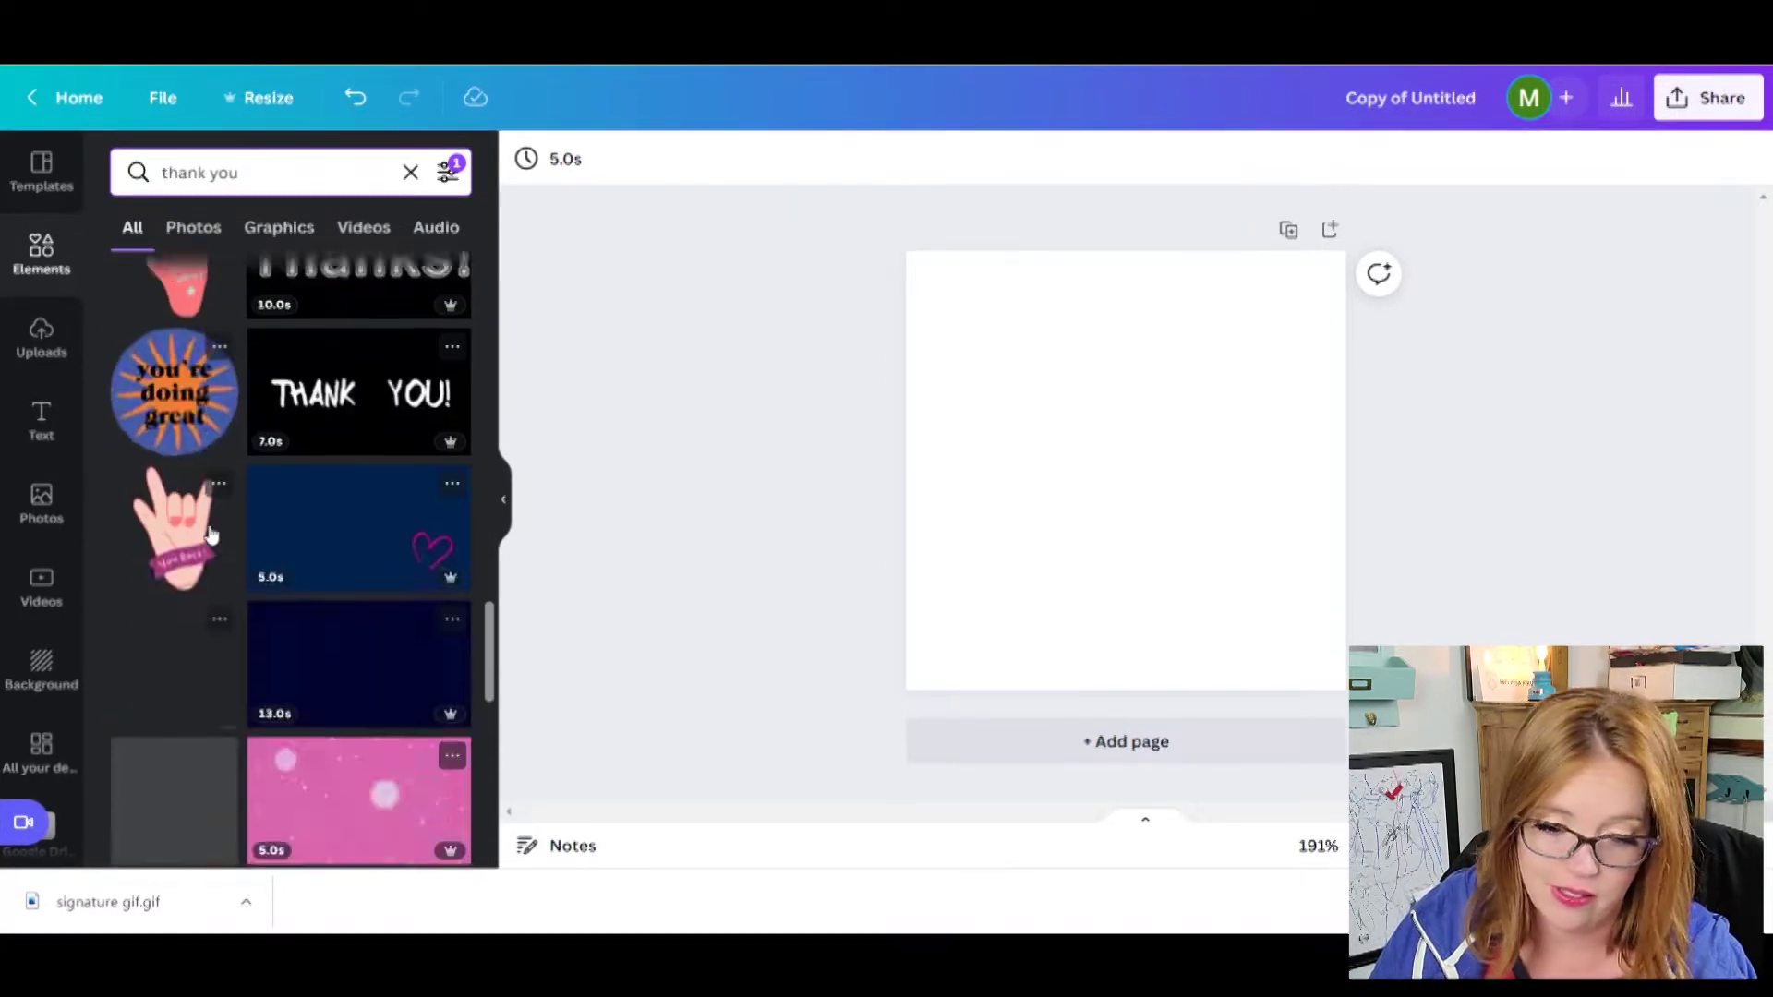
pyautogui.scroll(-10, 210, 534)
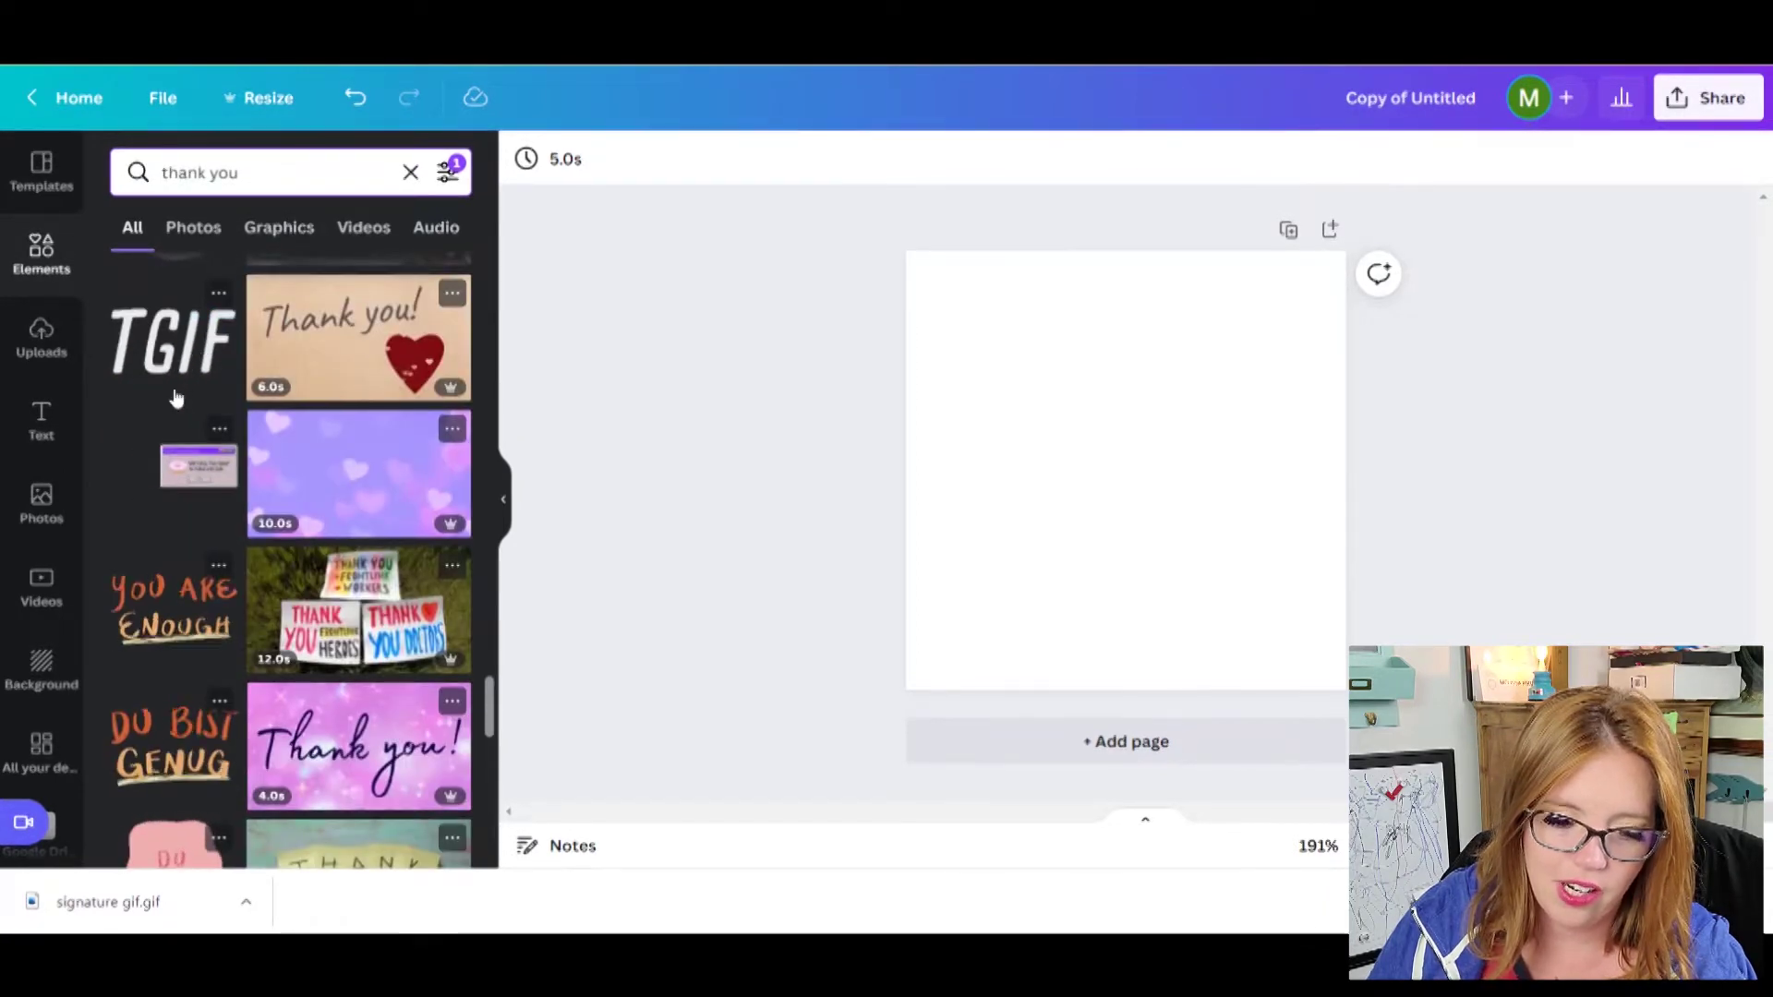
pyautogui.scroll(-5, 173, 397)
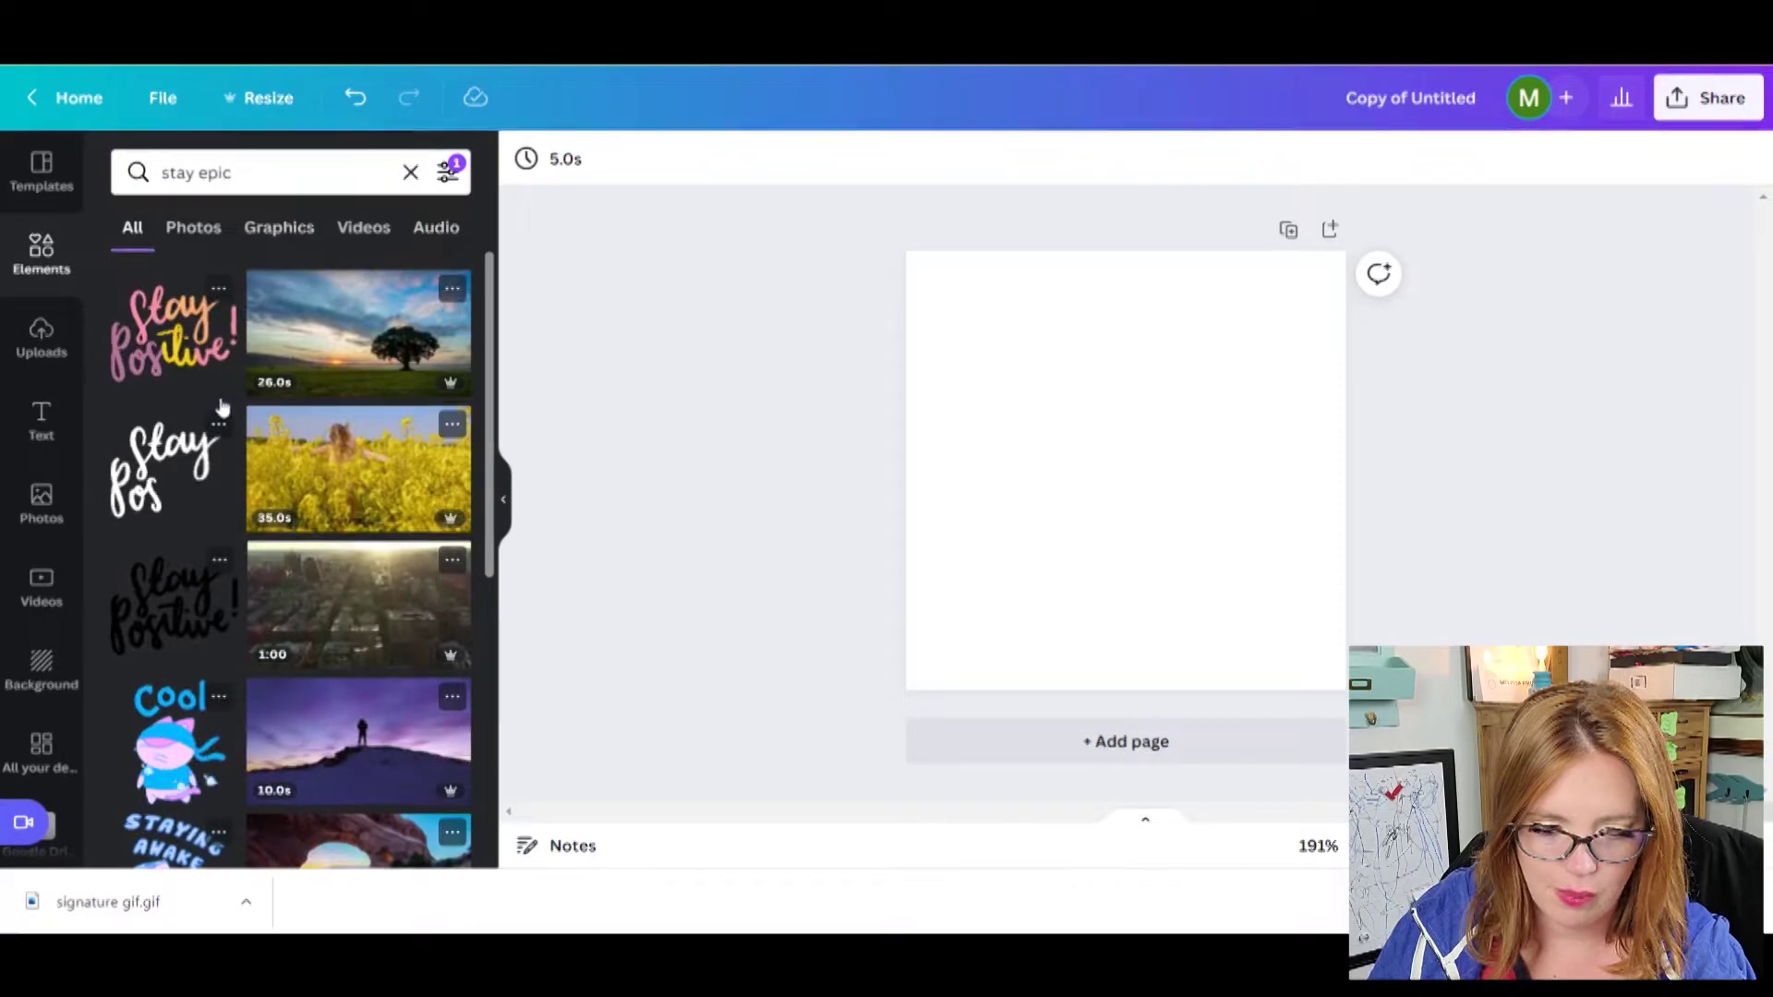
pyautogui.scroll(-6, 175, 512)
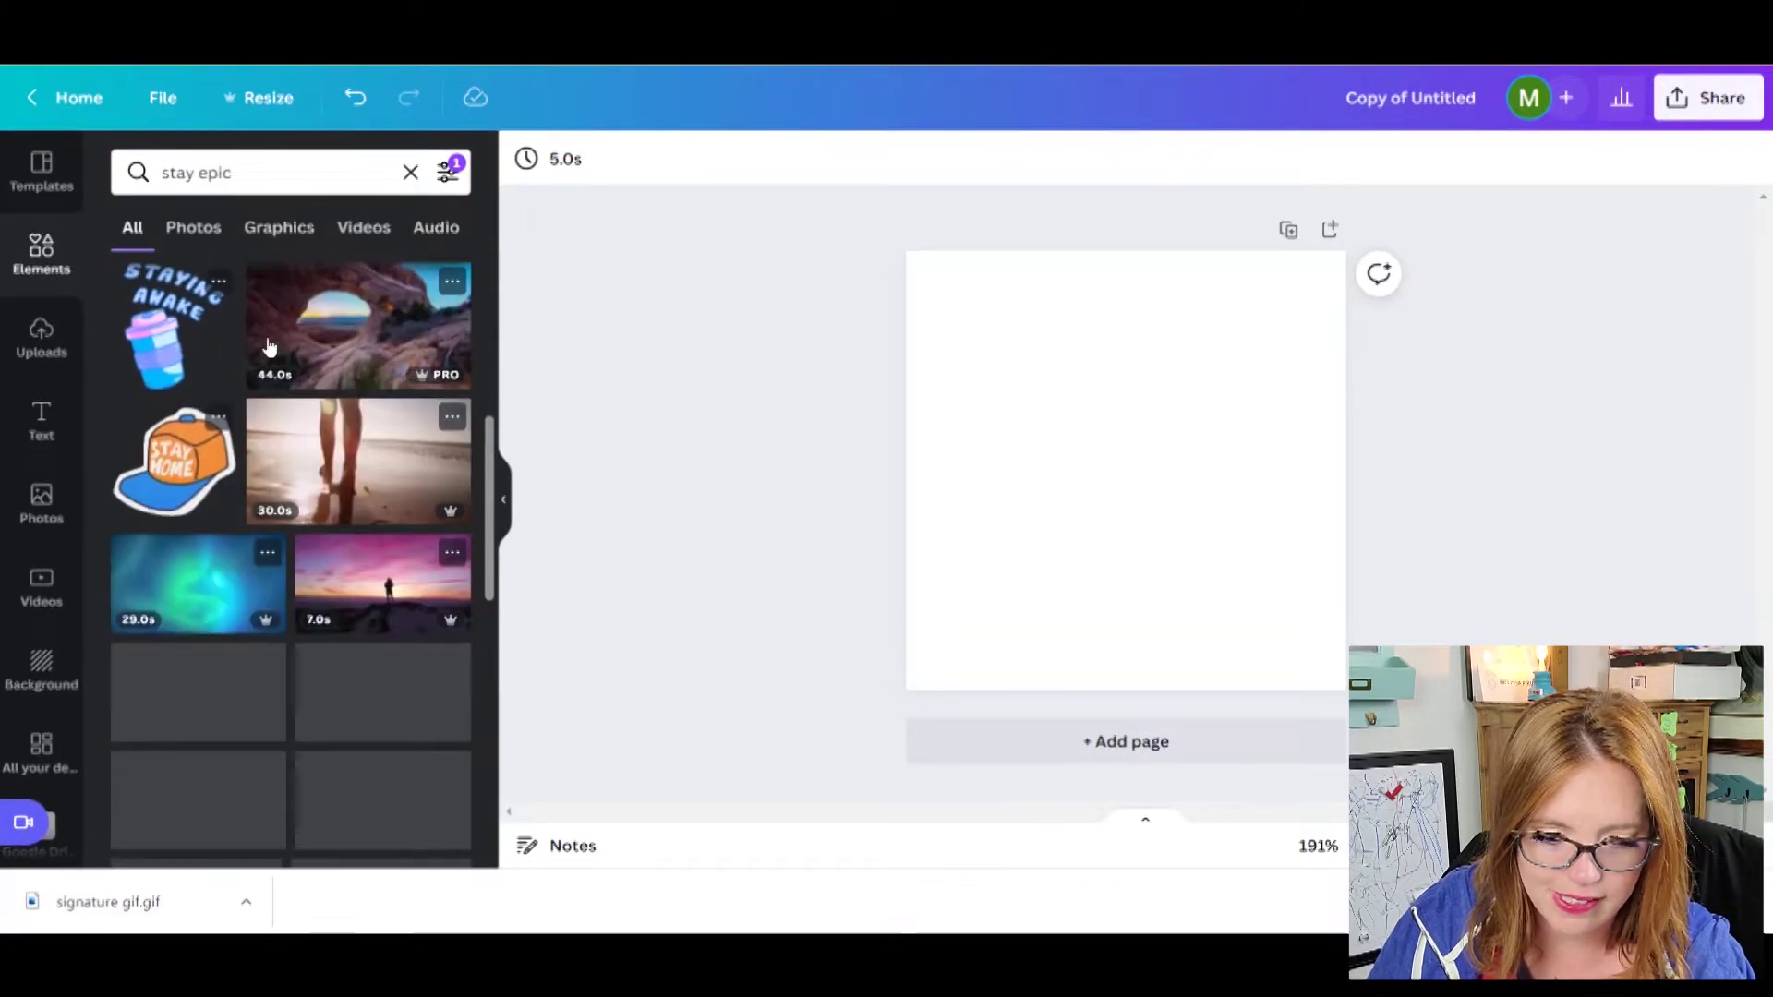
pyautogui.scroll(-10, 238, 308)
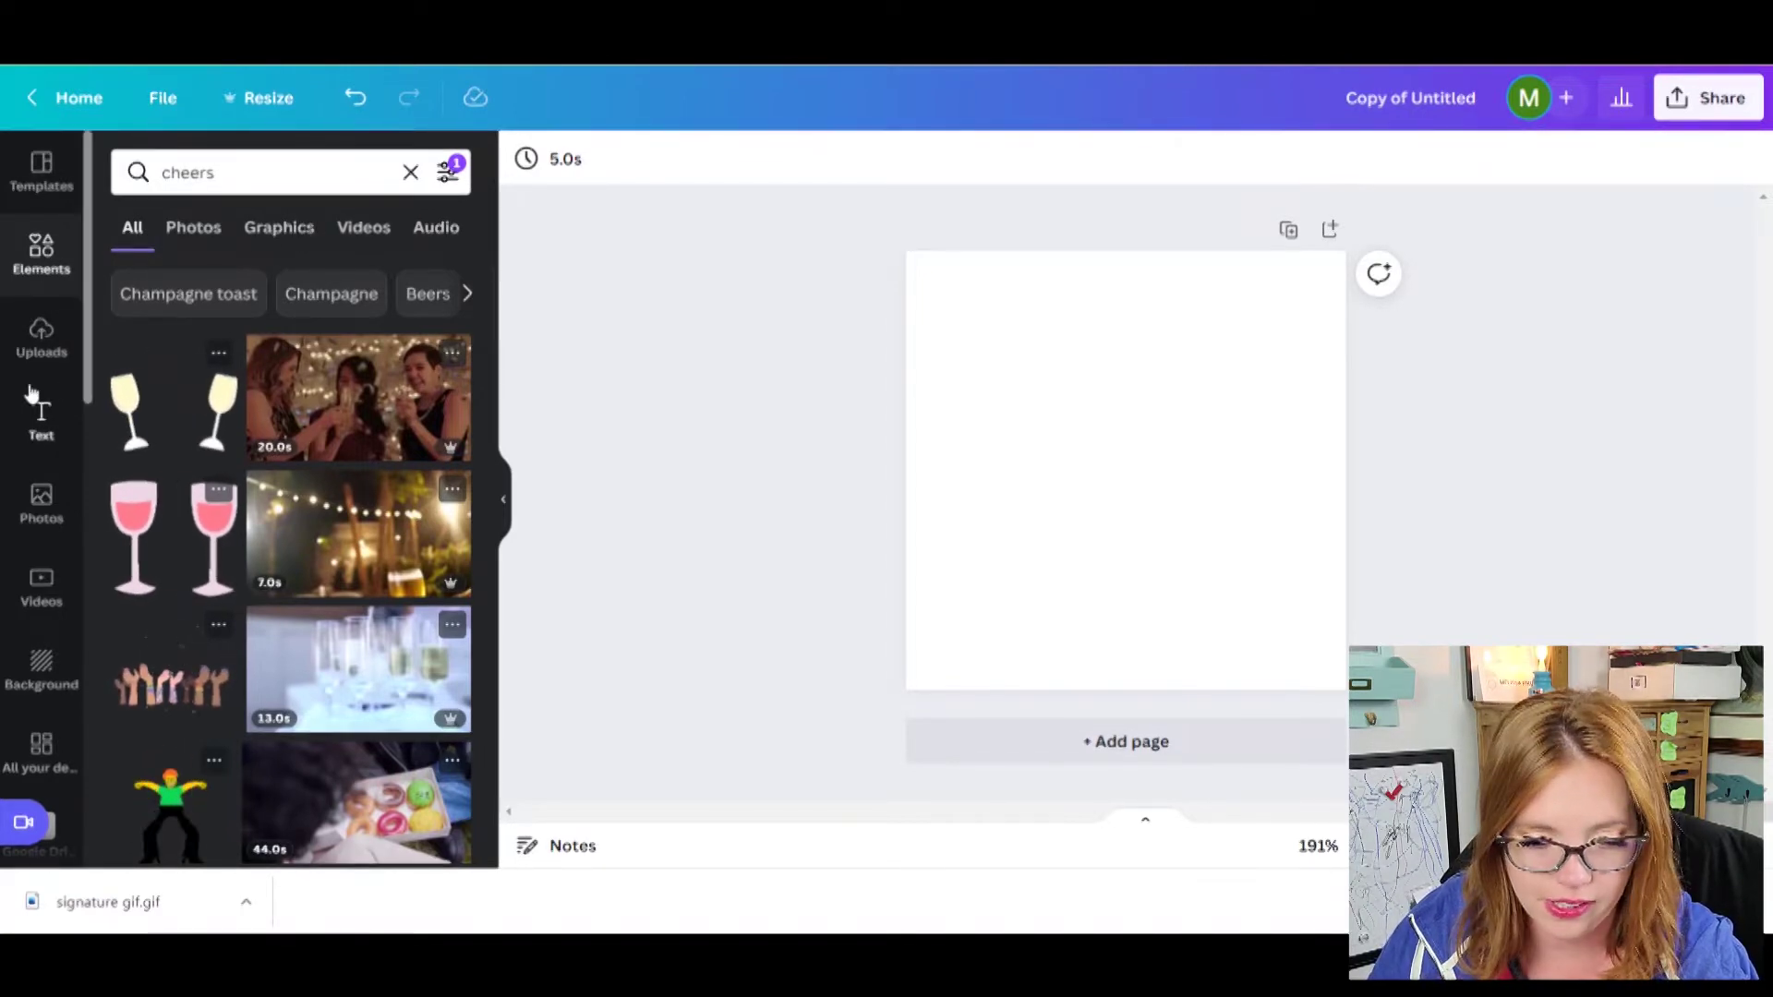
# Step: Open the GIPHY GIF library after checking the list of more apps
pyautogui.scroll(-10, 42, 369)
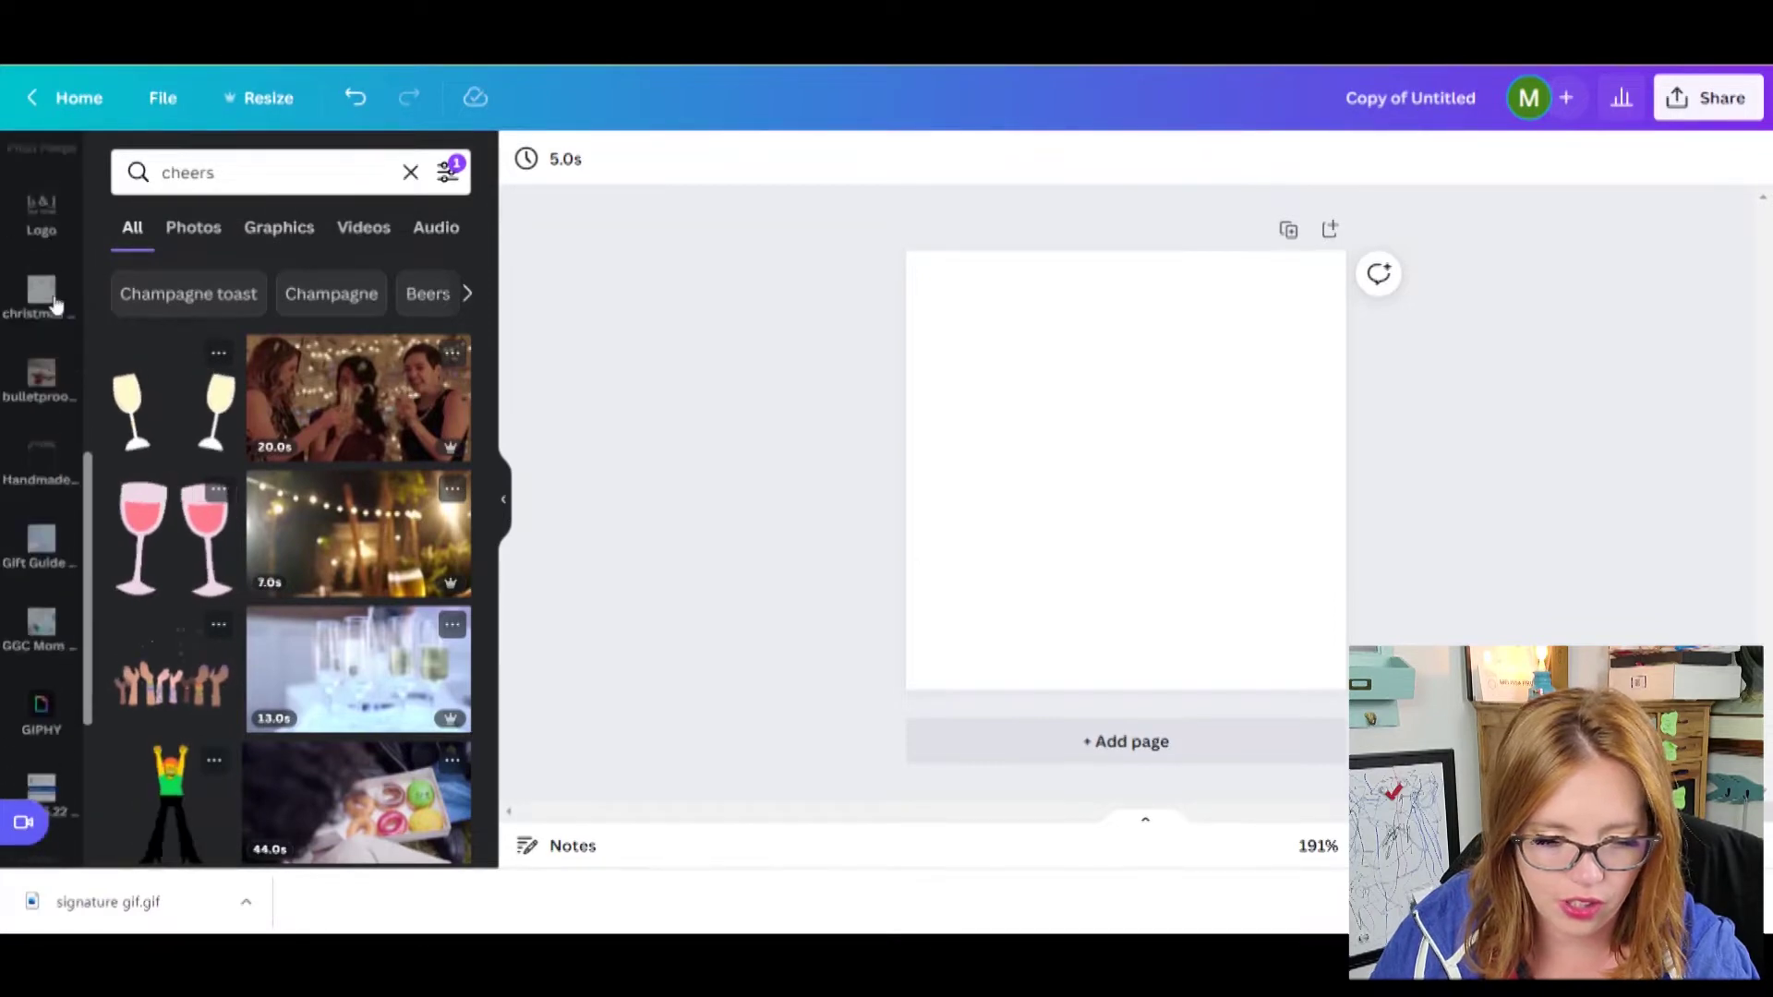
pyautogui.scroll(-2, 55, 304)
pyautogui.click(39, 543)
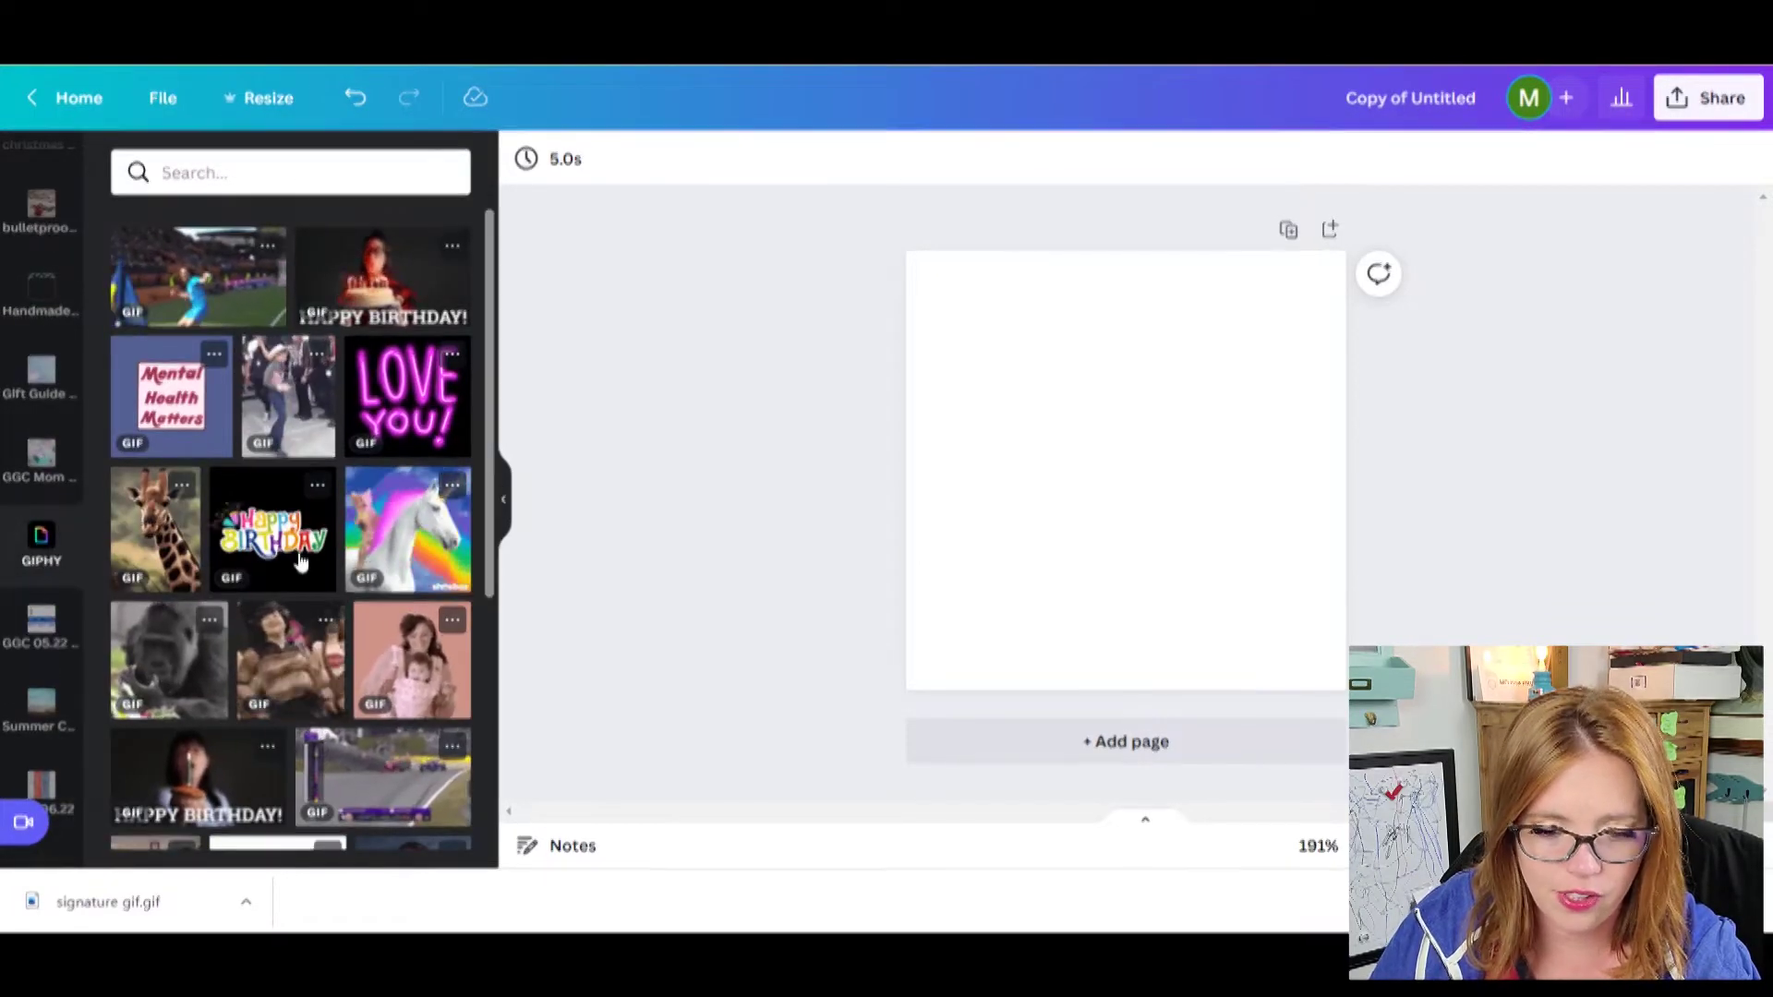
pyautogui.scroll(-3, 50, 600)
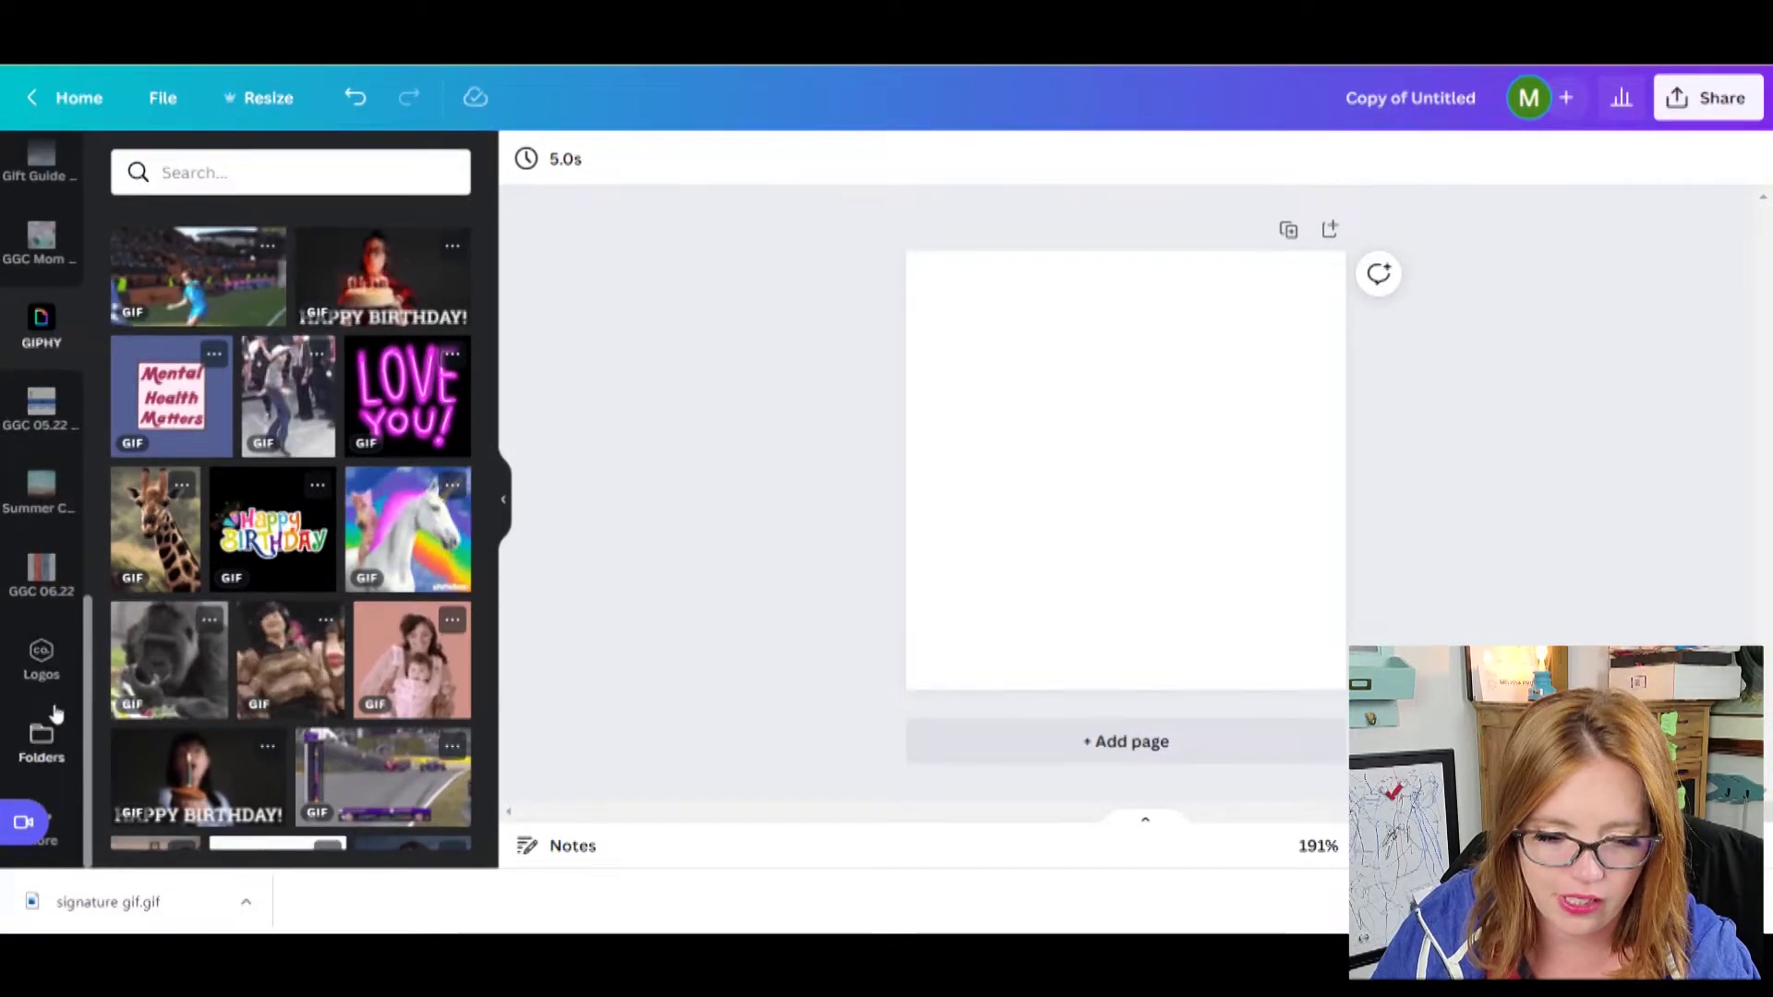
pyautogui.click(57, 845)
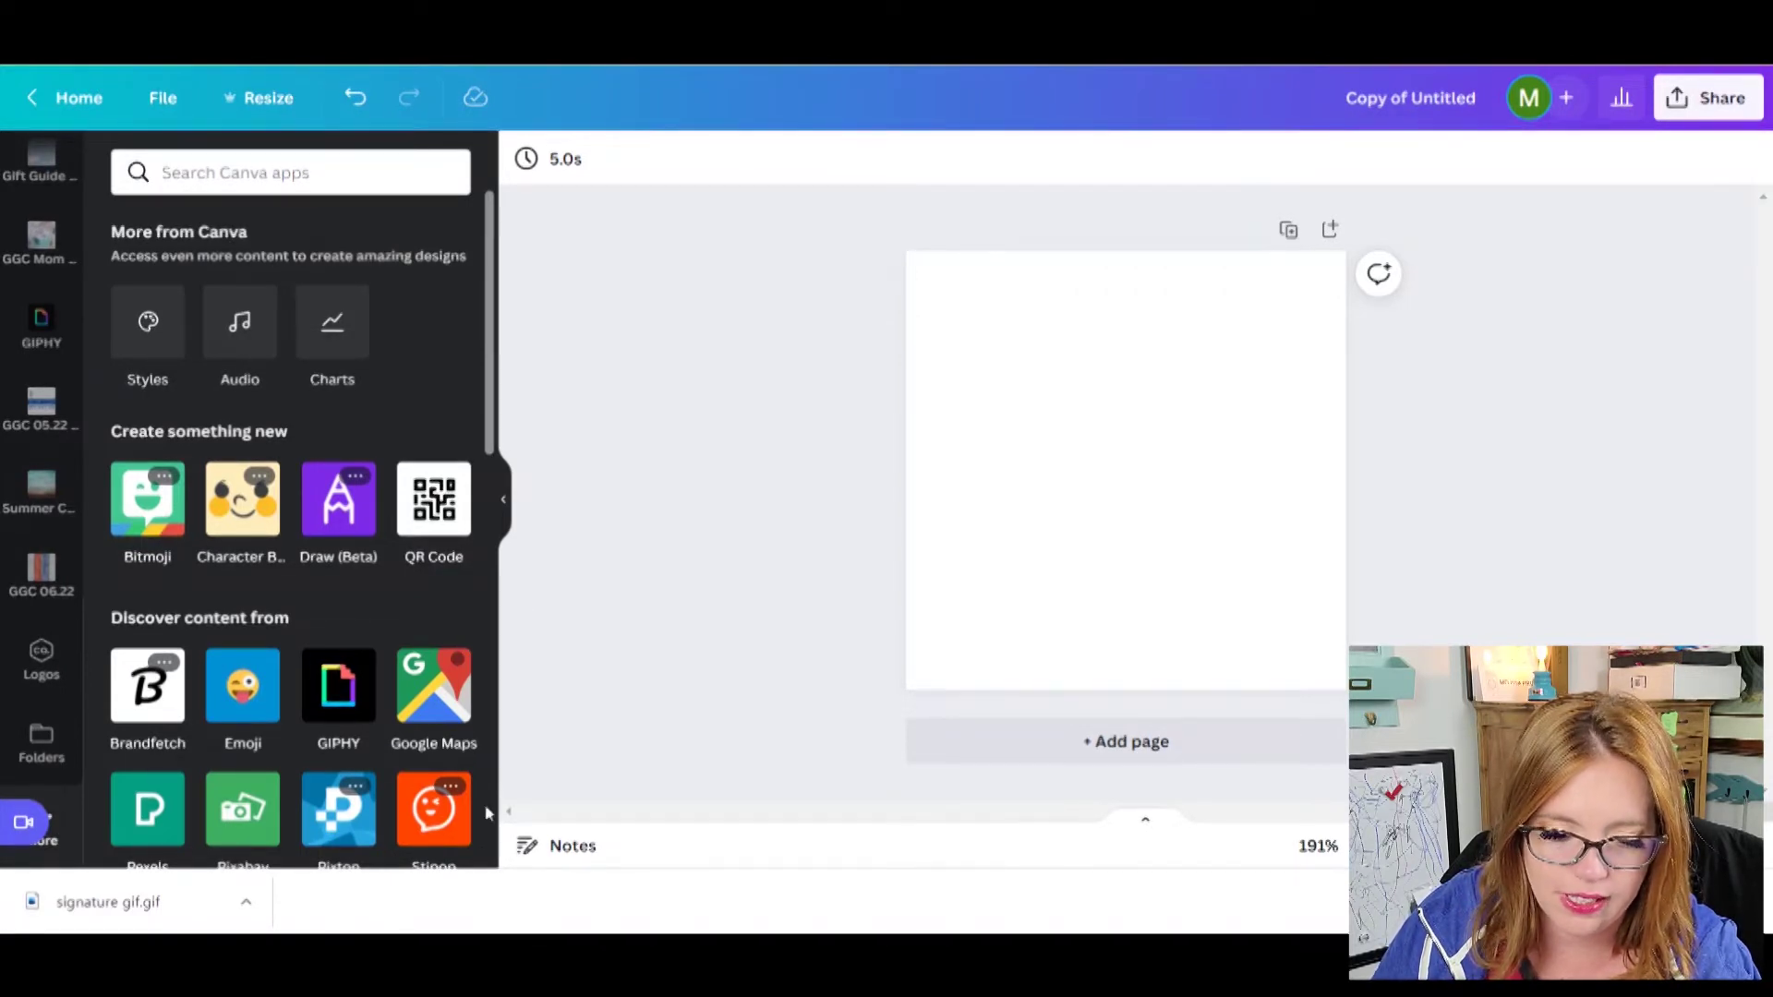
pyautogui.click(41, 323)
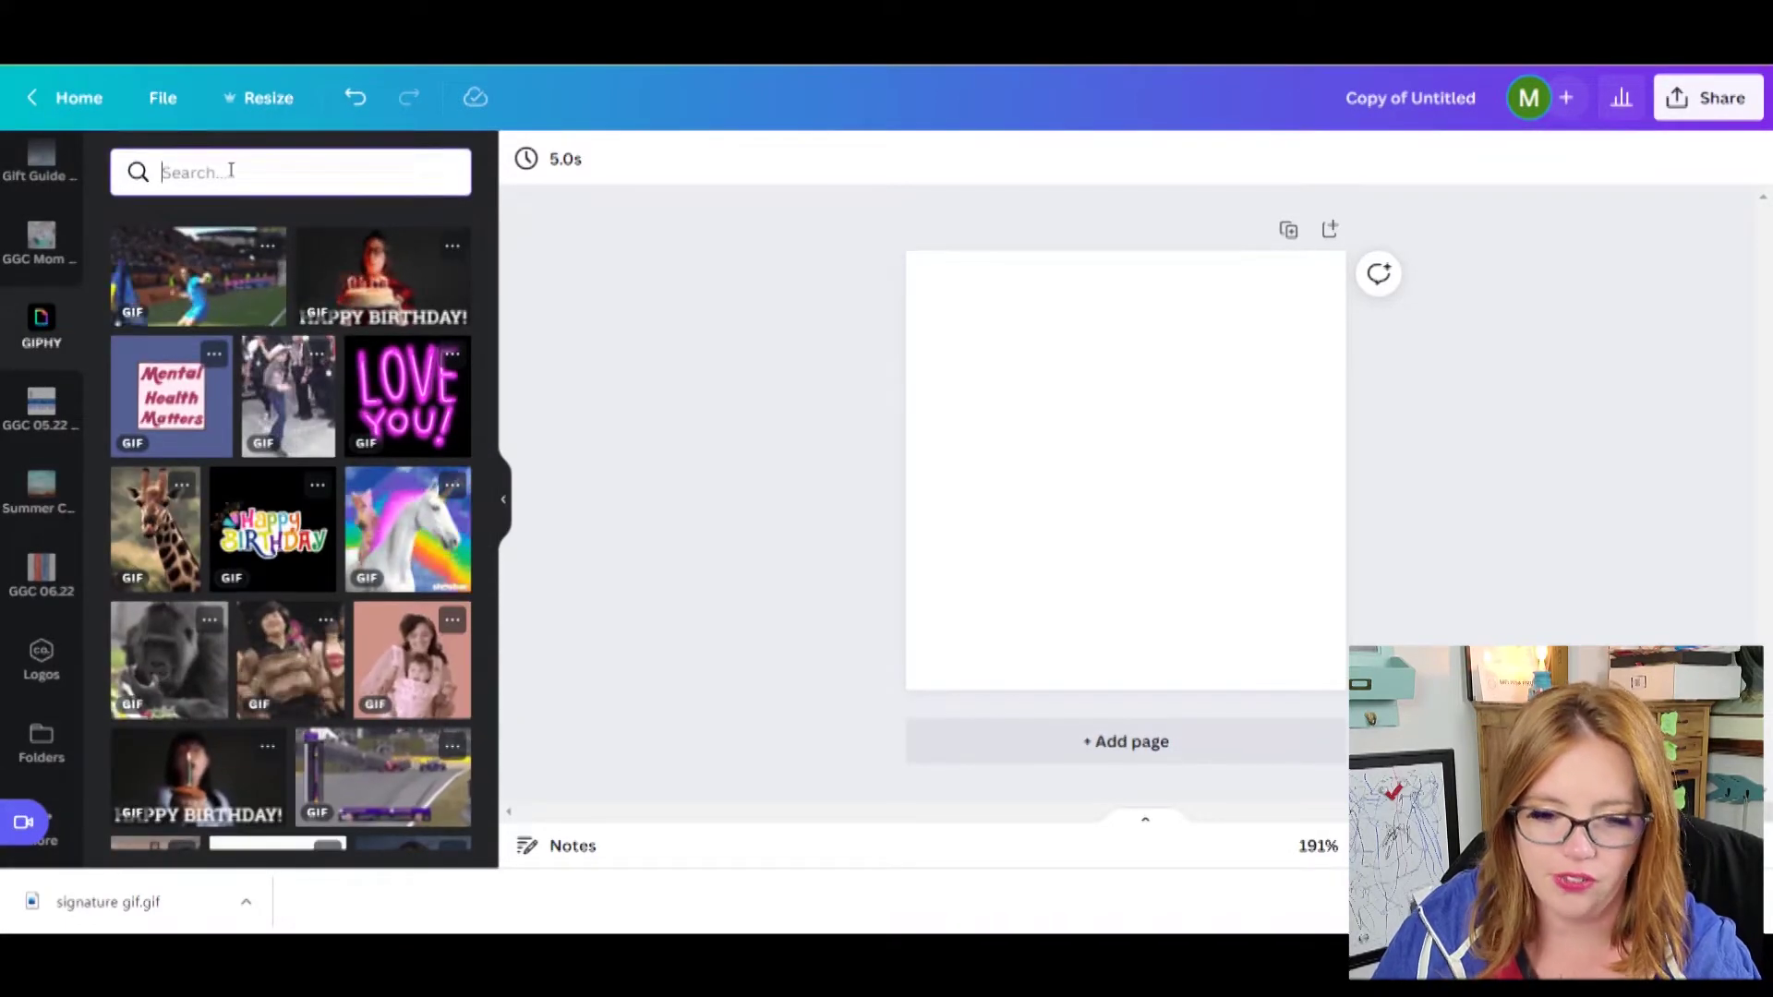
# Step: Search GIPHY for 'thank you', then 'thank you sticker', and browse the results
pyautogui.click(229, 172)
pyautogui.write('thank')
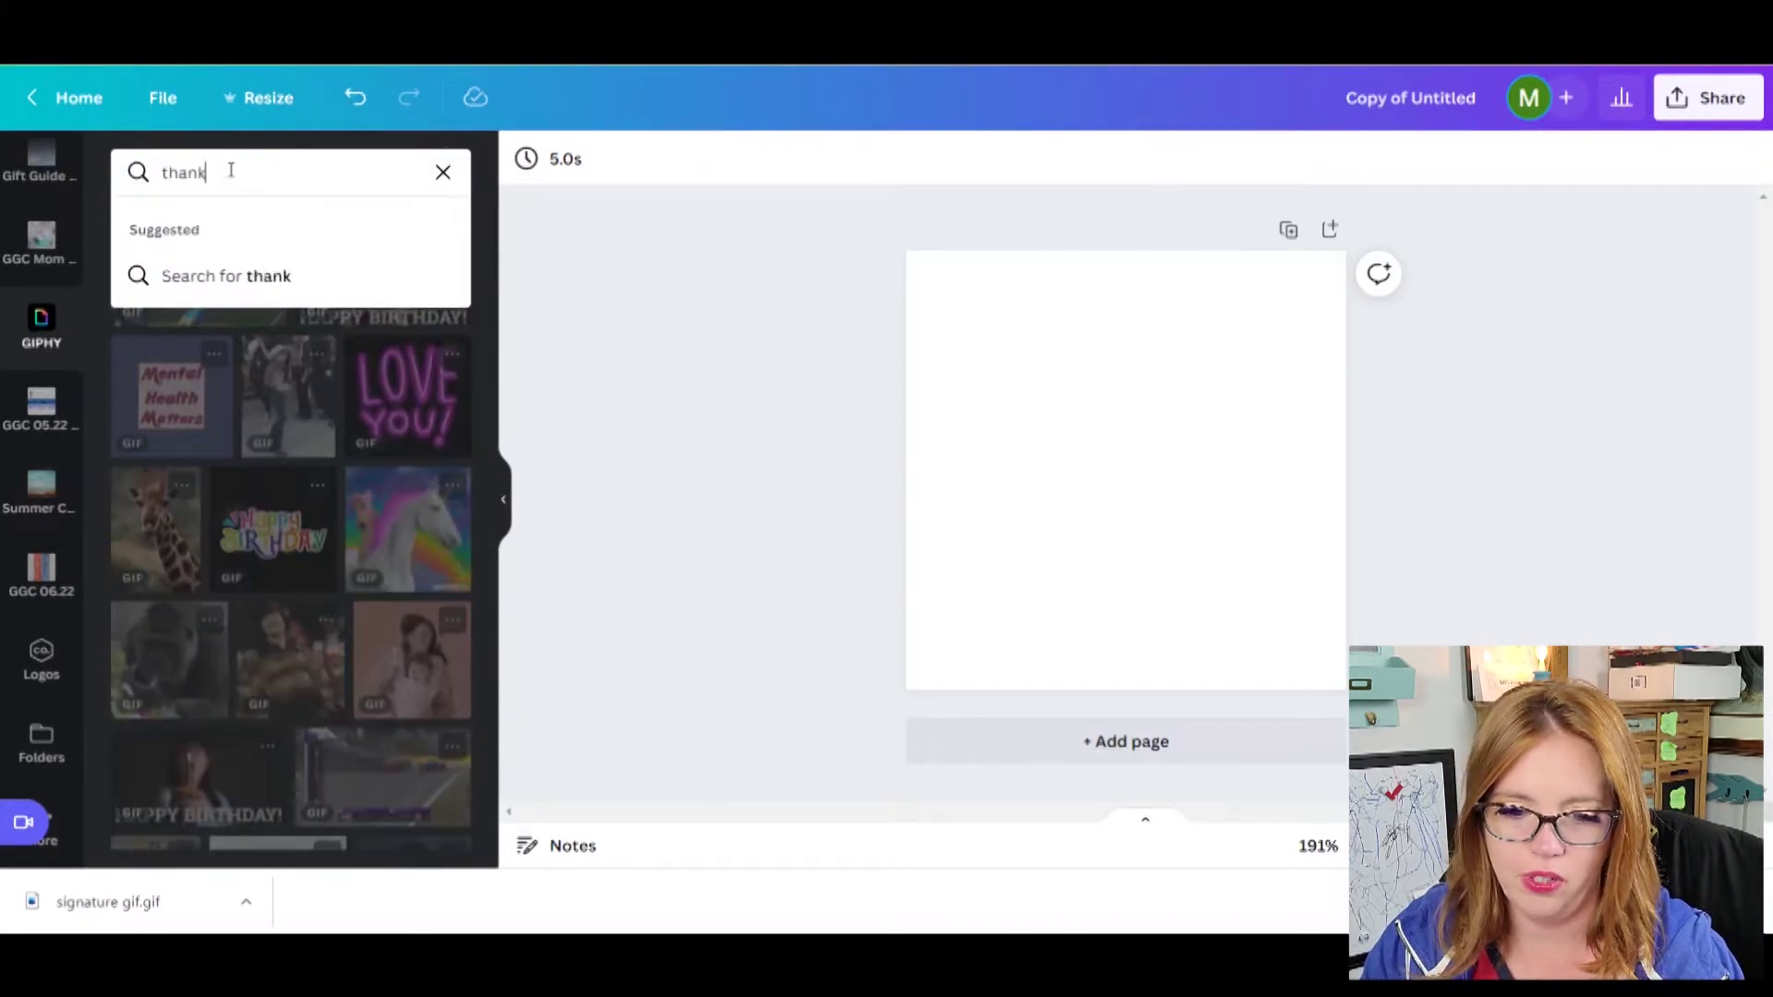
pyautogui.write(' you')
pyautogui.press('Return')
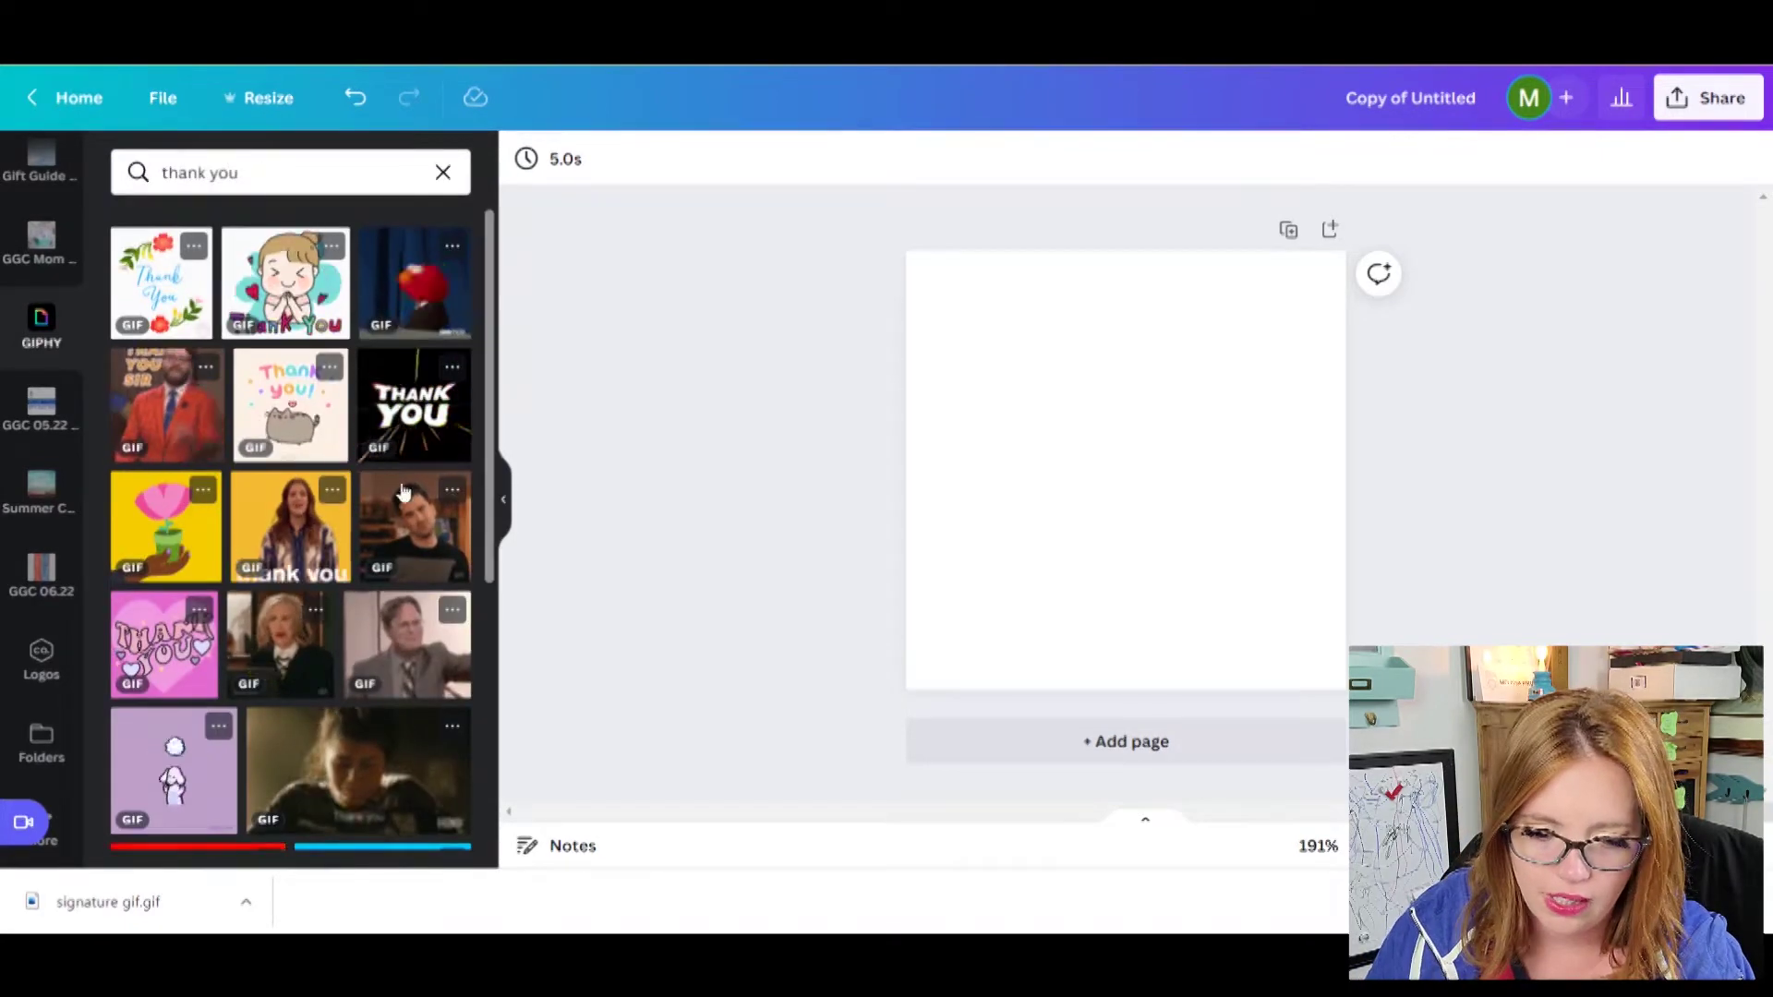
pyautogui.click(325, 164)
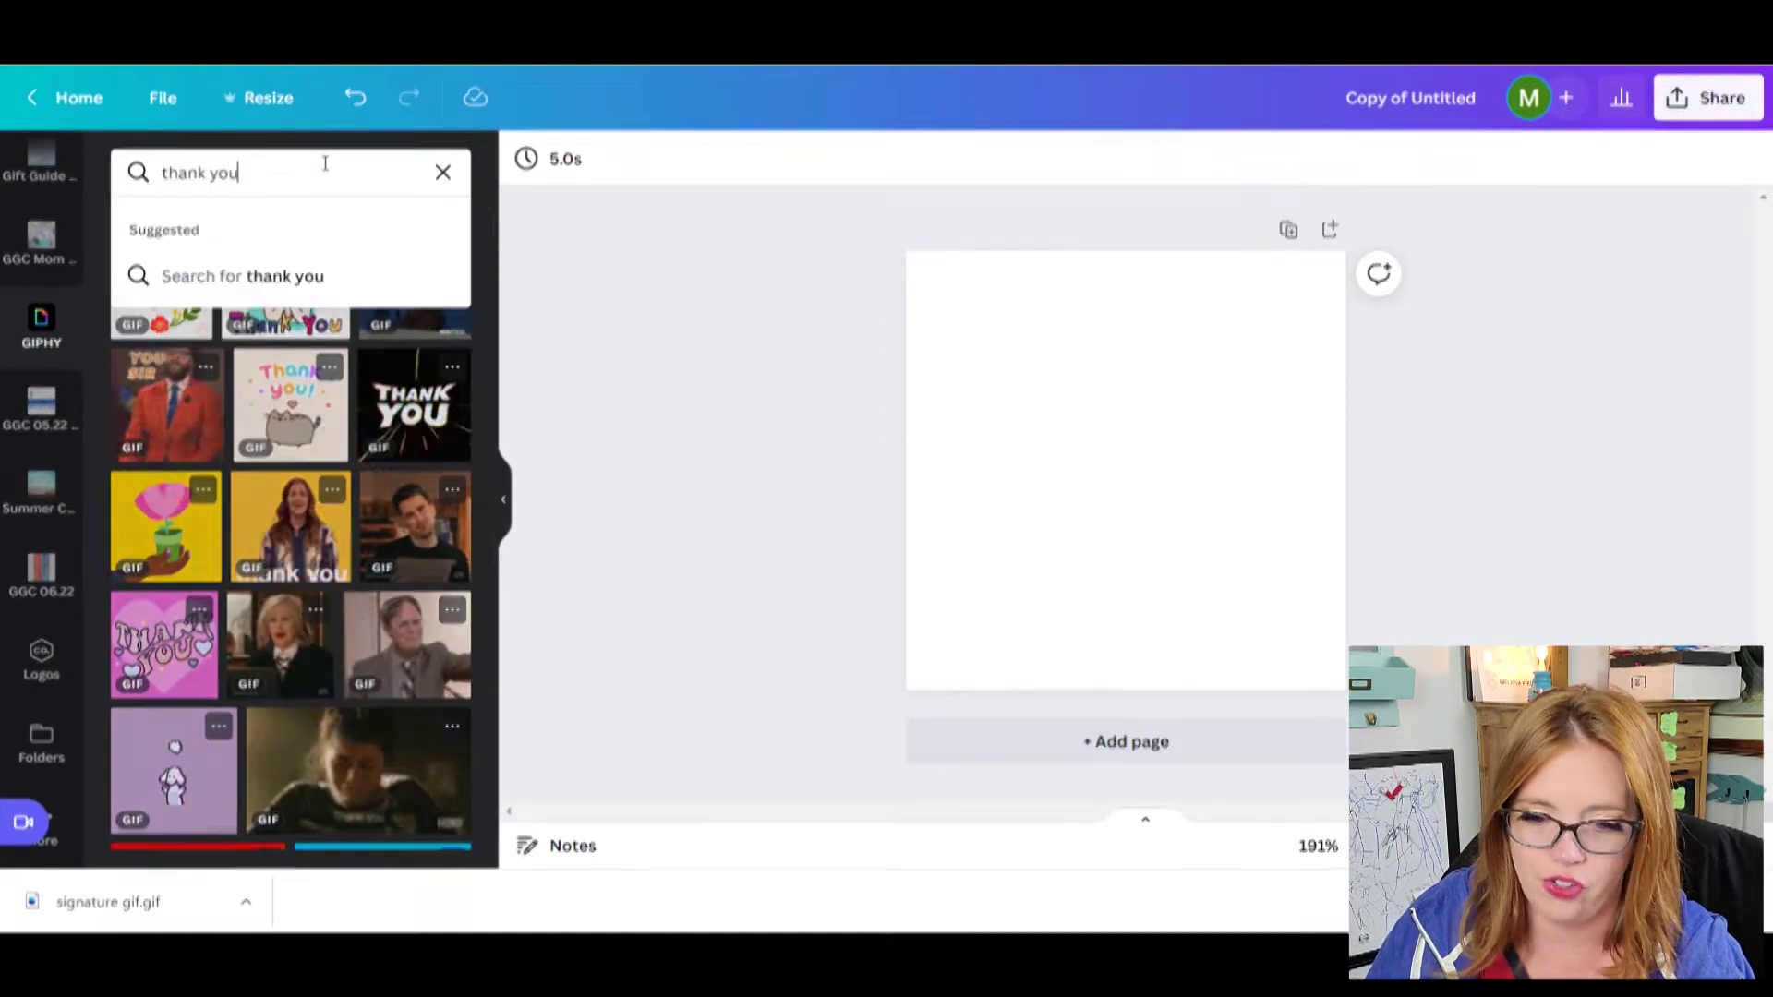
pyautogui.write('sticker')
pyautogui.press('Return')
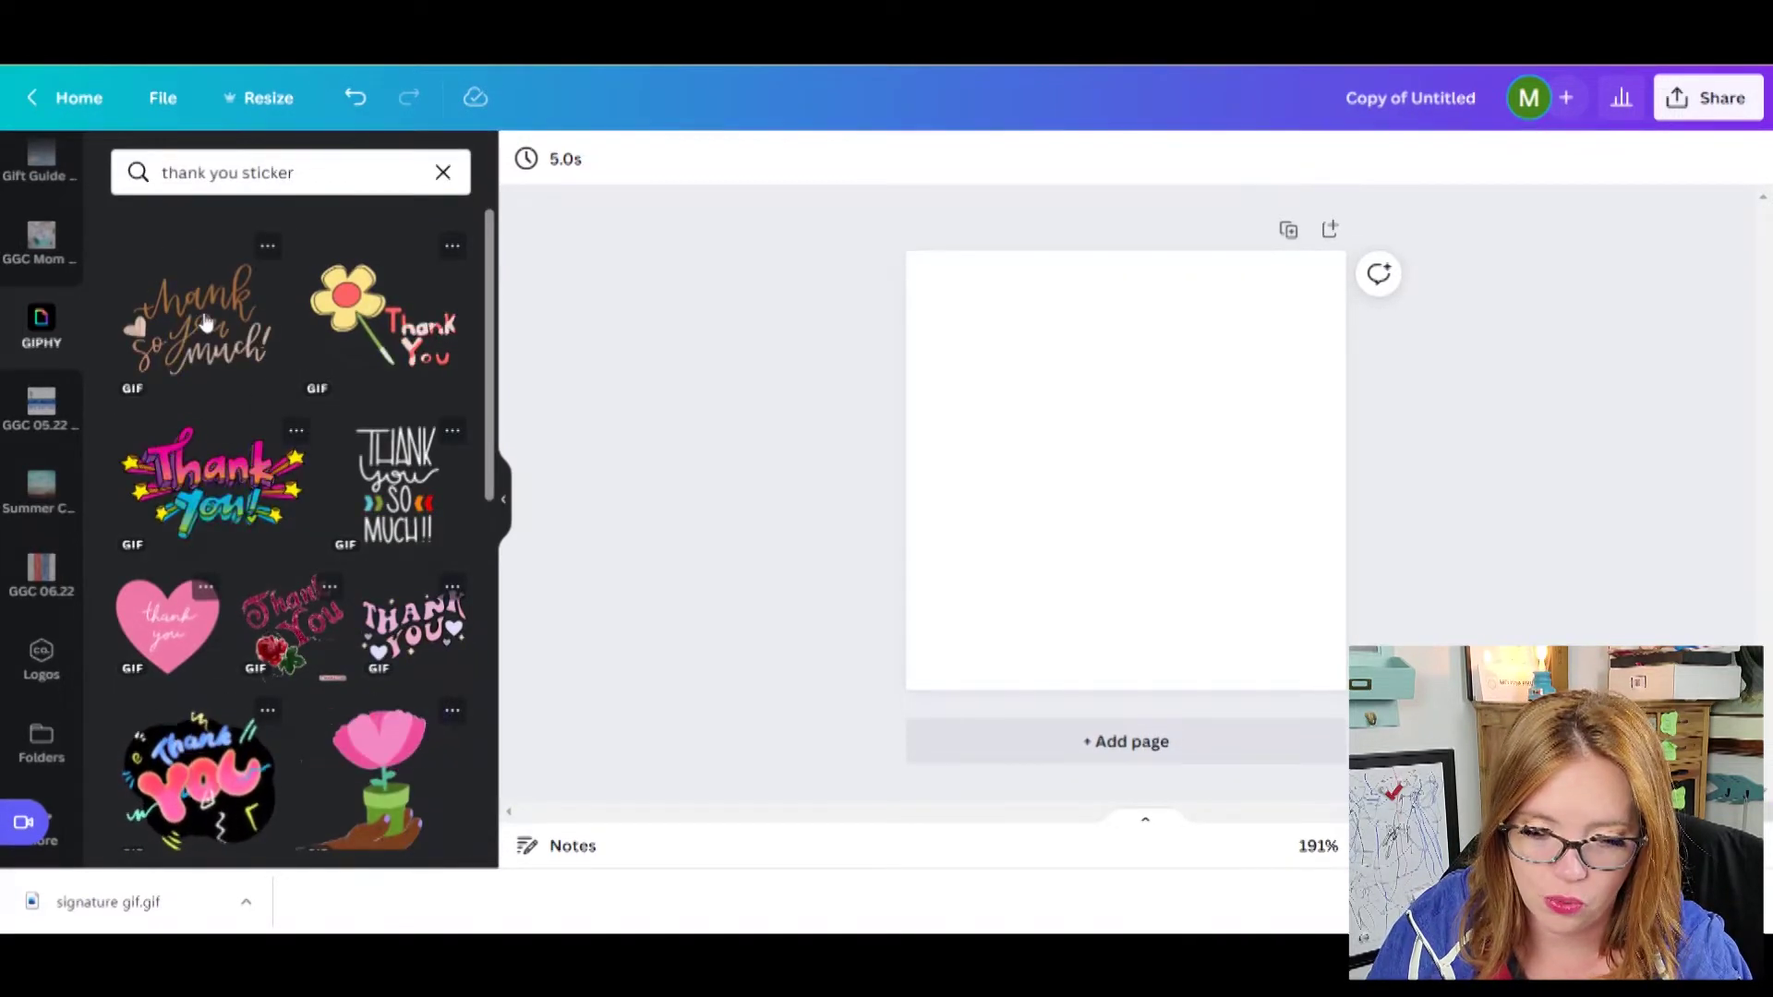
pyautogui.scroll(-5, 207, 319)
pyautogui.scroll(-4, 205, 321)
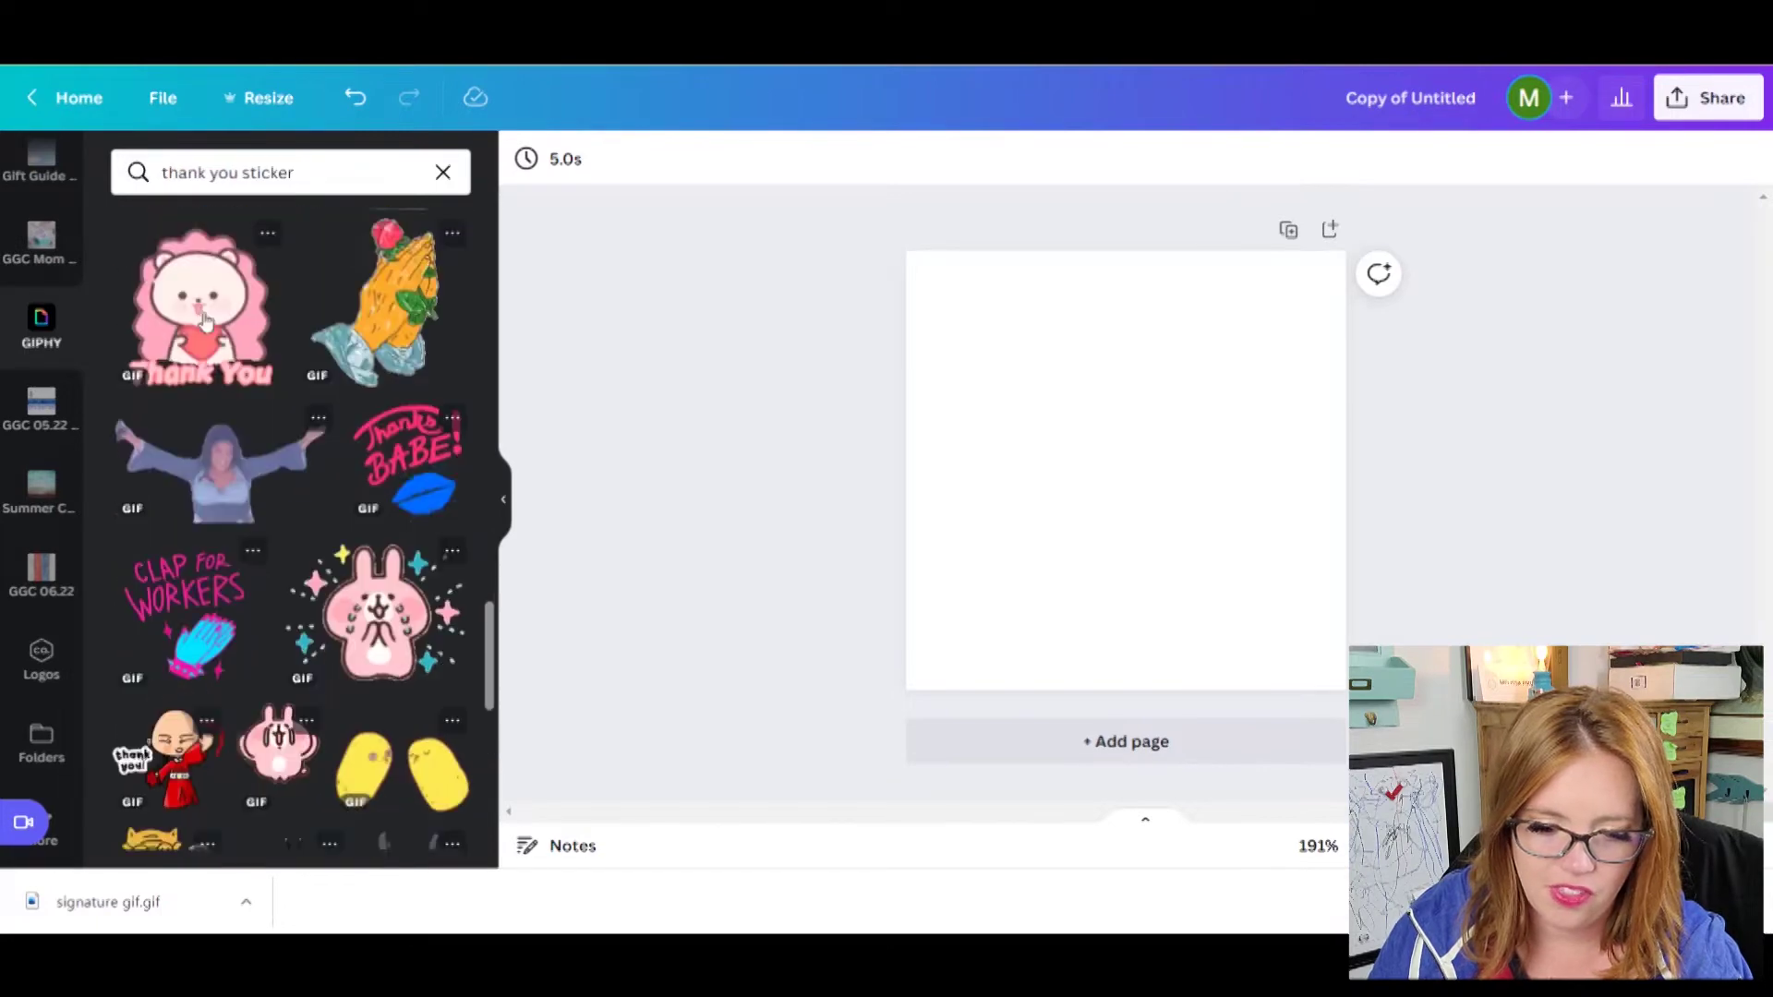
pyautogui.click(293, 169)
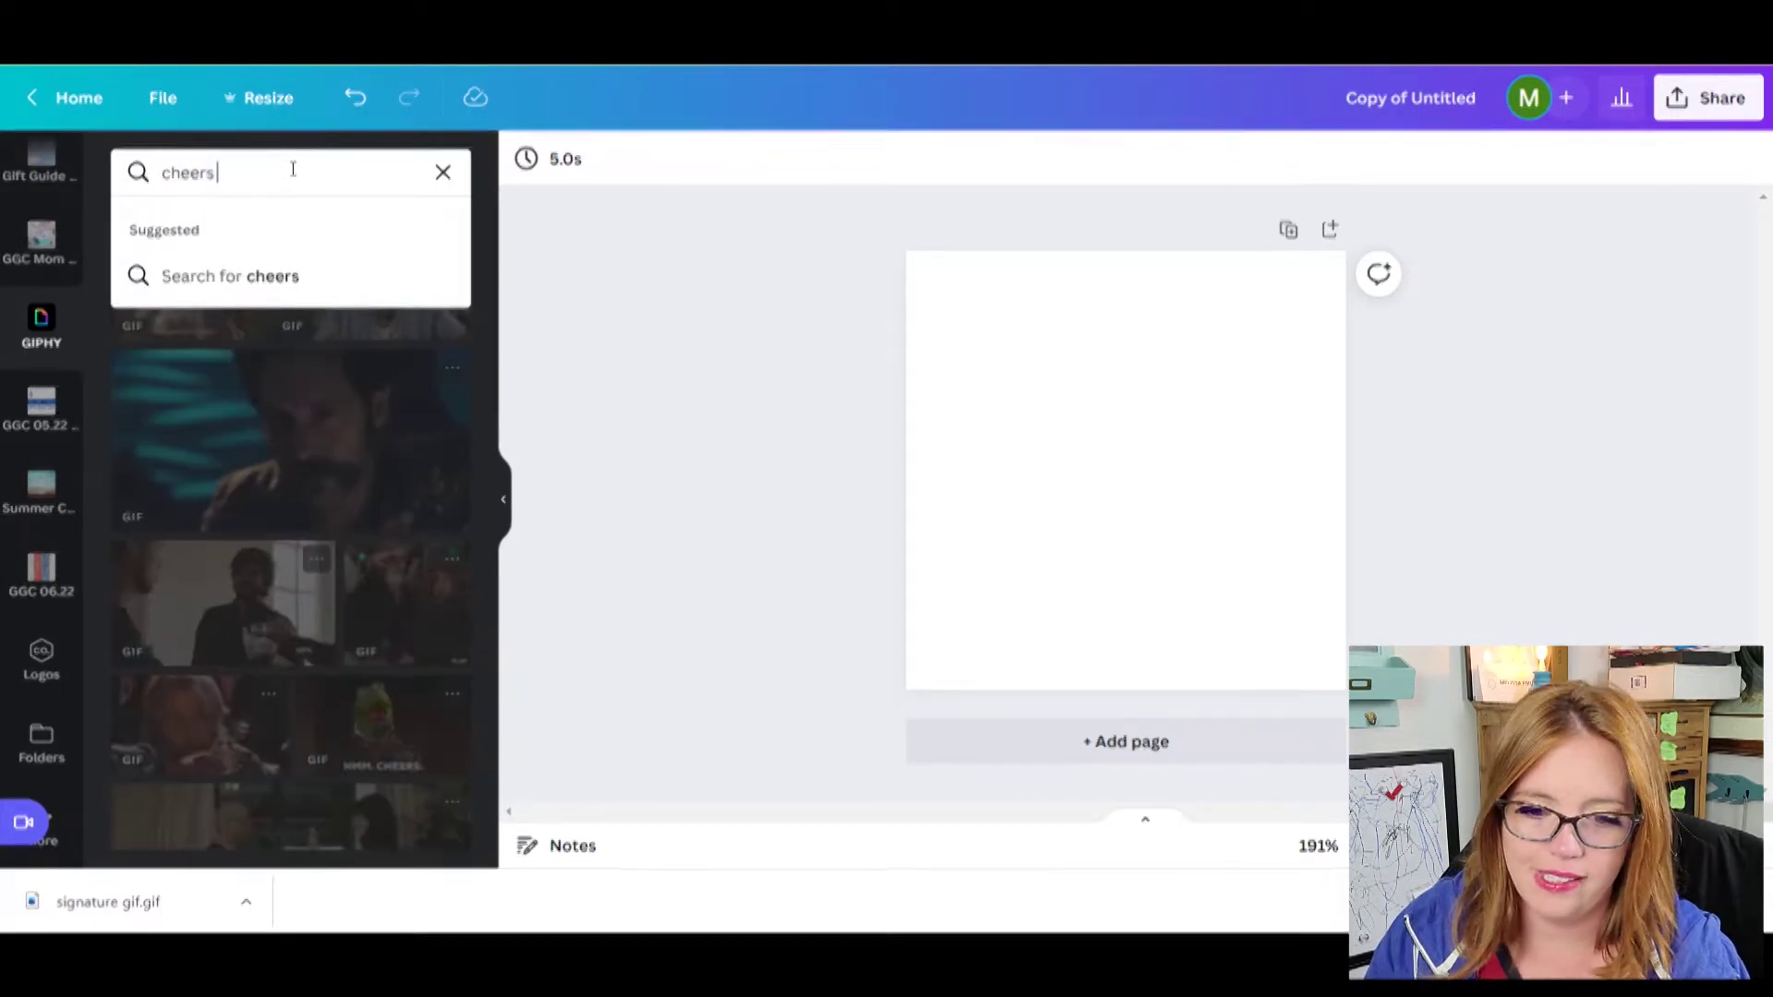
pyautogui.write('sticker')
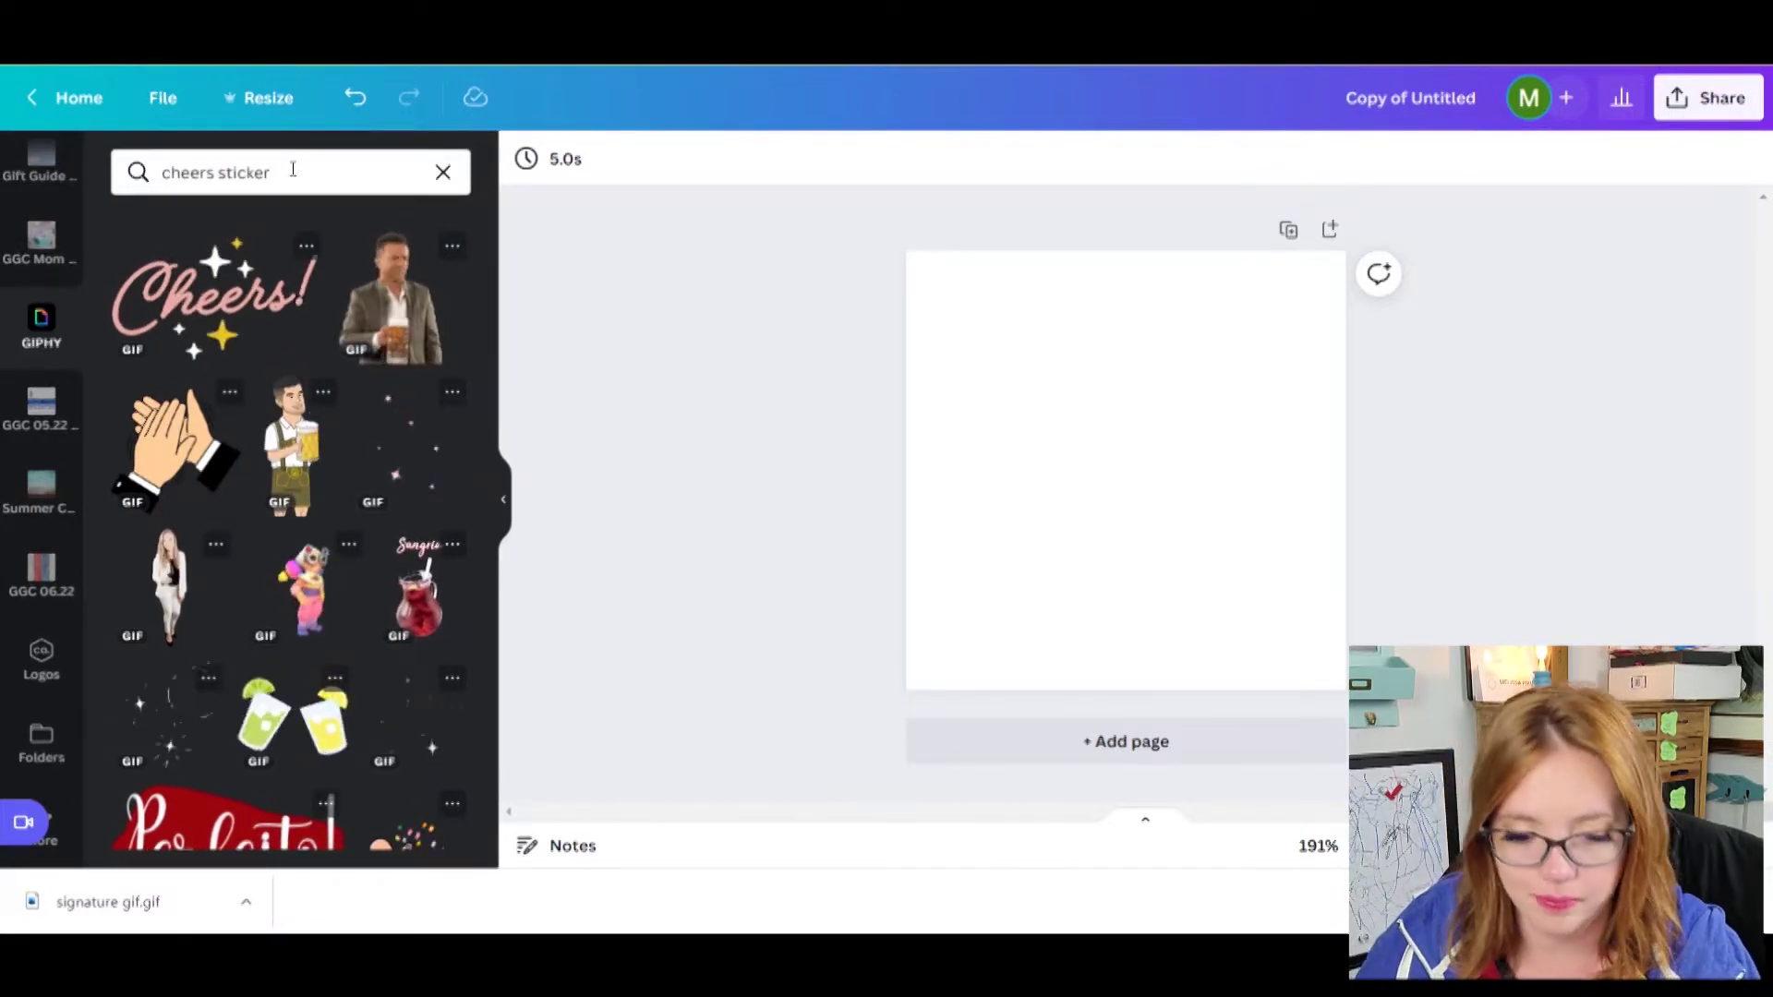
# Step: Add the pink Cheers! GIF sticker and drag it lower on the page
pyautogui.click(242, 289)
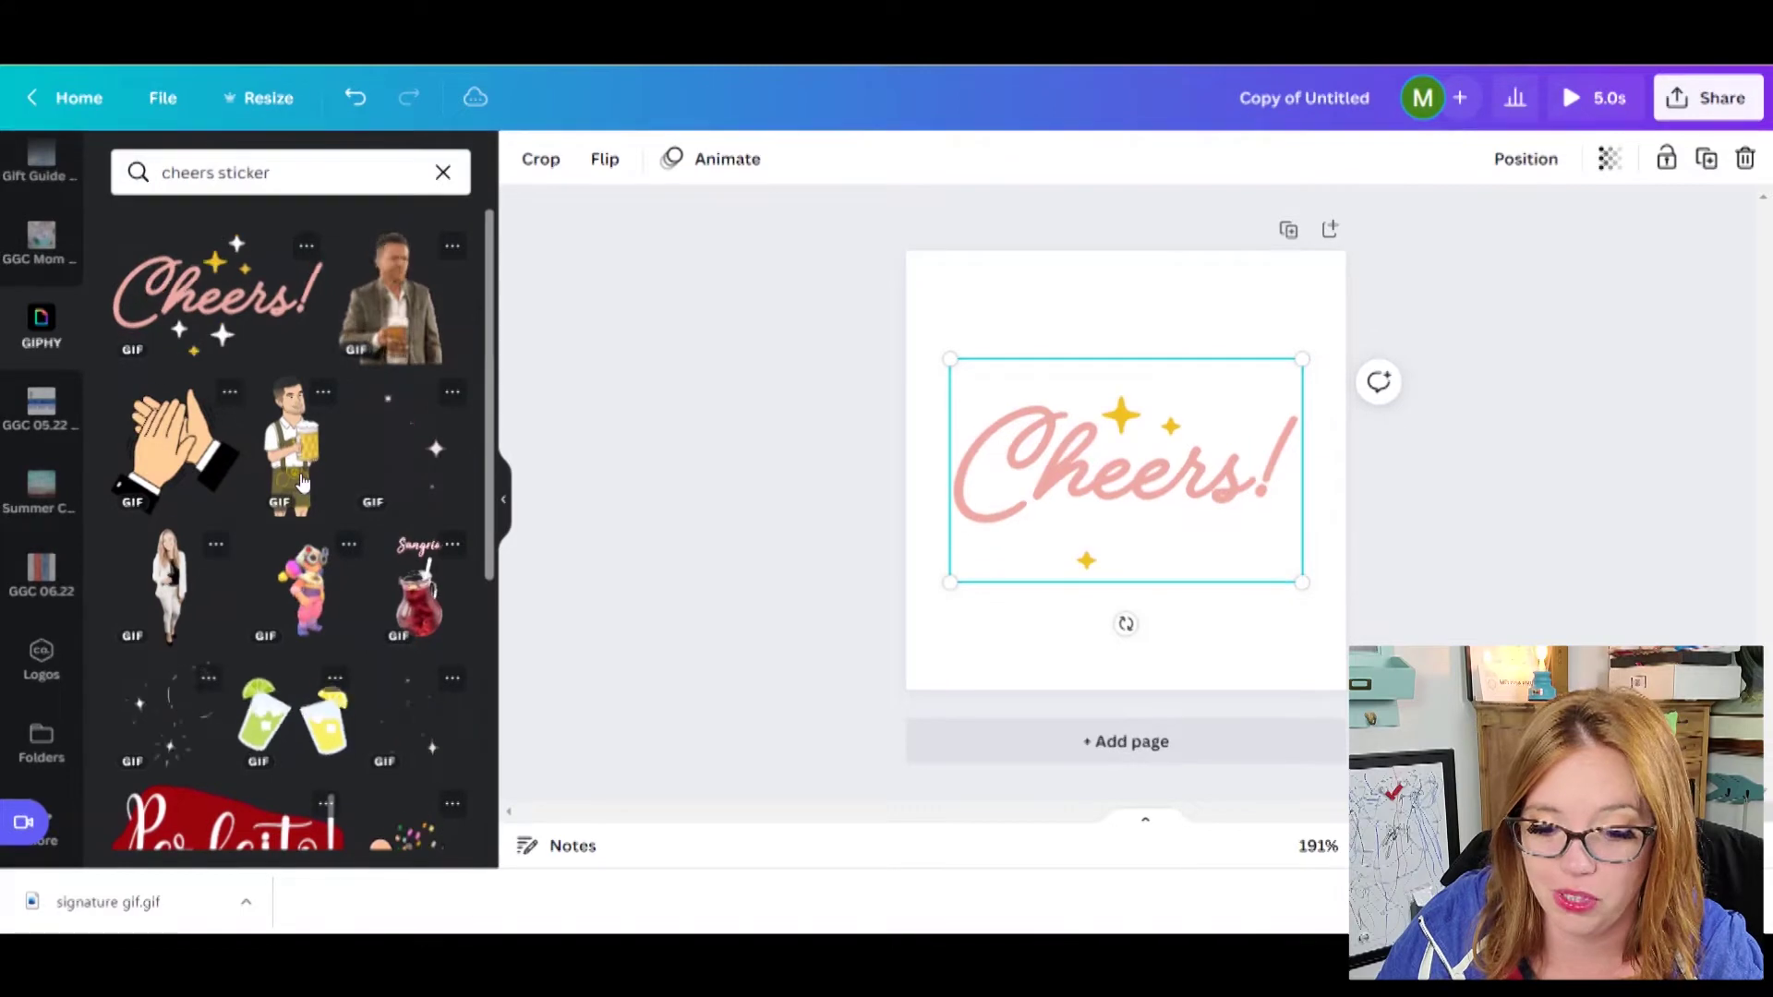
pyautogui.scroll(-10, 447, 522)
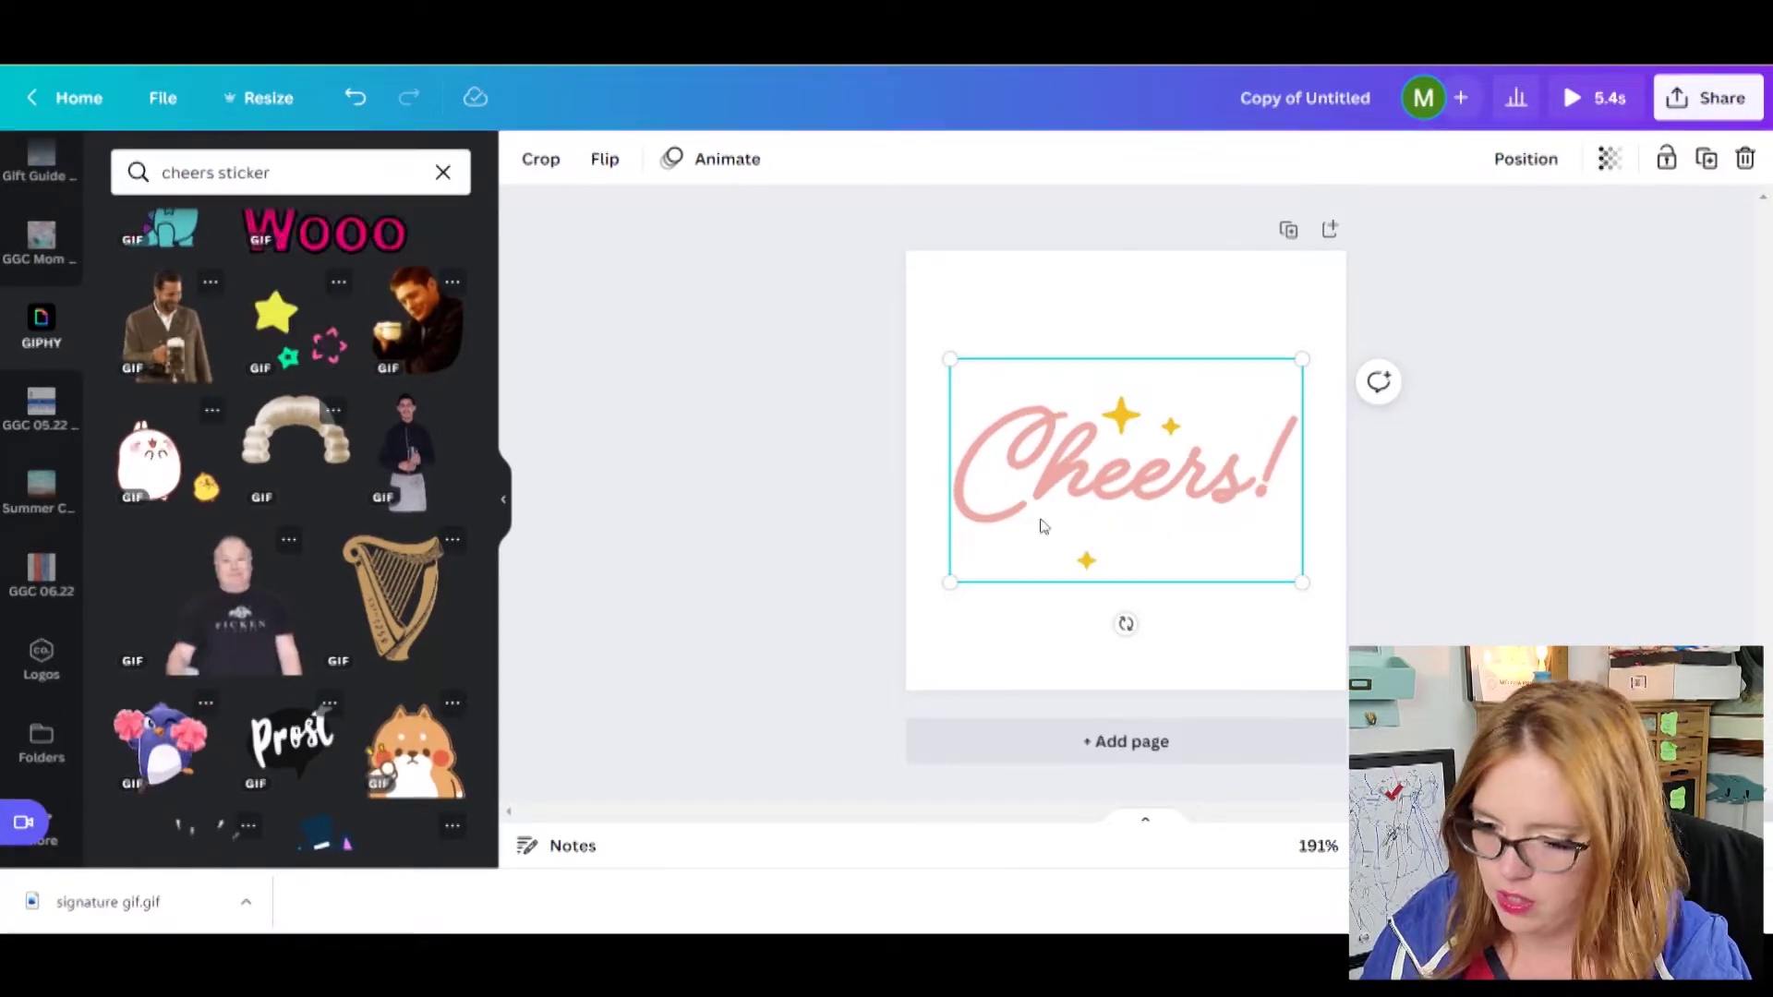
pyautogui.moveTo(1124, 464); pyautogui.dragTo(1126, 579)
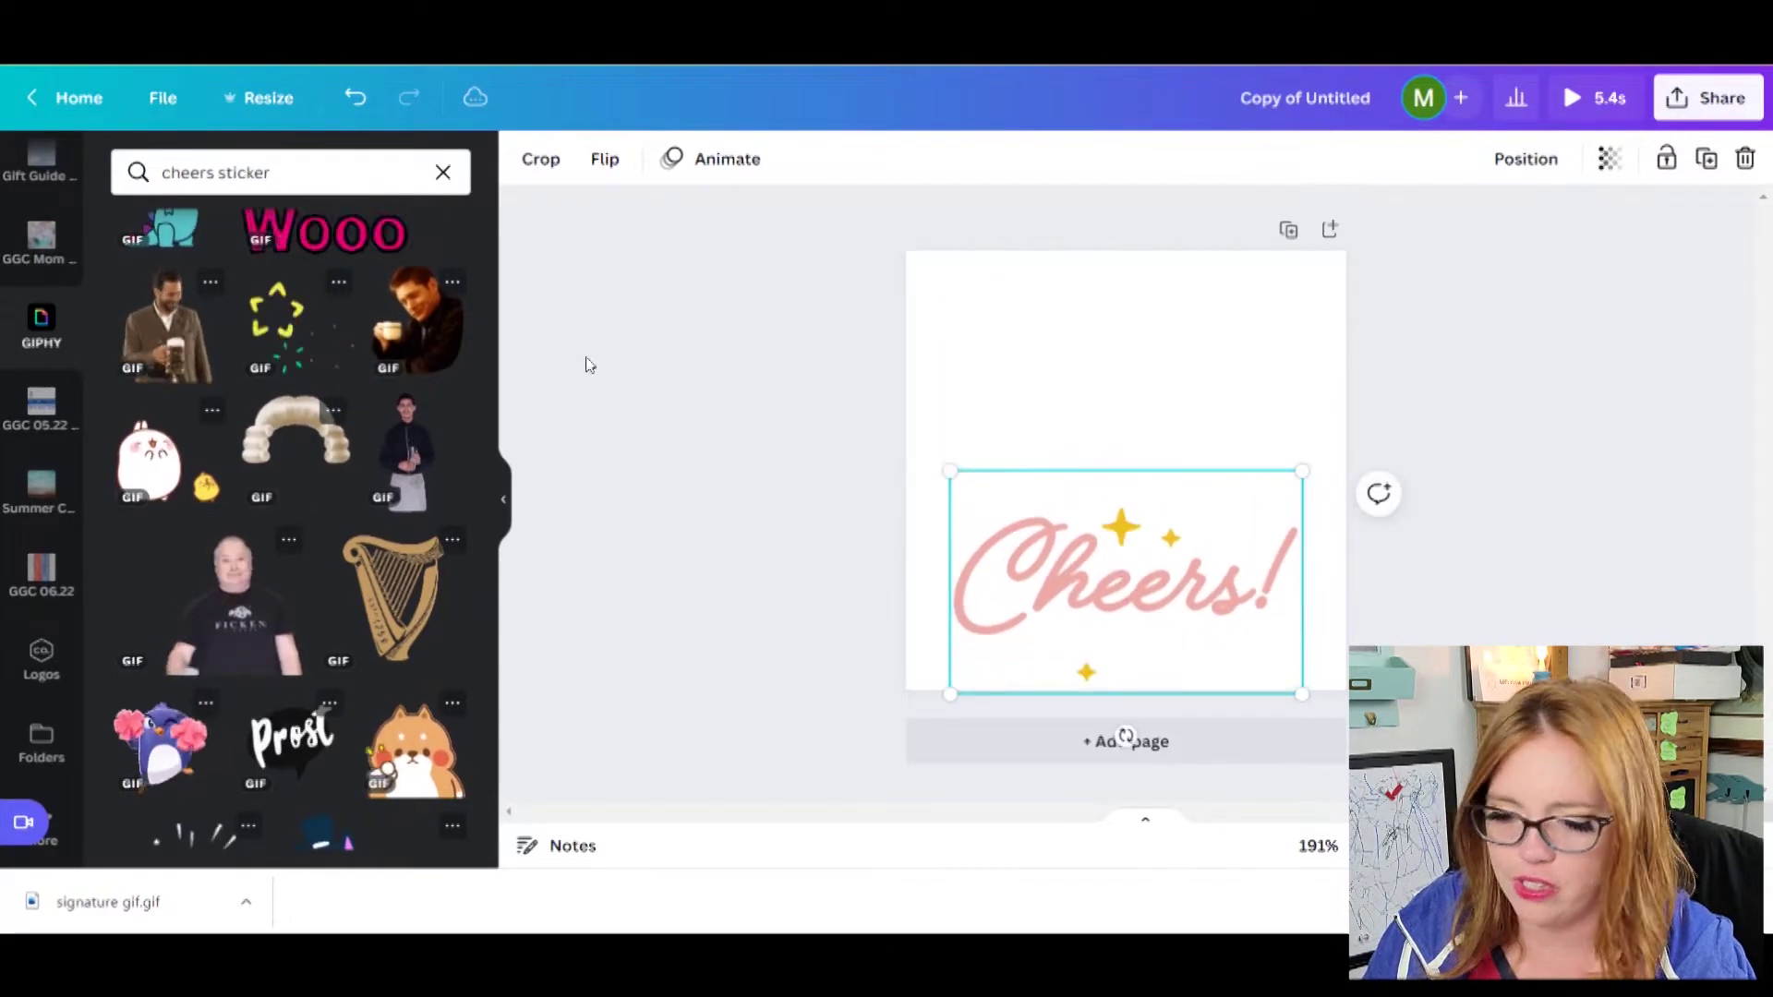
pyautogui.scroll(5, 16, 399)
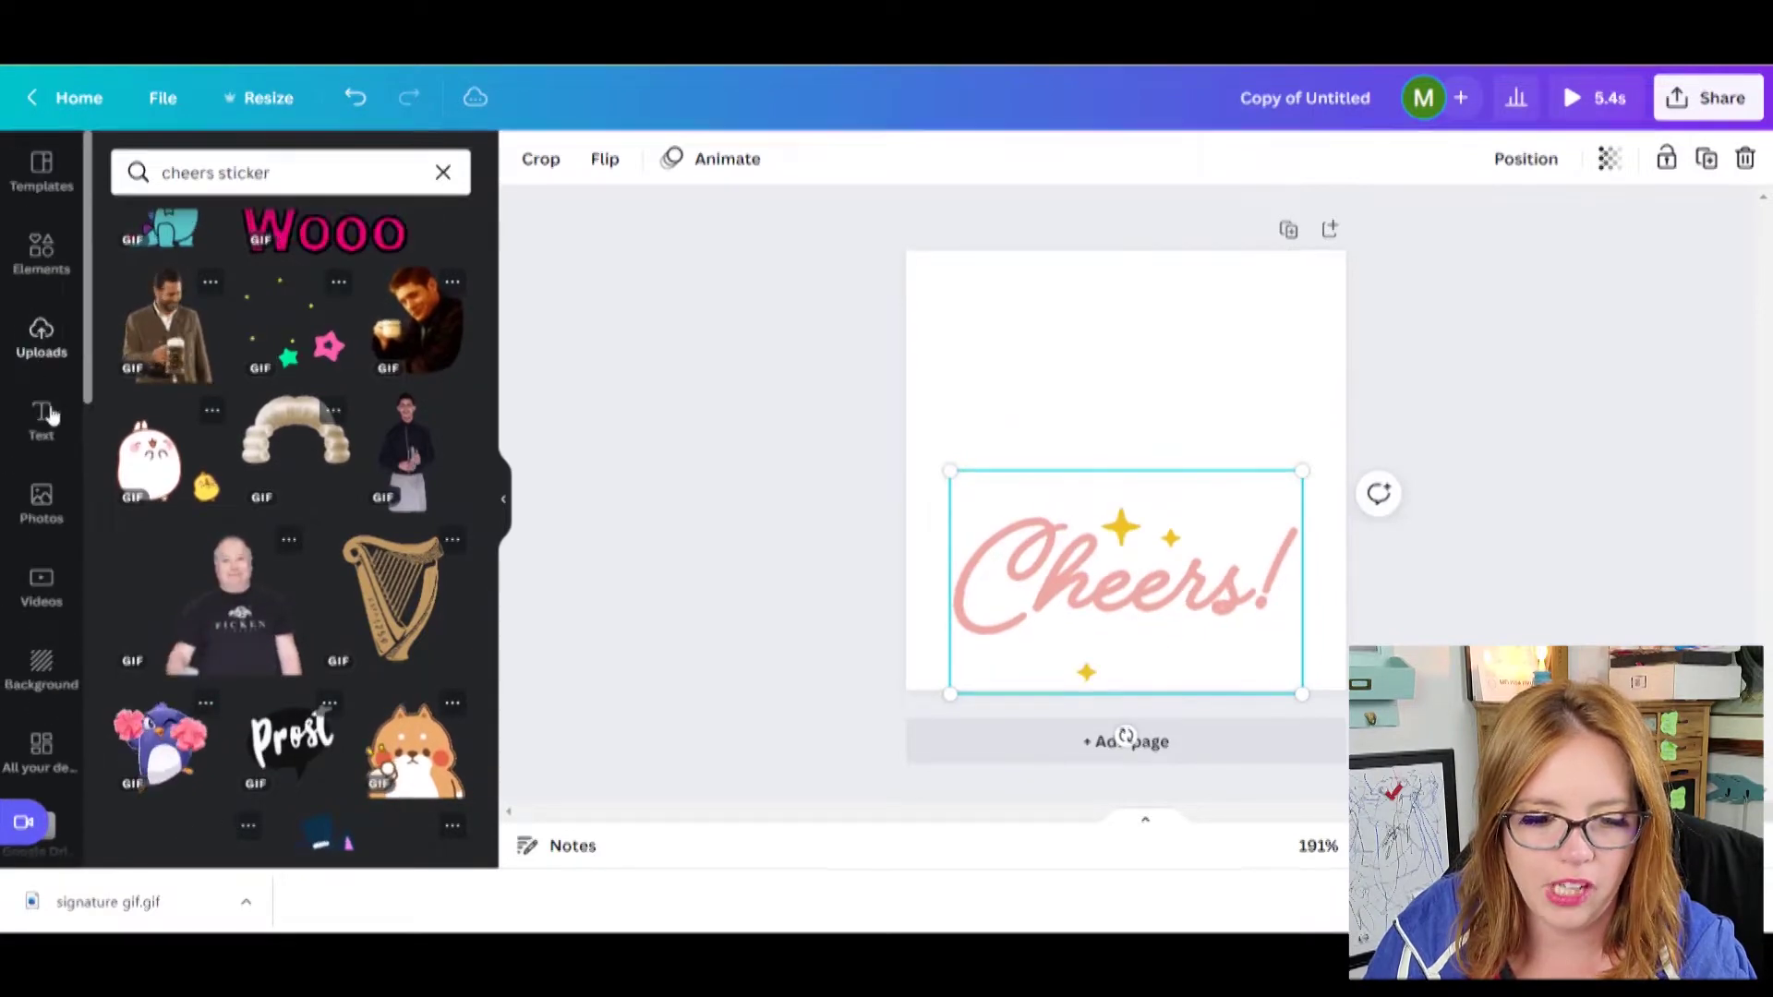
pyautogui.click(41, 421)
# Step: Add a 'Stay Epic' heading with an upward, letter-by-letter Shift animation
pyautogui.click(214, 279)
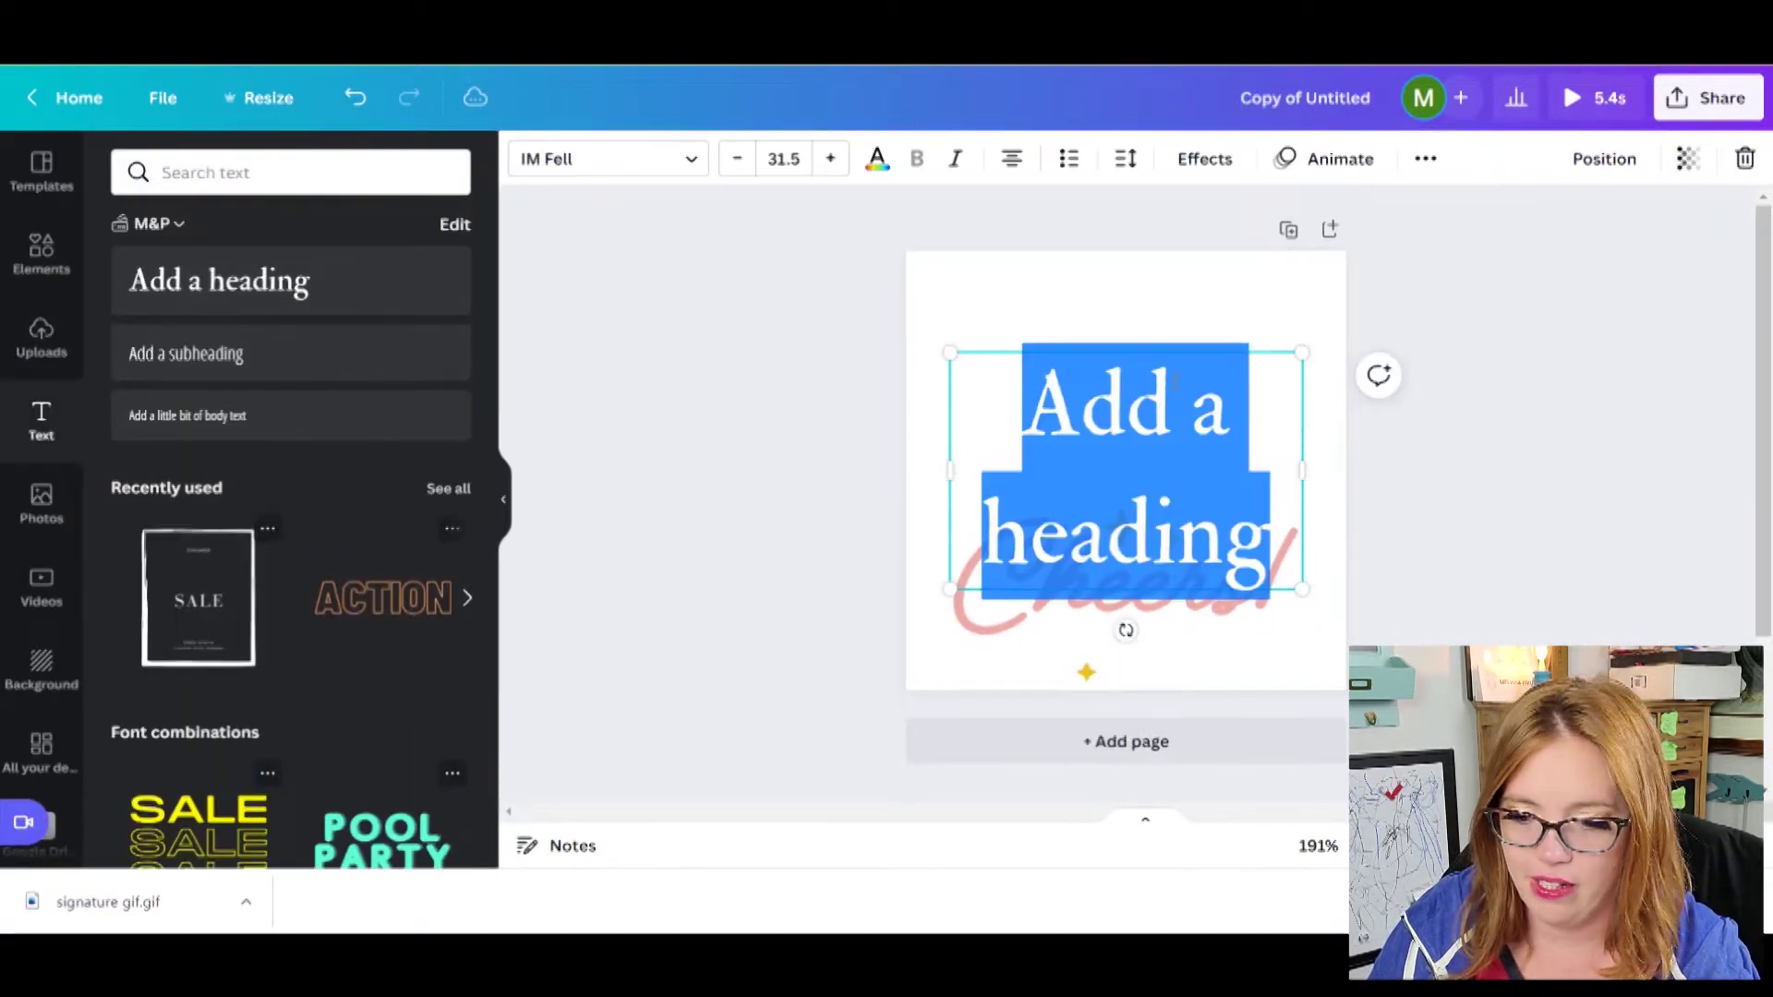
pyautogui.write('Stay Epic')
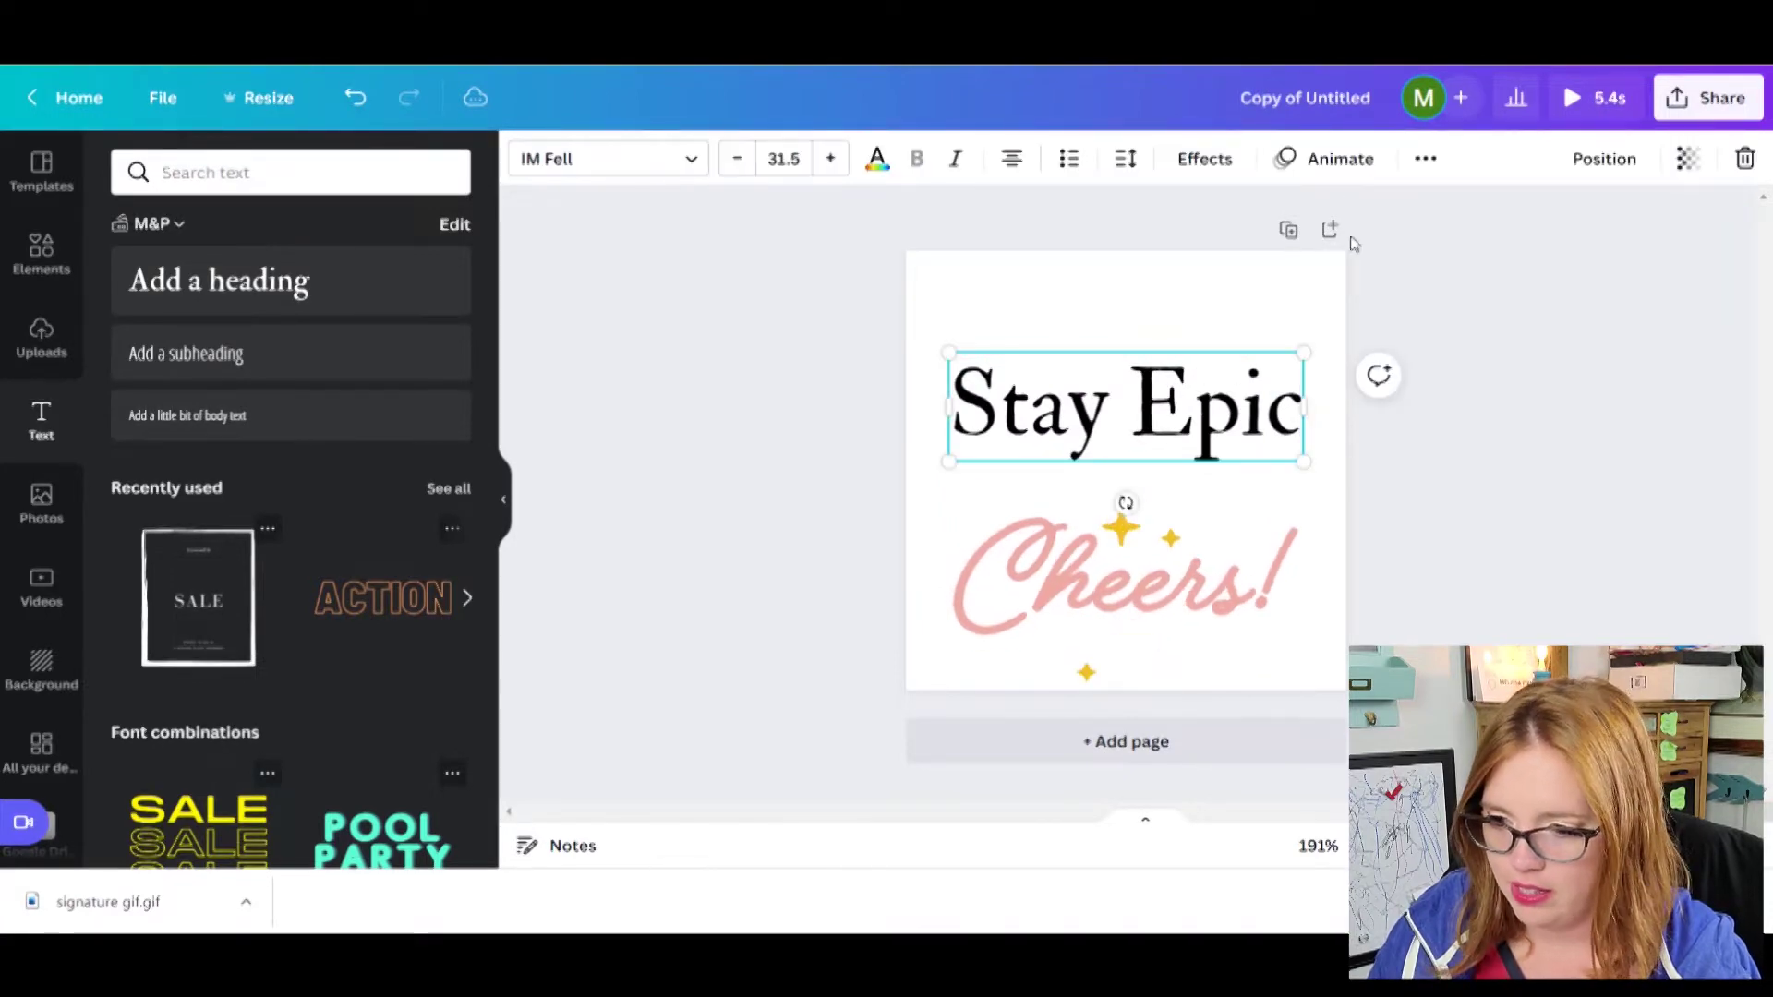
pyautogui.click(1341, 160)
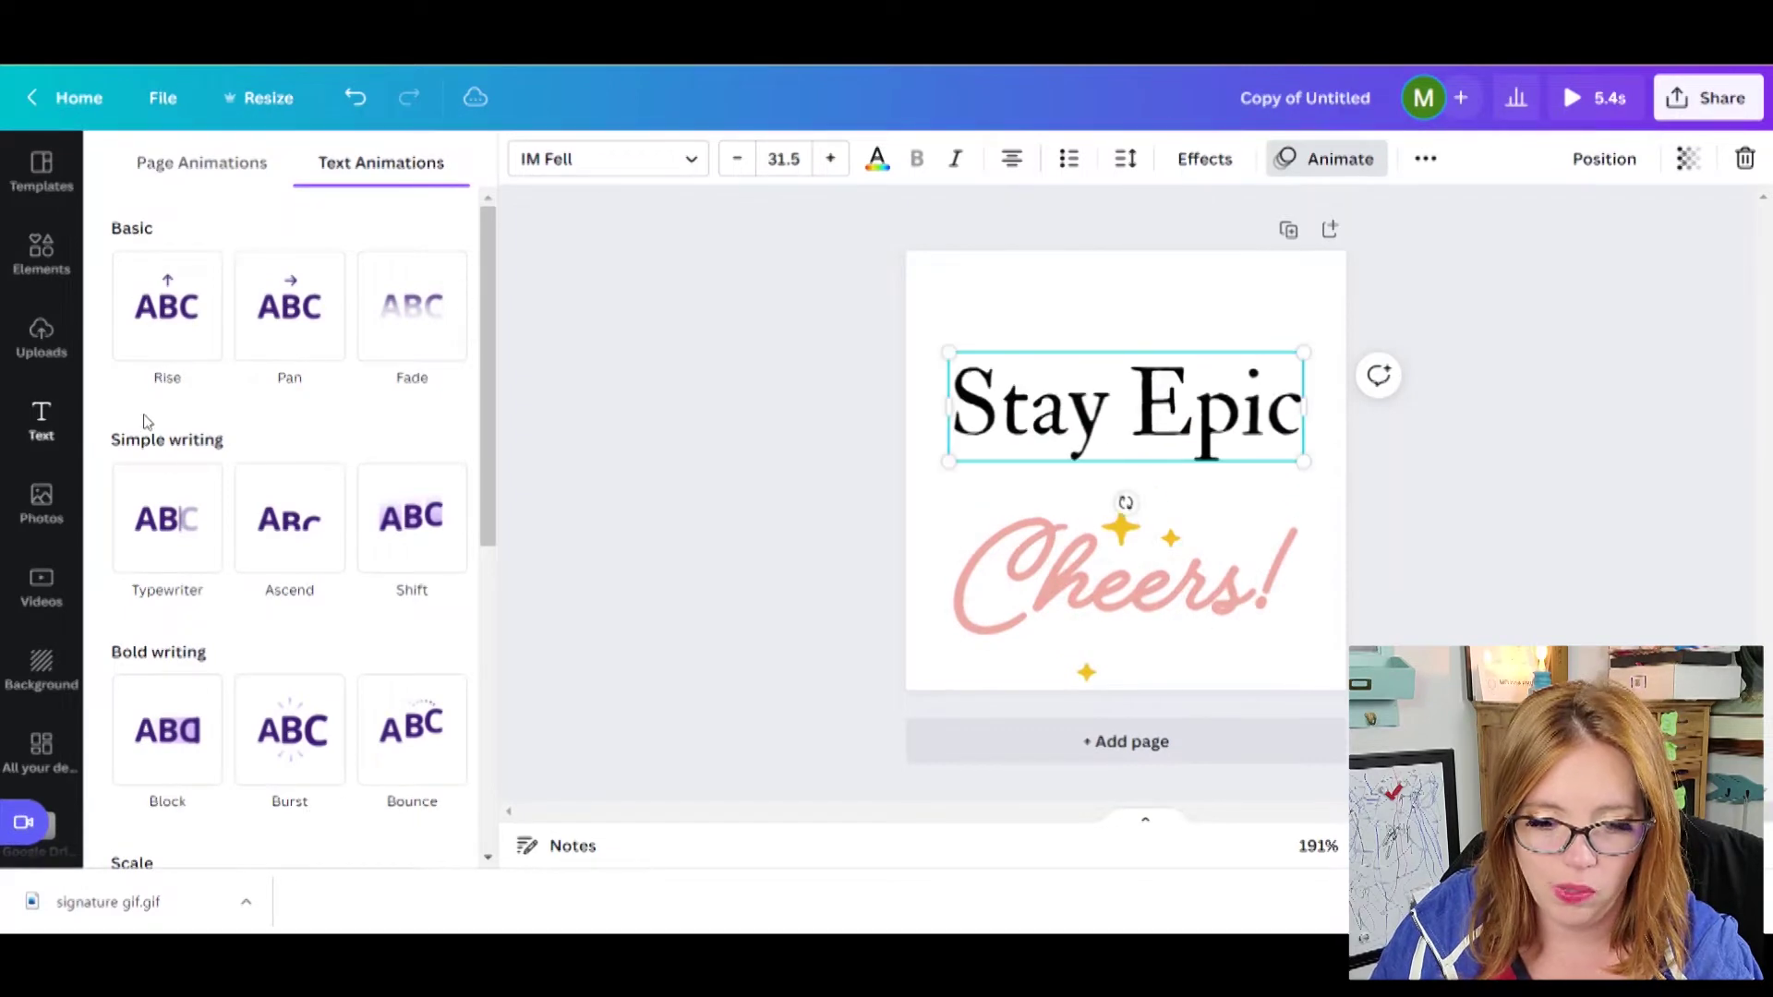
pyautogui.click(166, 545)
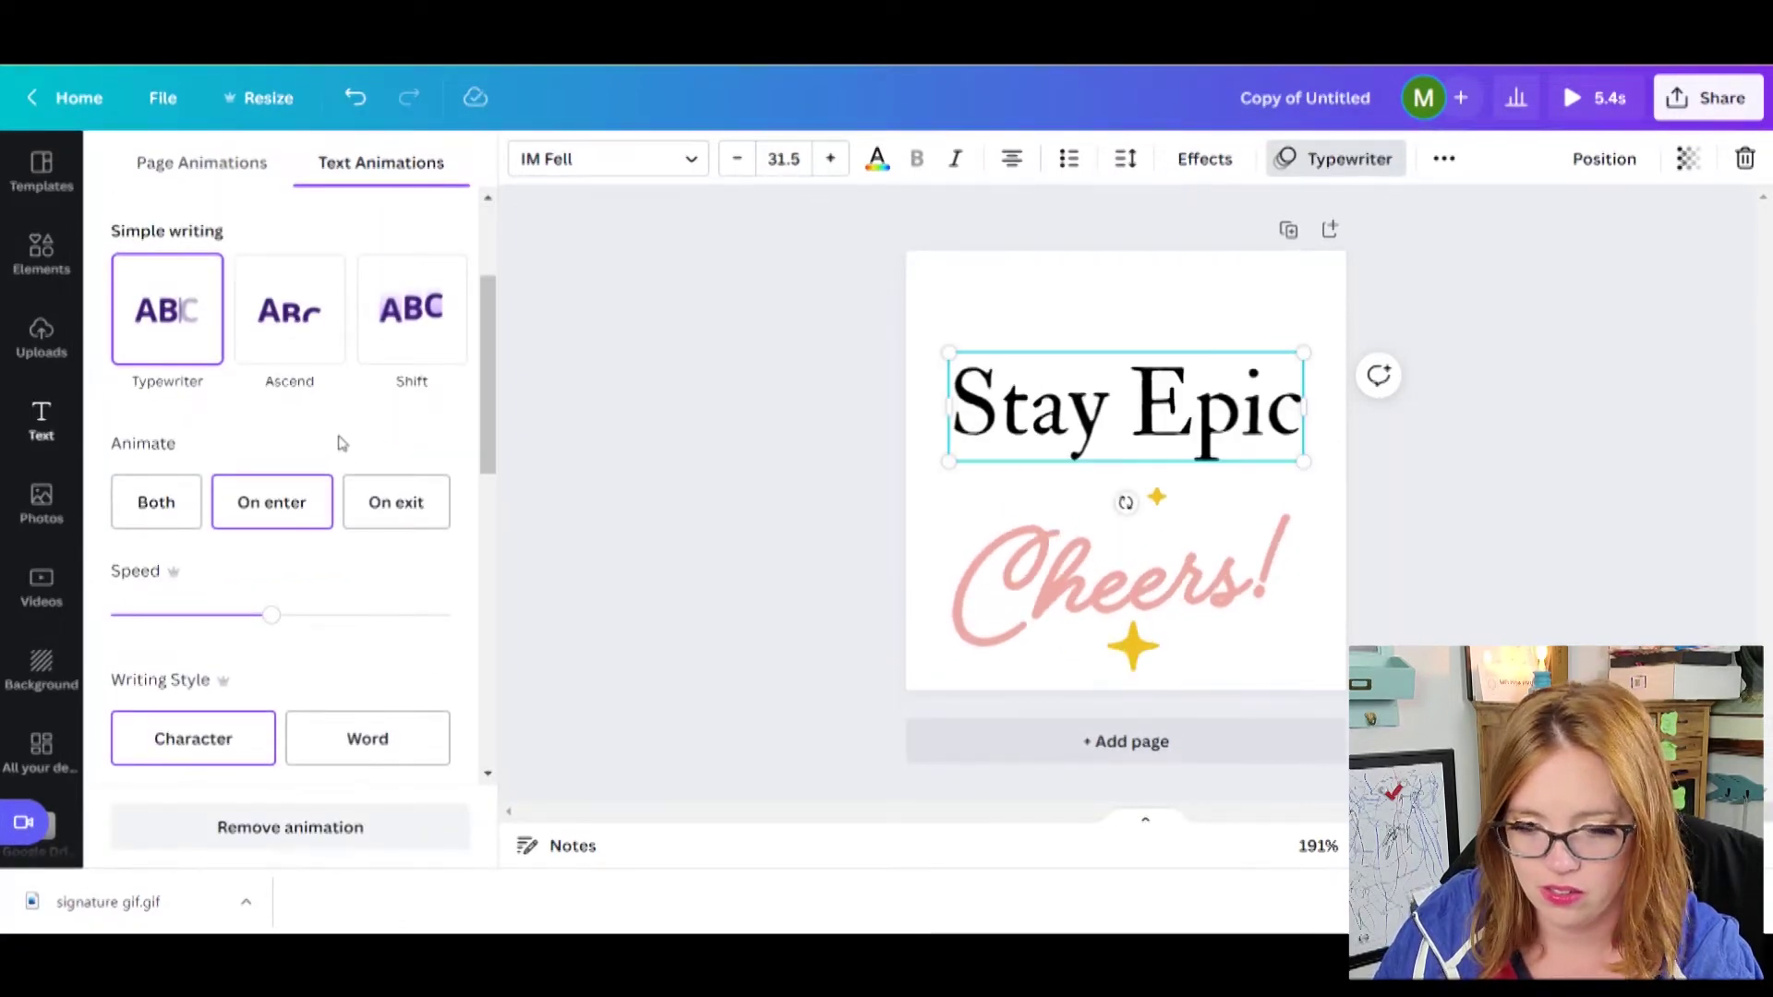
pyautogui.click(281, 338)
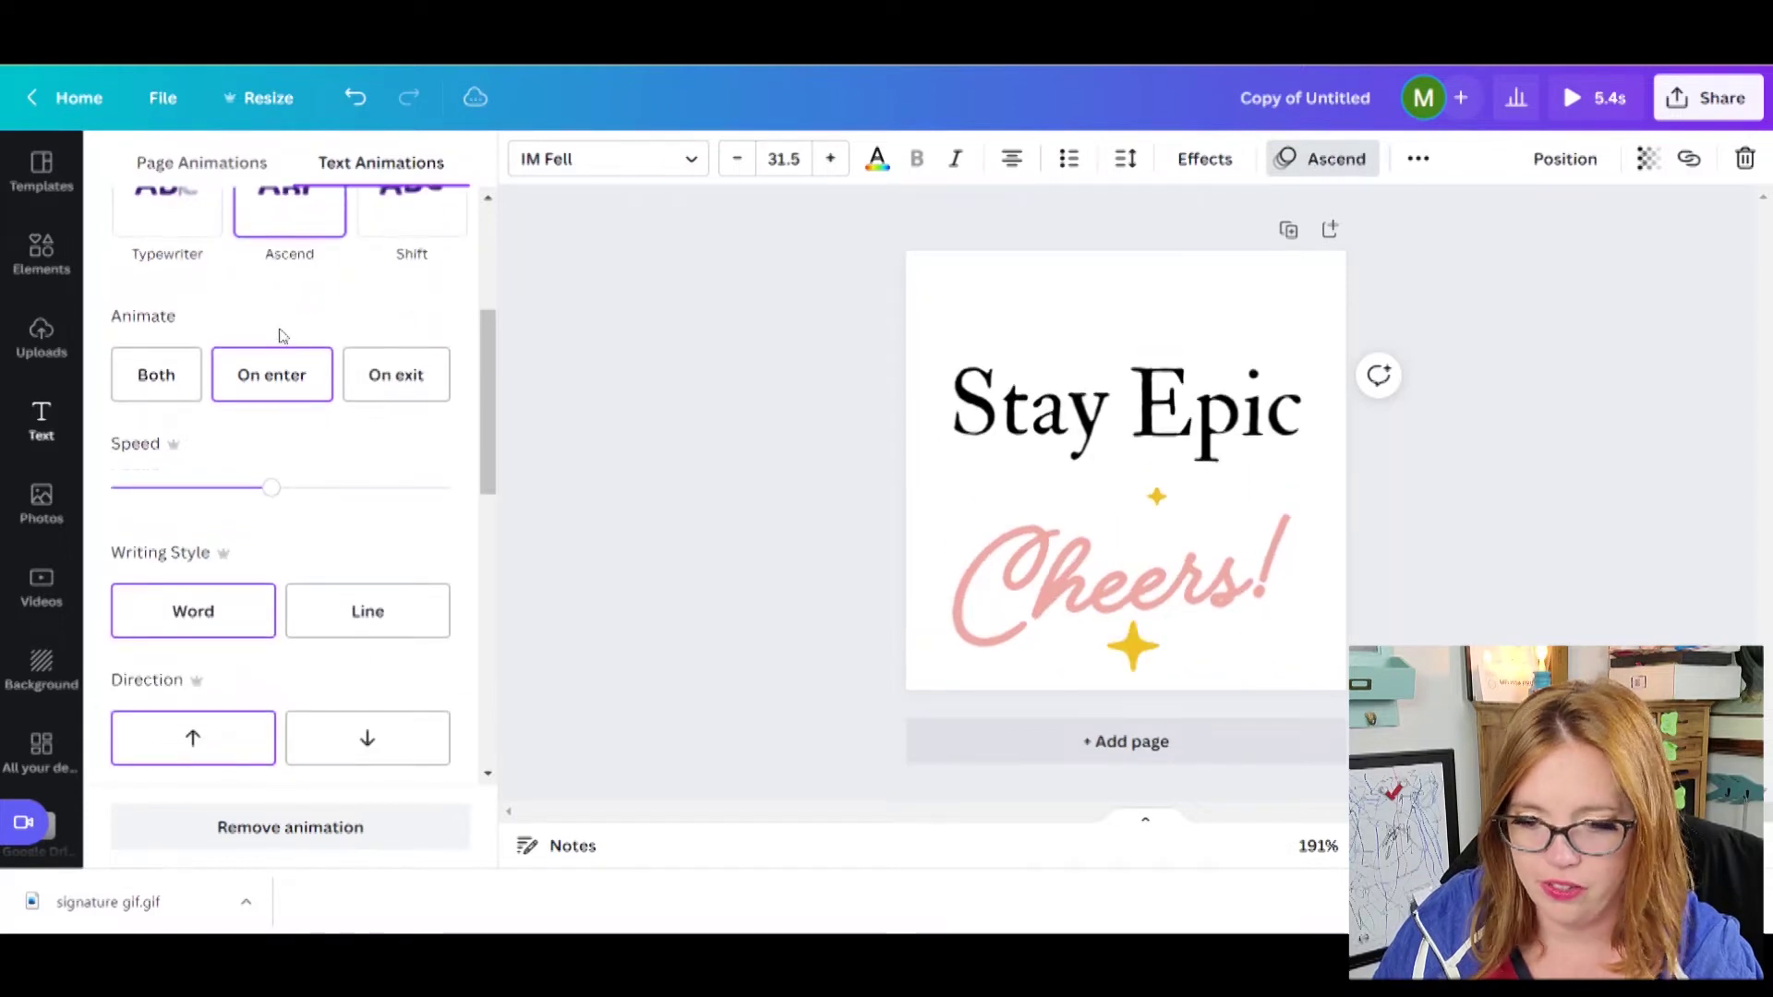
pyautogui.click(400, 229)
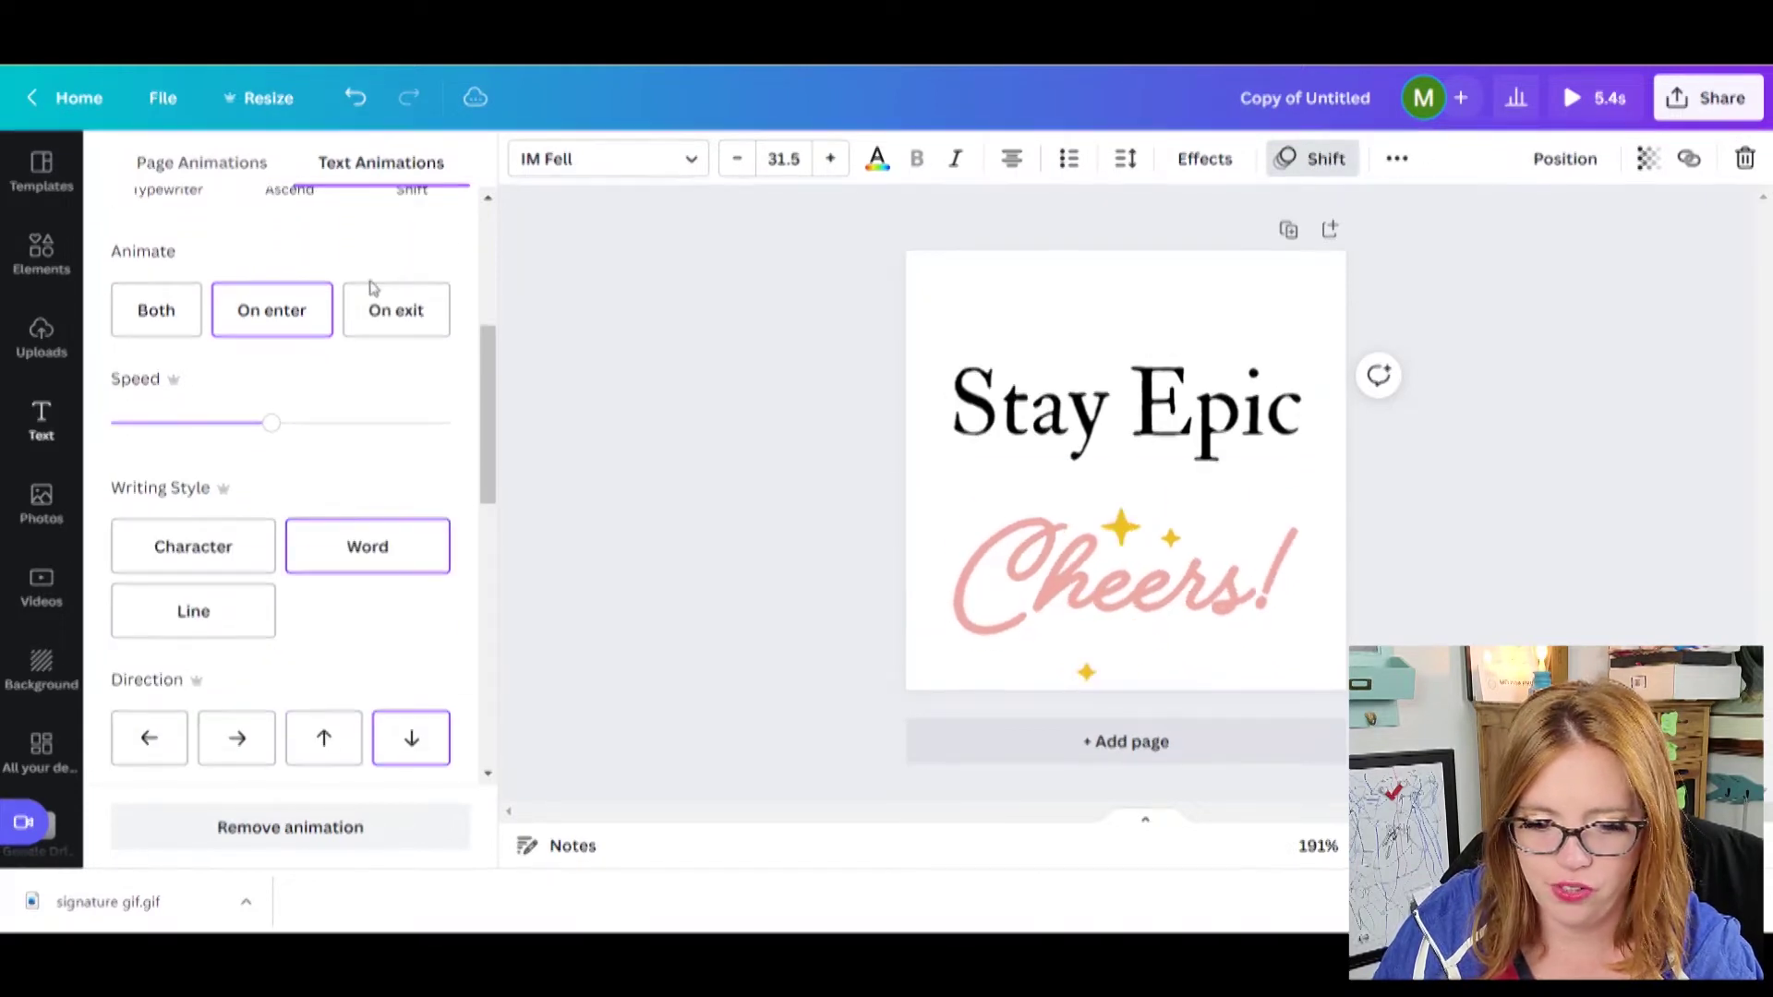
pyautogui.click(185, 547)
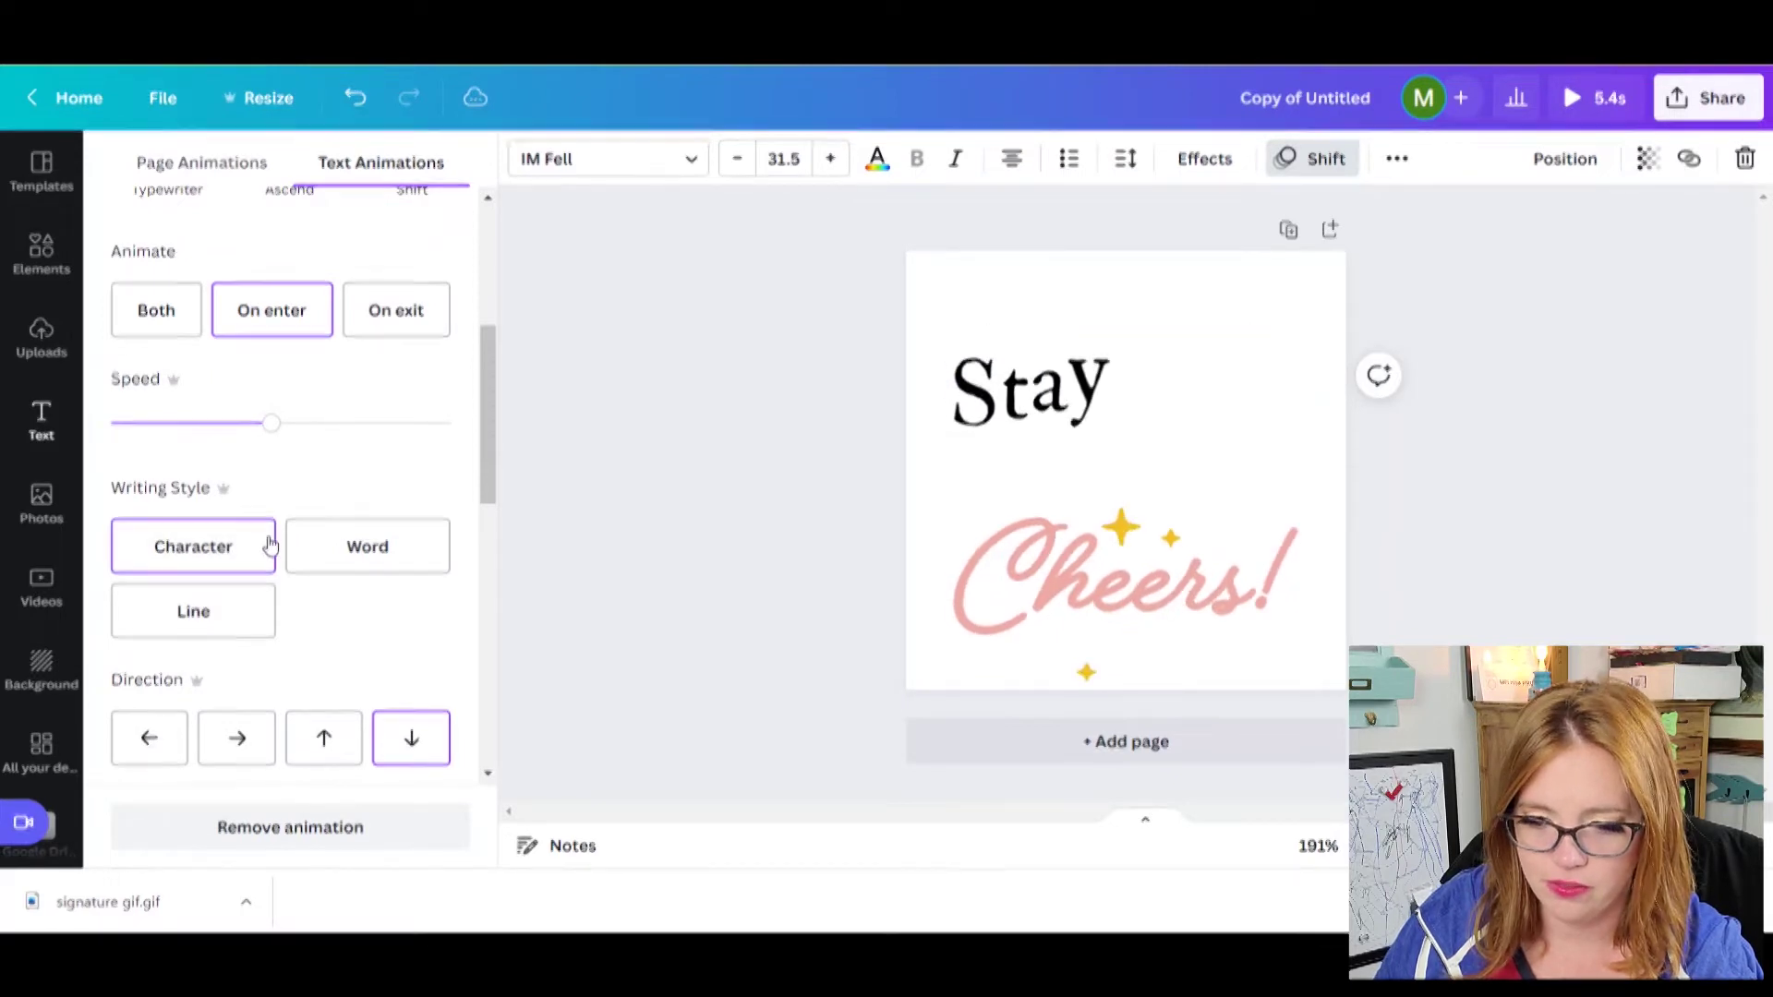
pyautogui.click(328, 748)
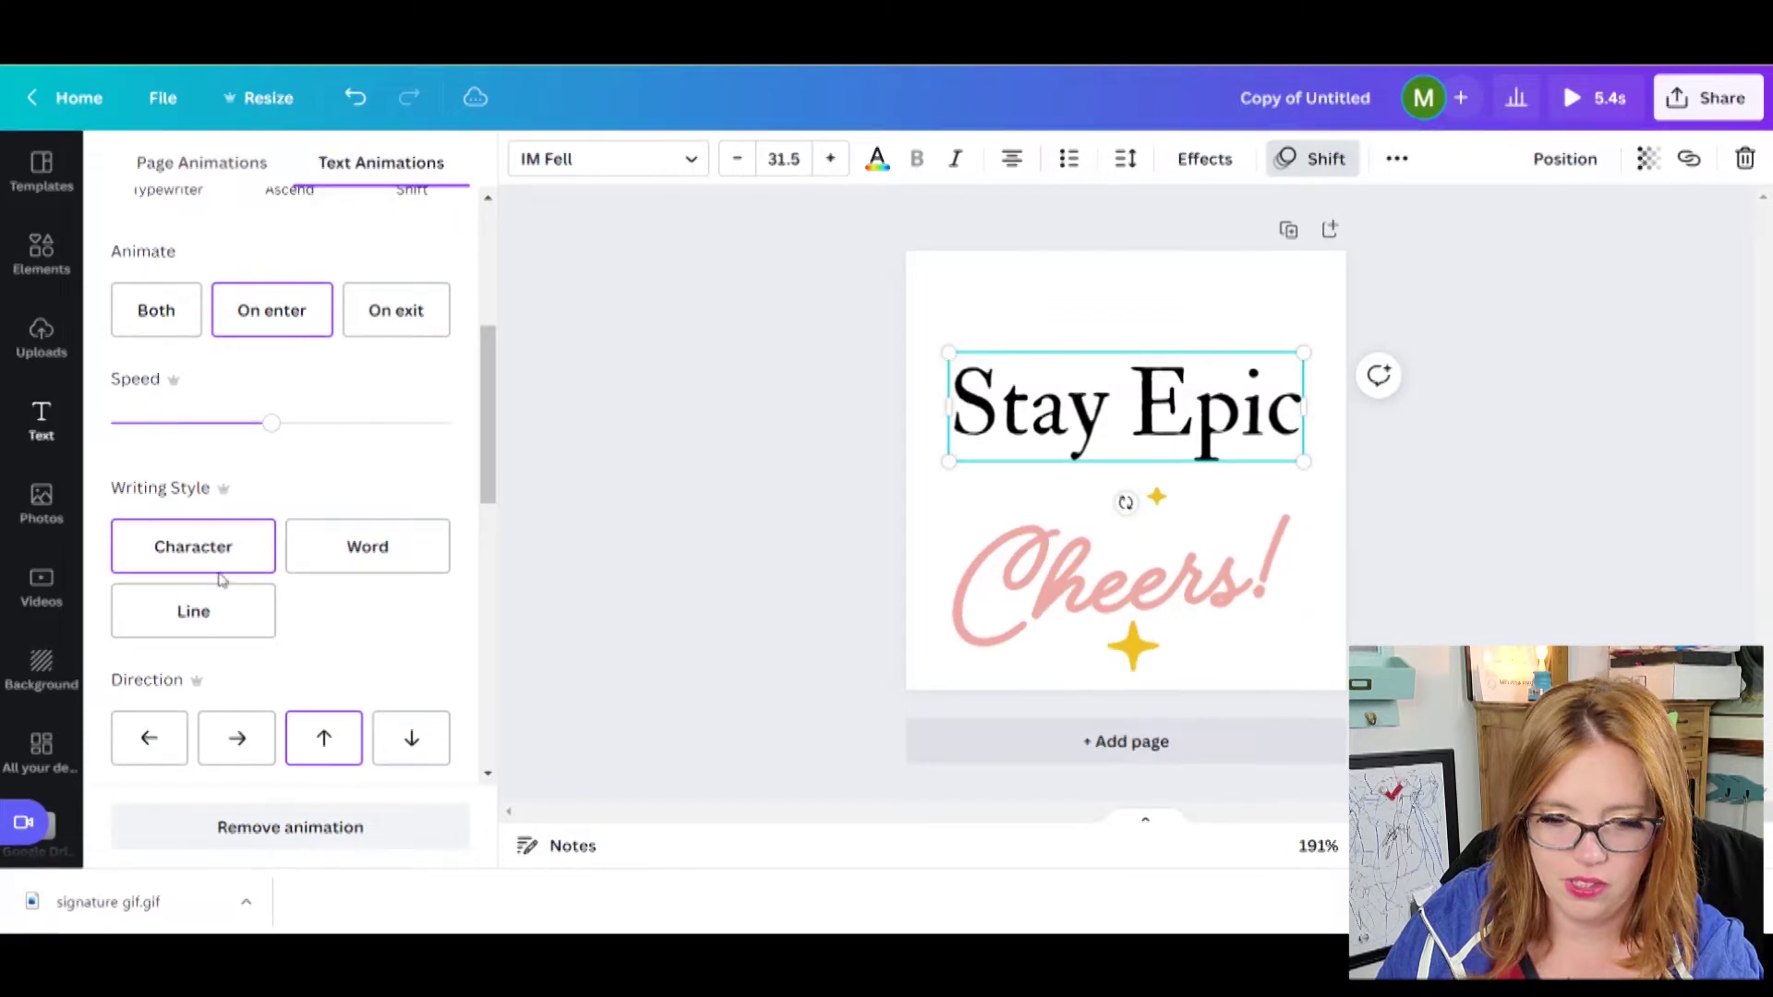
# Step: Select the Cheers! GIF and remove it from the page
pyautogui.scroll(3, 222, 579)
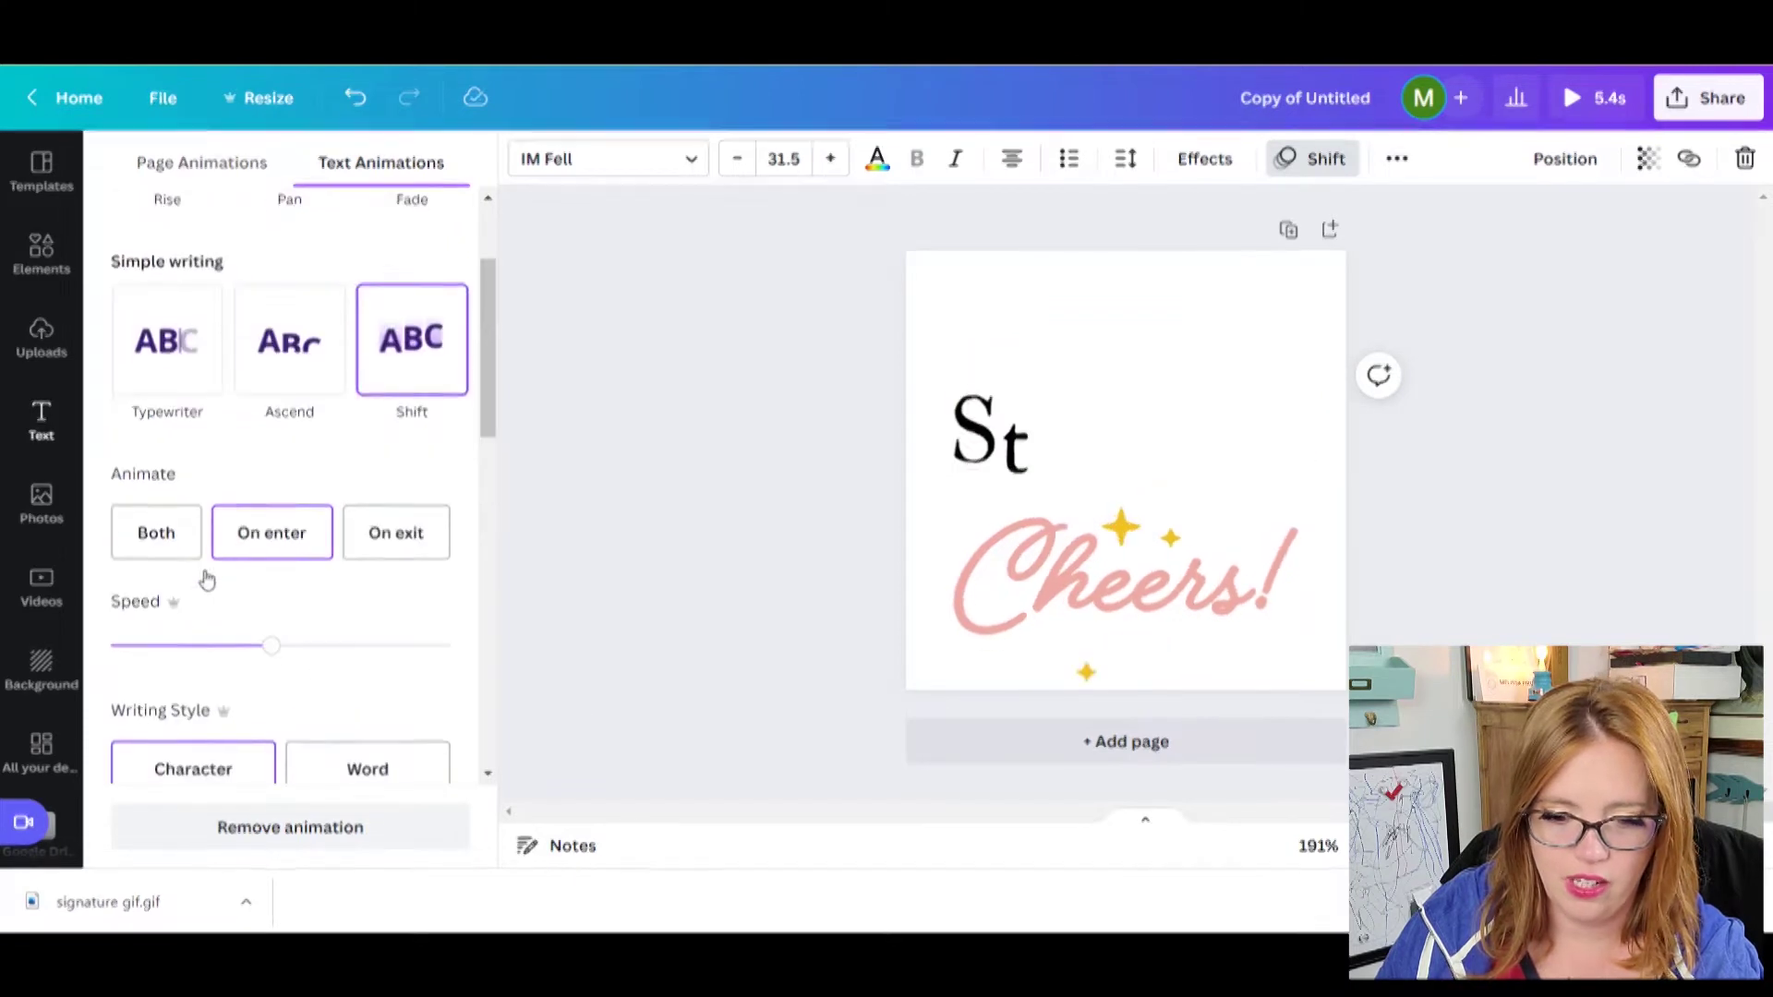
pyautogui.click(1058, 598)
pyautogui.press('Escape')
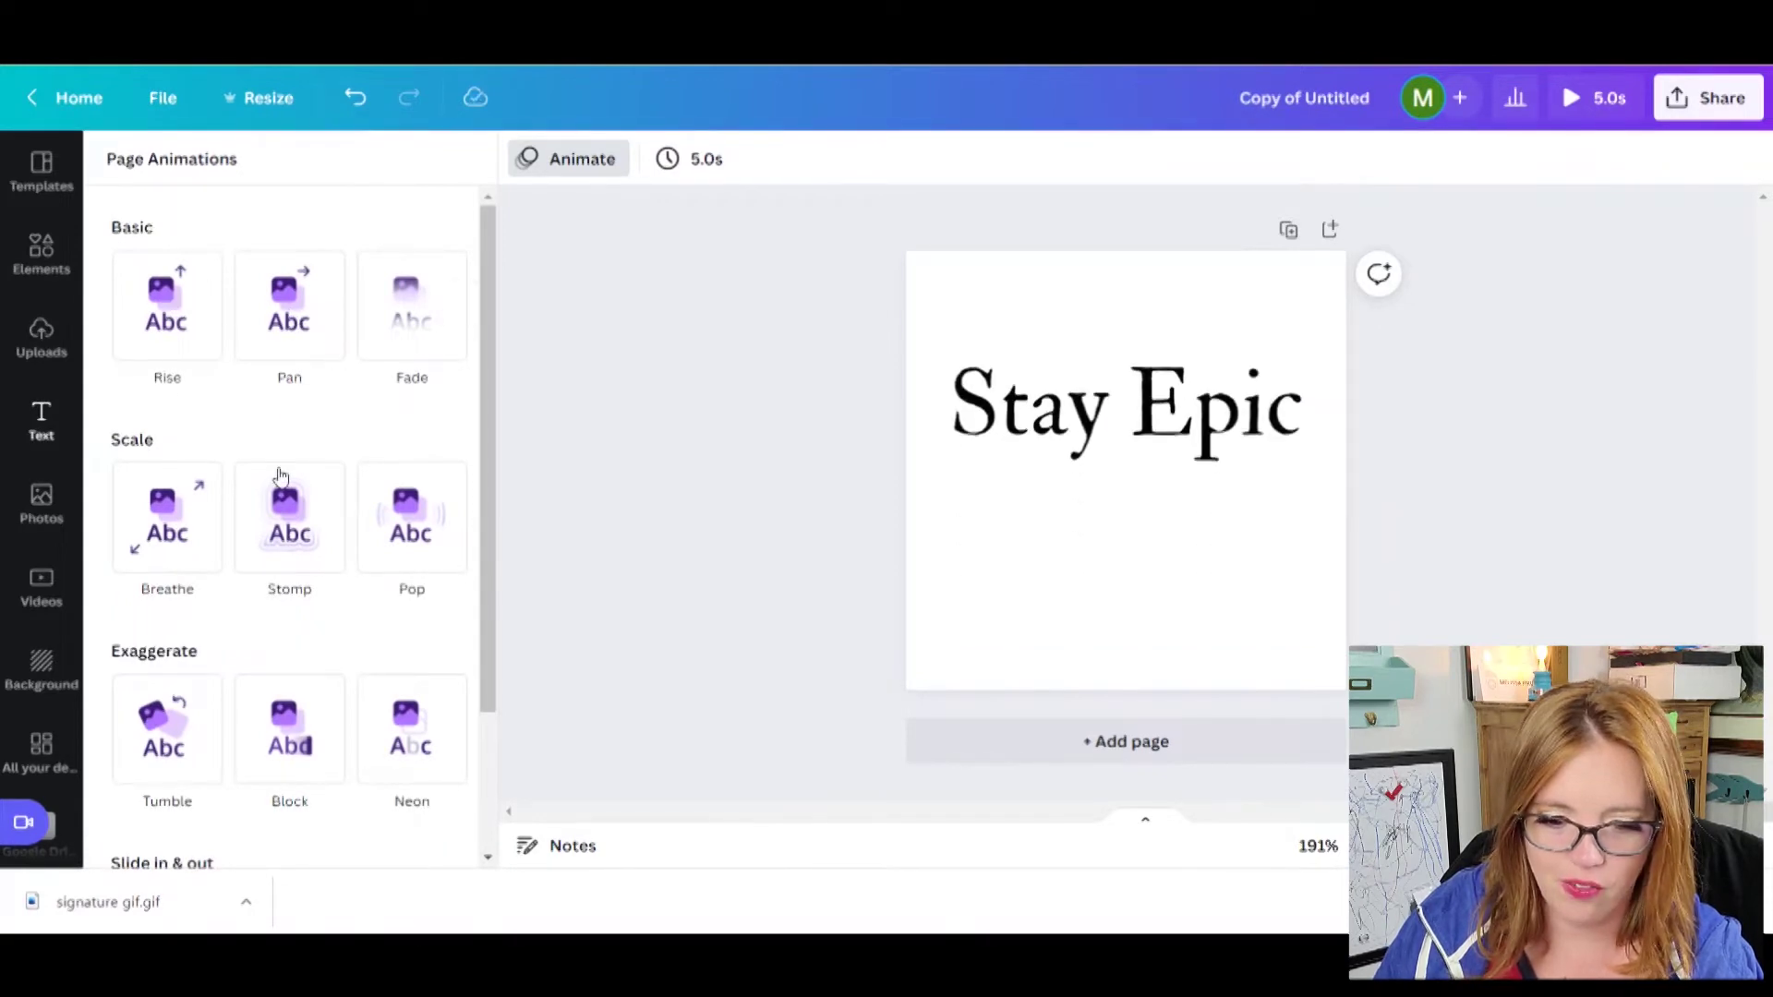
# Step: Switch the Stay Epic heading's text animation from Shift to Typewriter
pyautogui.scroll(-2, 371, 478)
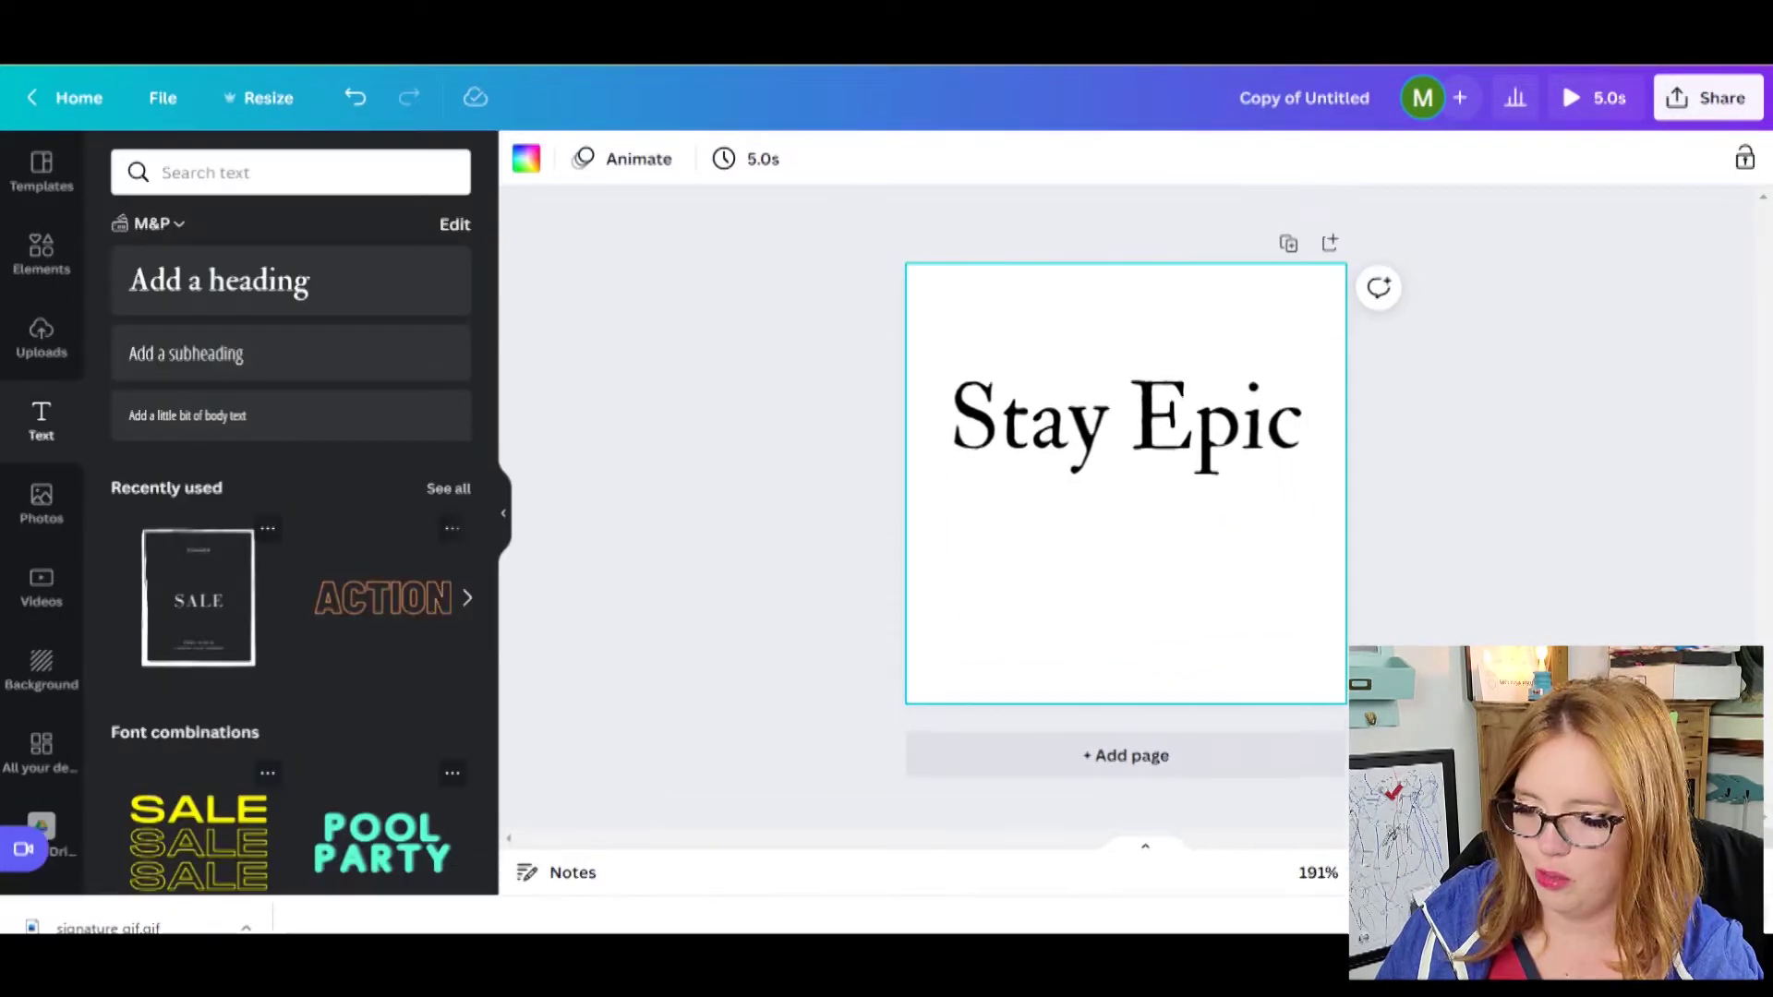
pyautogui.scroll(1, 989, 554)
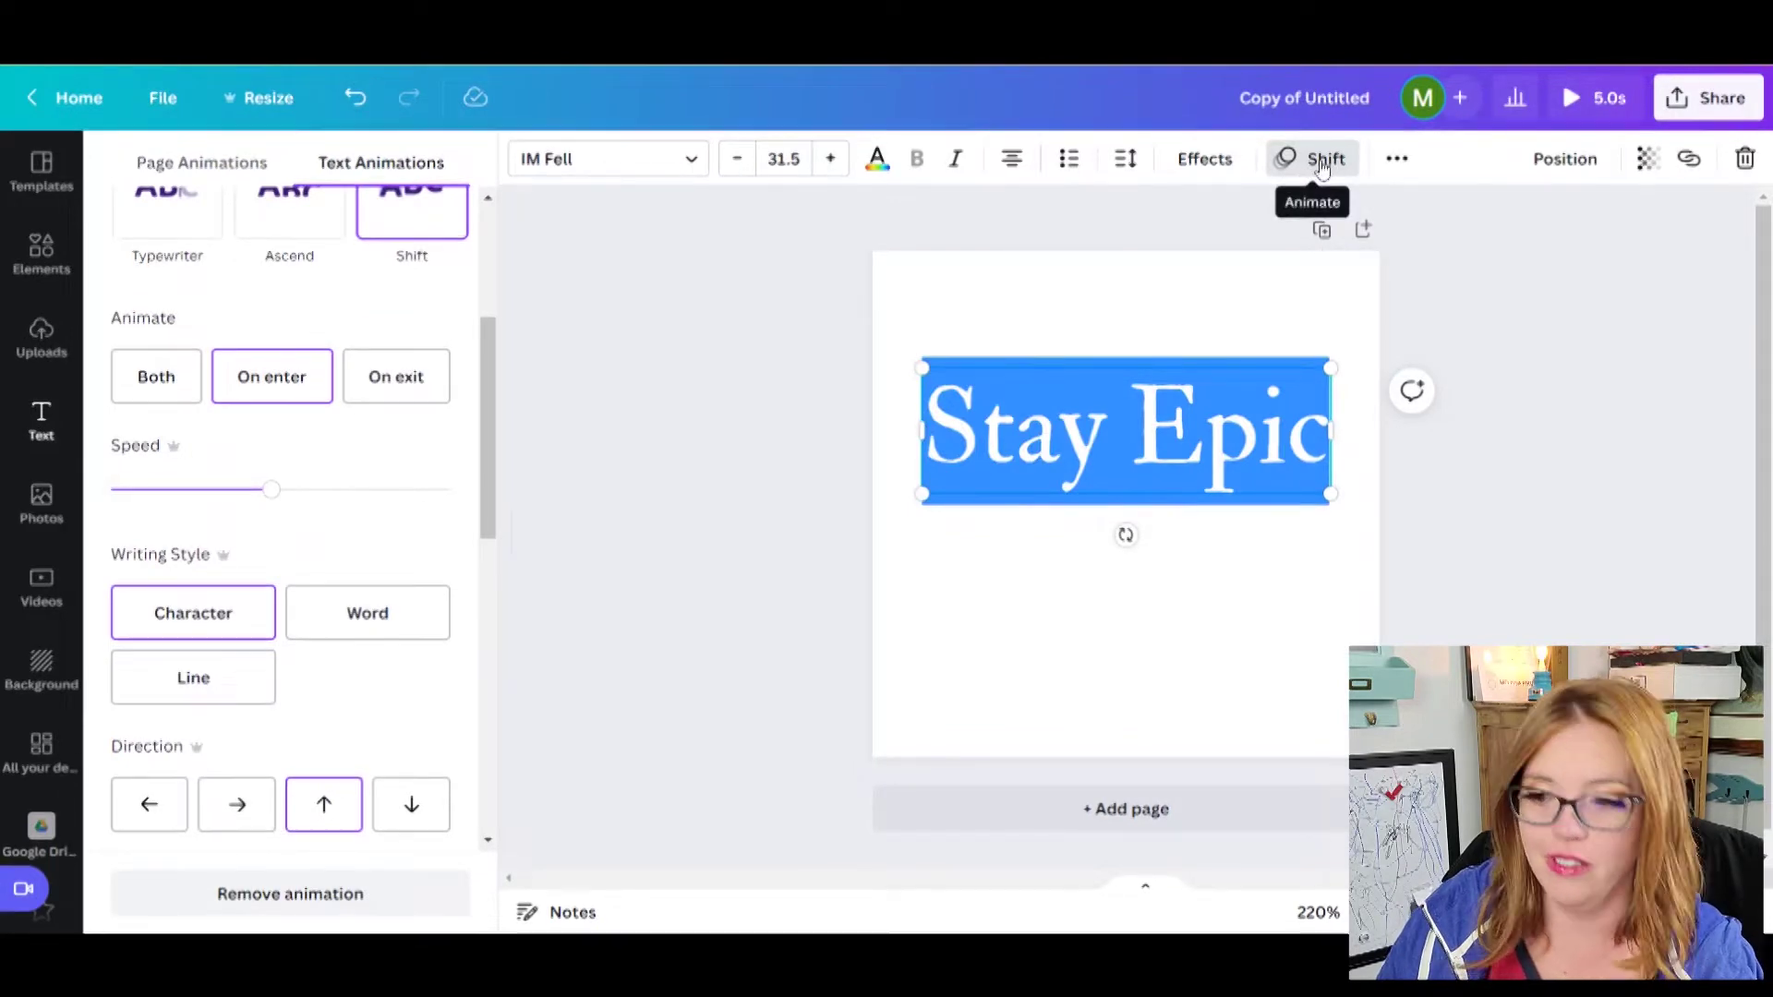
pyautogui.click(225, 604)
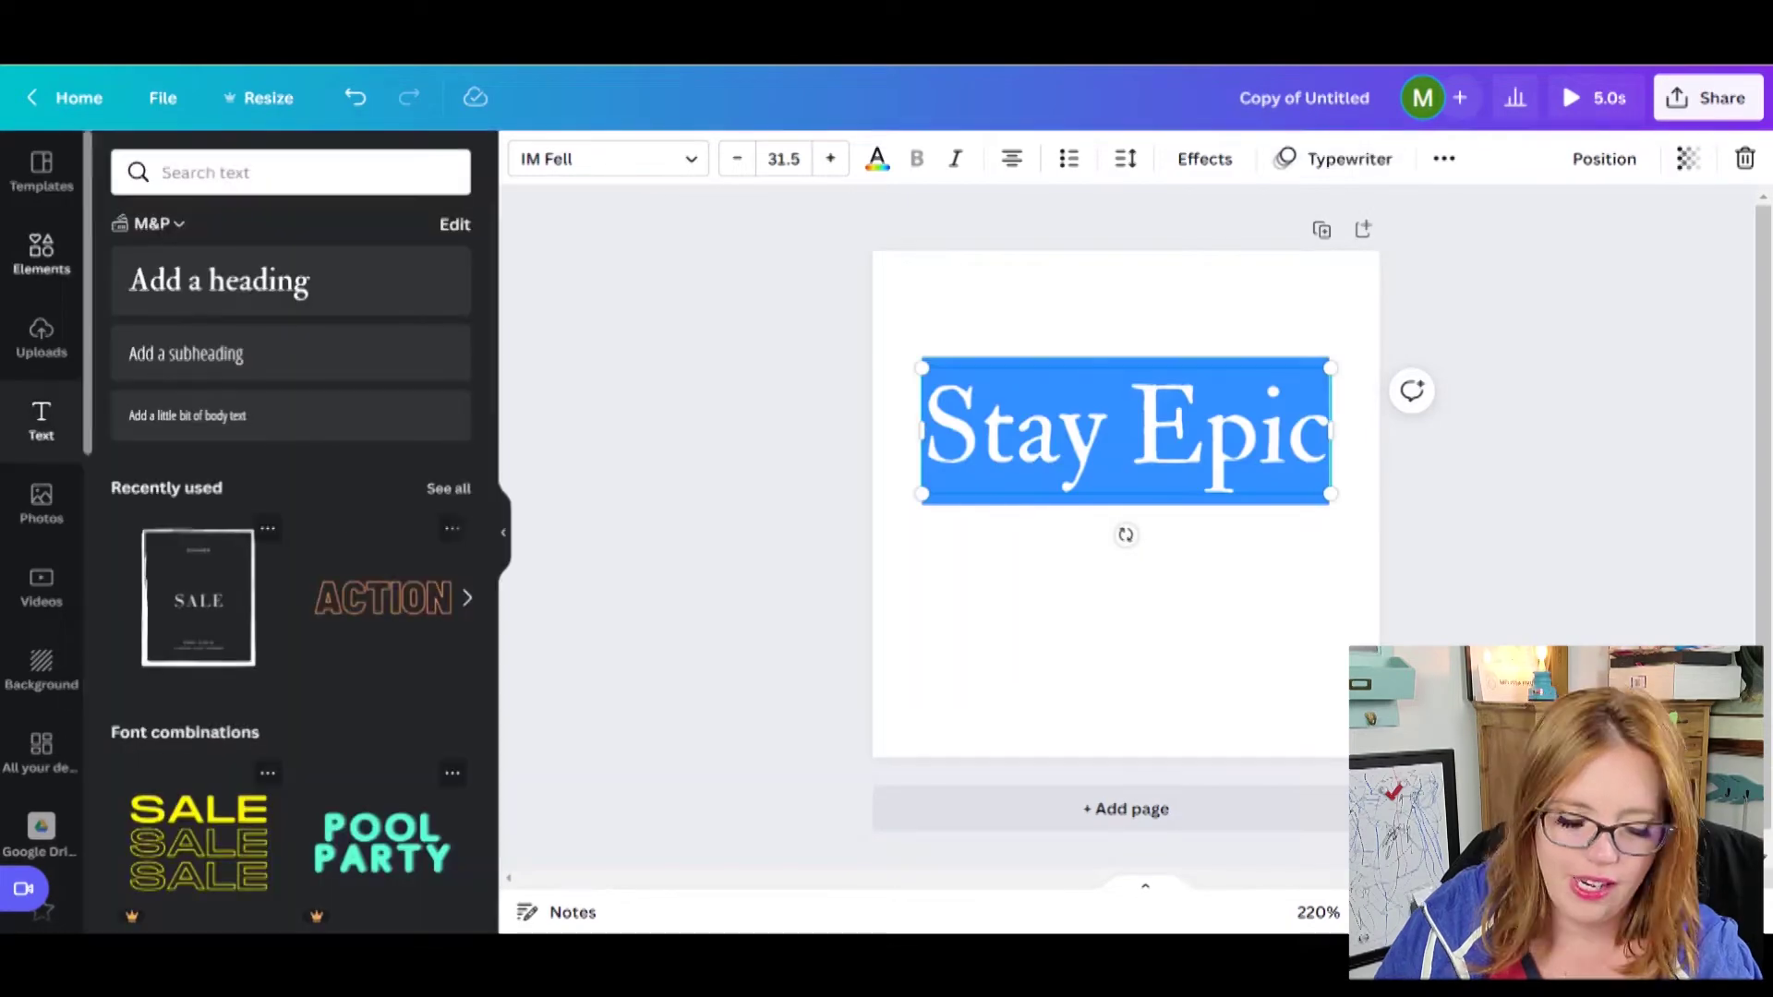
# Step: Search Elements for 'squiggle line' graphics and add the blue brush stroke
pyautogui.click(55, 242)
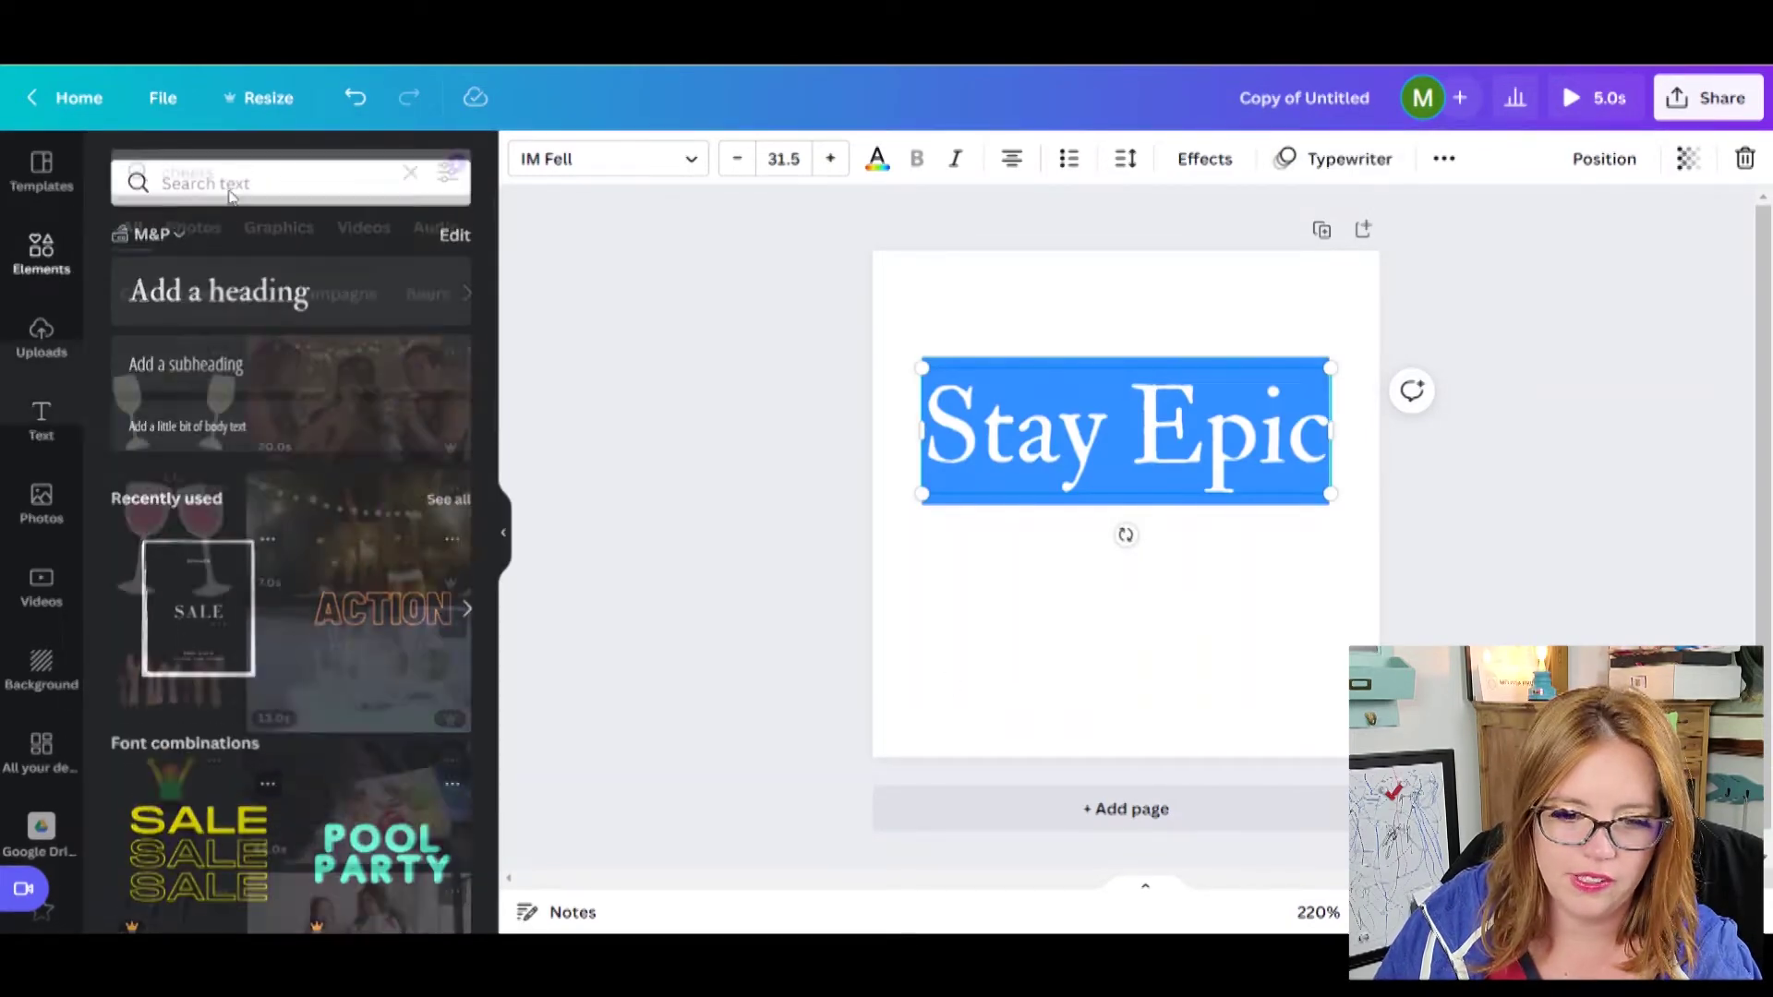
pyautogui.click(271, 182)
pyautogui.write('squiggle line')
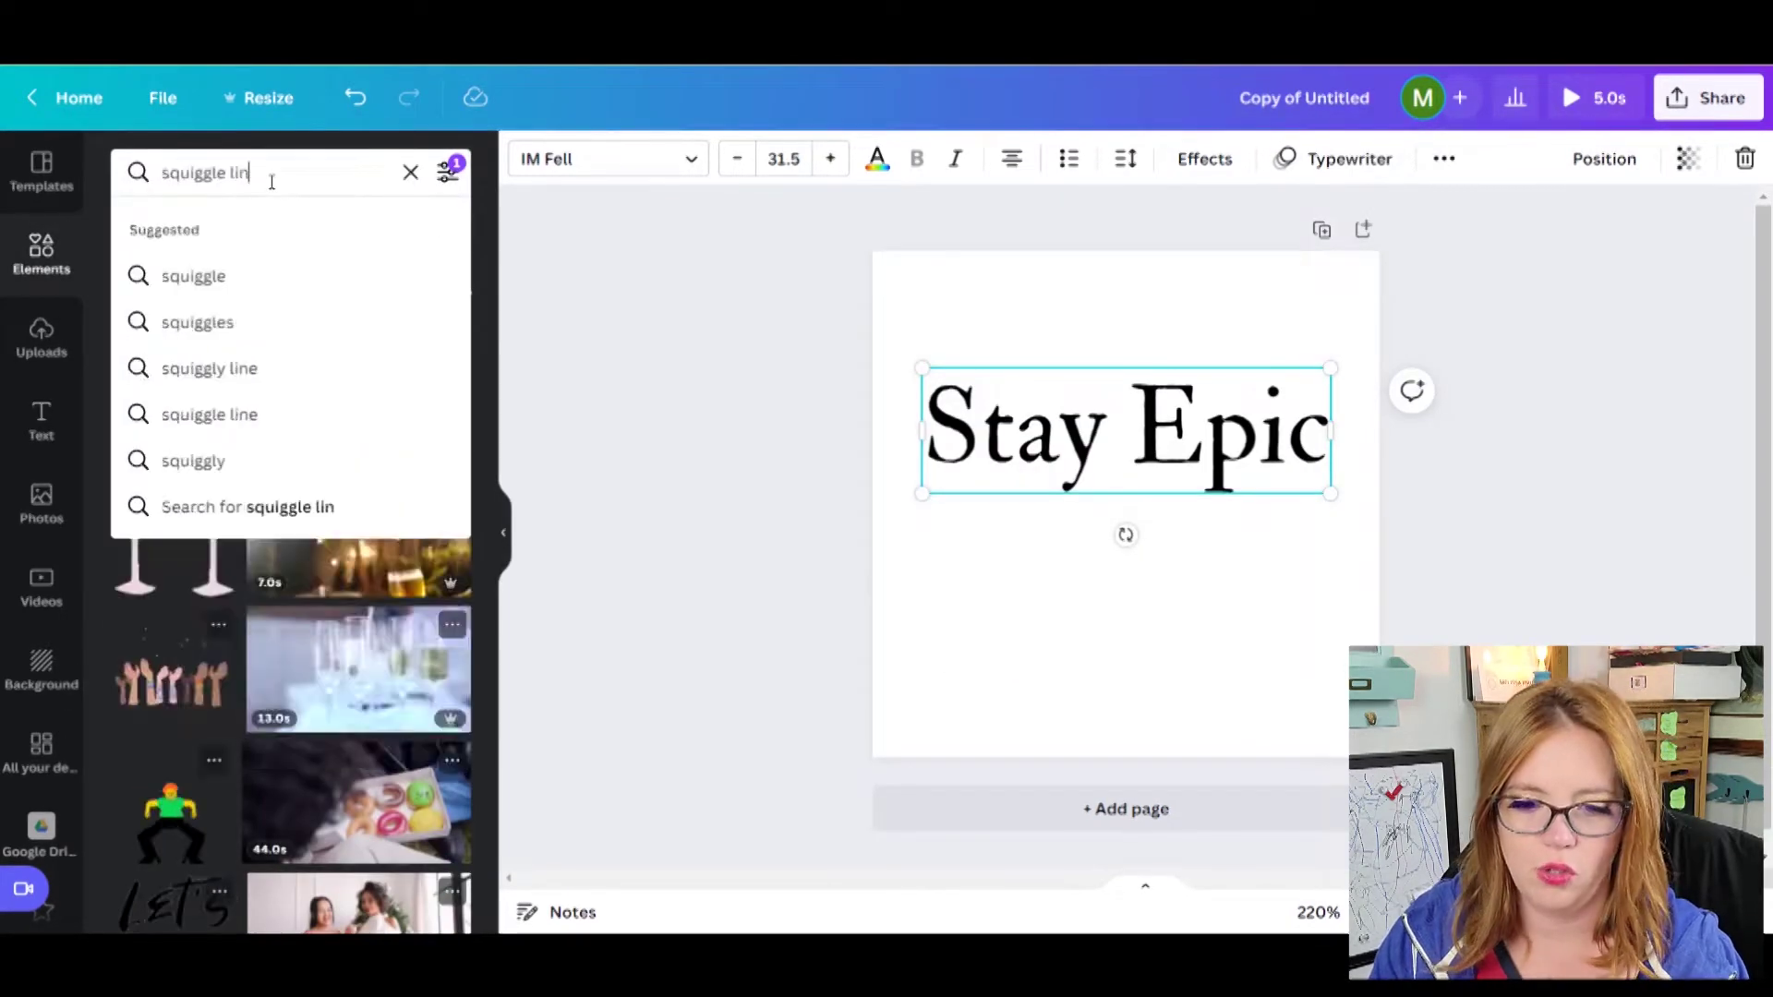
pyautogui.press('Return')
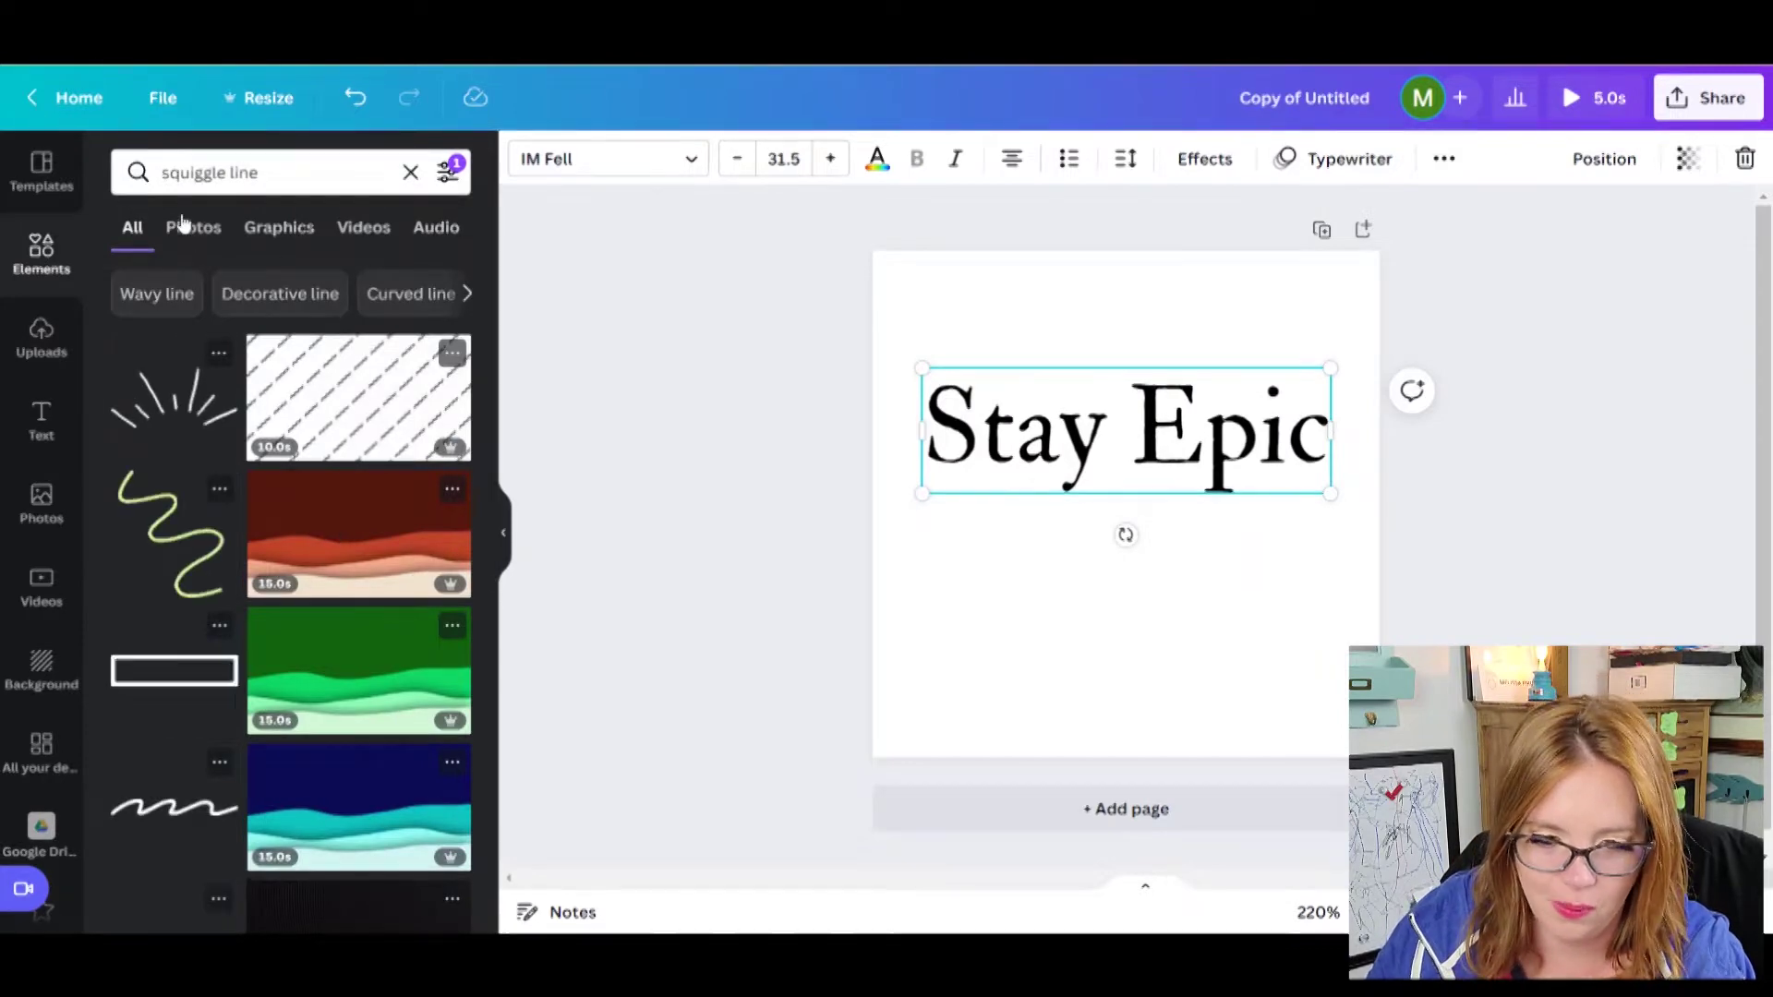
pyautogui.click(279, 227)
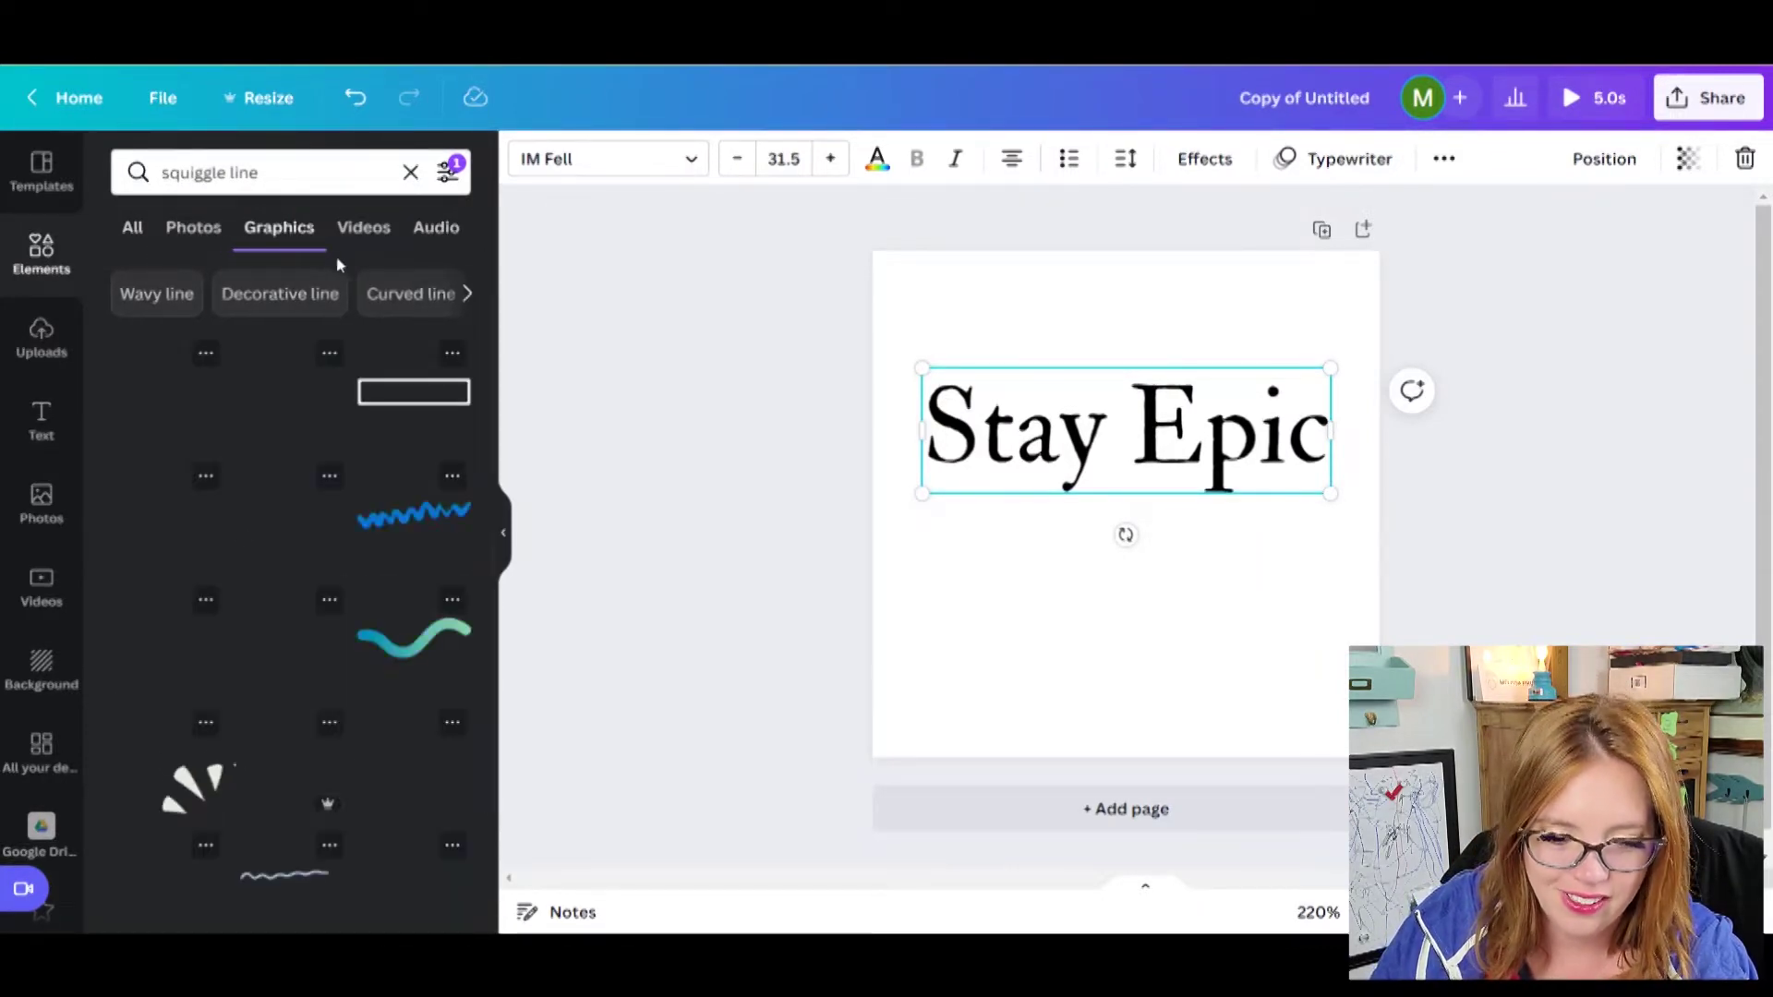
pyautogui.click(448, 173)
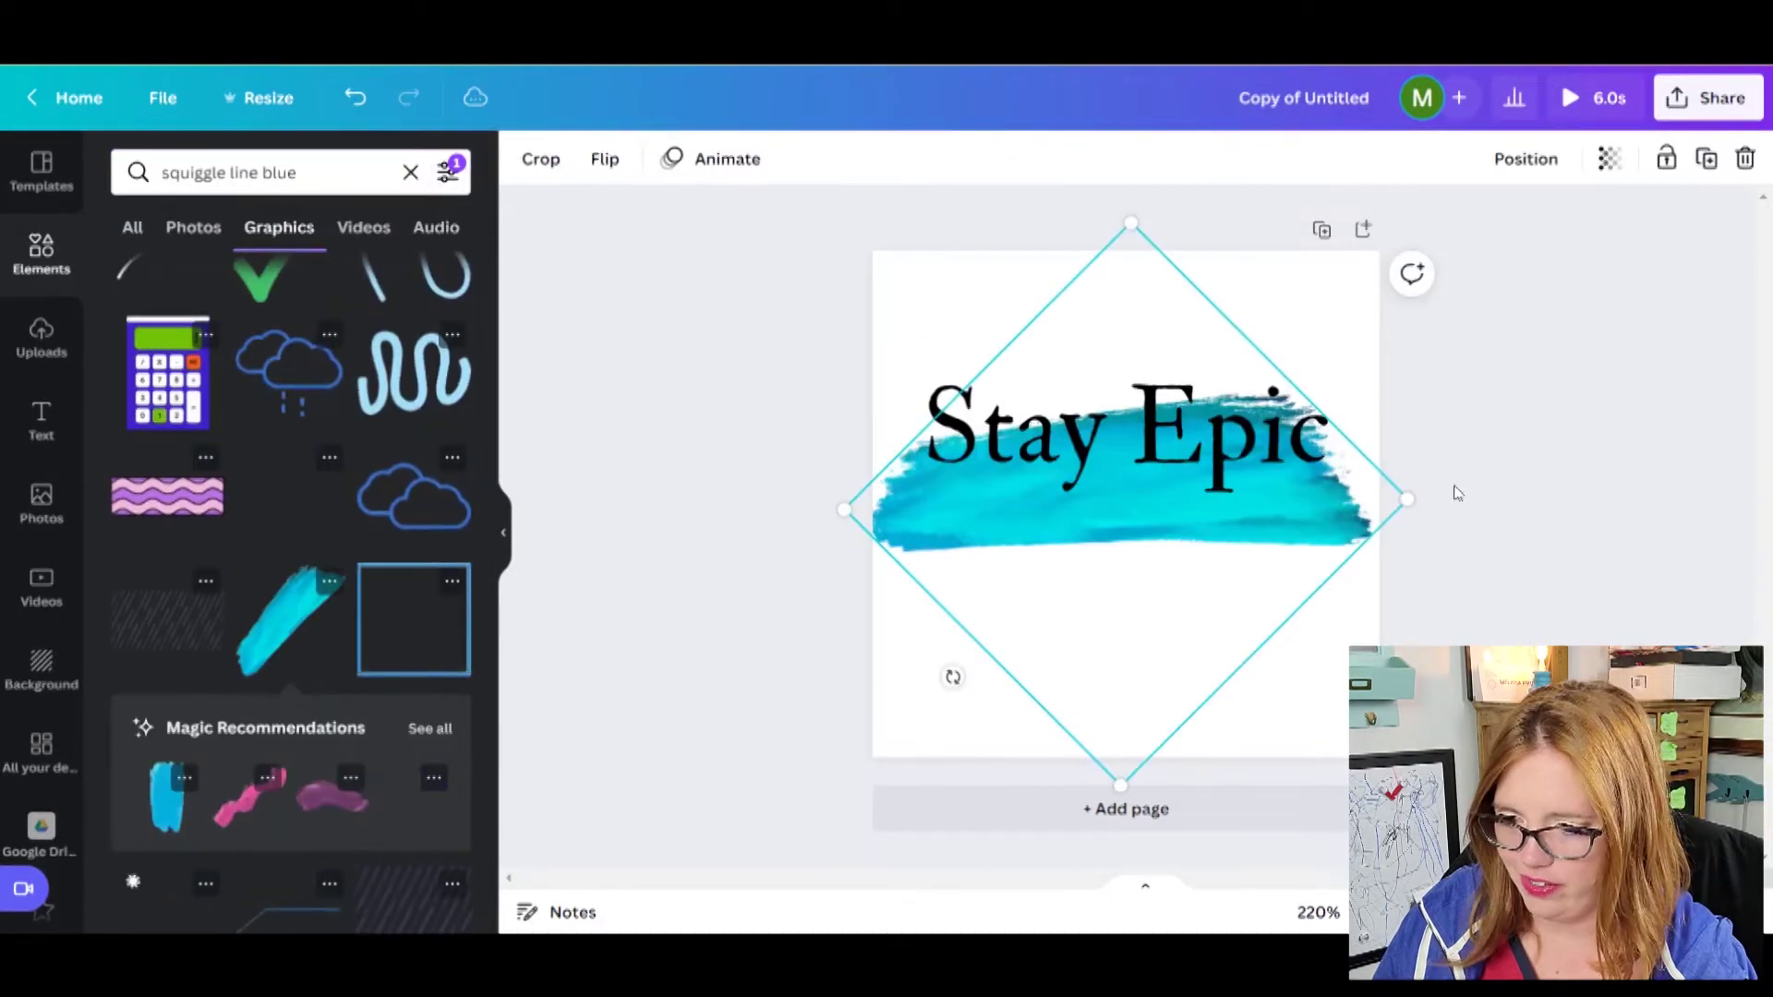
# Step: Stretch the turquoise brush stroke across the page beneath Stay Epic, then preview the design
pyautogui.moveTo(1453, 490); pyautogui.dragTo(1318, 507)
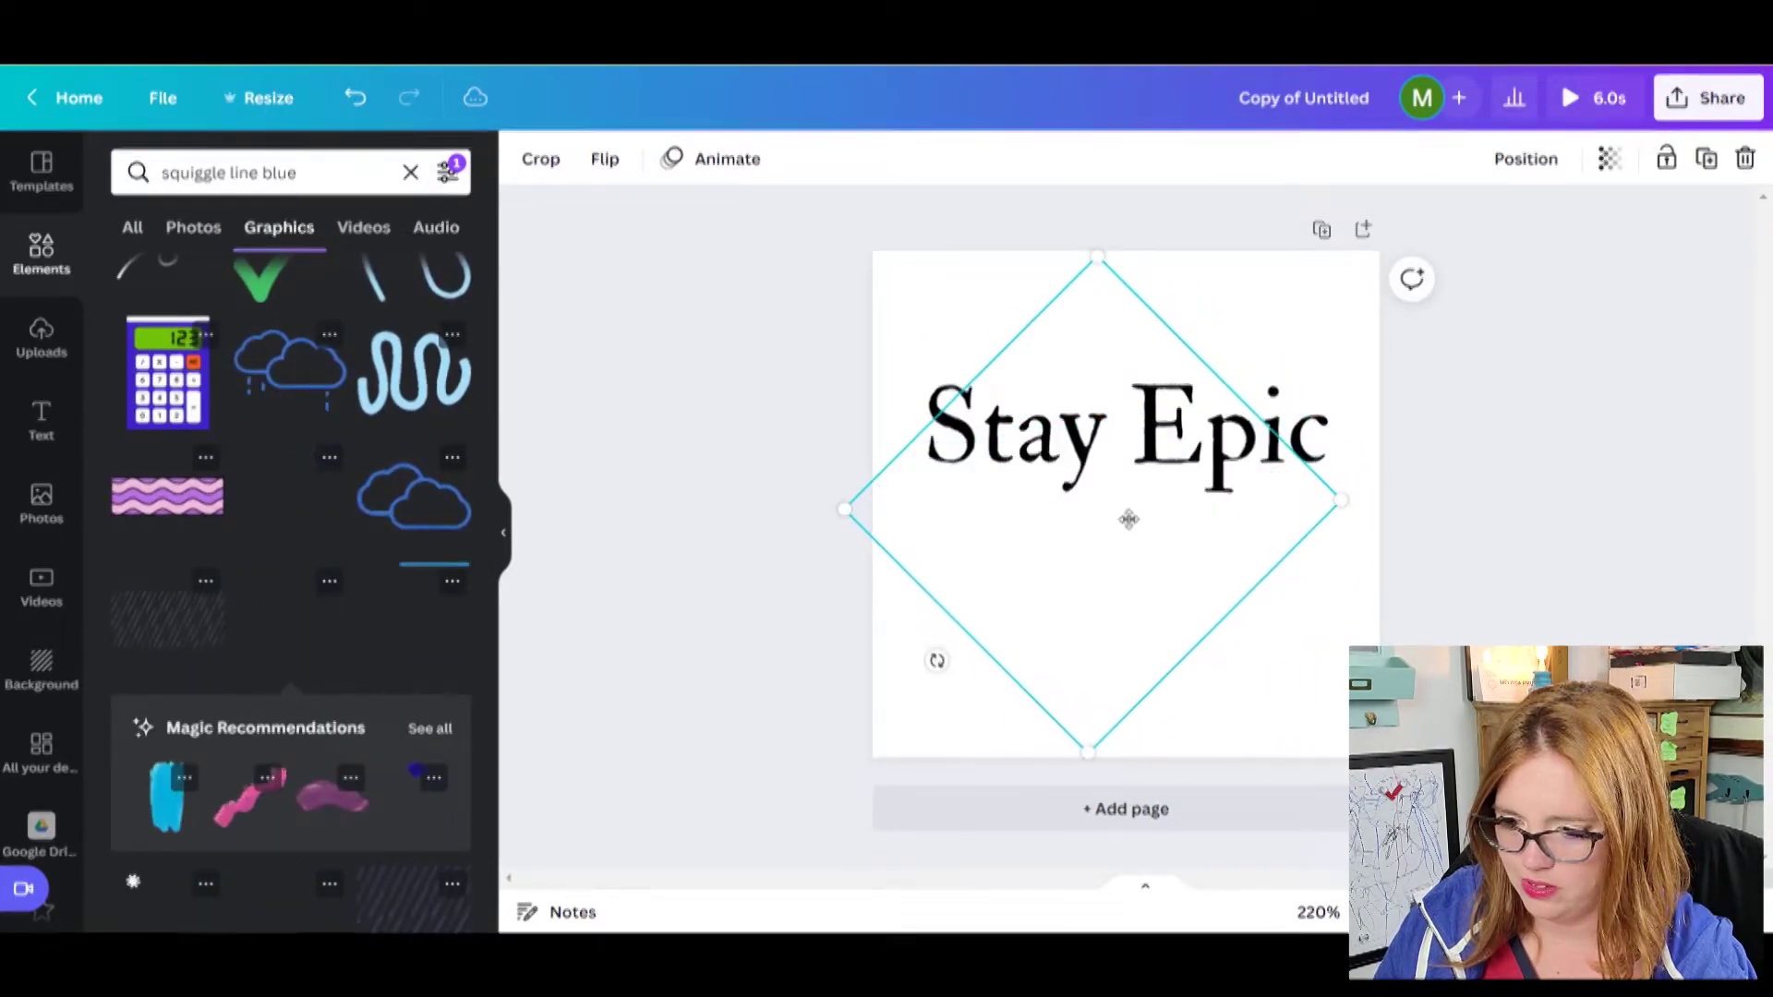
pyautogui.moveTo(1128, 515); pyautogui.dragTo(1159, 532)
pyautogui.click(1612, 100)
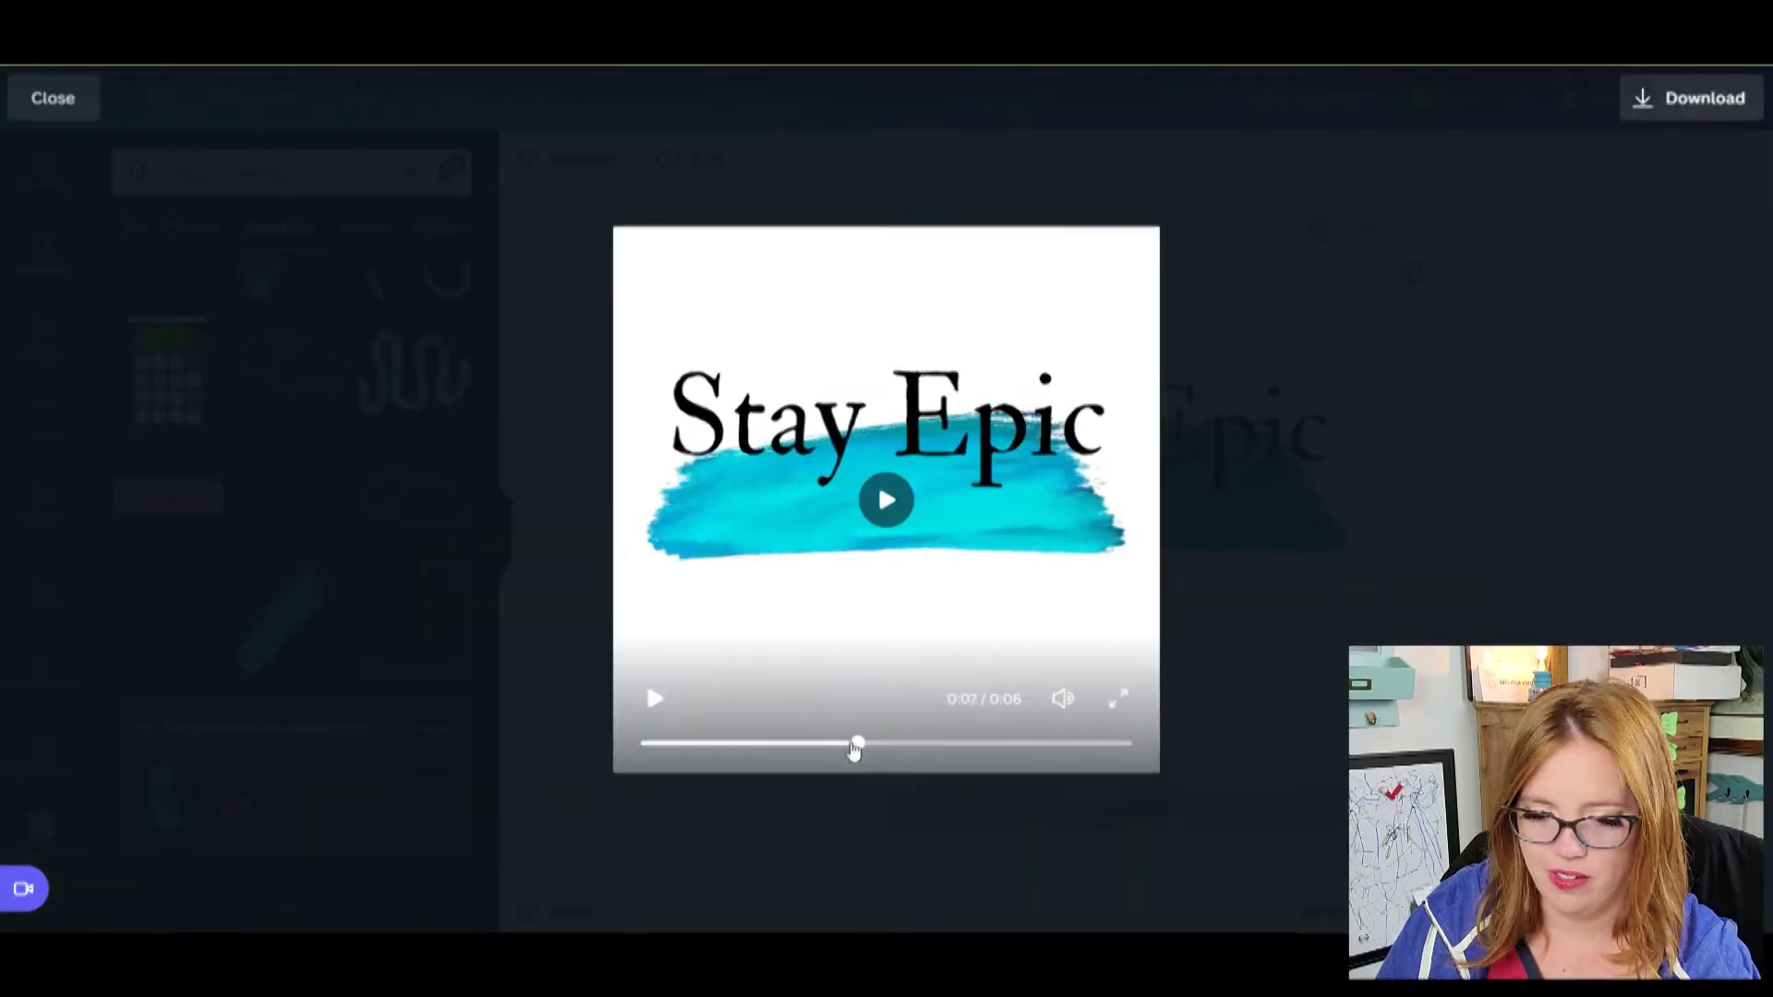
# Step: Review the 6-second preview, then shorten the page duration to 1.0s
pyautogui.moveTo(855, 748); pyautogui.dragTo(597, 755)
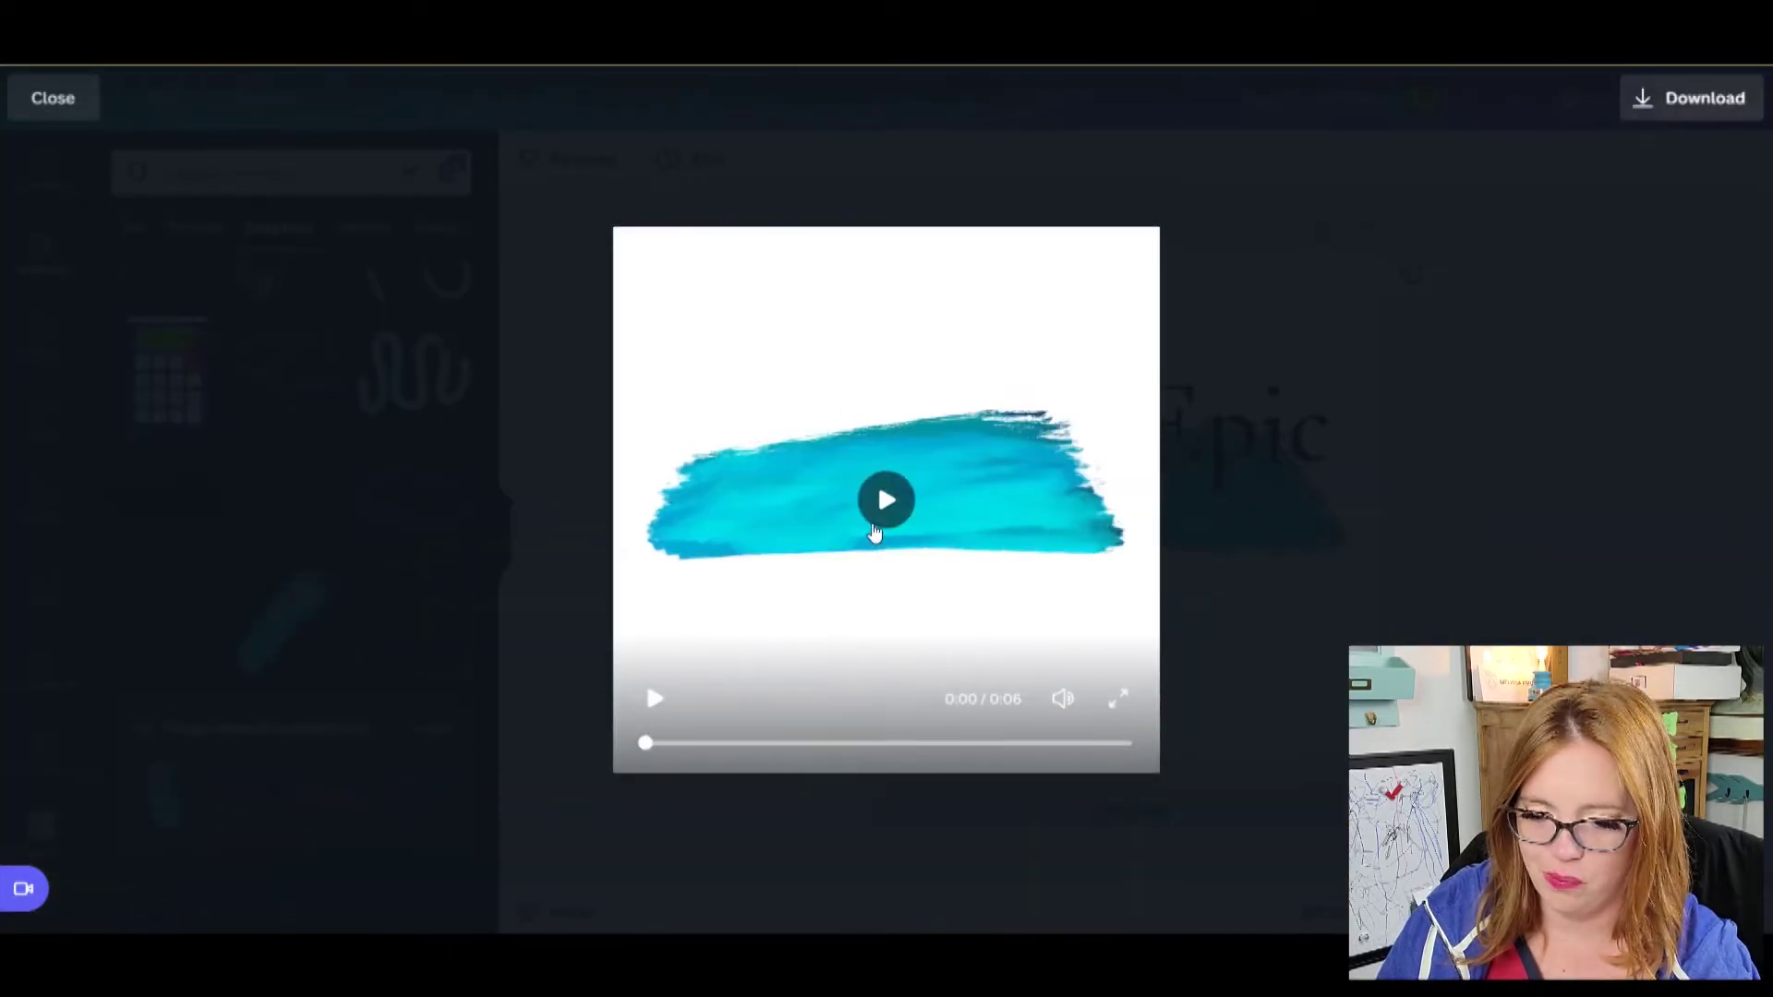
pyautogui.click(76, 103)
pyautogui.click(695, 163)
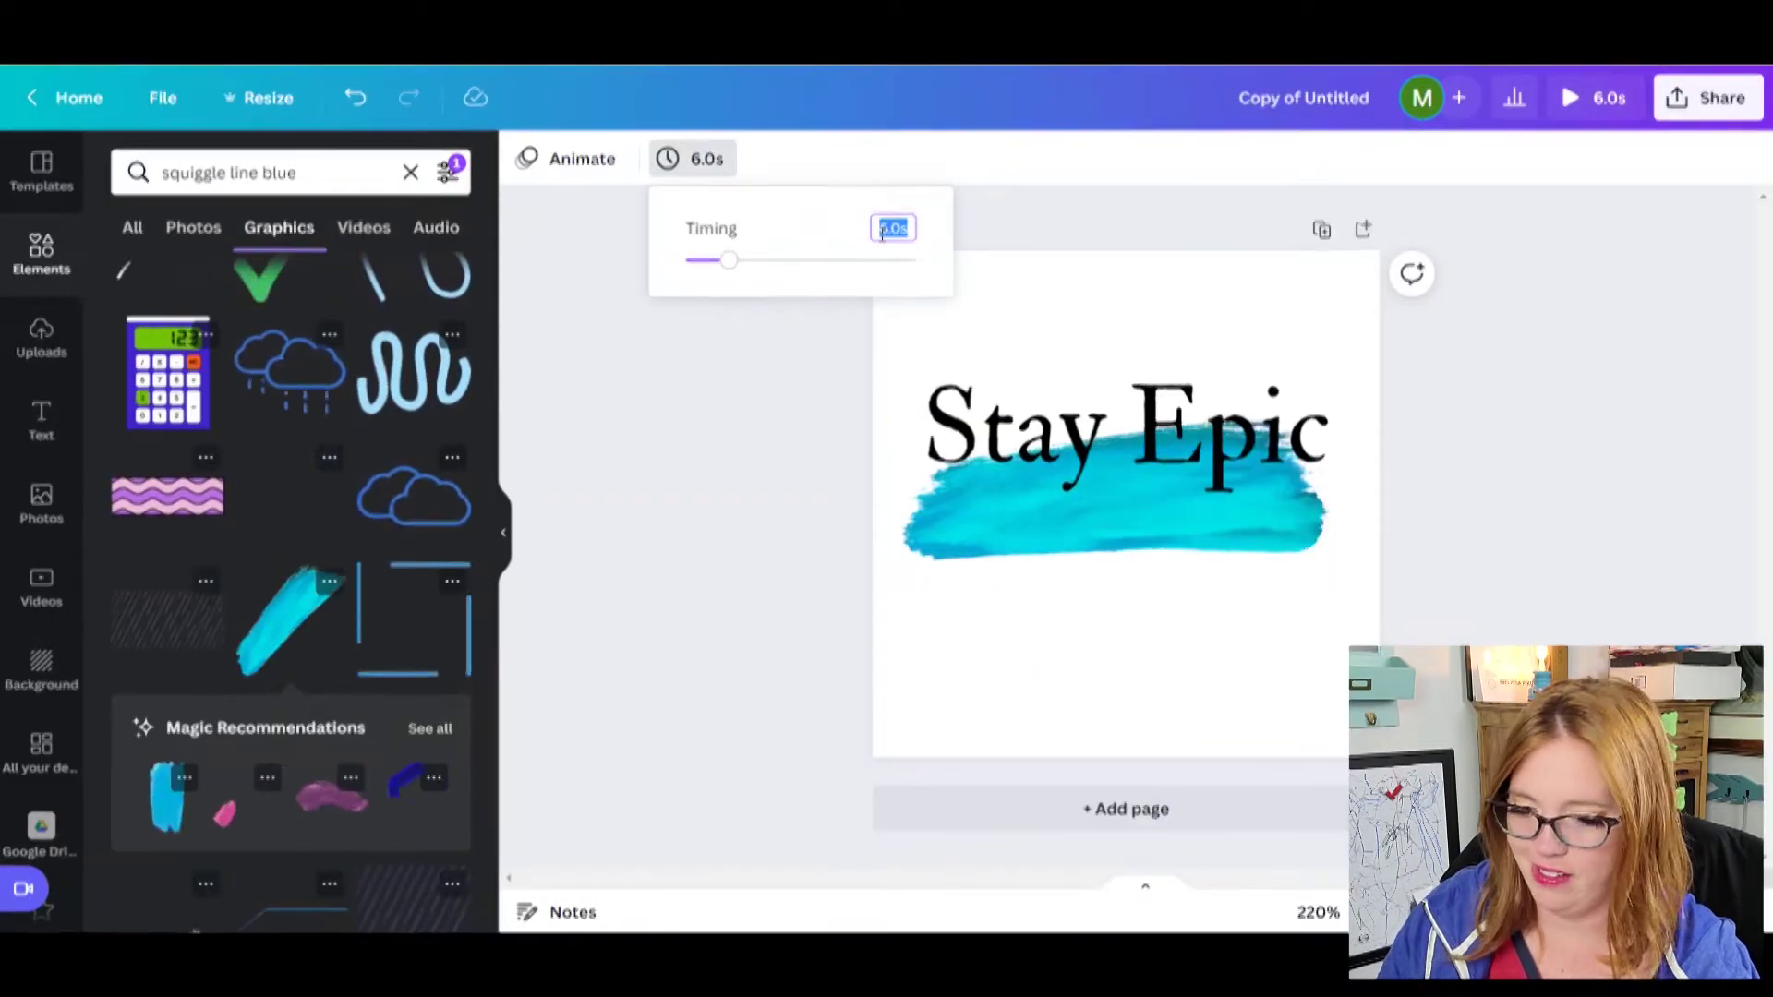
pyautogui.click(814, 500)
# Step: Preview the 1-second animation and bring up the design's Share options
pyautogui.click(1593, 98)
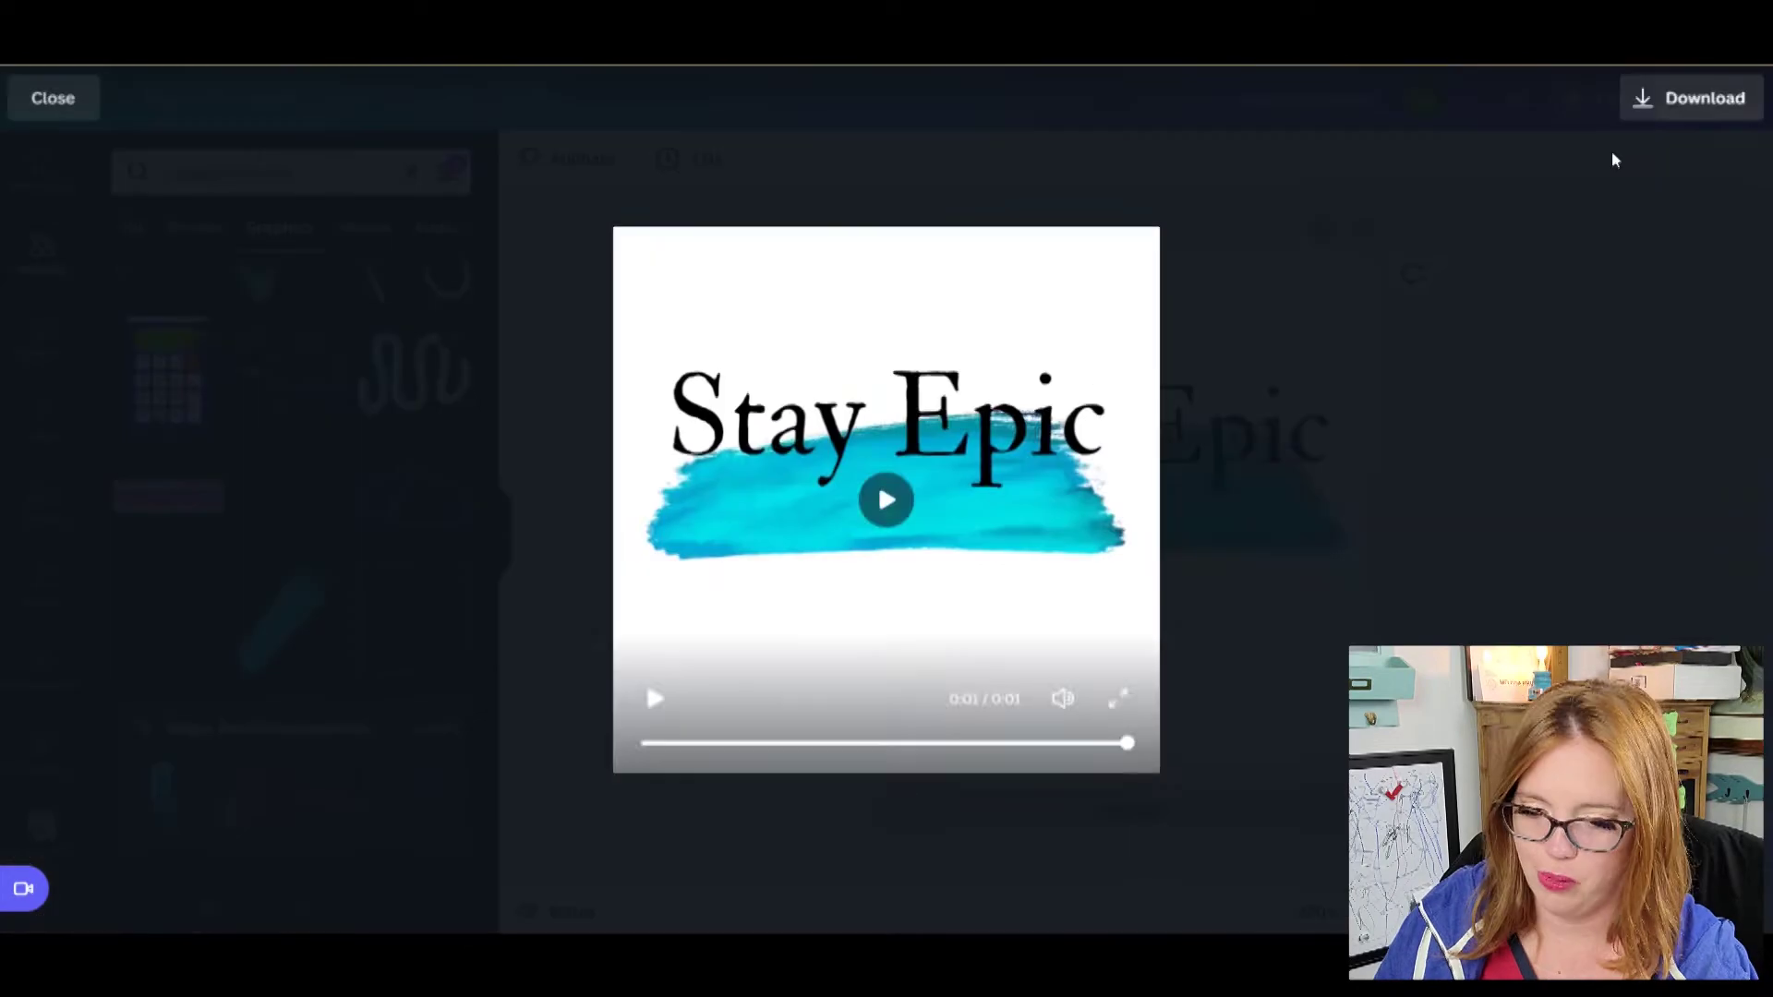
pyautogui.click(1615, 161)
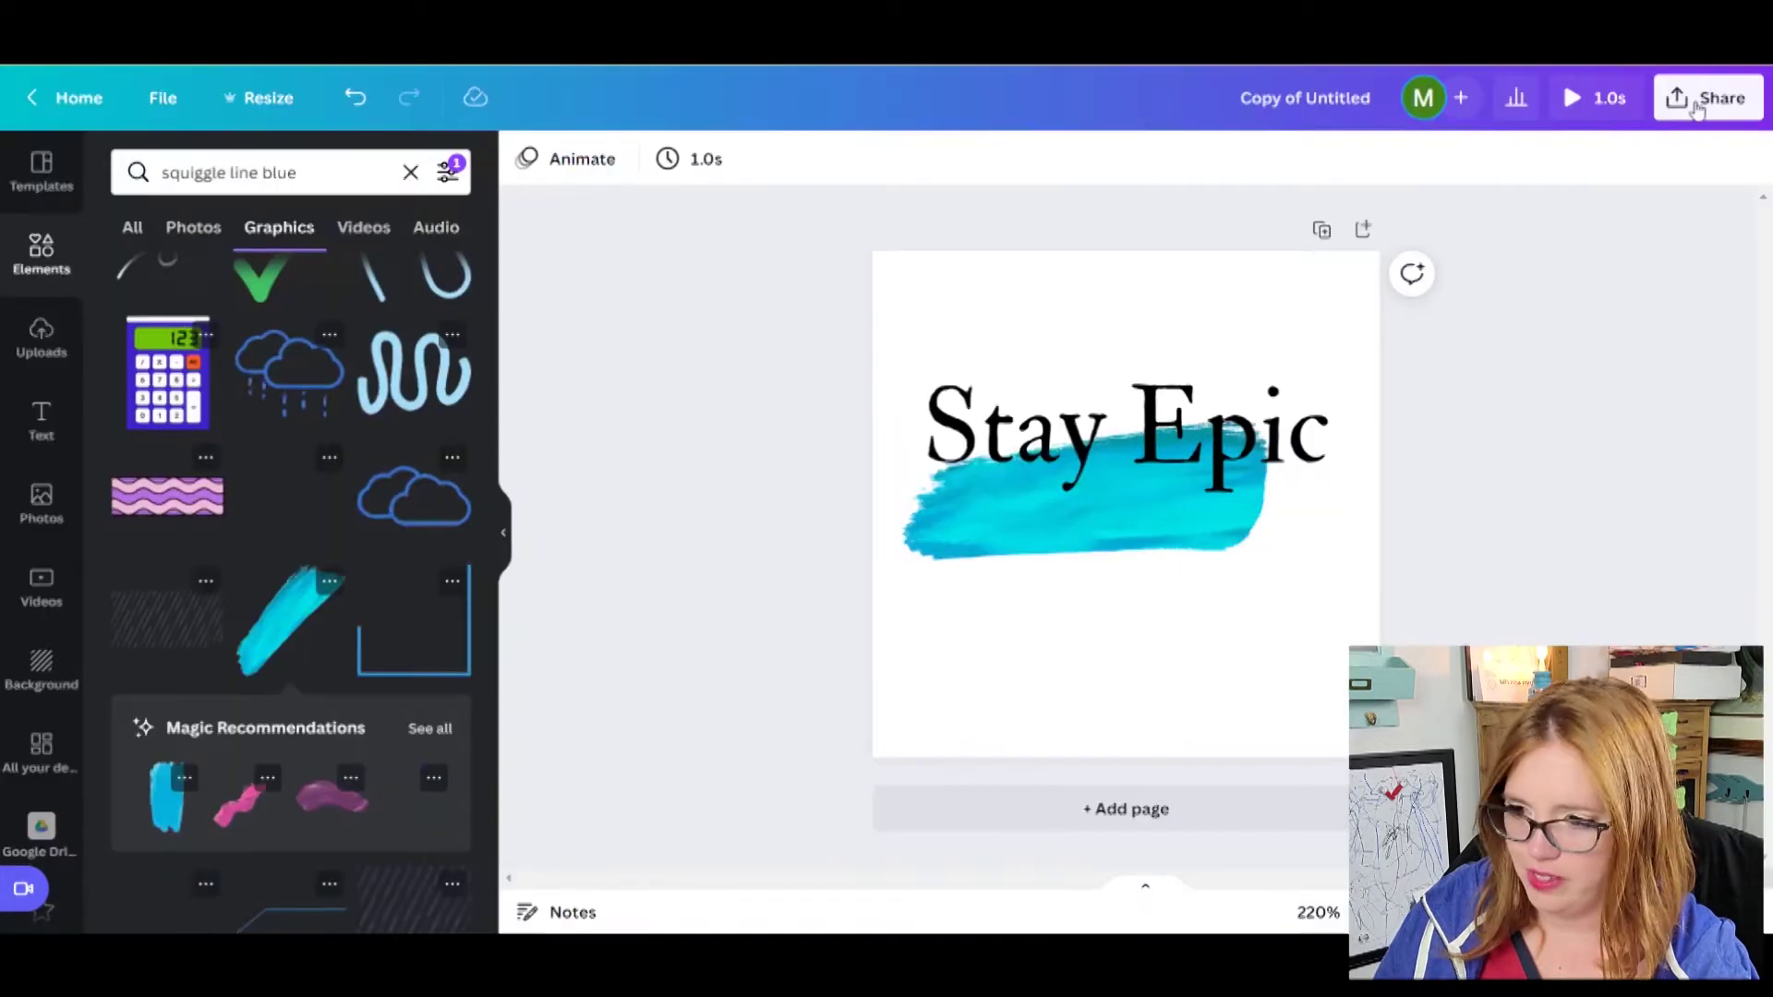
pyautogui.click(1749, 115)
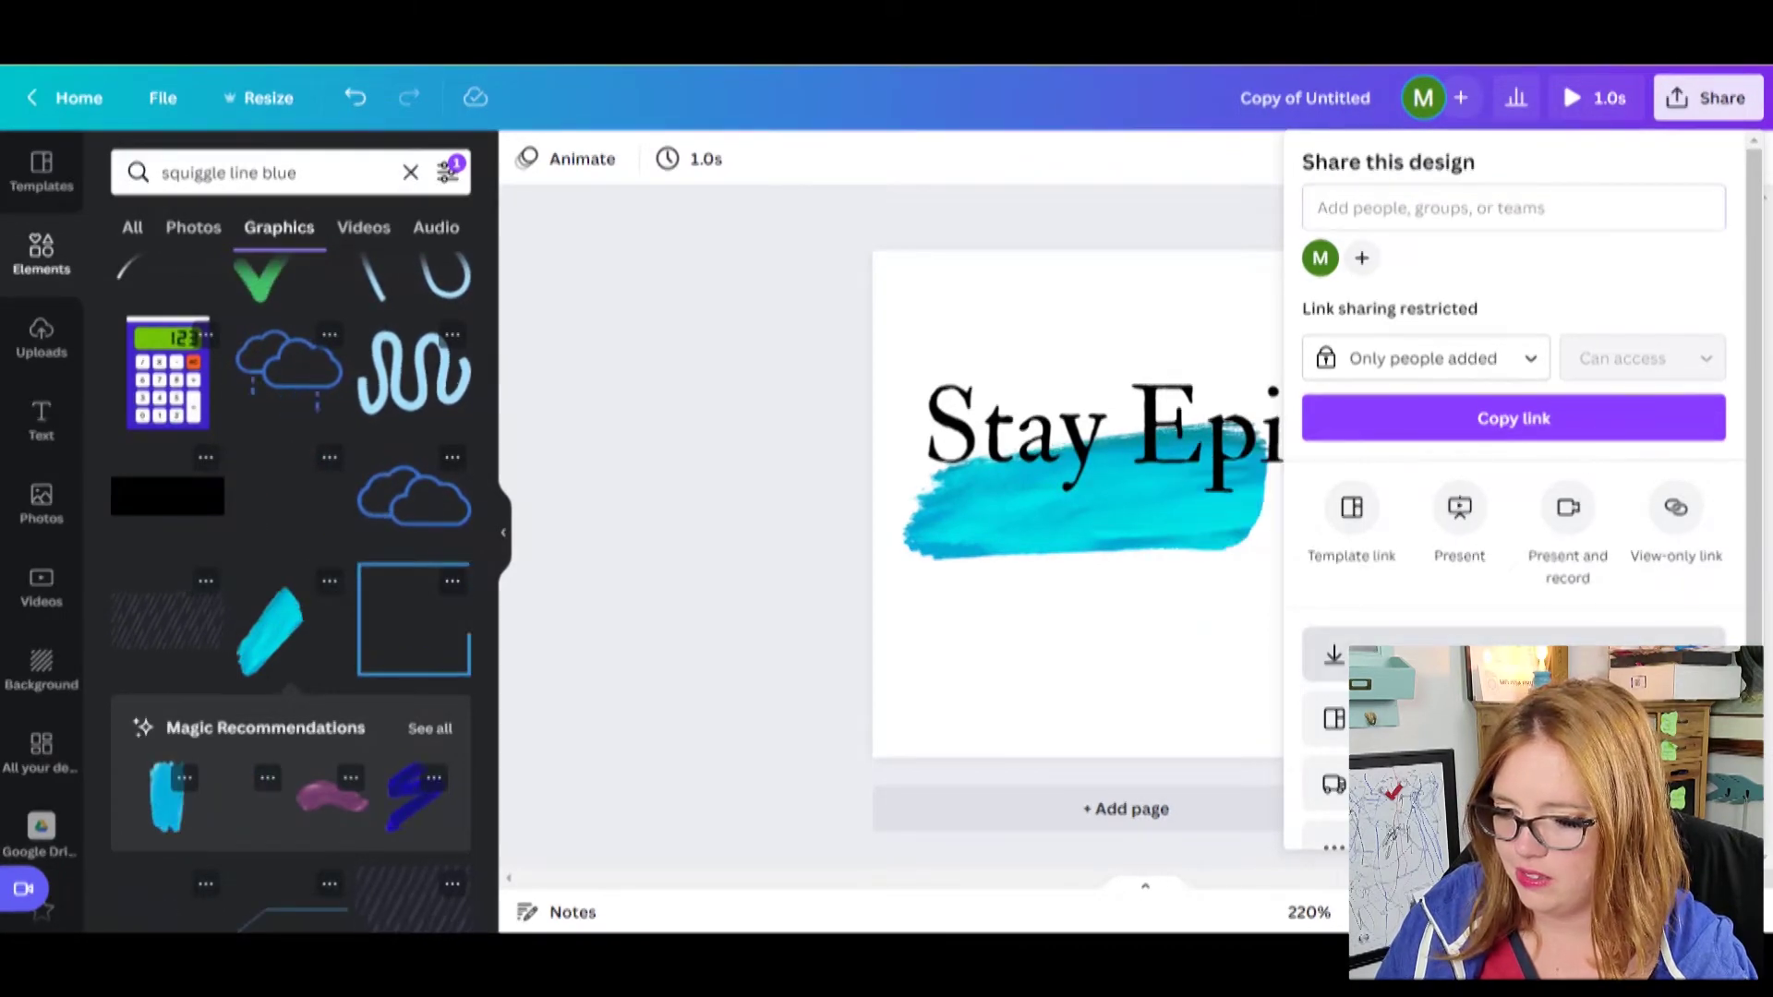
# Step: Download the design as 'stay epic.gif' and move to the blank Google Docs document
pyautogui.click(1561, 655)
pyautogui.click(1564, 274)
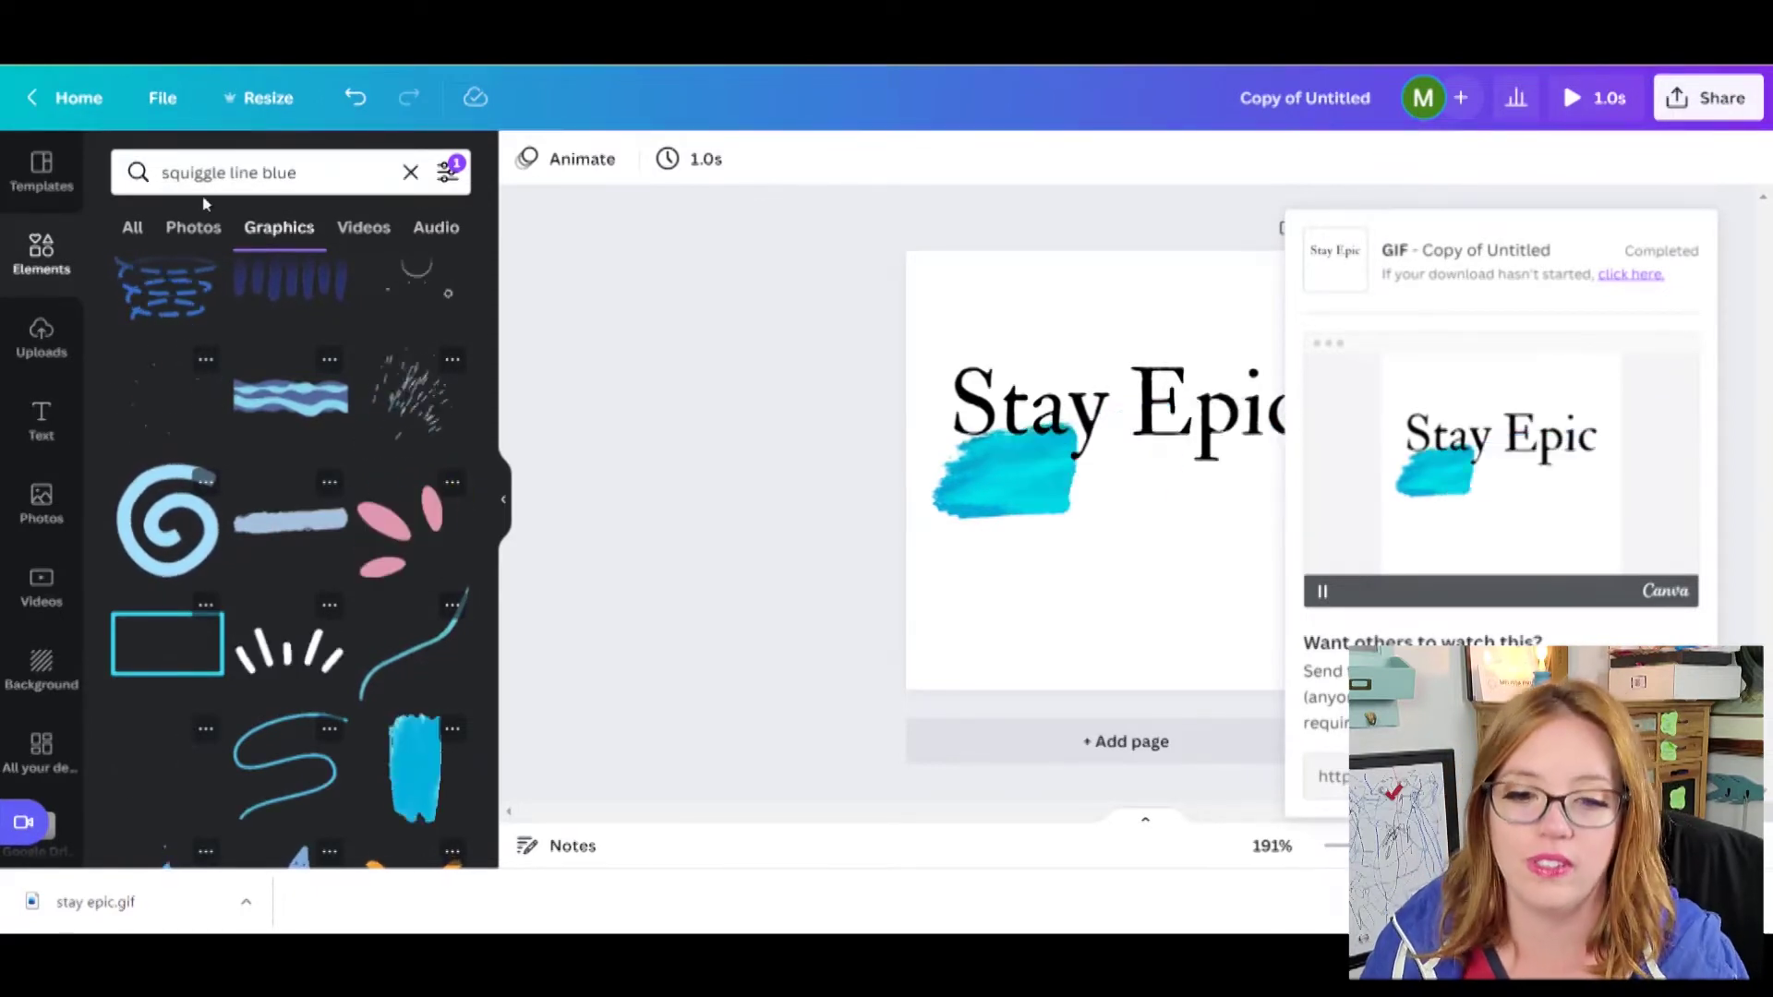
pyautogui.hotkey('ctrl', 'Tab')
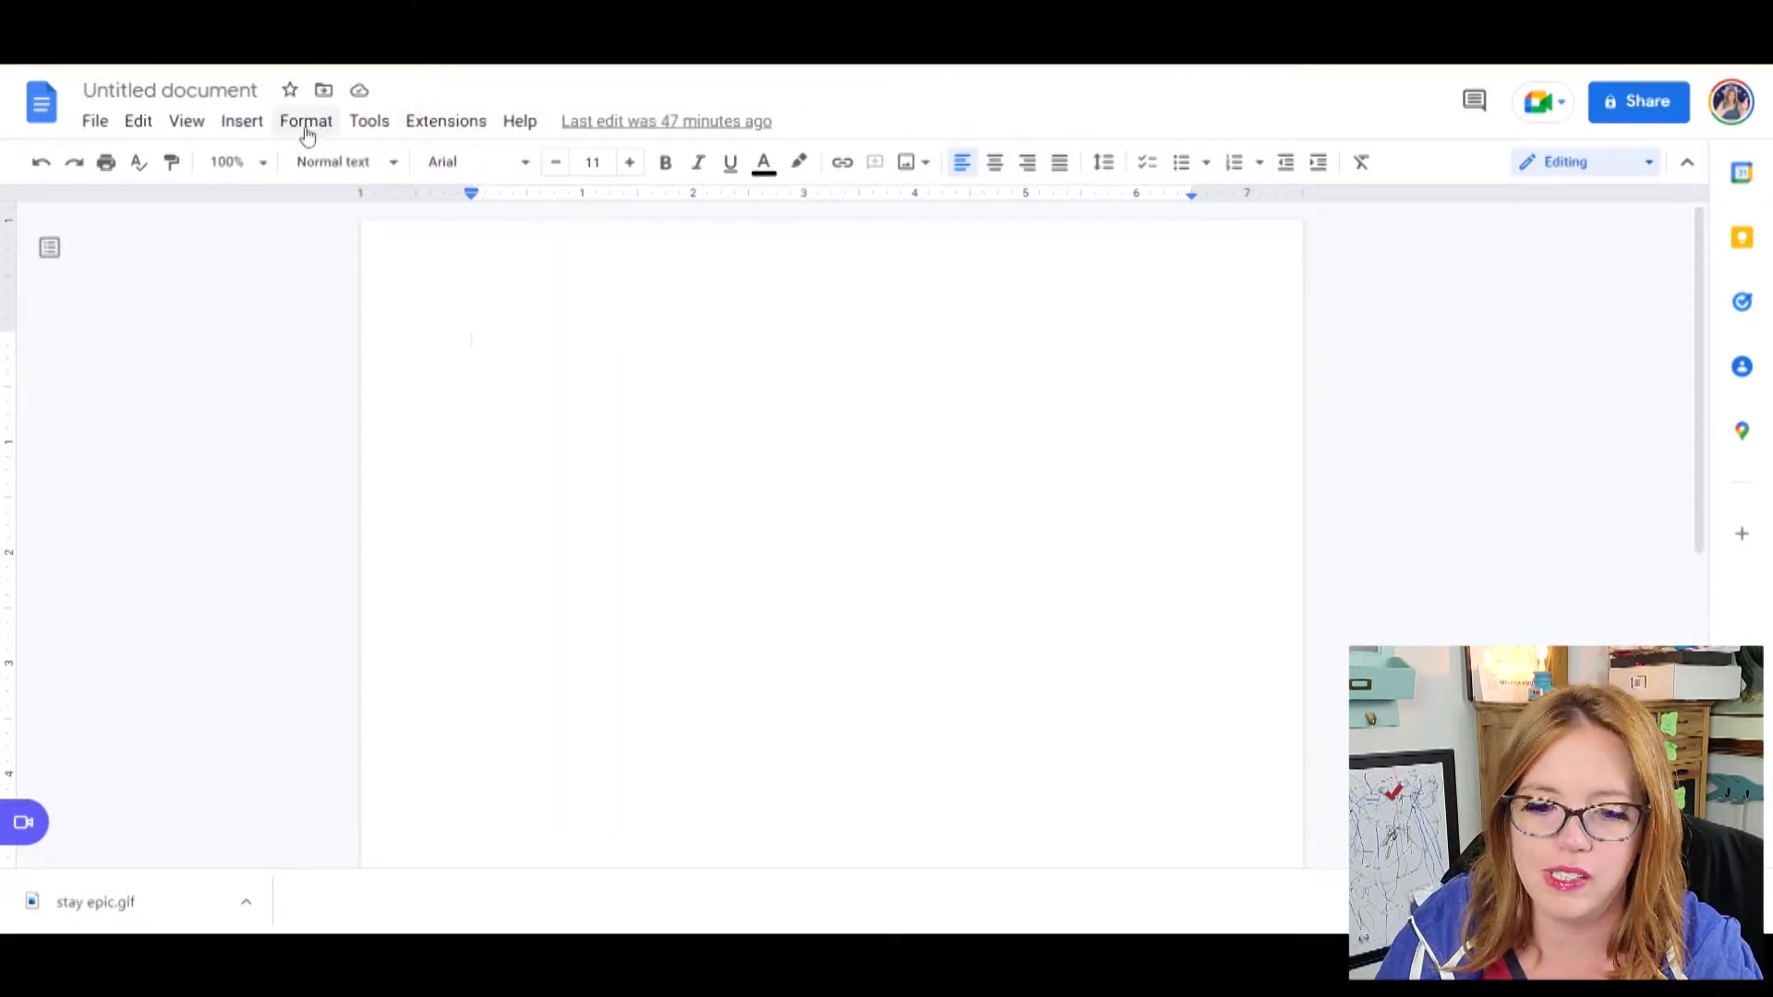
# Step: Insert a 2 x 1 table into the Untitled document
pyautogui.click(242, 121)
pyautogui.moveTo(303, 214)
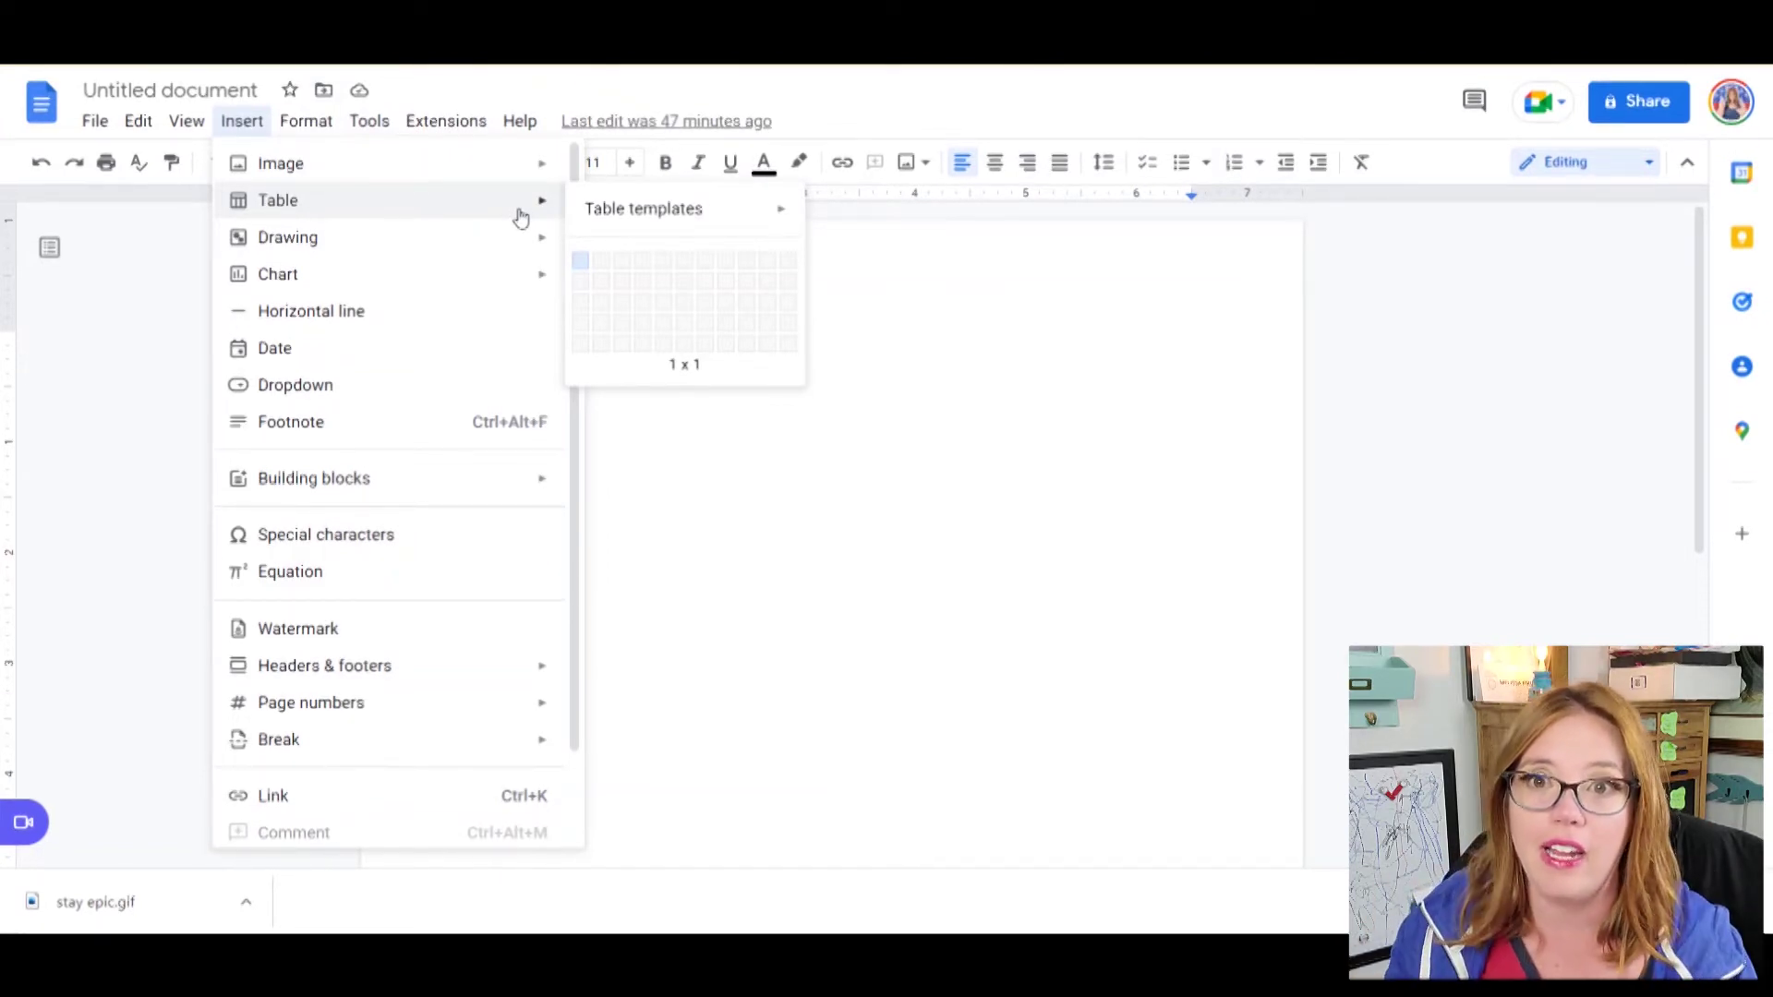
pyautogui.click(601, 266)
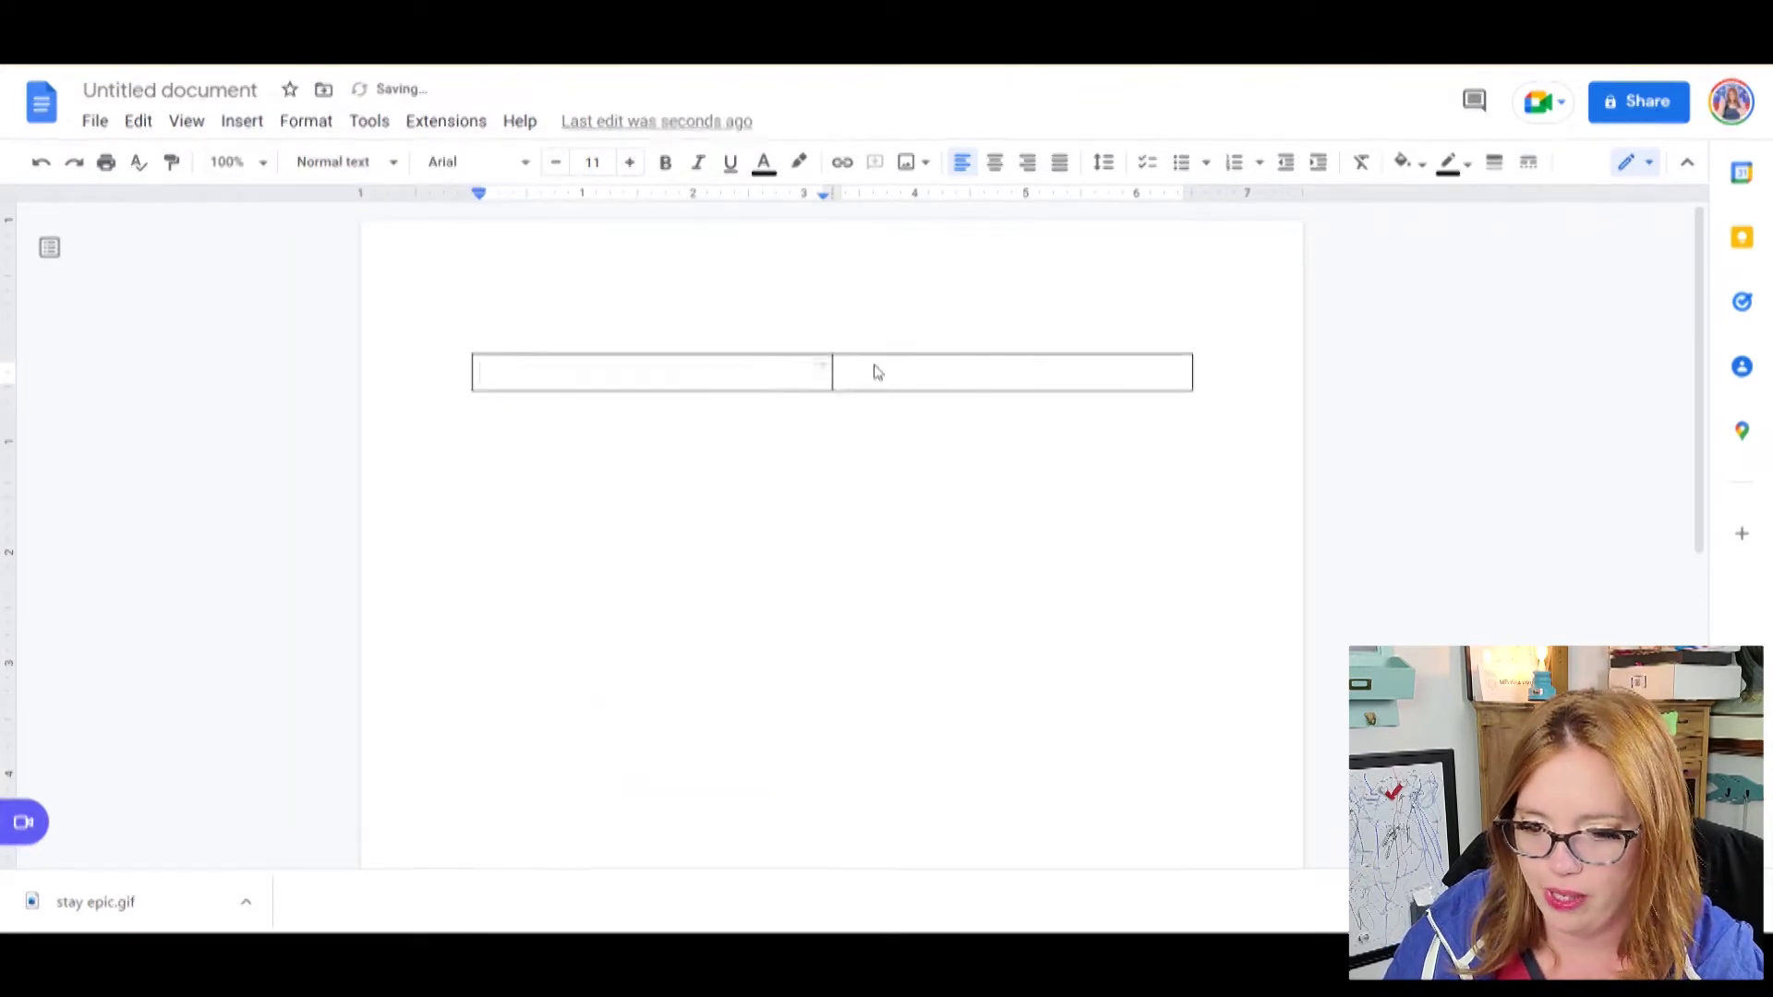
# Step: Upload the google profile gif into the left table cell, leaving the right cell empty
pyautogui.click(253, 127)
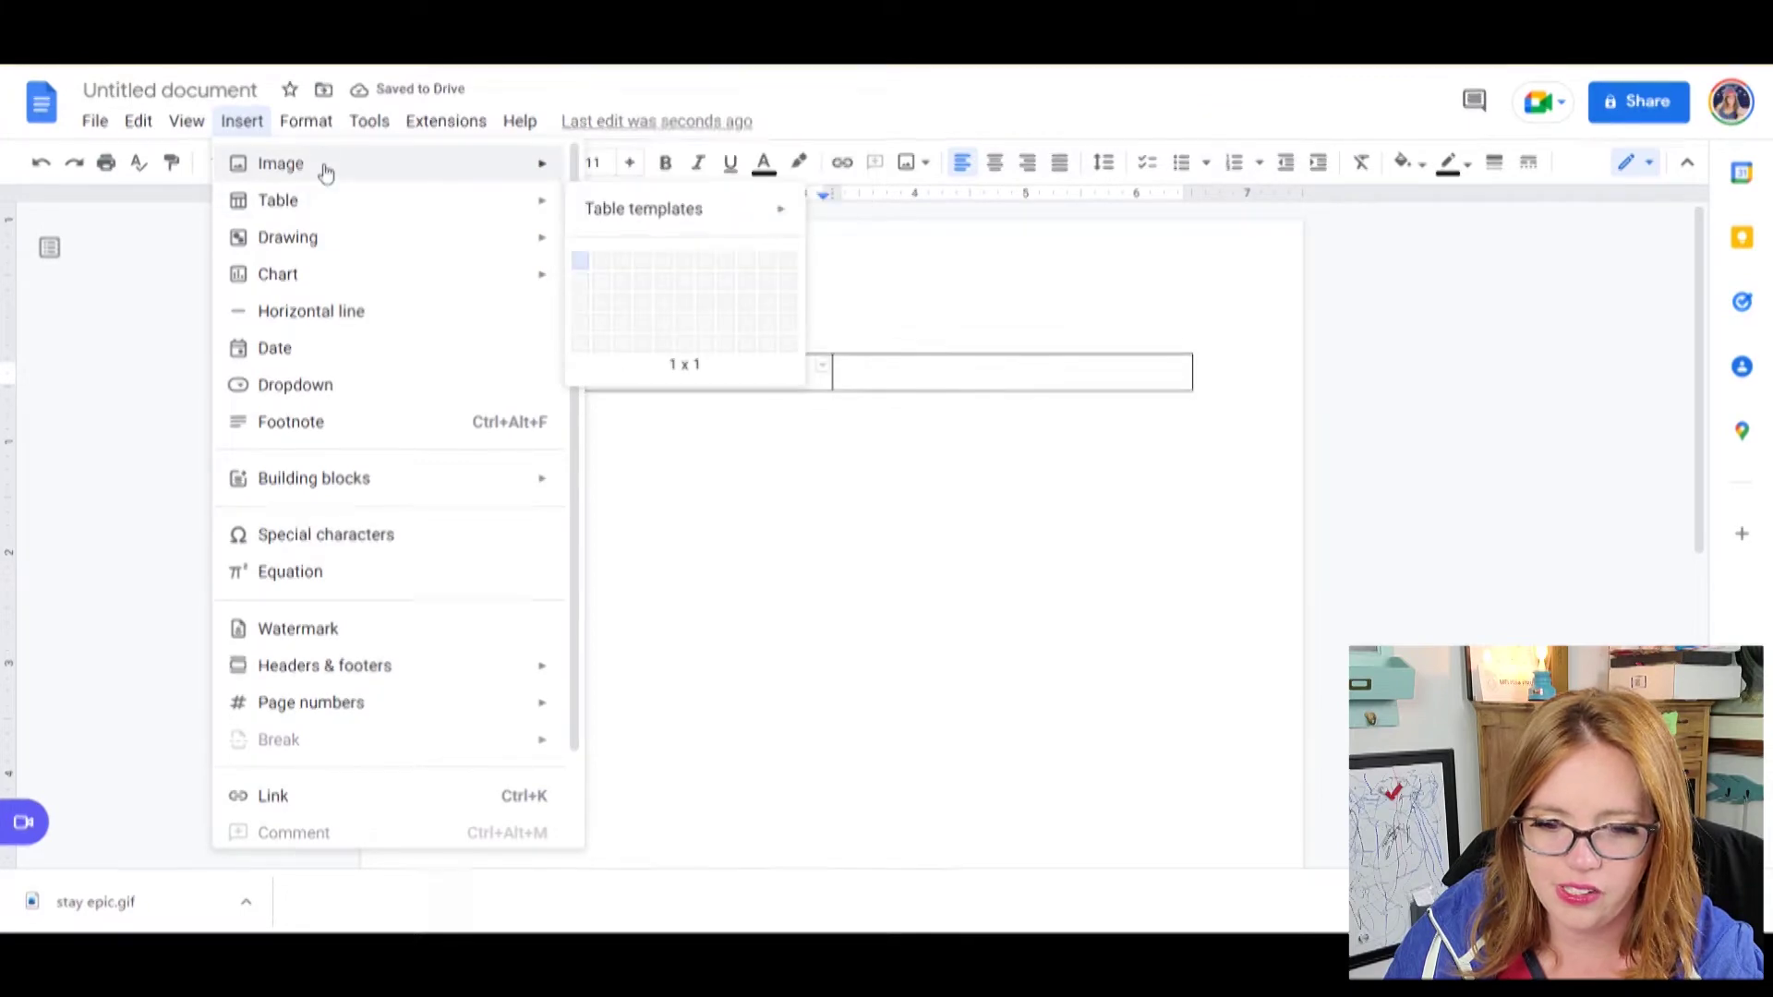
pyautogui.moveTo(328, 175)
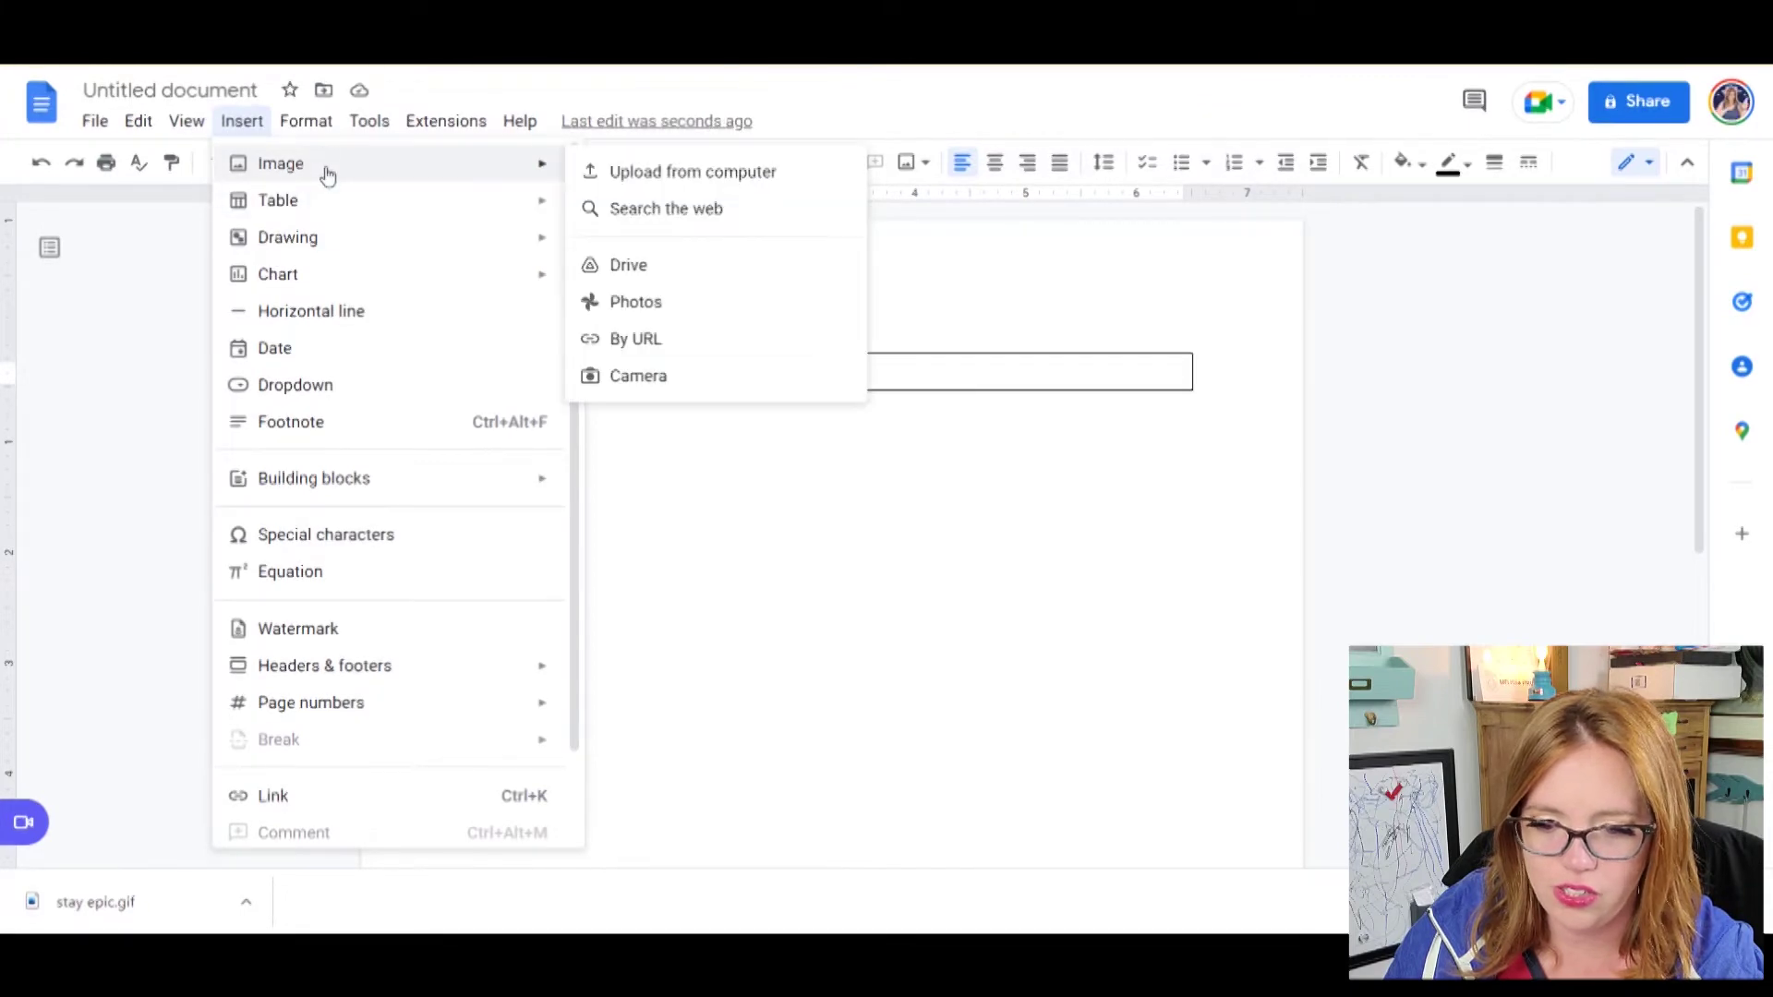
pyautogui.click(716, 173)
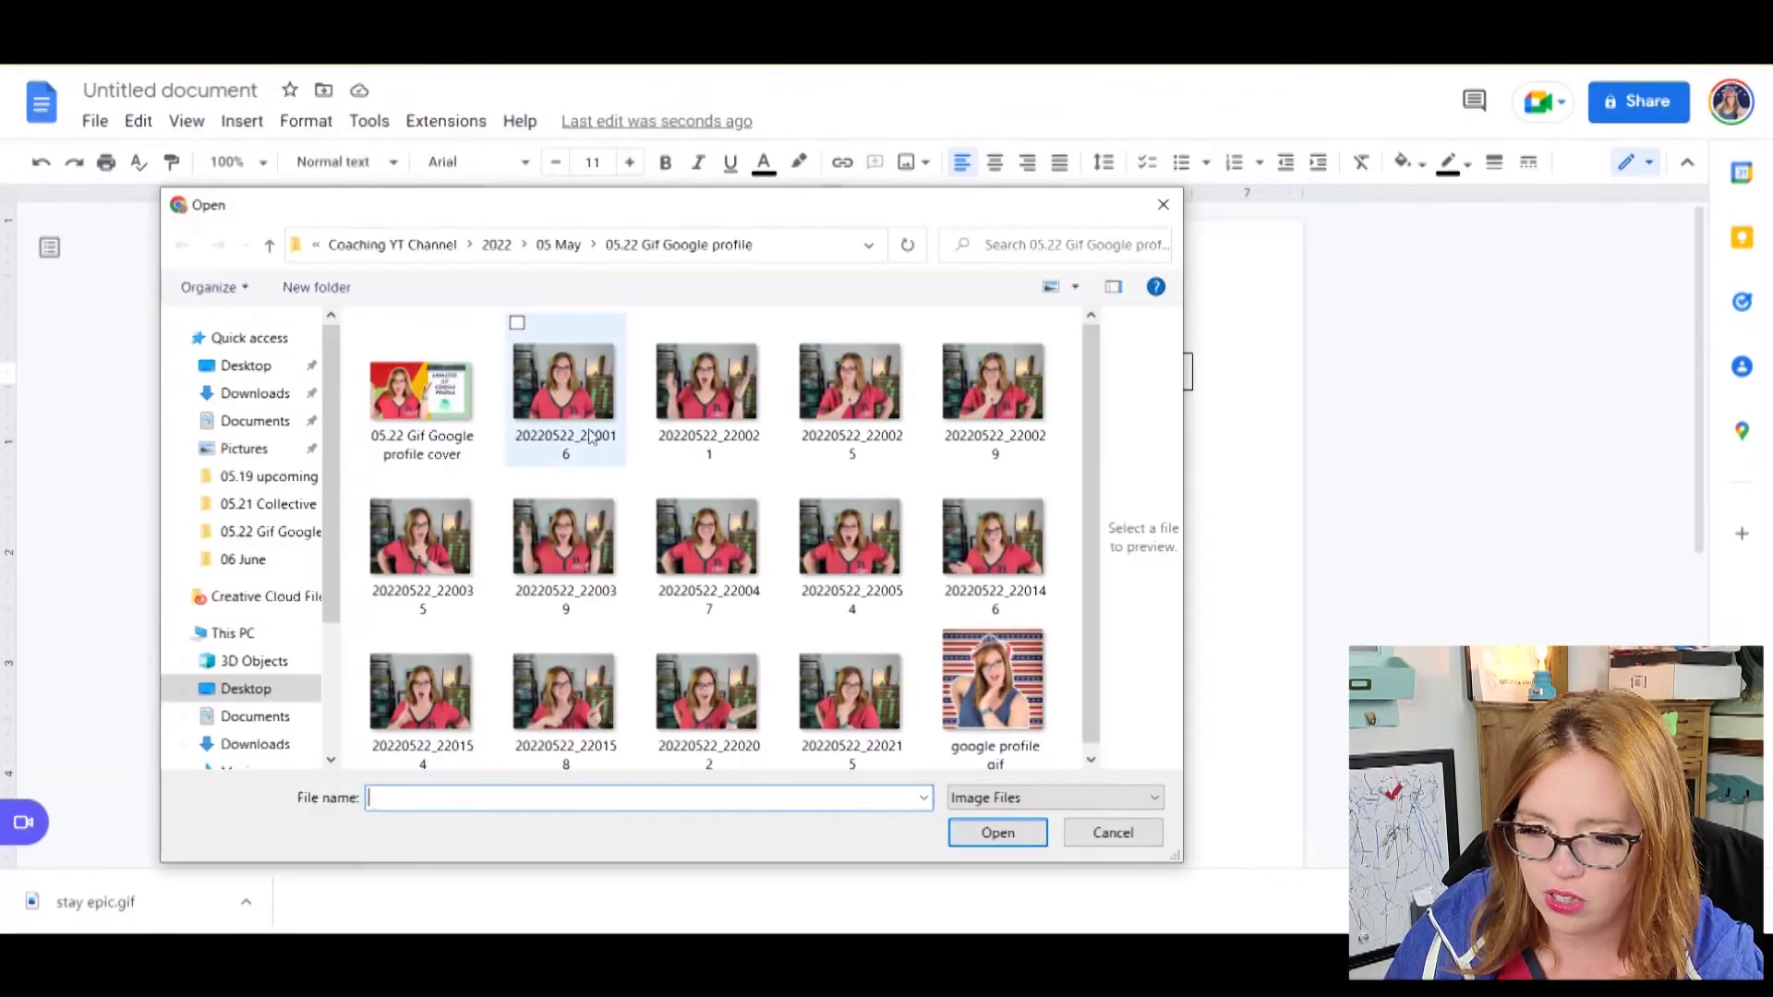
pyautogui.doubleClick(993, 683)
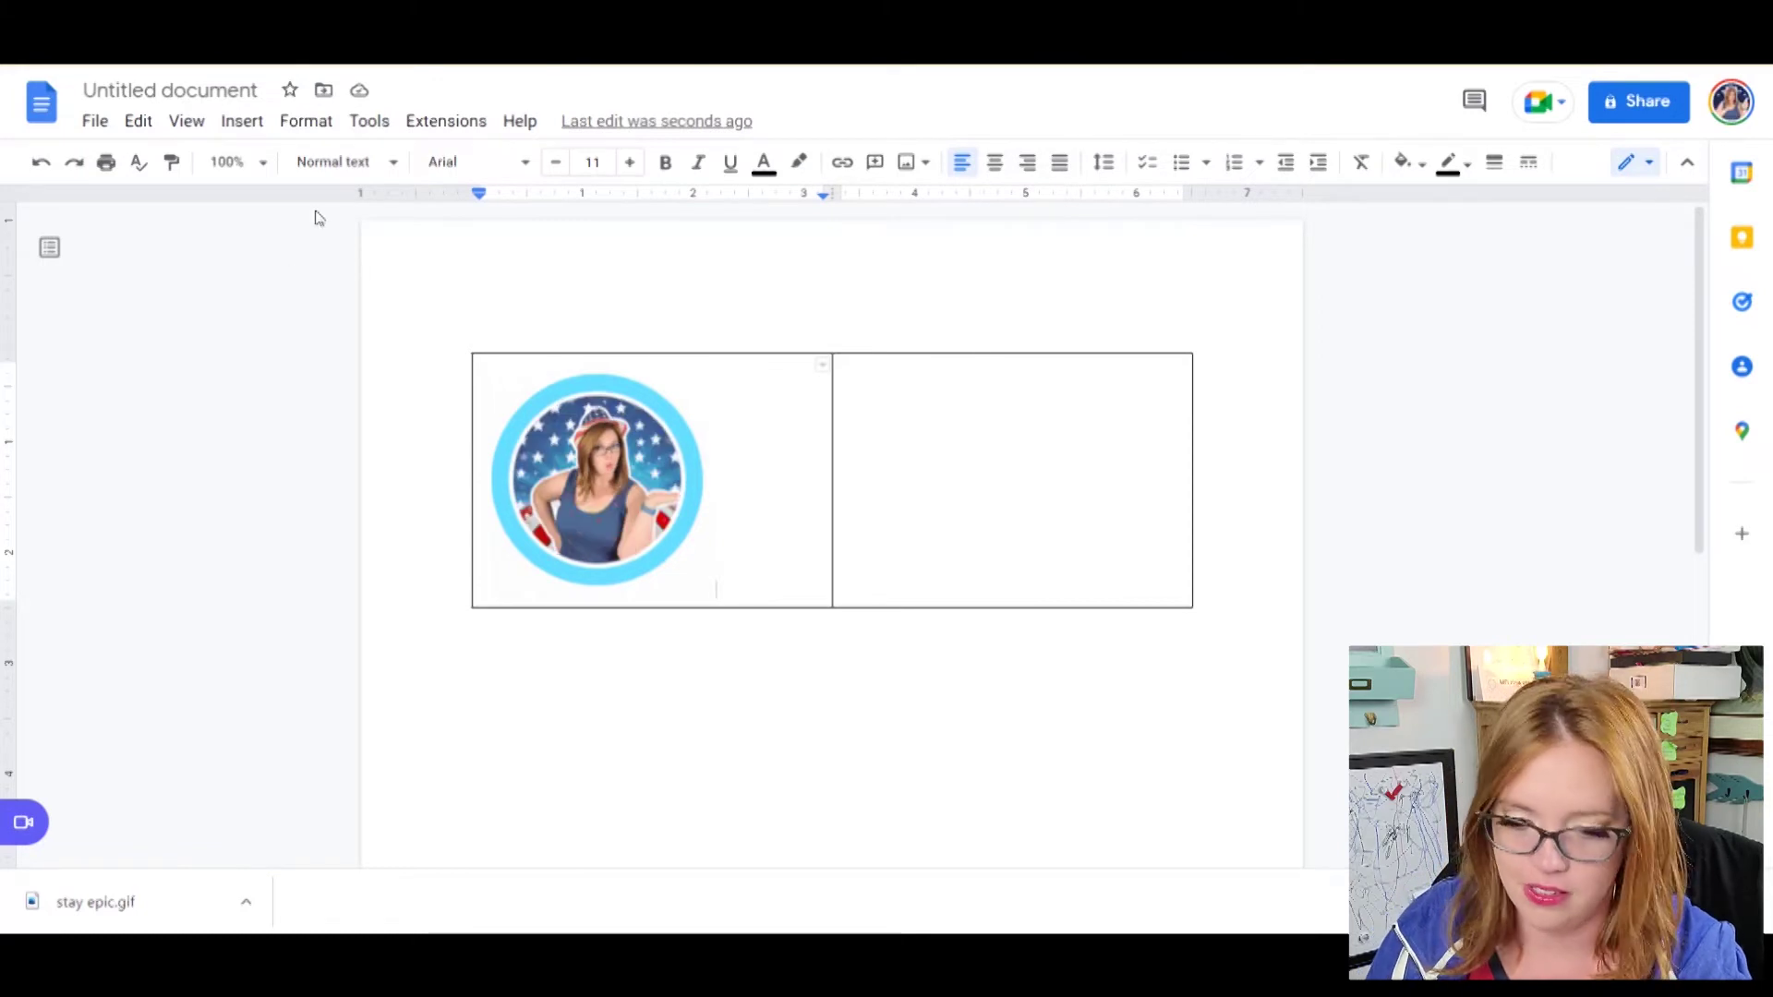
pyautogui.click(947, 435)
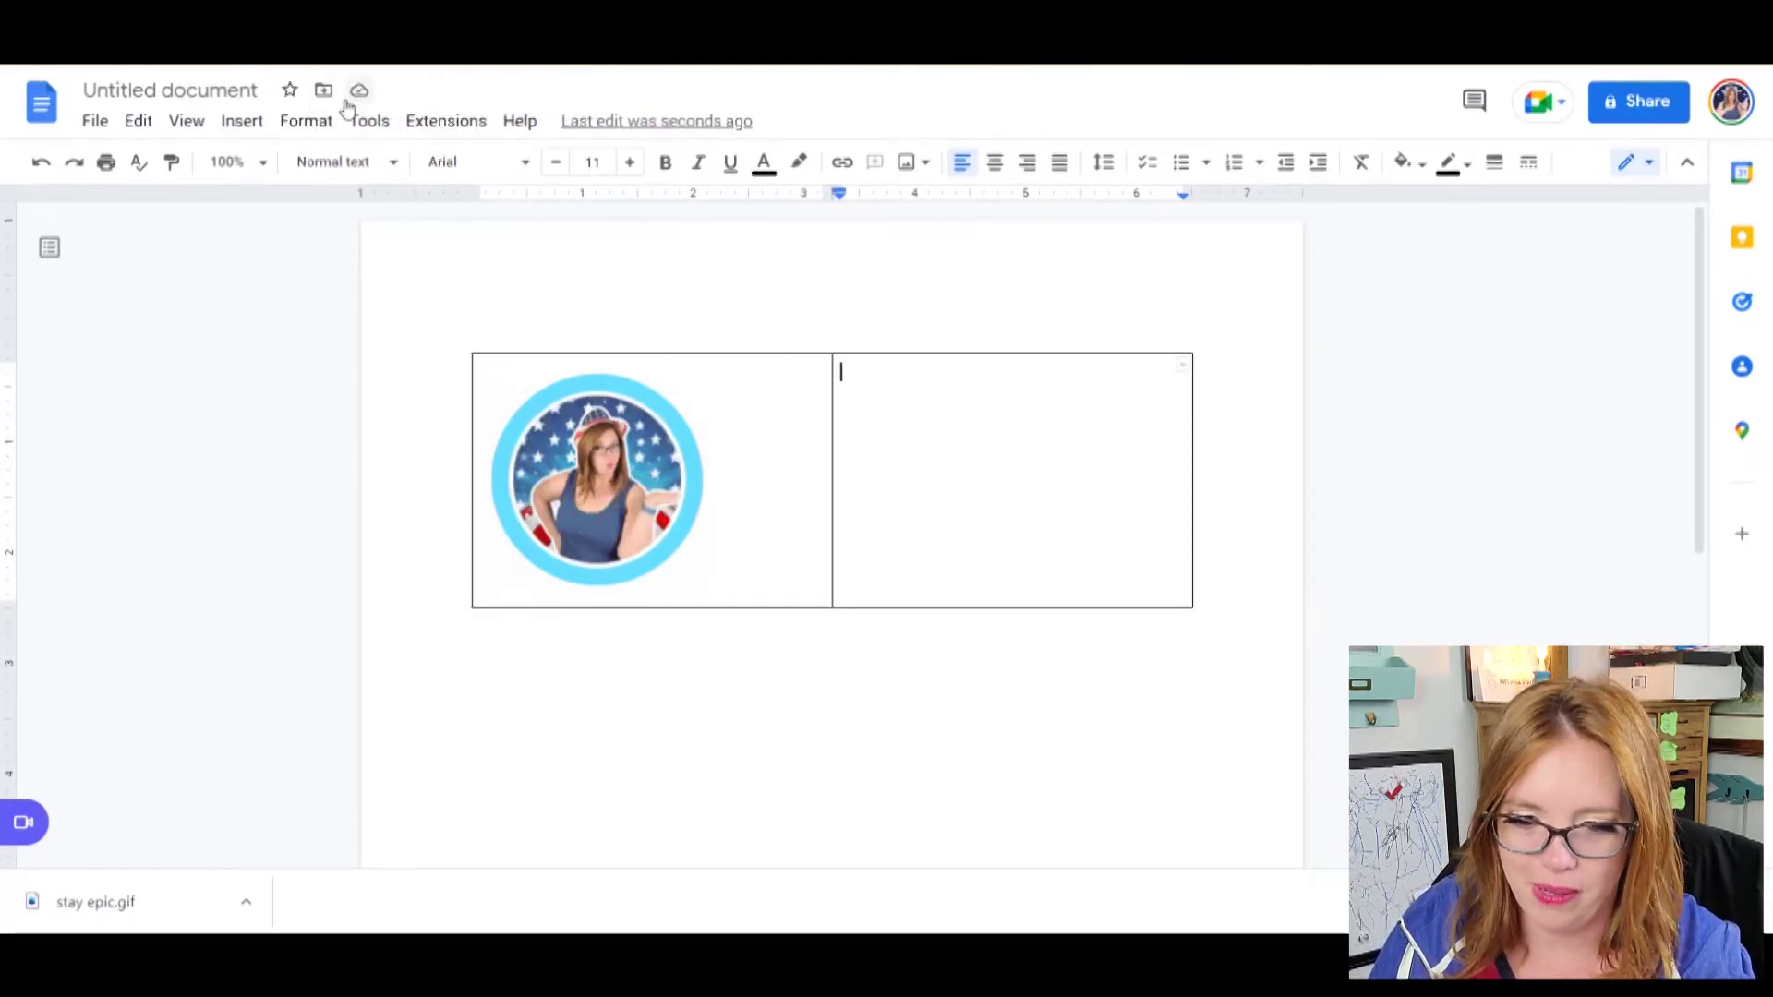
# Step: Insert the Stay Epic GIF and drag it into the table's right cell
pyautogui.click(257, 135)
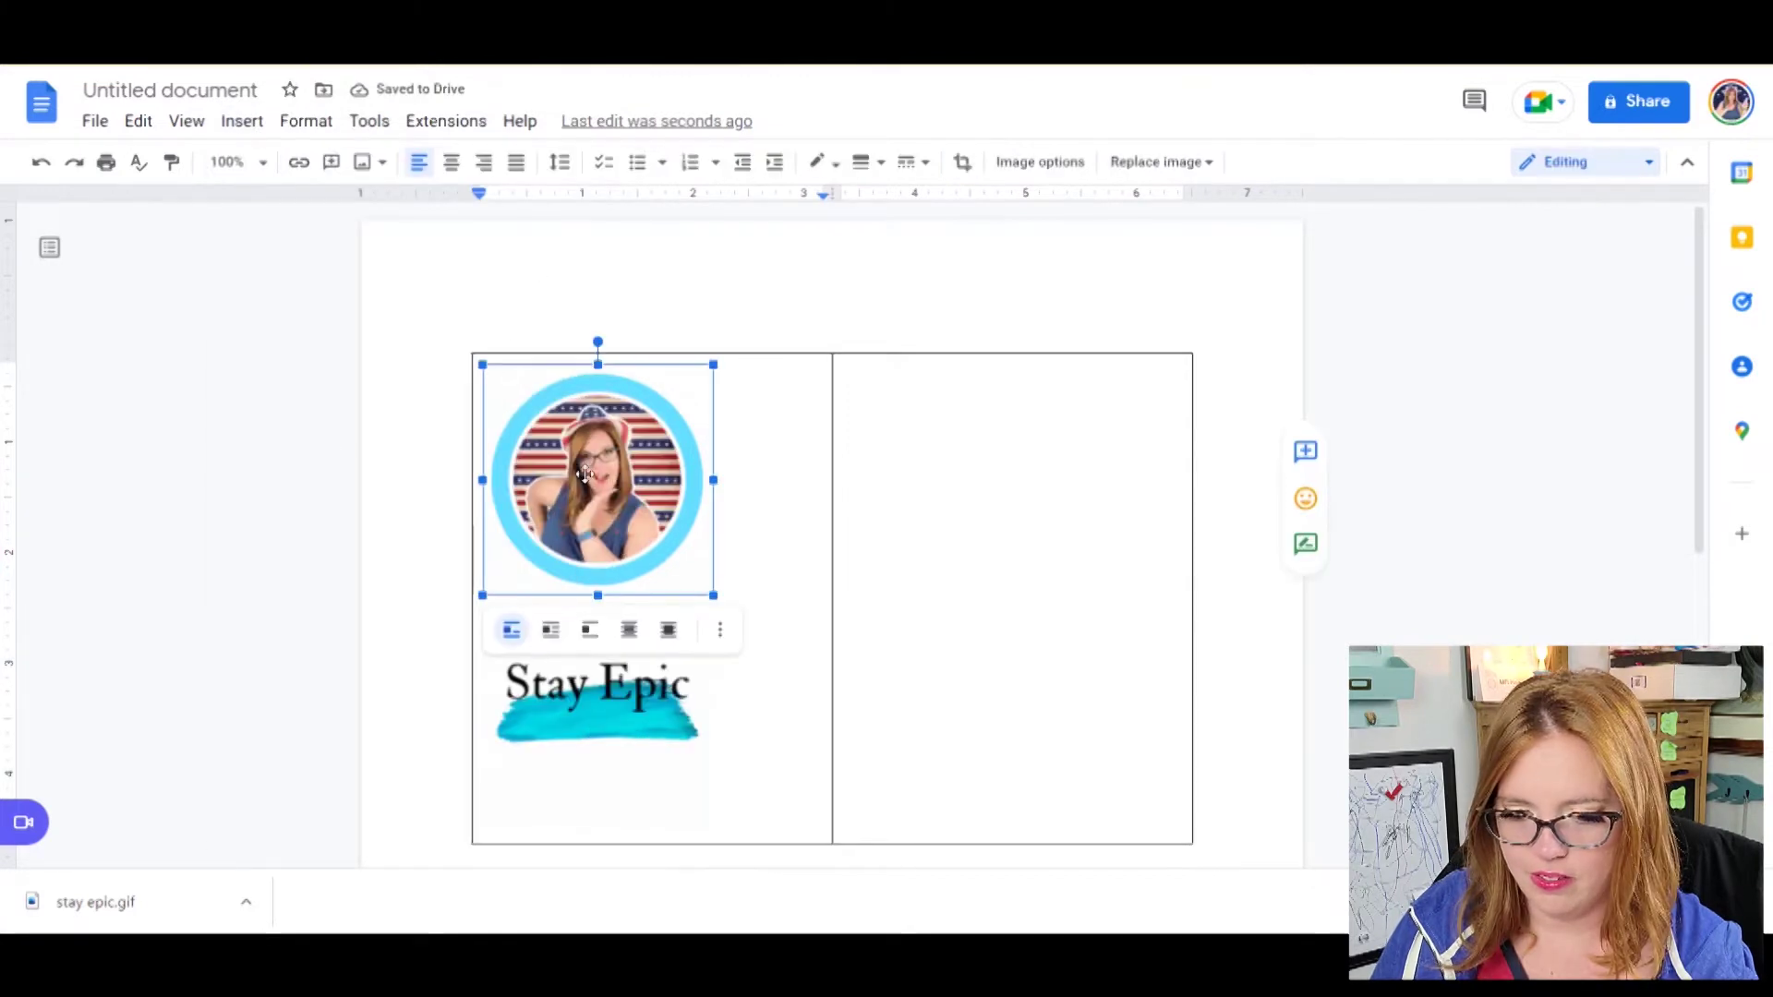
pyautogui.click(667, 637)
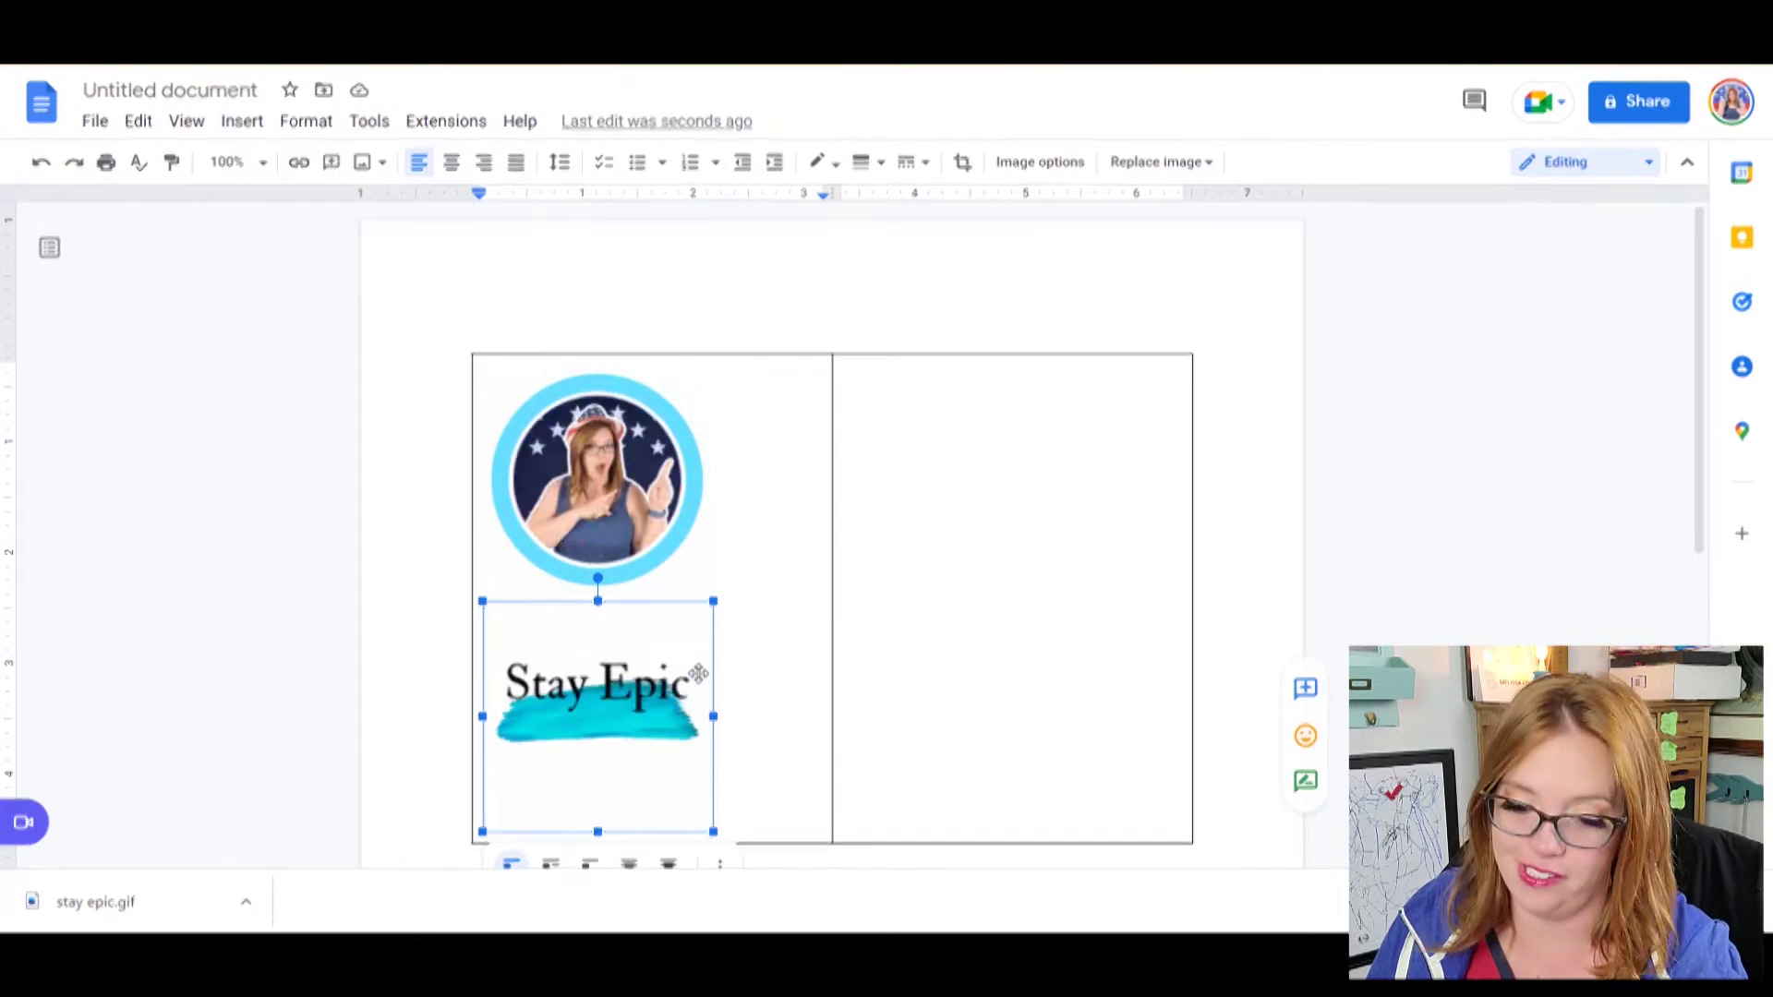
pyautogui.moveTo(563, 681); pyautogui.dragTo(952, 462)
pyautogui.click(1136, 490)
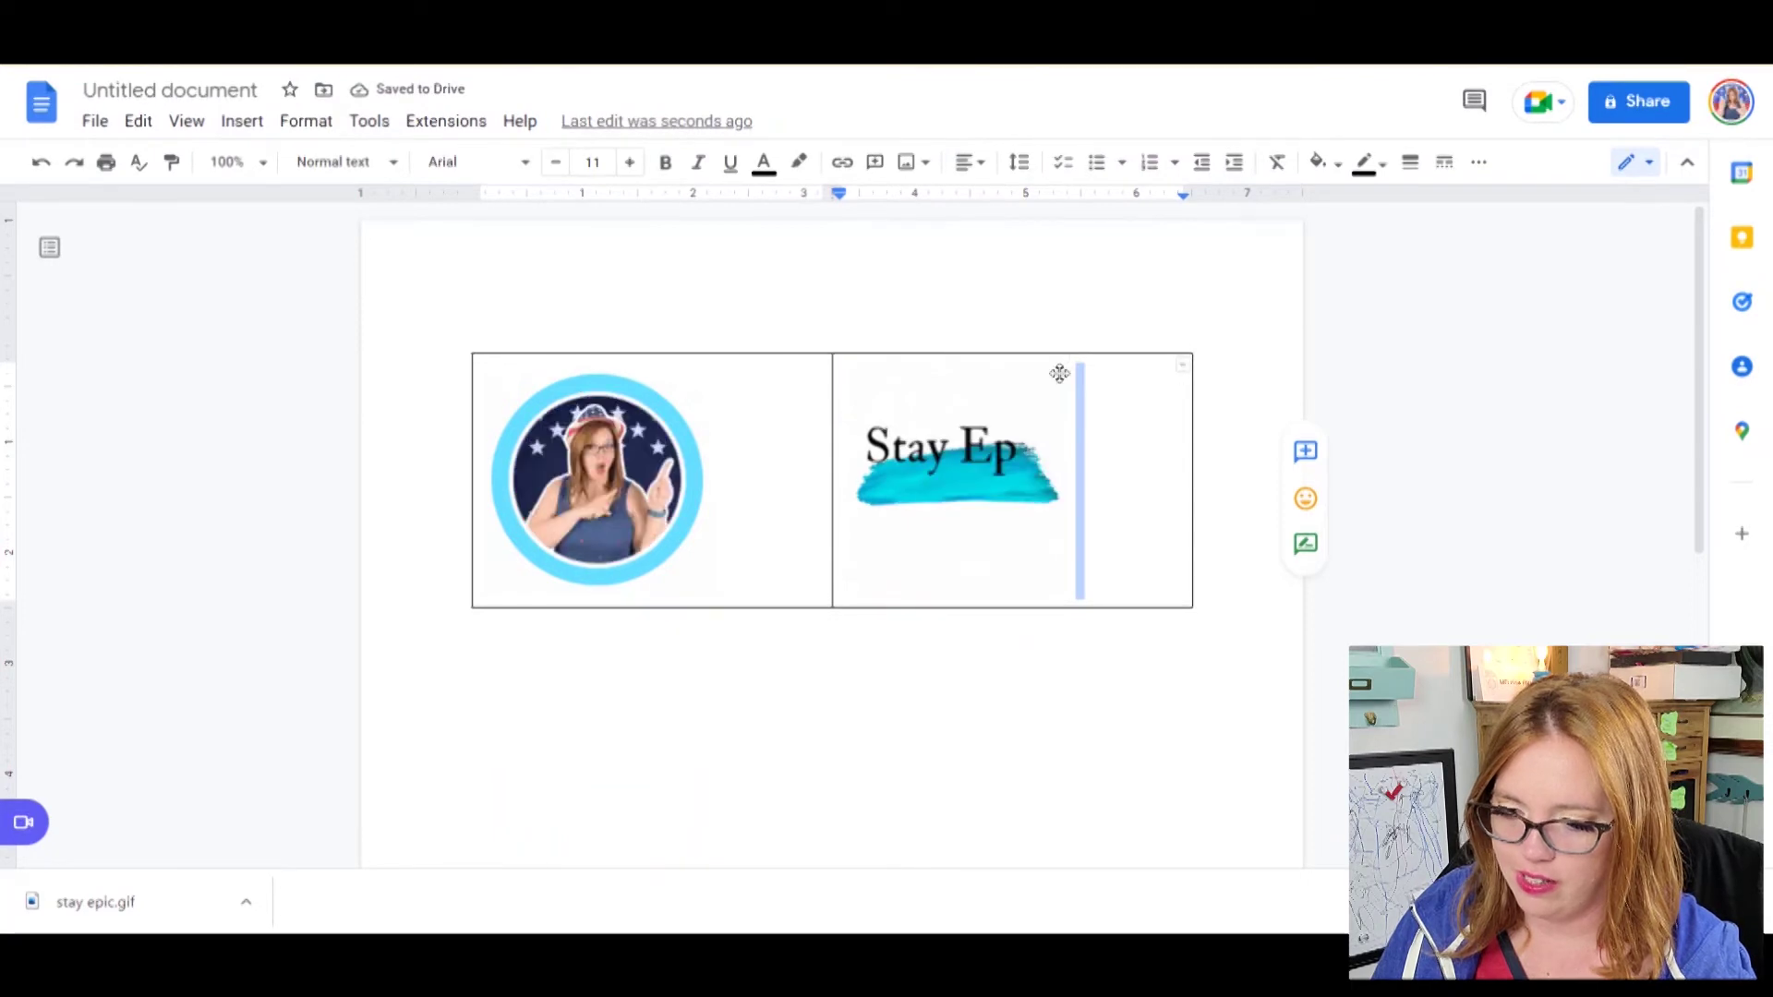
# Step: Add a third column and move the Stay Epic GIF into the new rightmost cell
pyautogui.click(1153, 351)
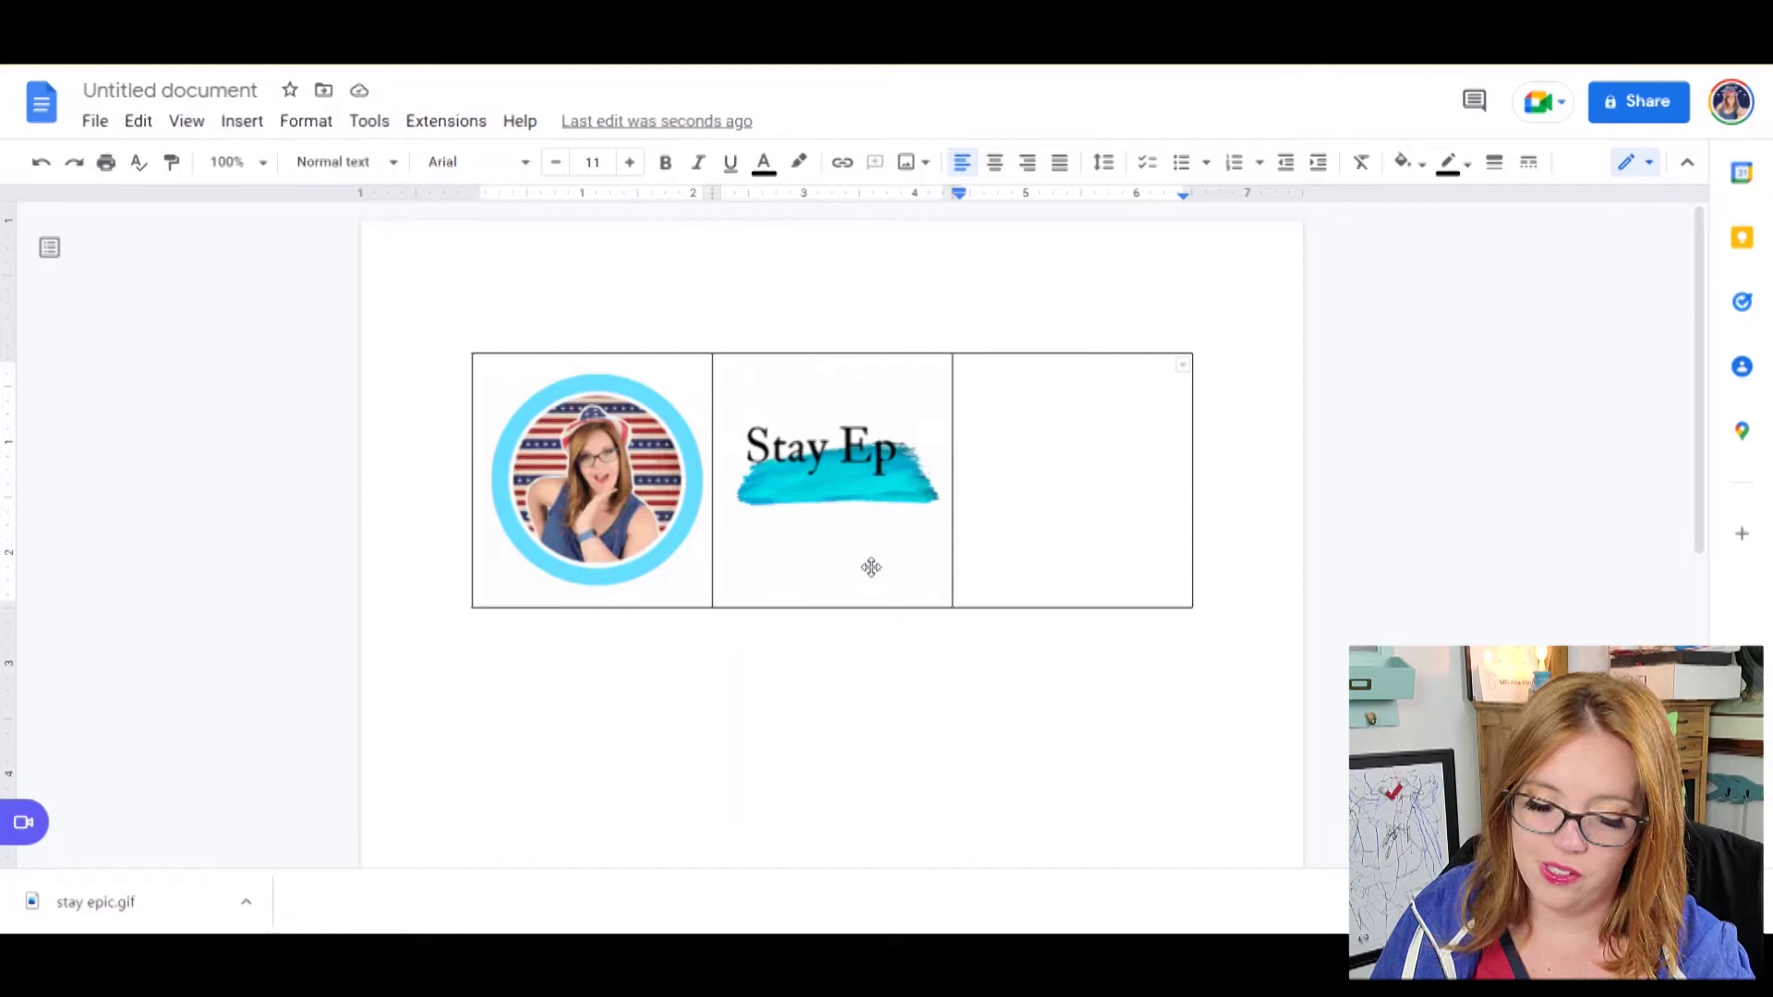
pyautogui.click(933, 473)
pyautogui.moveTo(942, 476); pyautogui.dragTo(1077, 483)
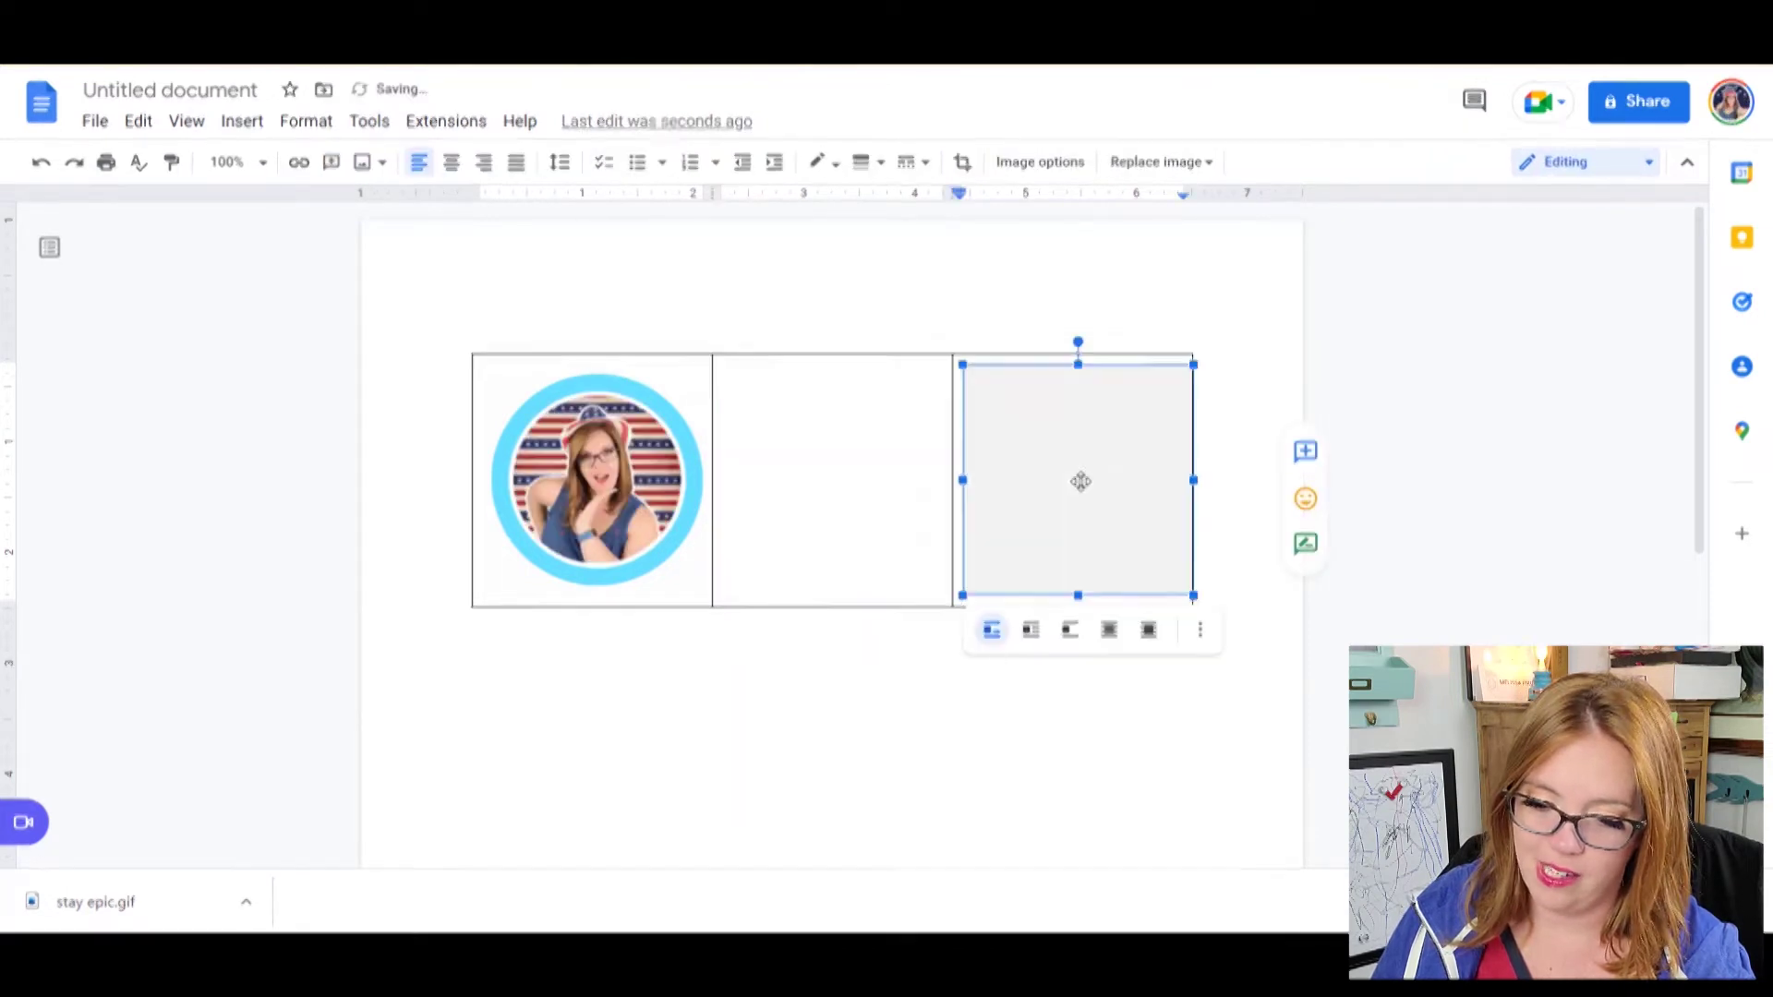
pyautogui.click(914, 439)
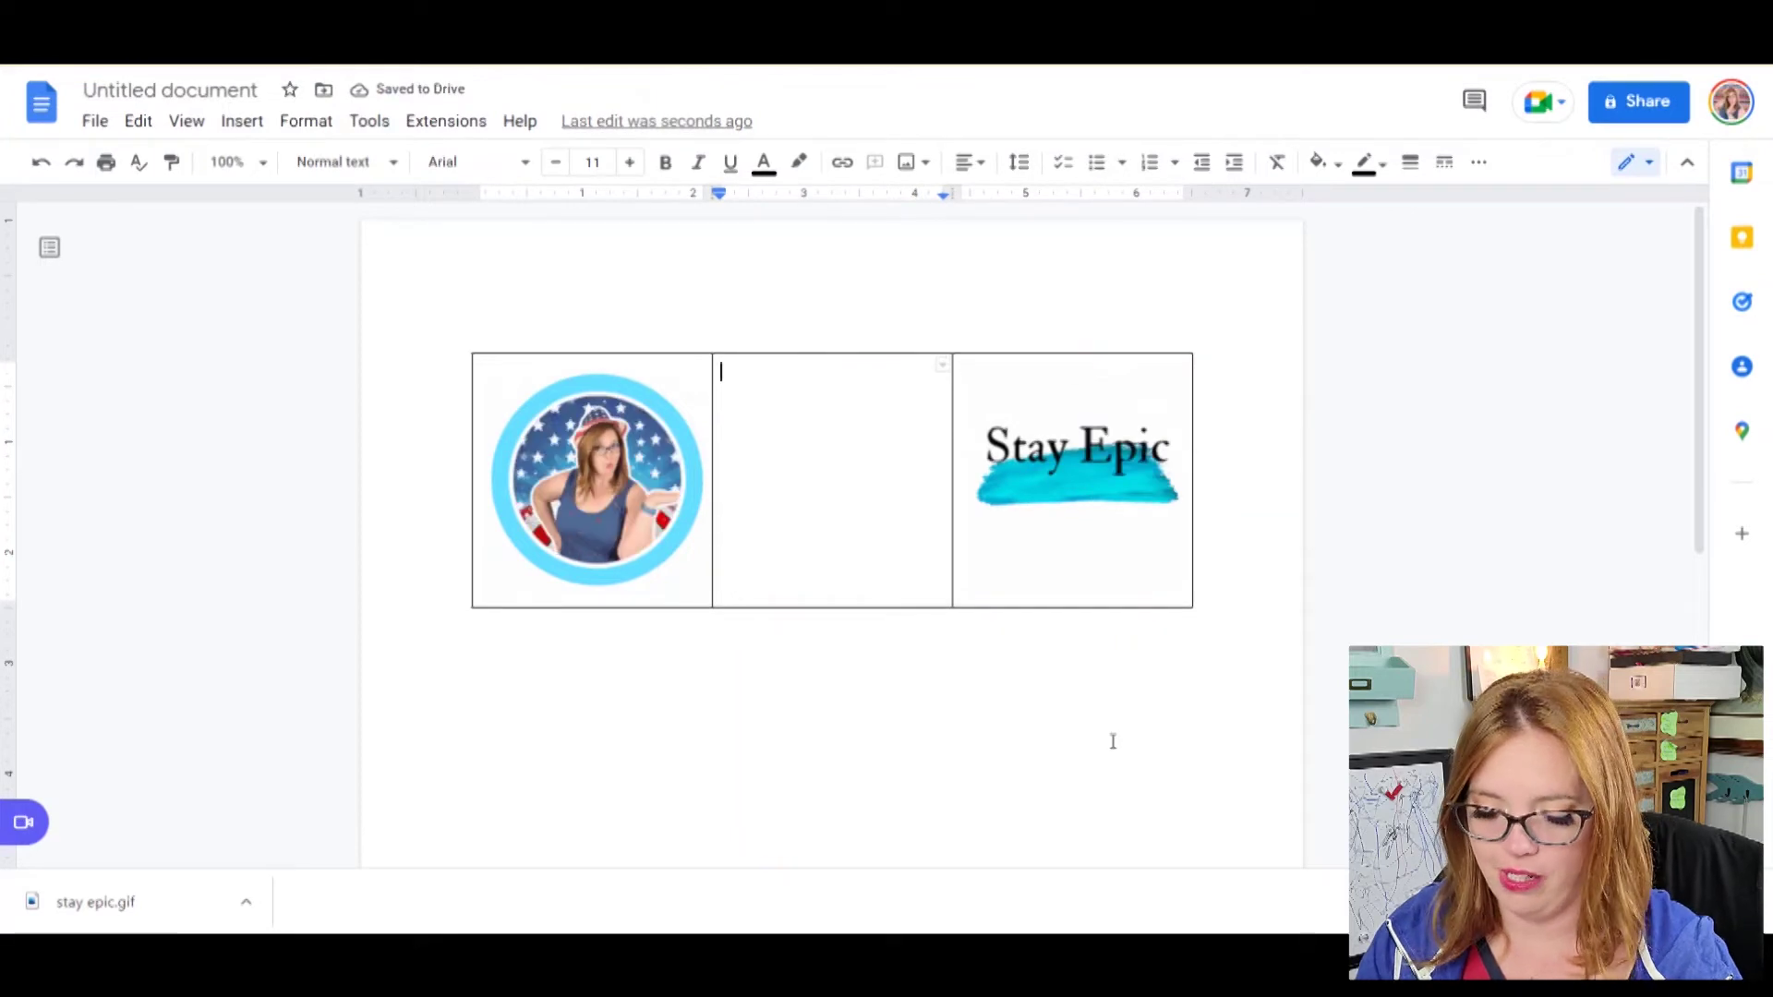
# Step: Type 'Metals & Pieces', website, 'Phone number', 'Email address' and the exclusive discount line in the middle cell
pyautogui.write('Metals & Pieces')
pyautogui.press('Return')
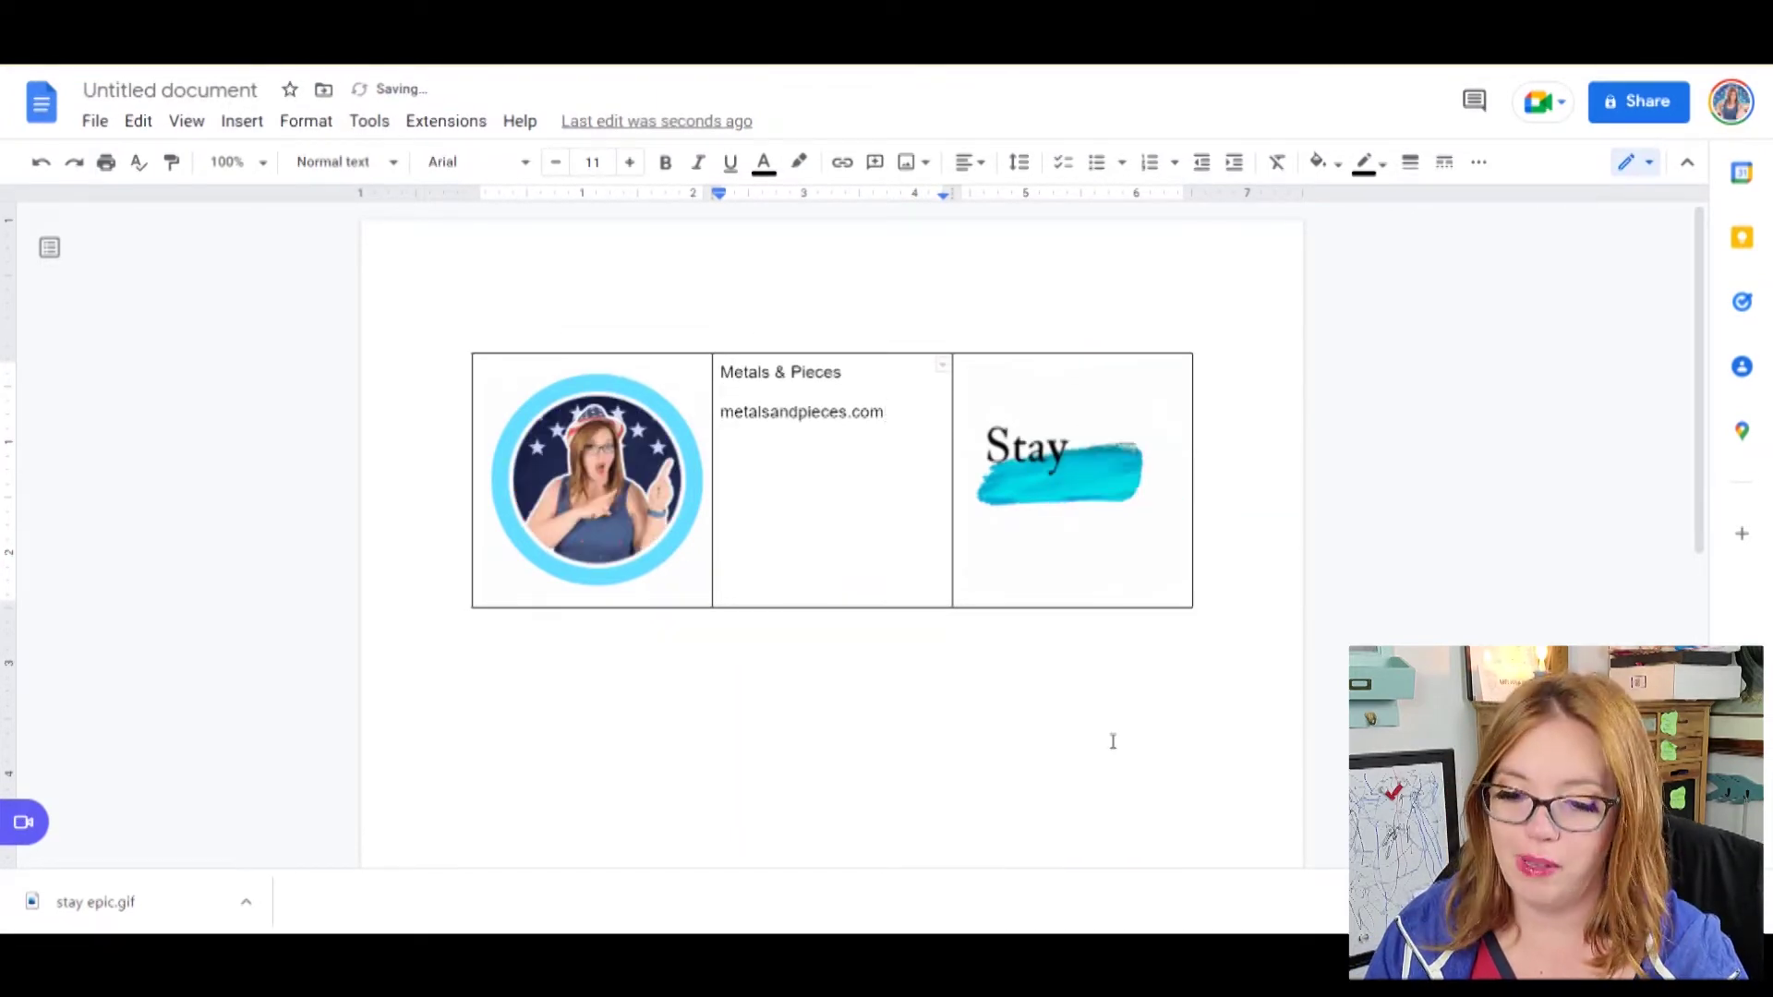
pyautogui.press('Return')
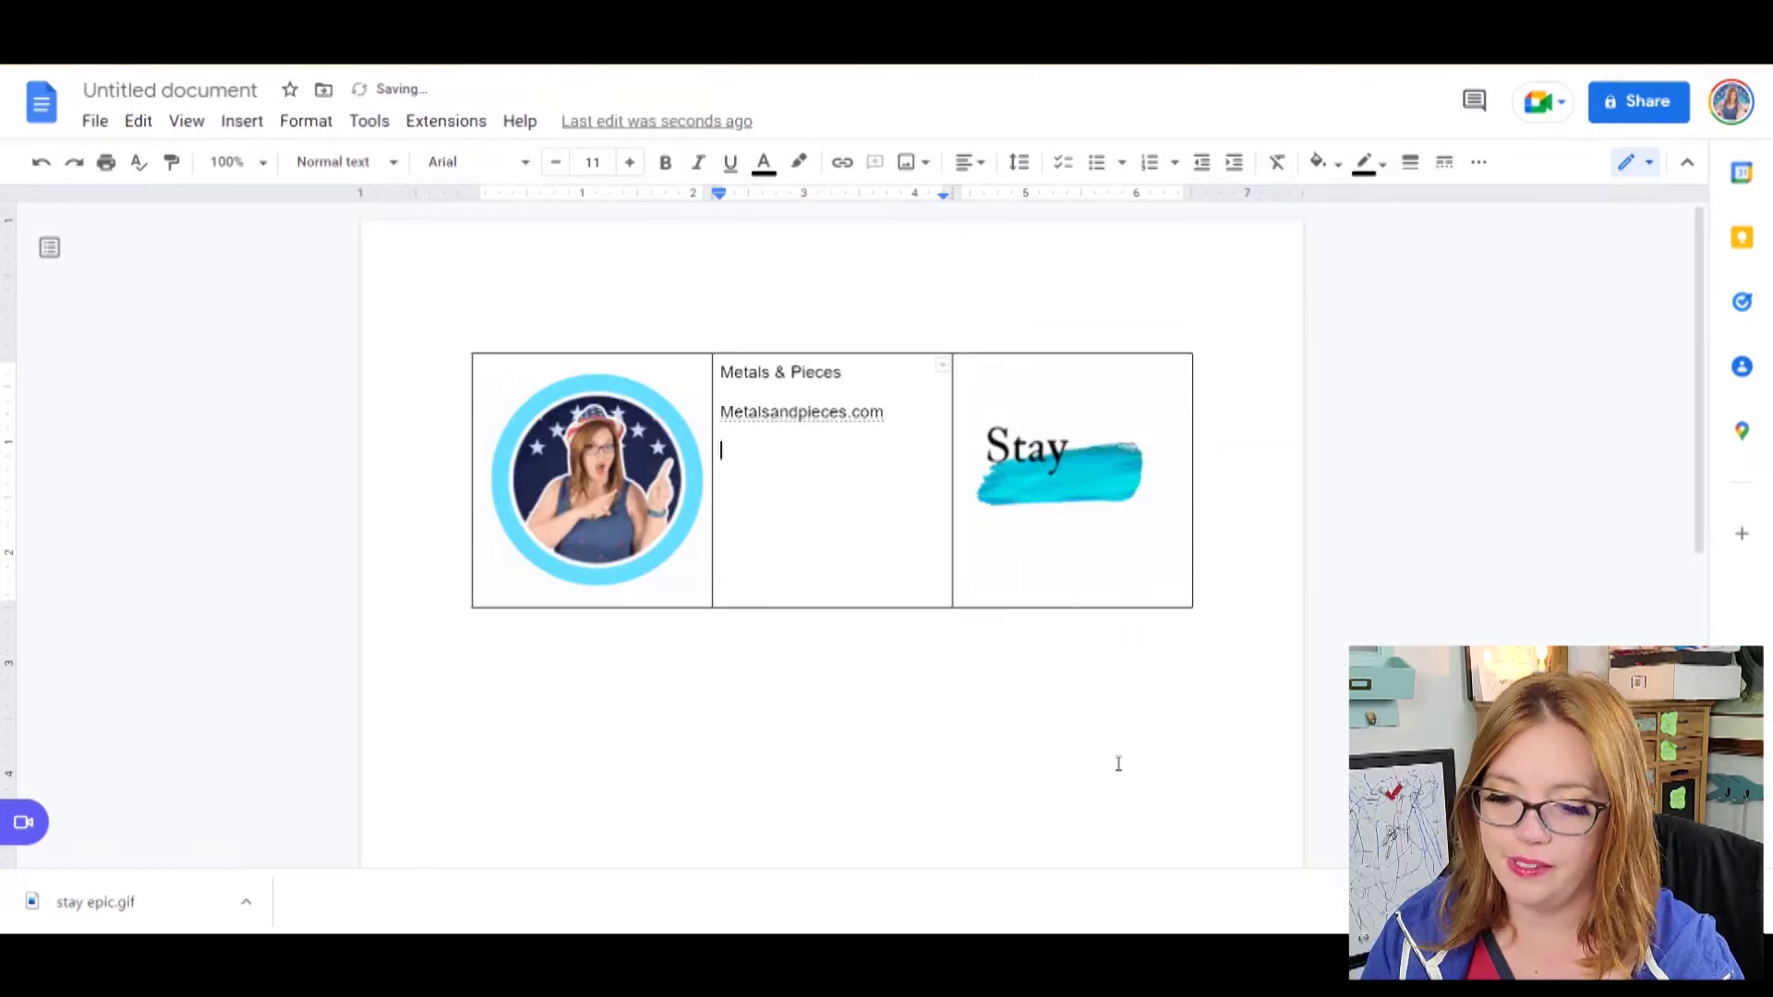
pyautogui.write('Phone number')
pyautogui.press('Return')
pyautogui.write('Email add')
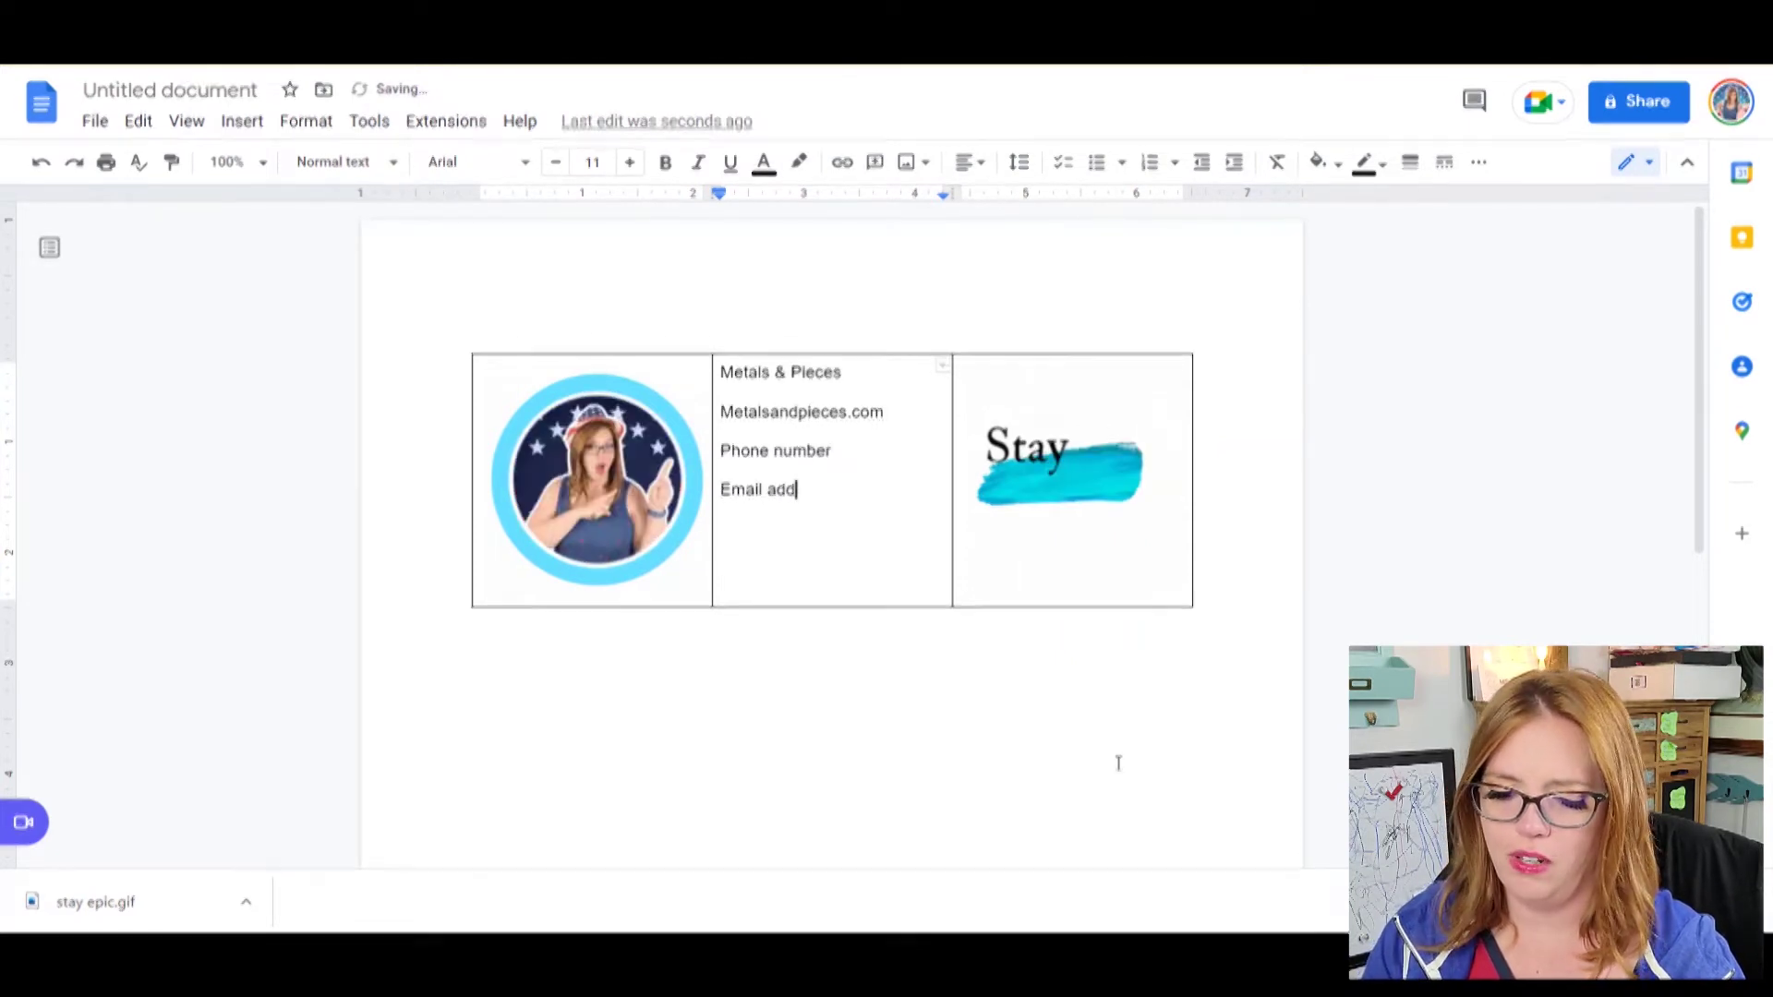
pyautogui.write('ress ')
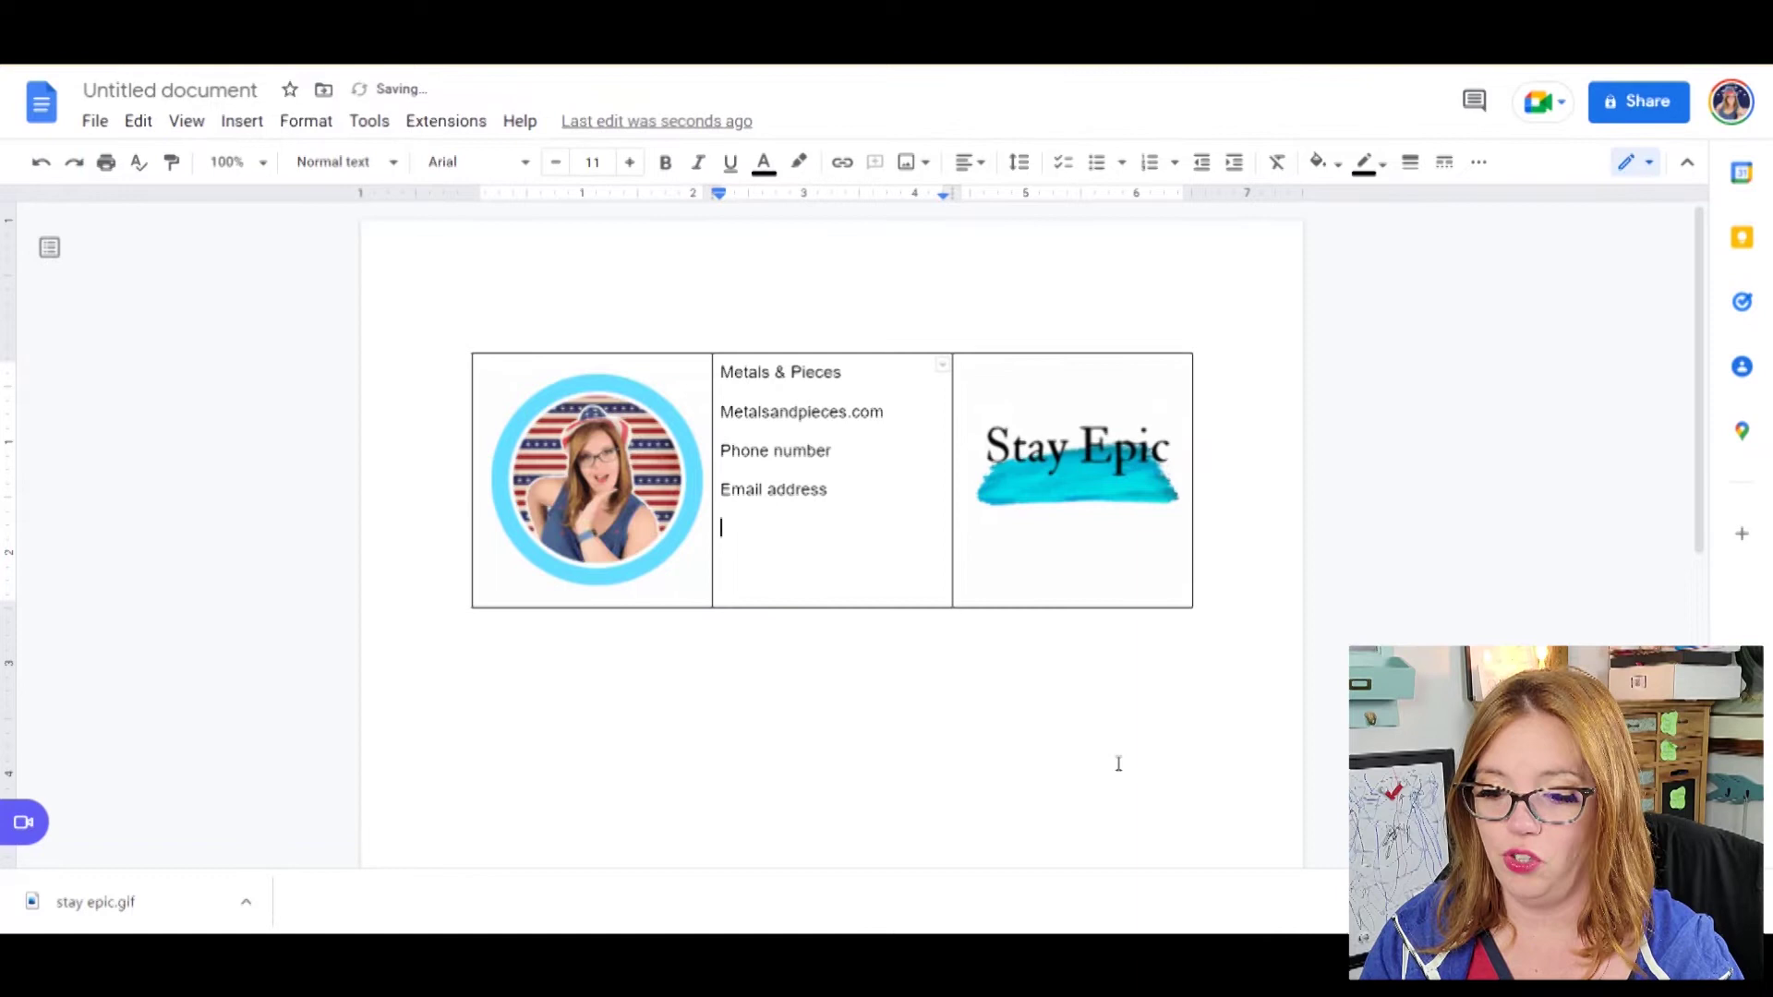
pyautogui.write('Get a')
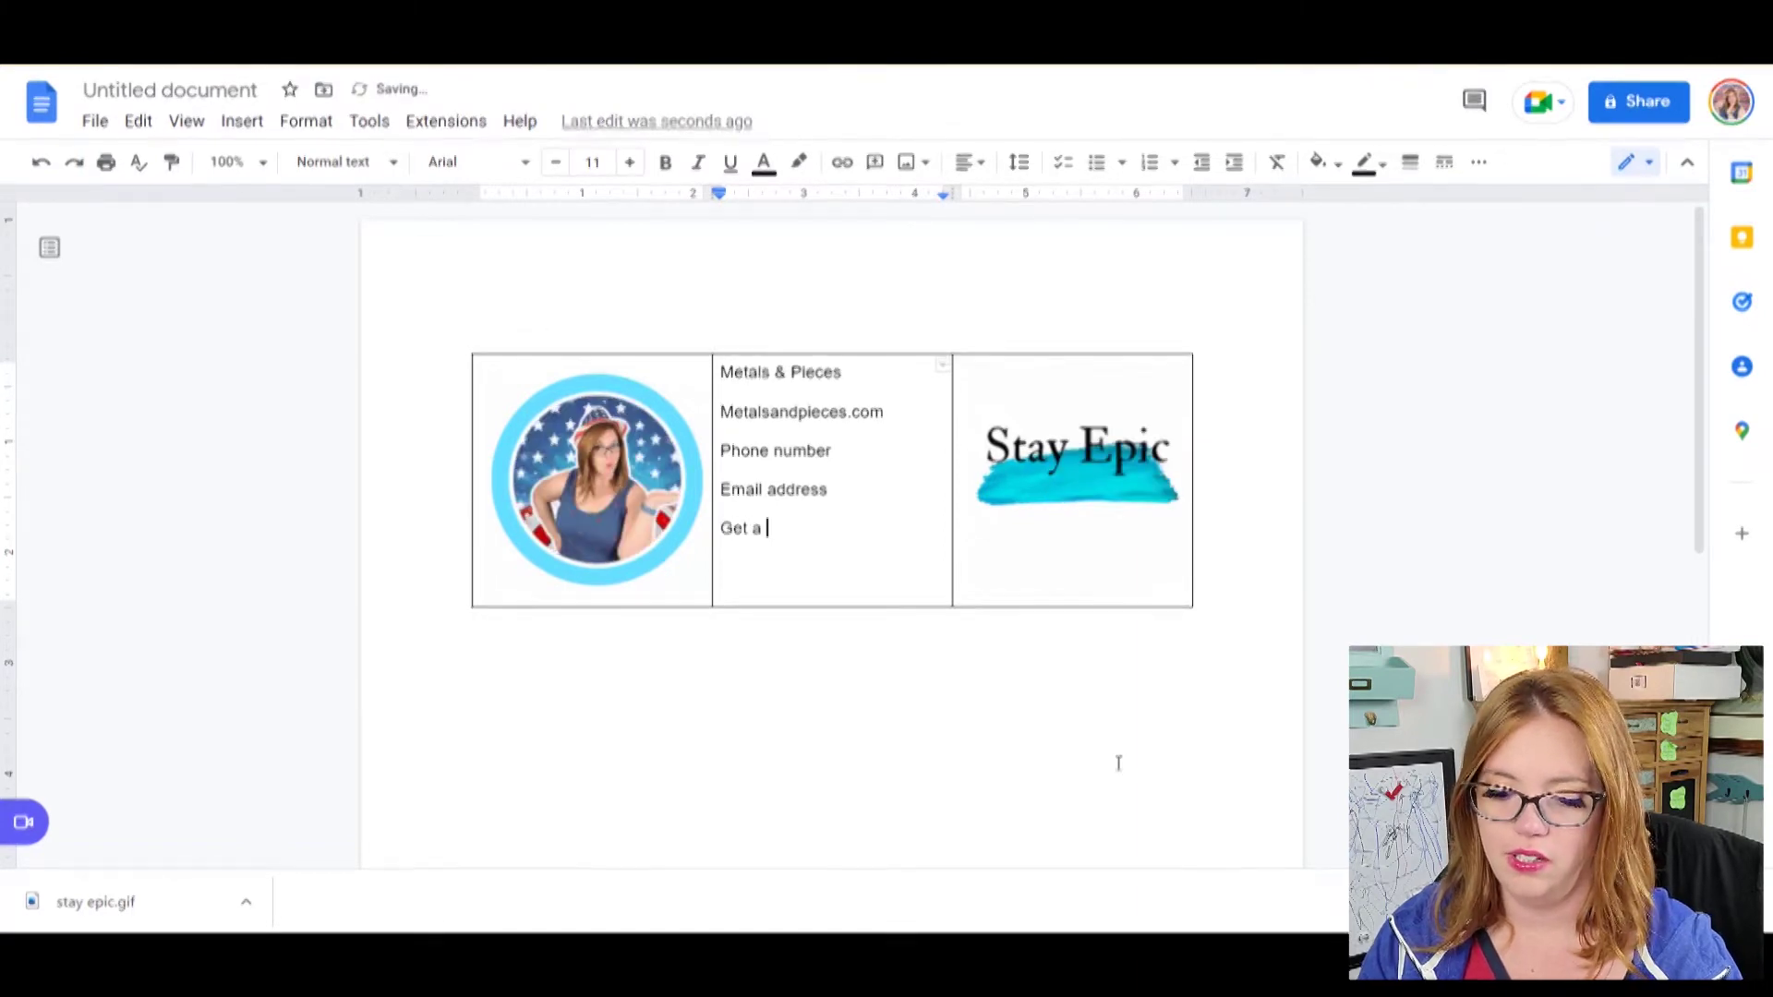
pyautogui.write('n exclu')
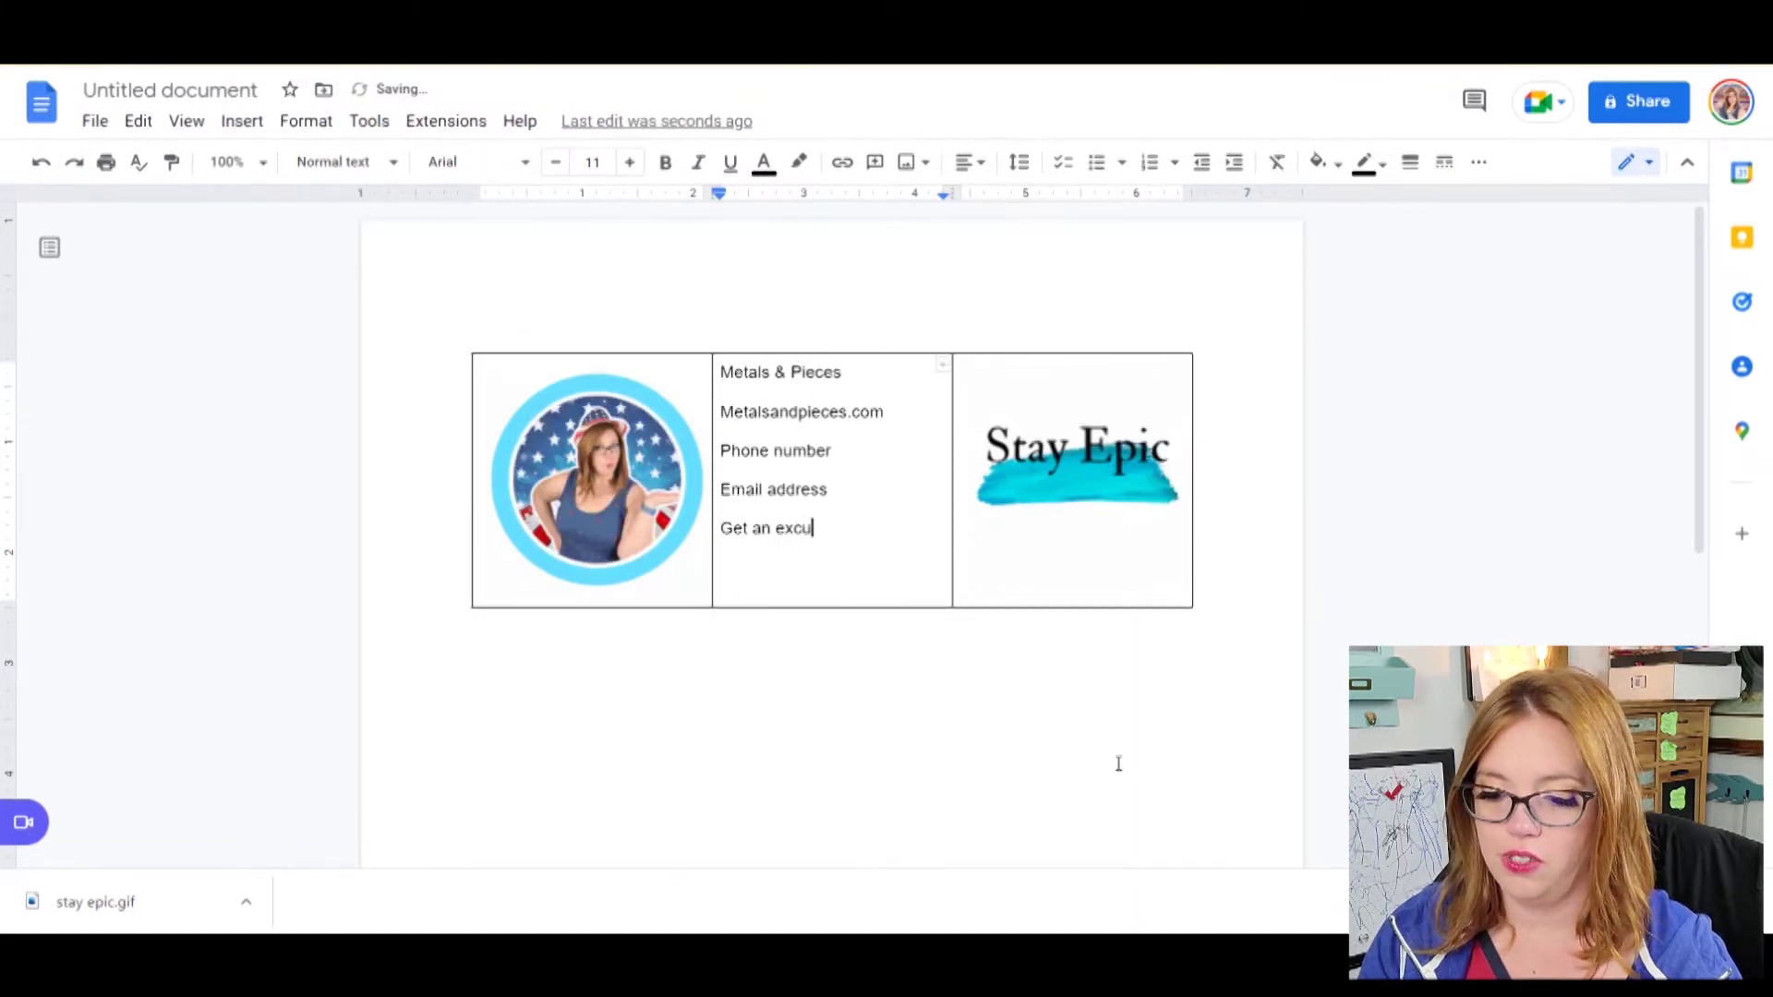
pyautogui.write('sive di')
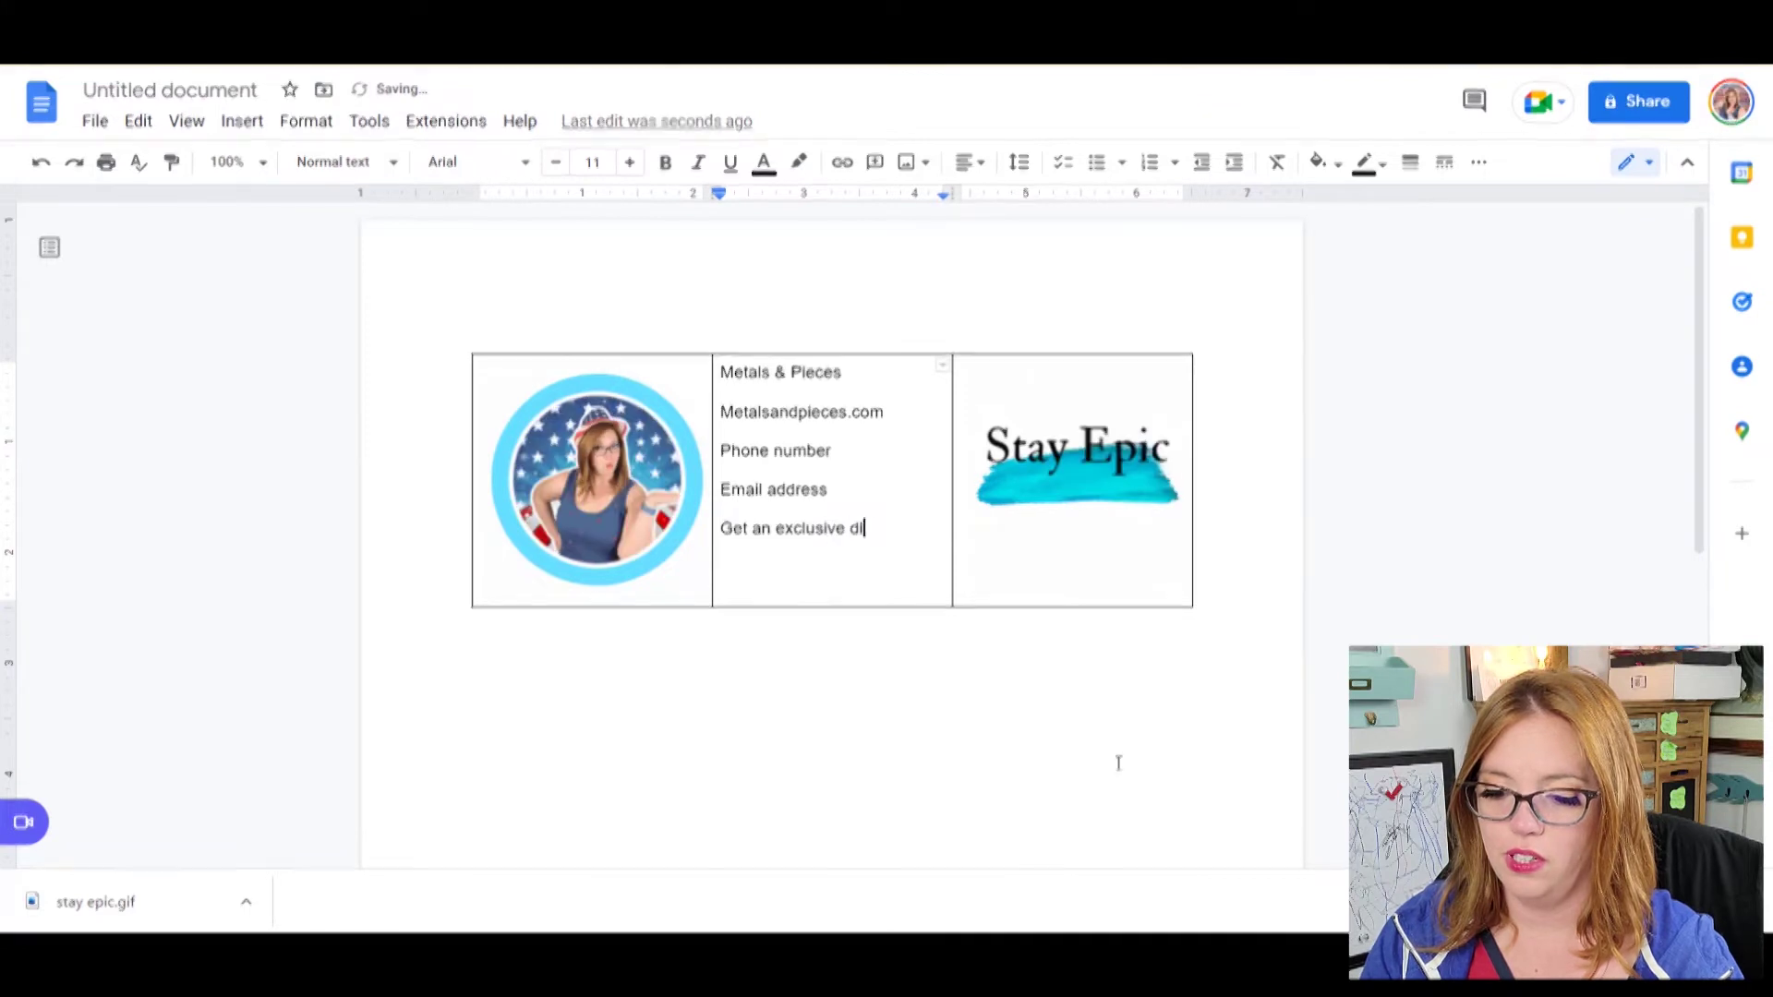
pyautogui.write('scount o')
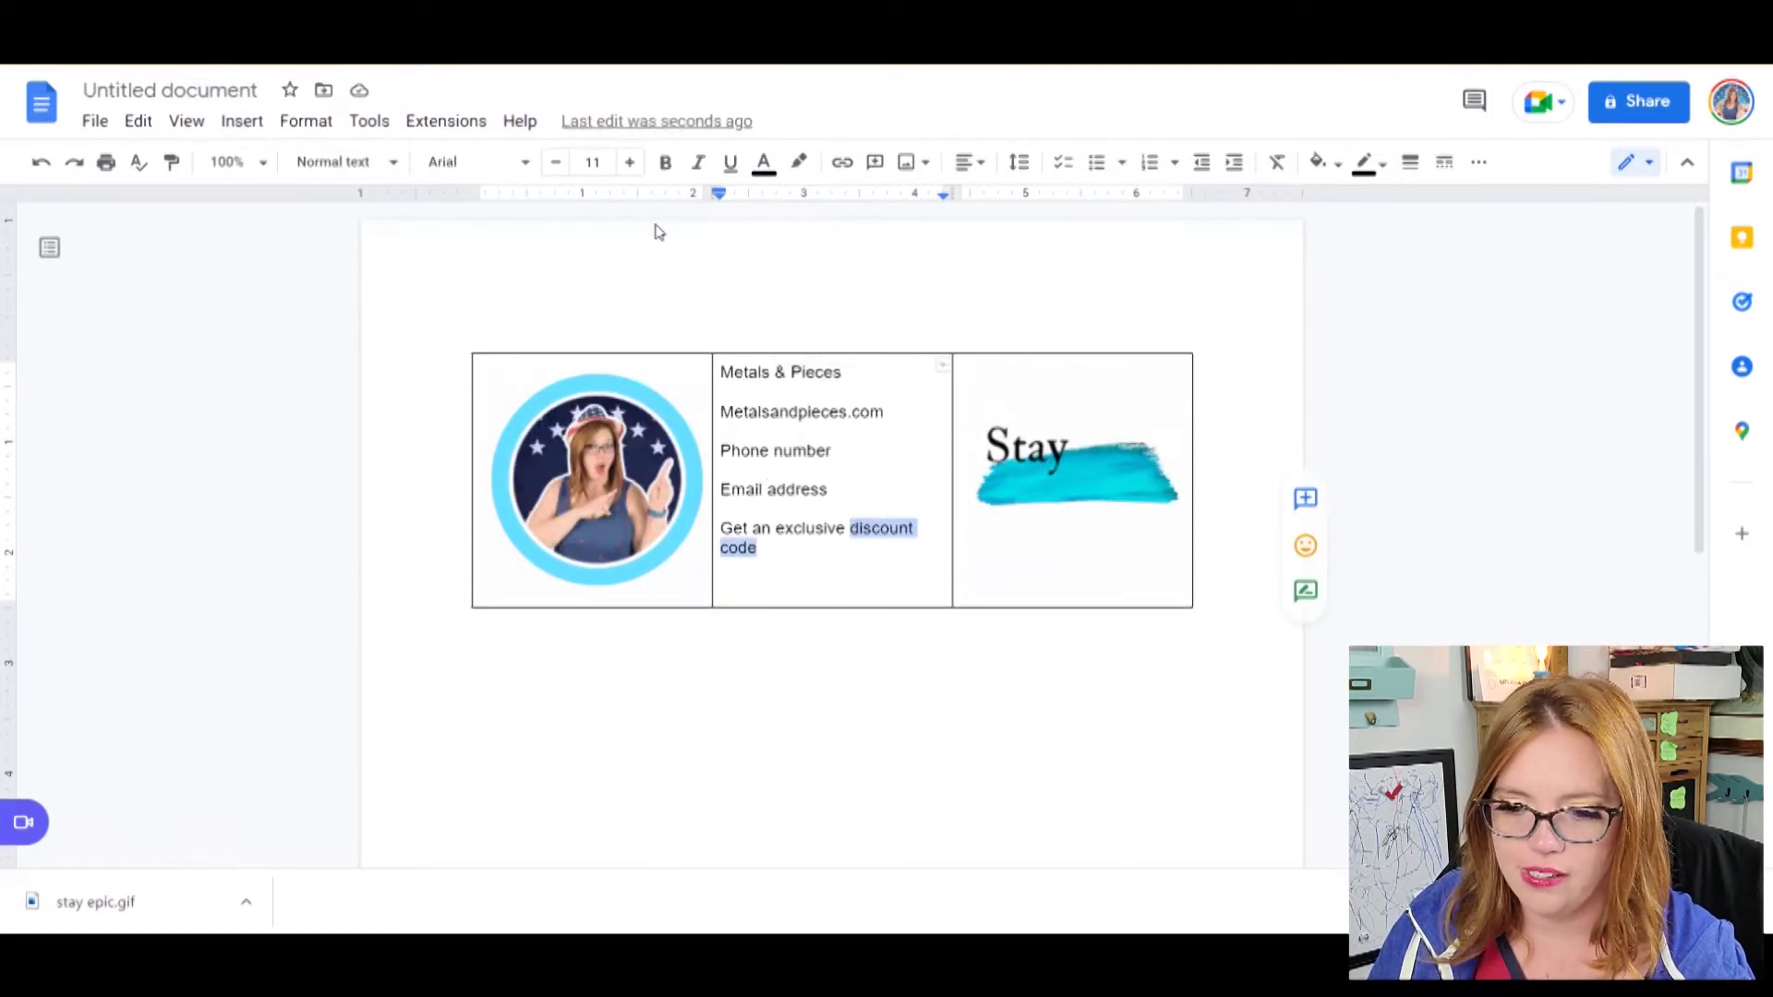
pyautogui.click(851, 169)
# Step: Add links to the 'discount code' words and the Metalsandpieces.com website line
pyautogui.click(957, 677)
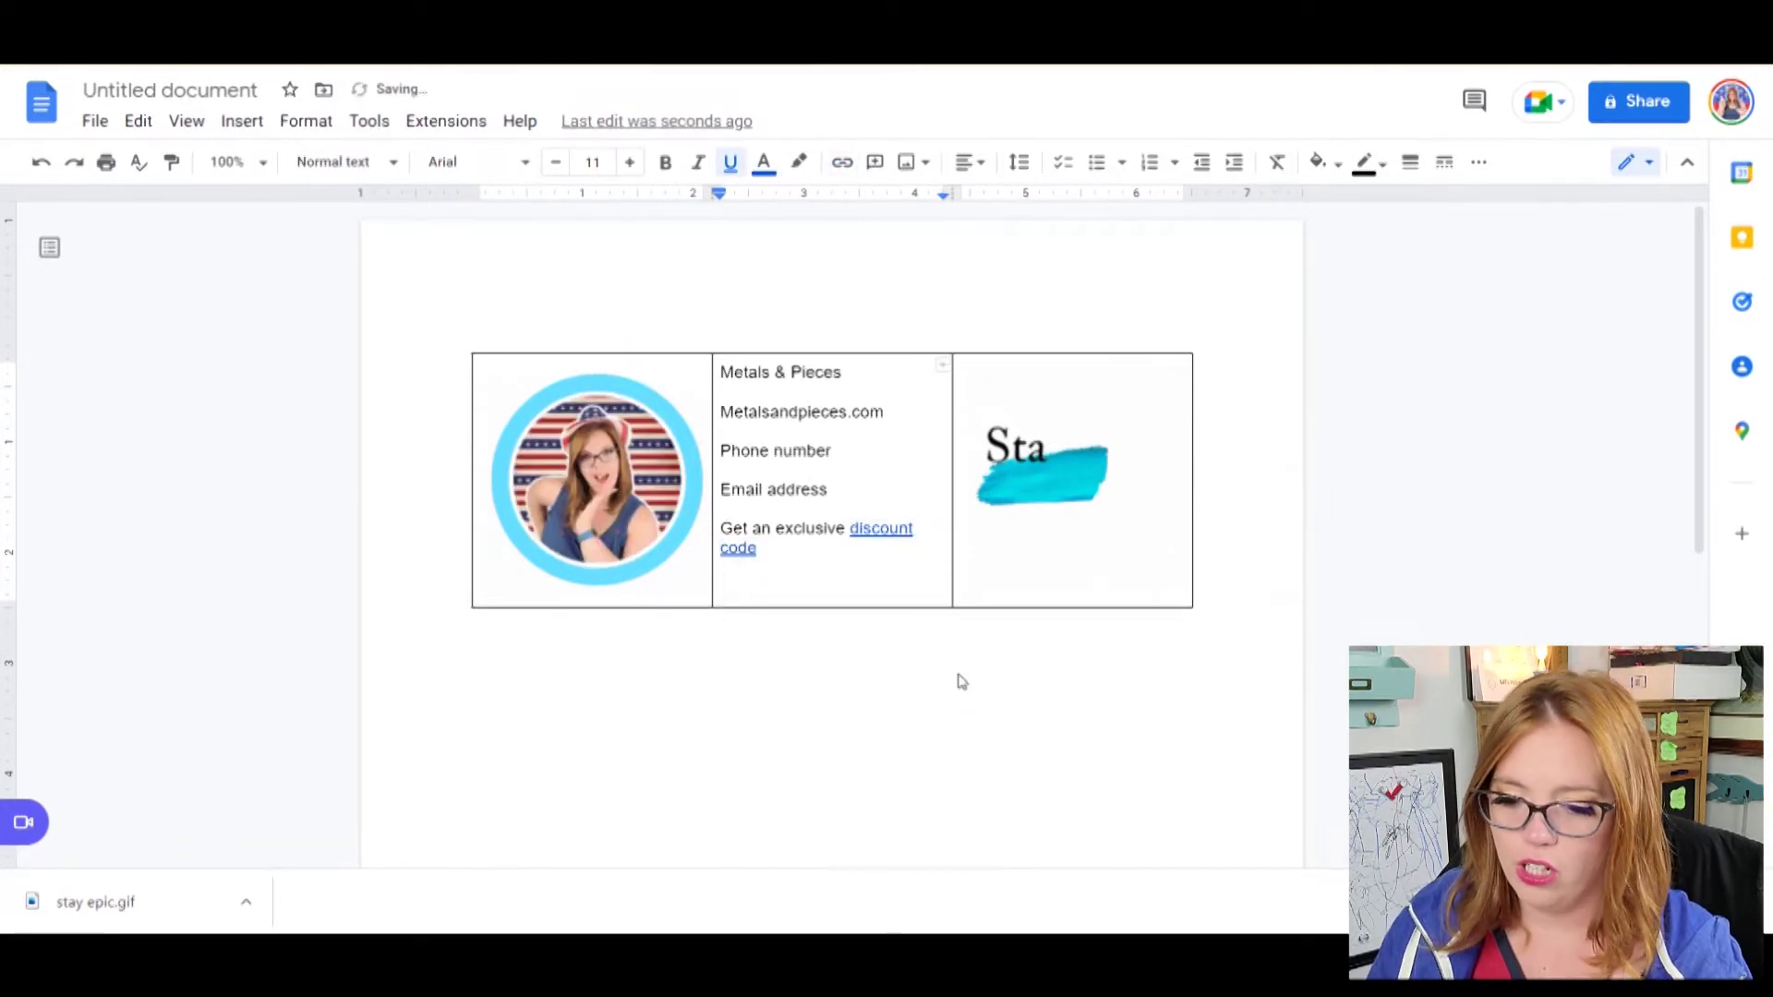
pyautogui.tripleClick(906, 408)
pyautogui.click(843, 164)
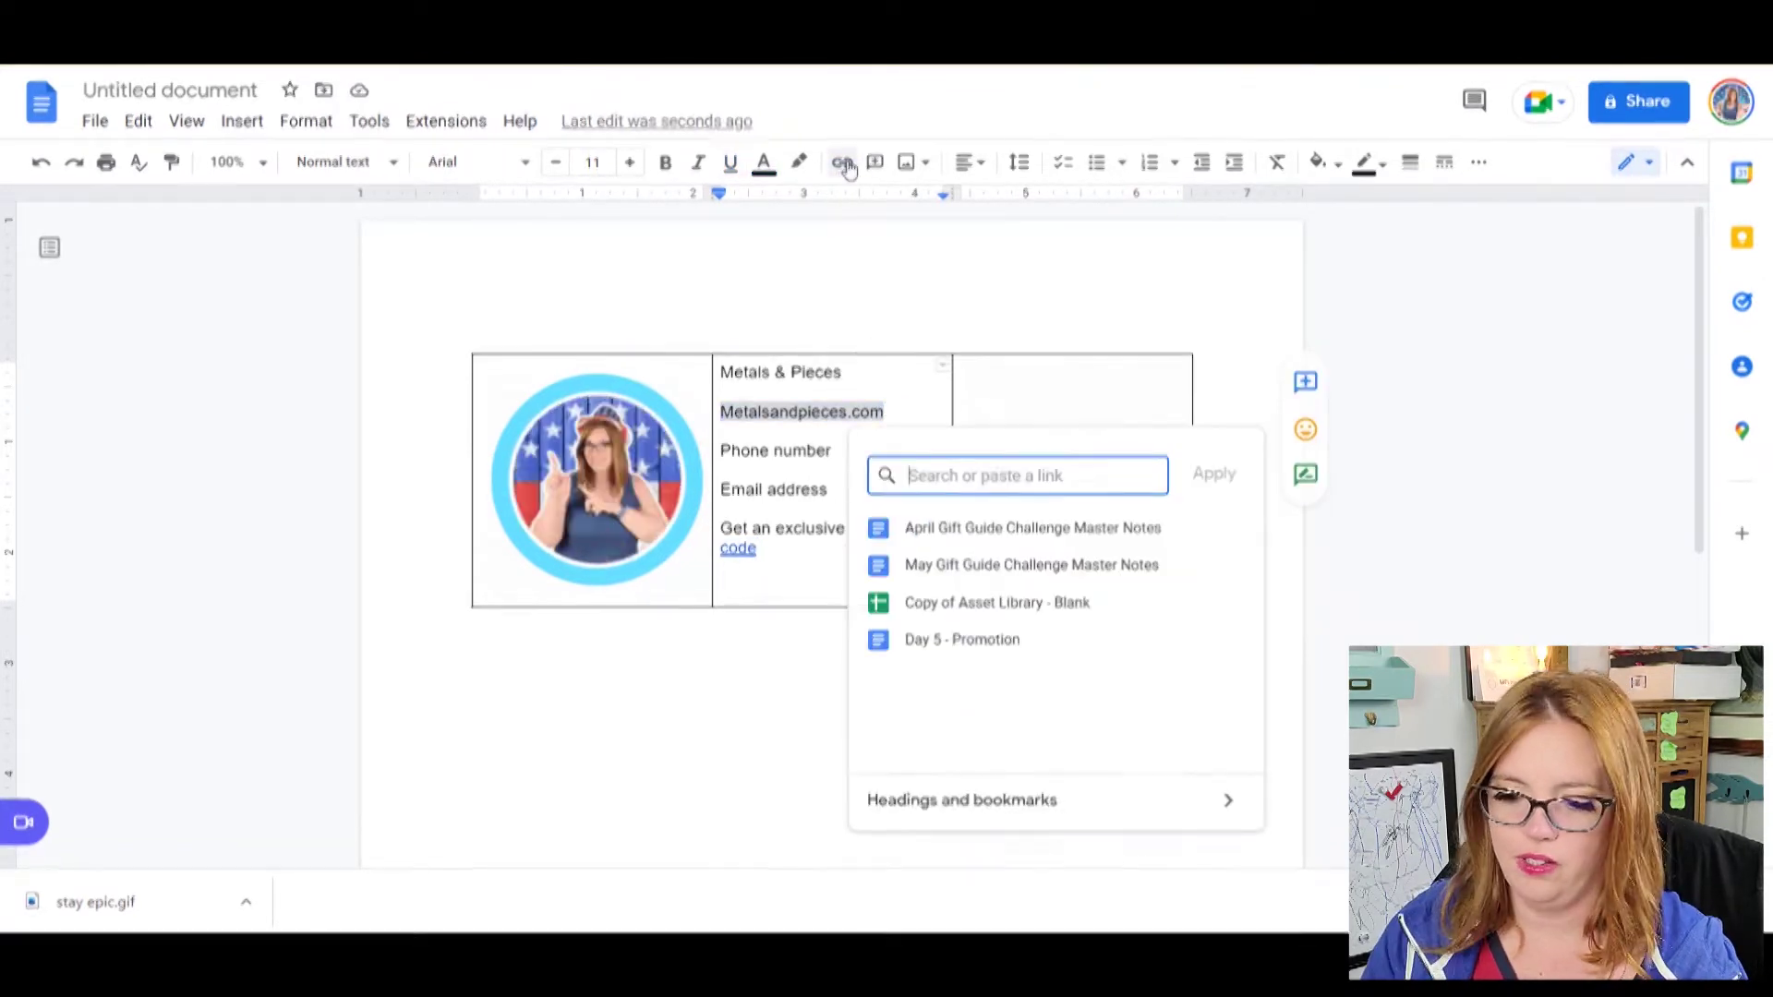
pyautogui.click(958, 682)
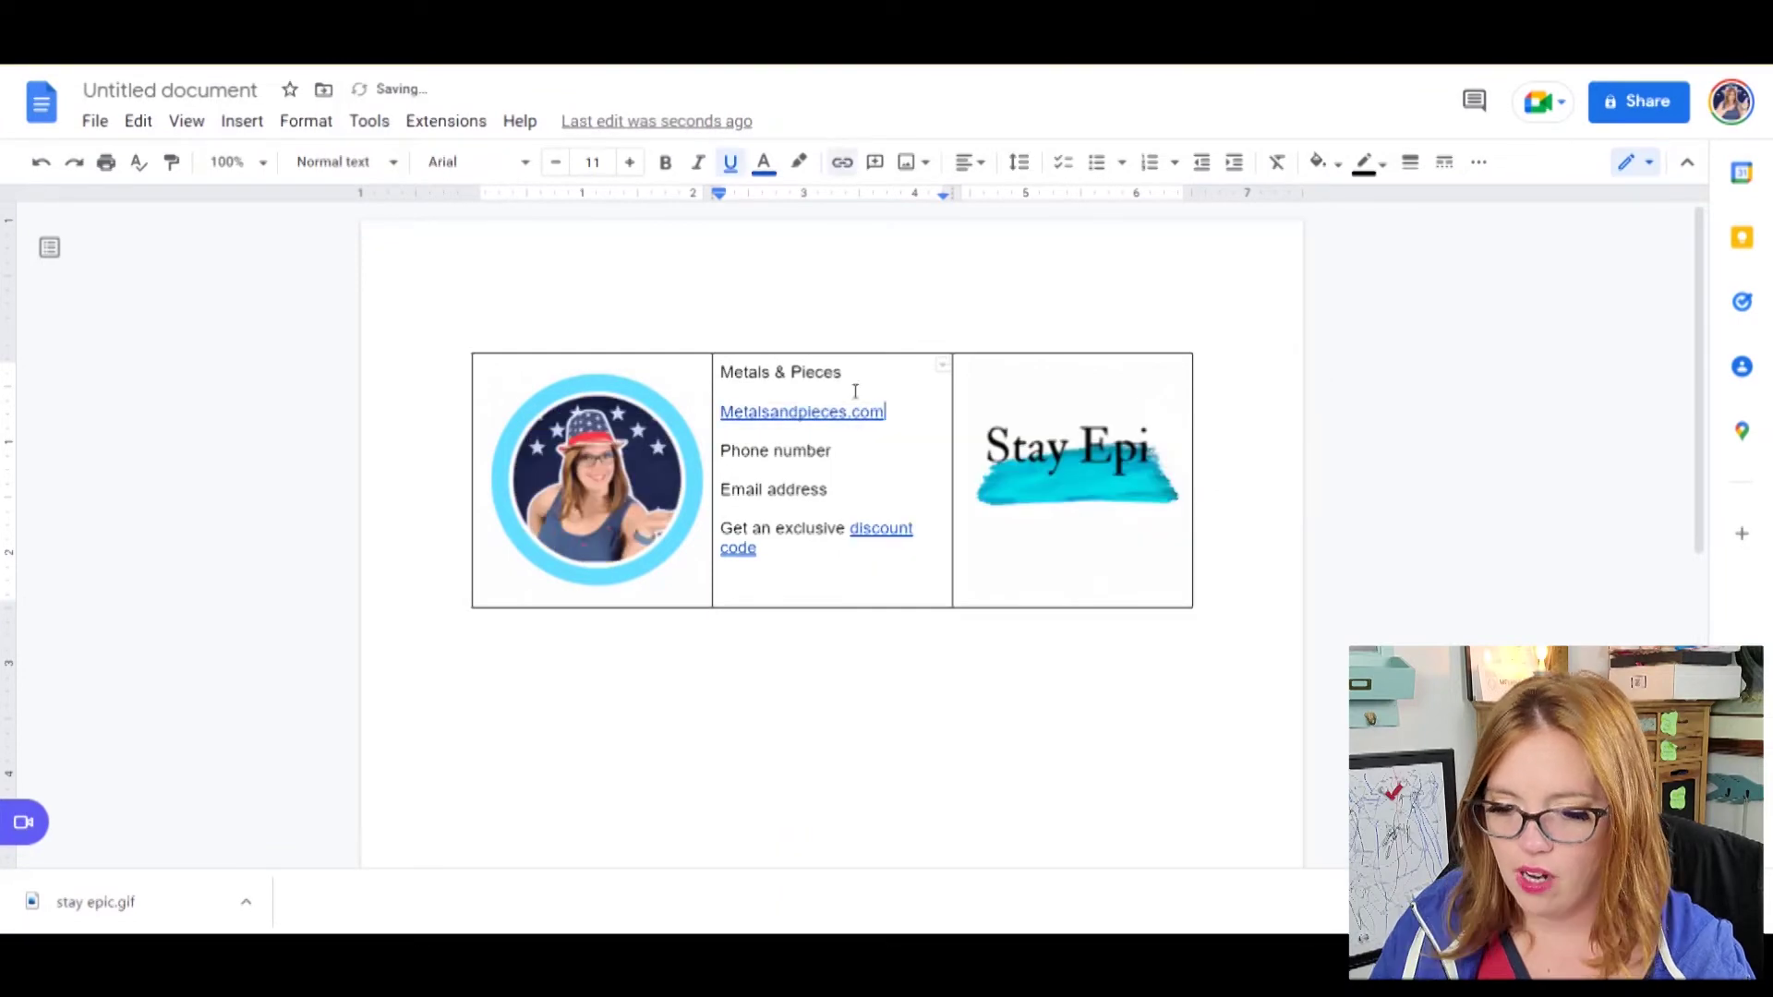
# Step: Link 'FREE pair of Earrings' to go.metalsandpieces.com/lucky
pyautogui.click(838, 570)
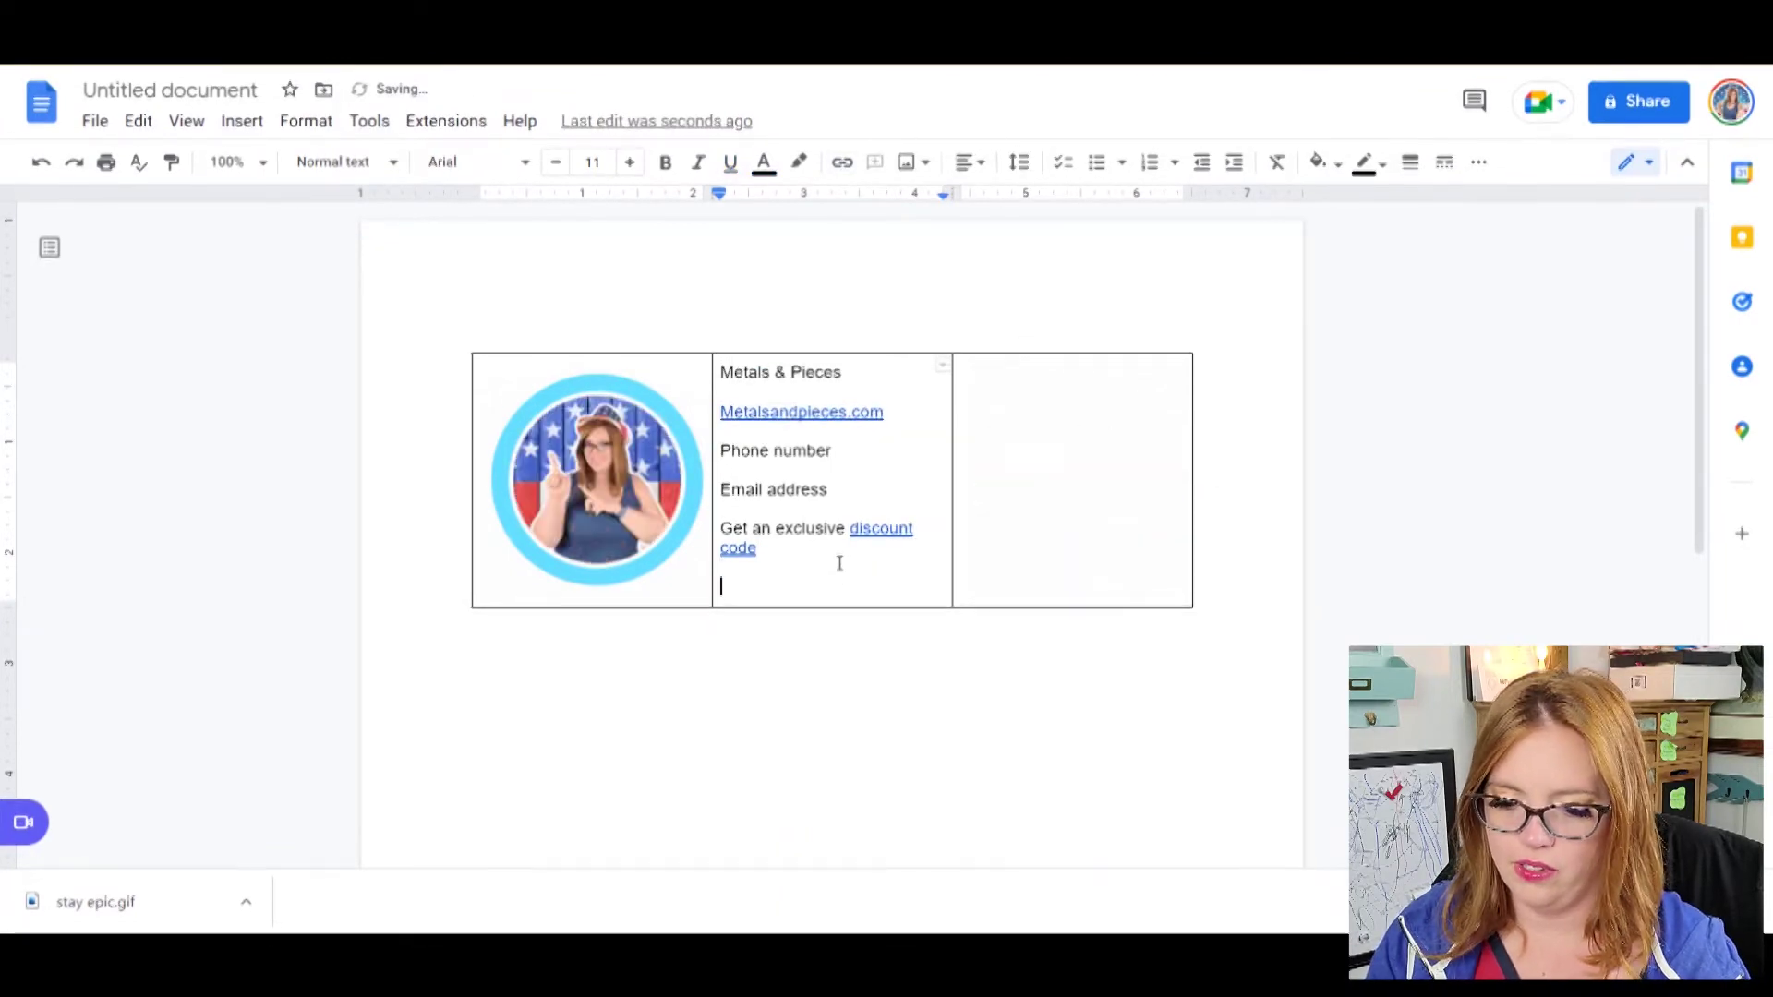
pyautogui.hotkey('ctrl', 'shift', 'Left')
pyautogui.hotkey('ctrl', 'shift', 'Left')
pyautogui.hotkey('ctrl', 'shift', 'Left')
pyautogui.hotkey('ctrl', 'shift', 'Left')
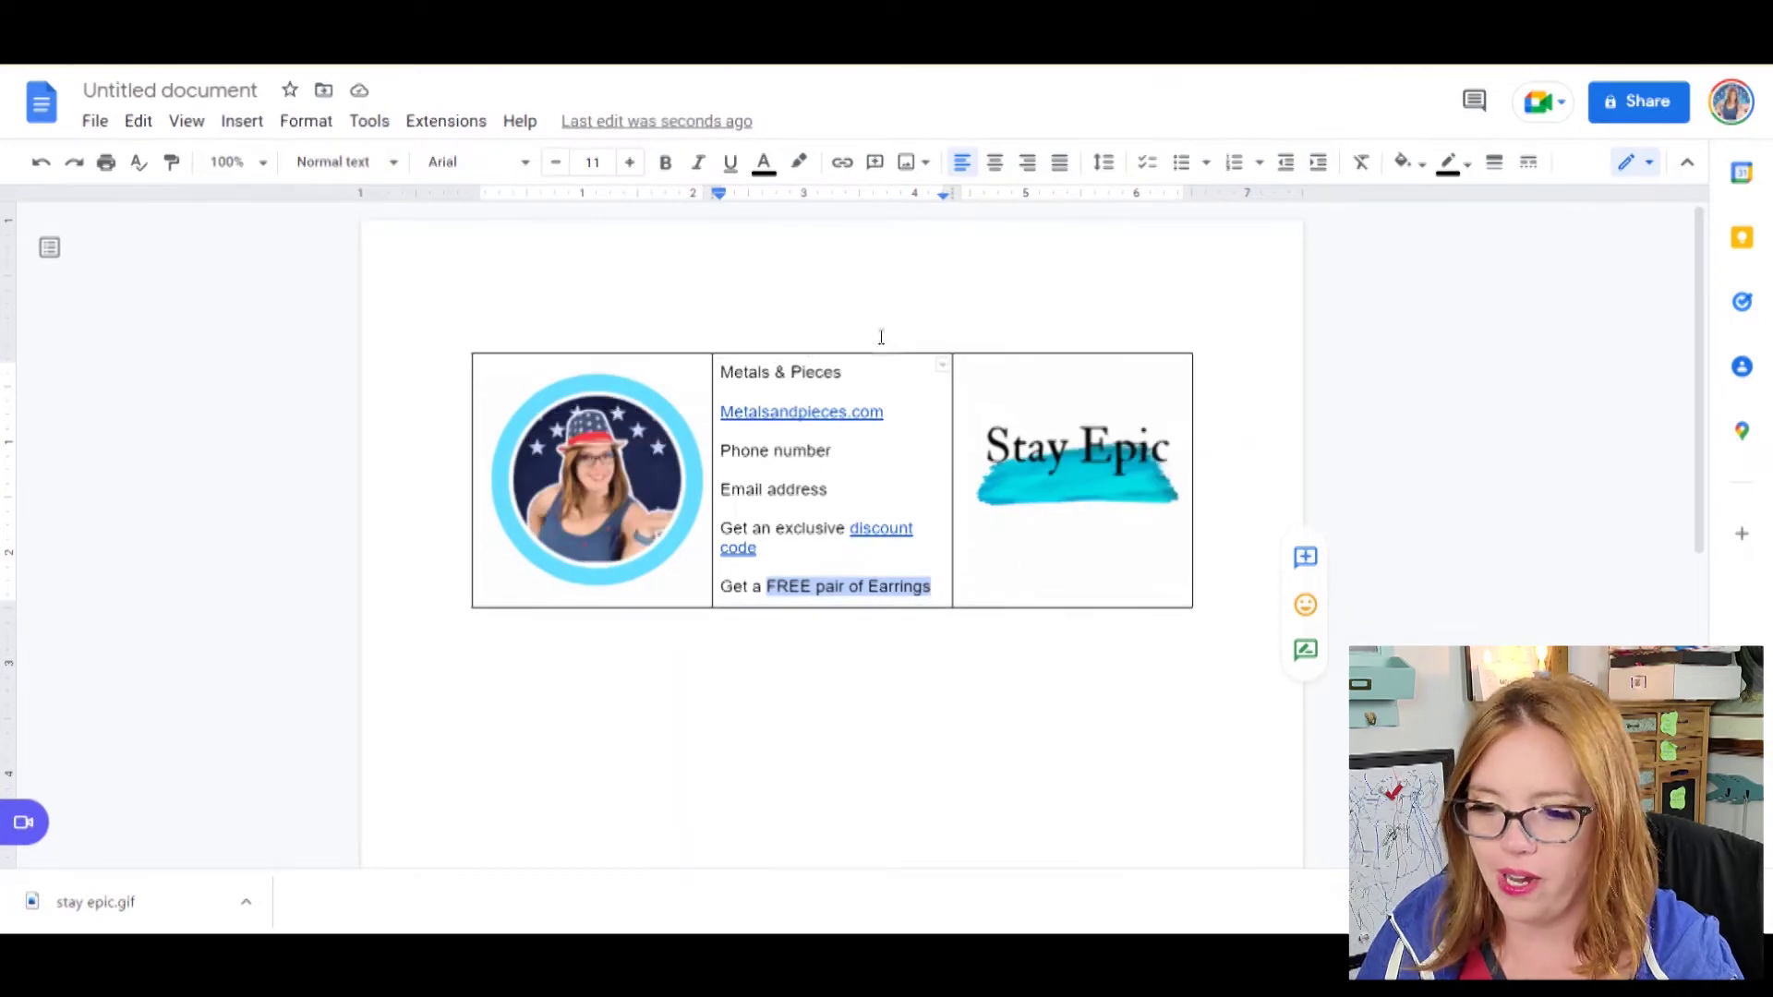
pyautogui.click(843, 164)
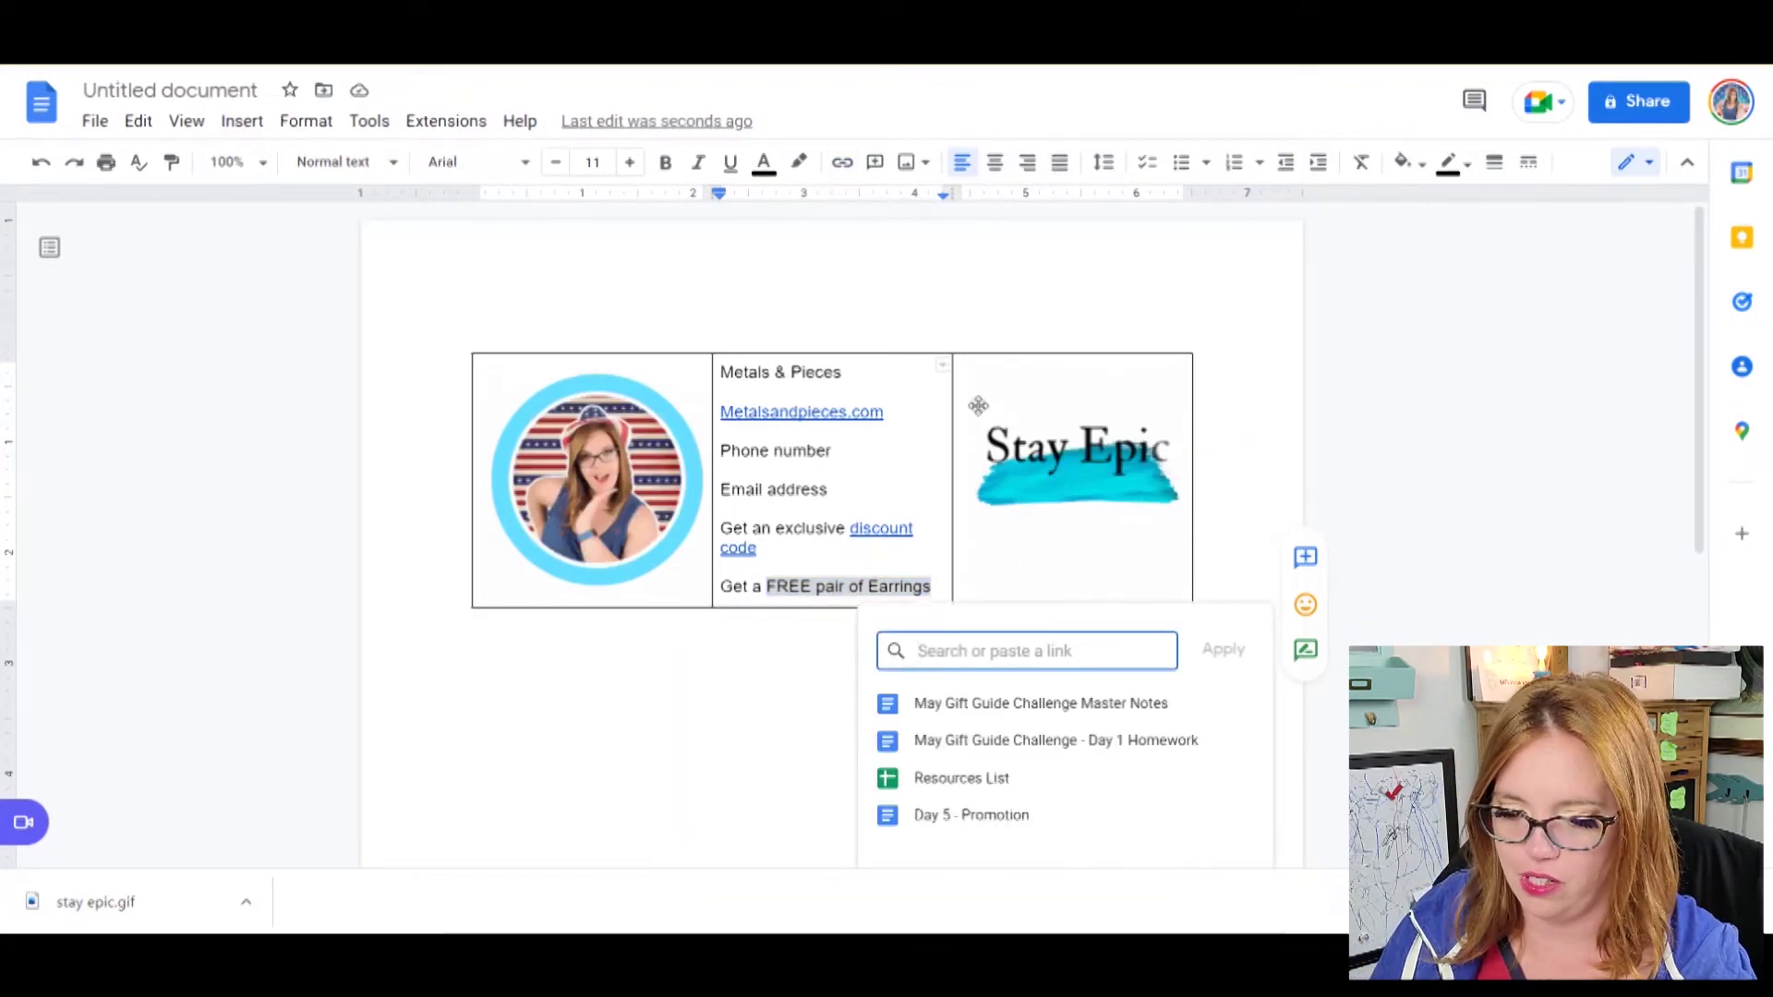
pyautogui.write('go.metalsandpieces.com/lucky')
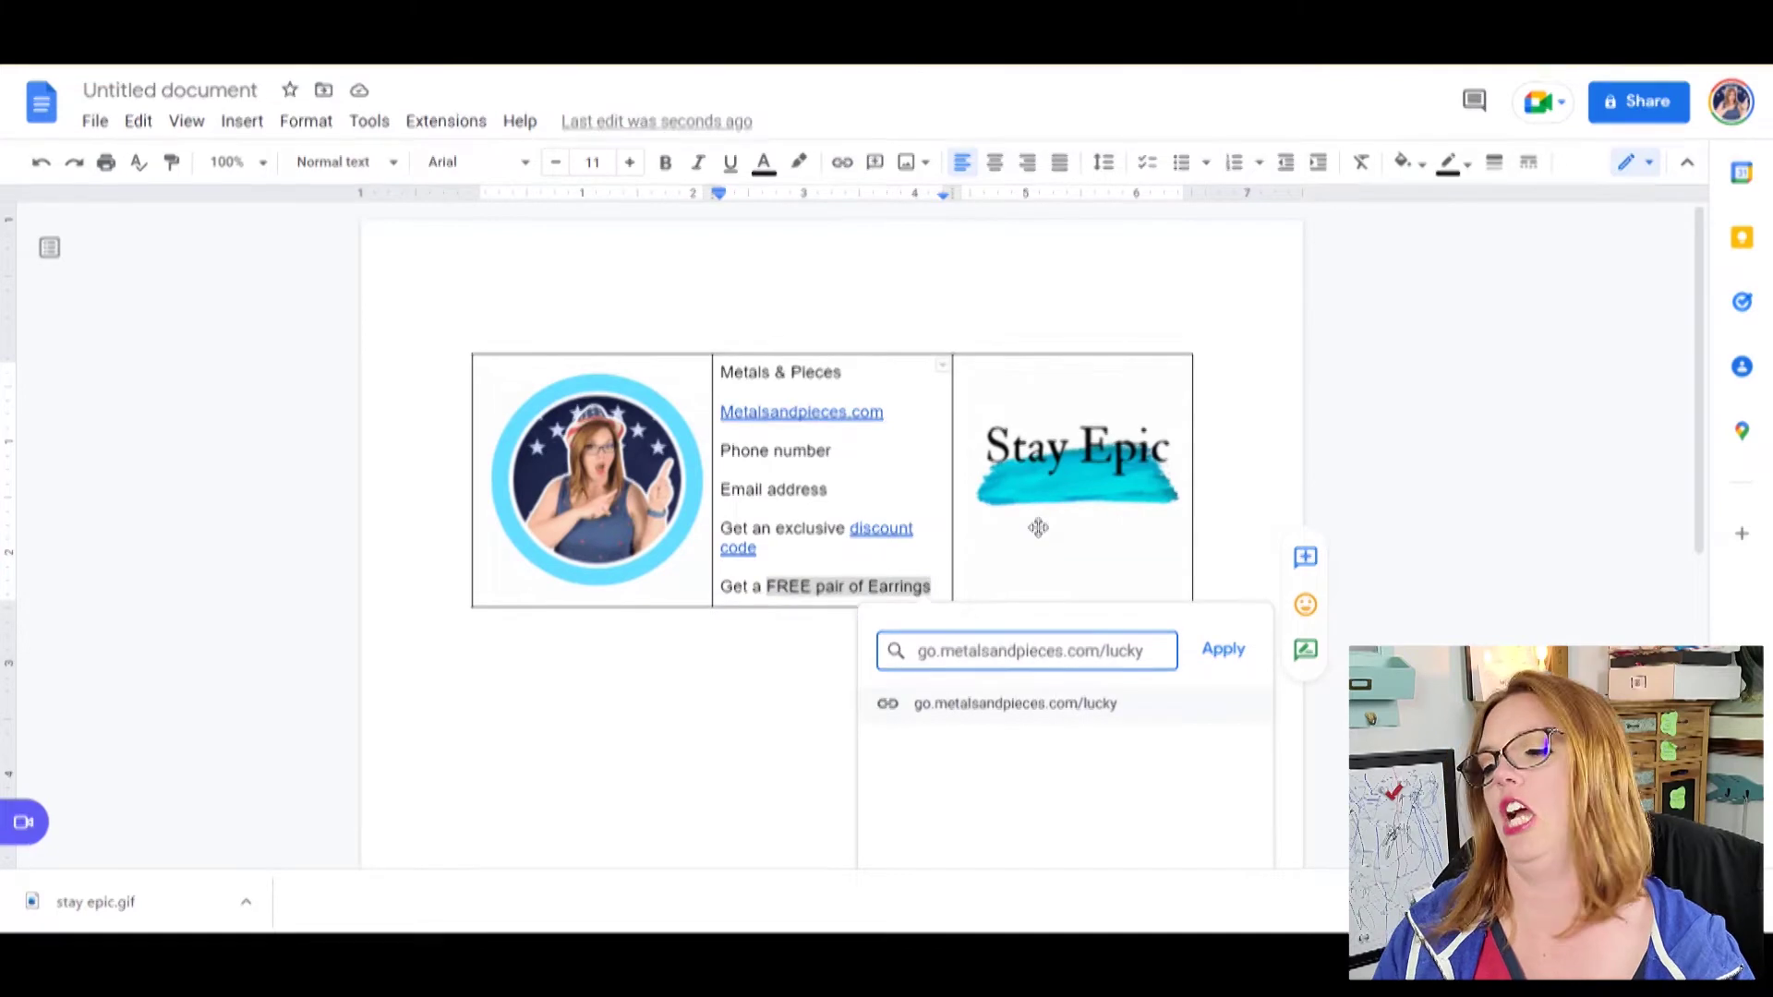
pyautogui.press('Return')
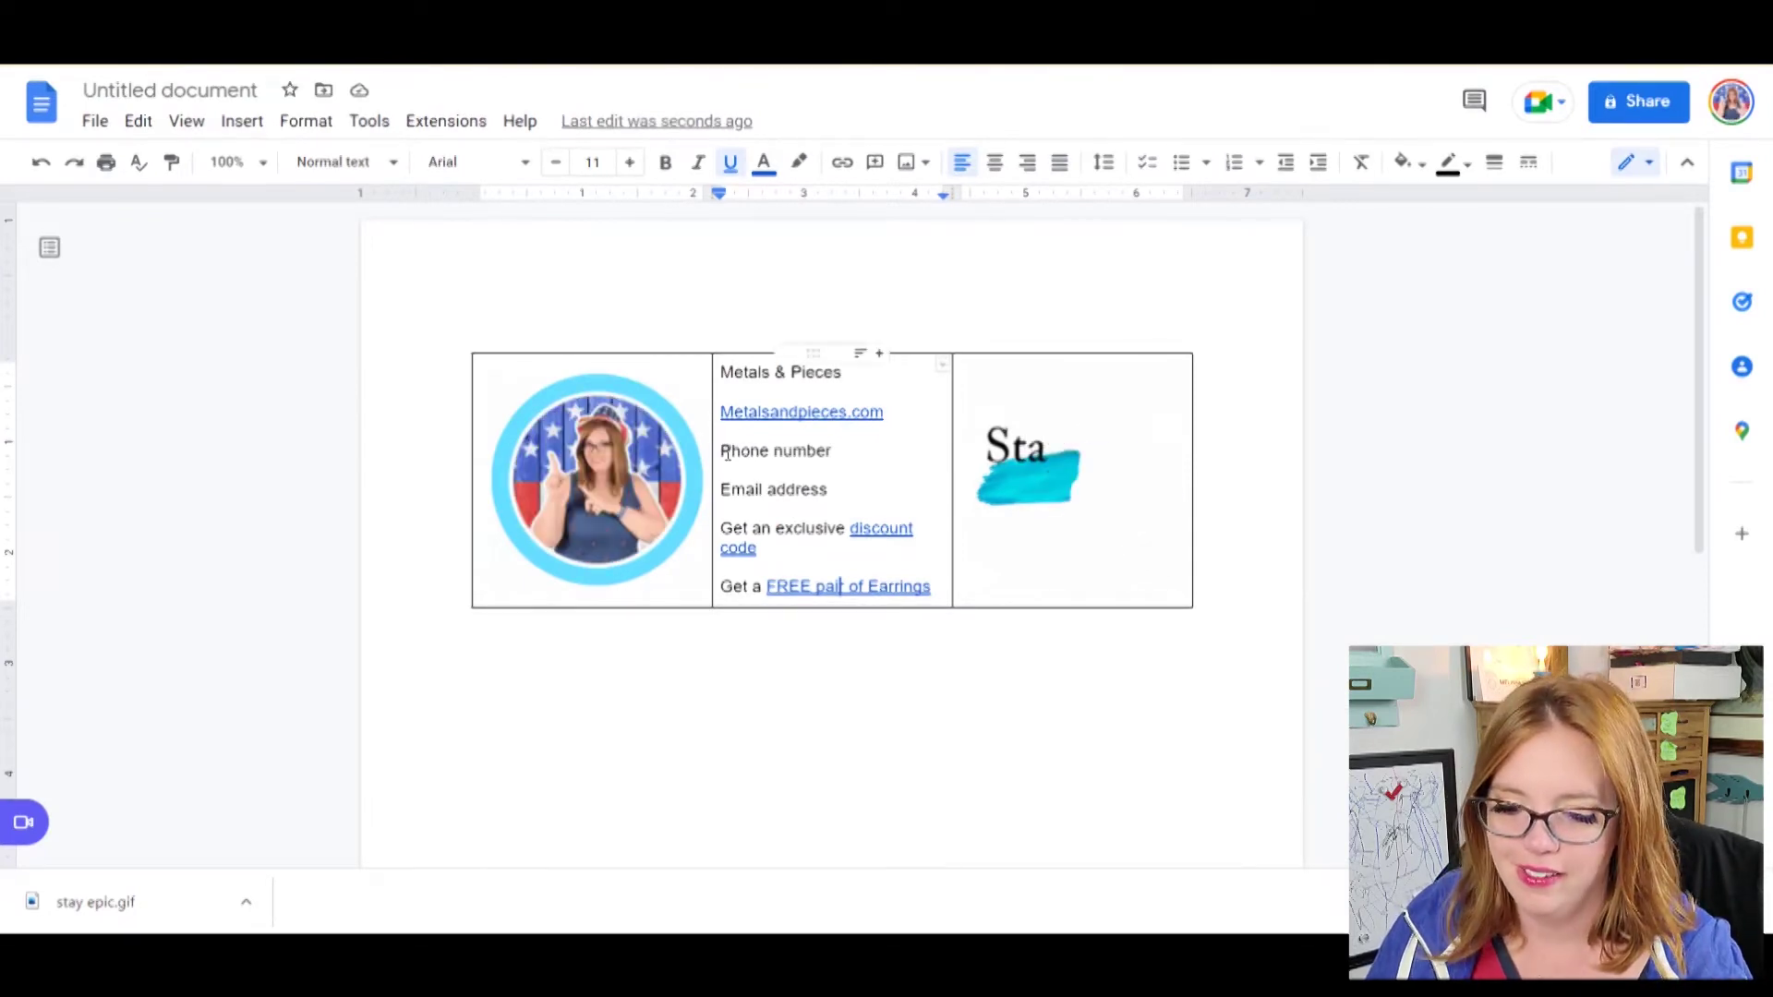
# Step: Delete the phone and email lines and center the Metals & Pieces heading
pyautogui.press('BackSpace')
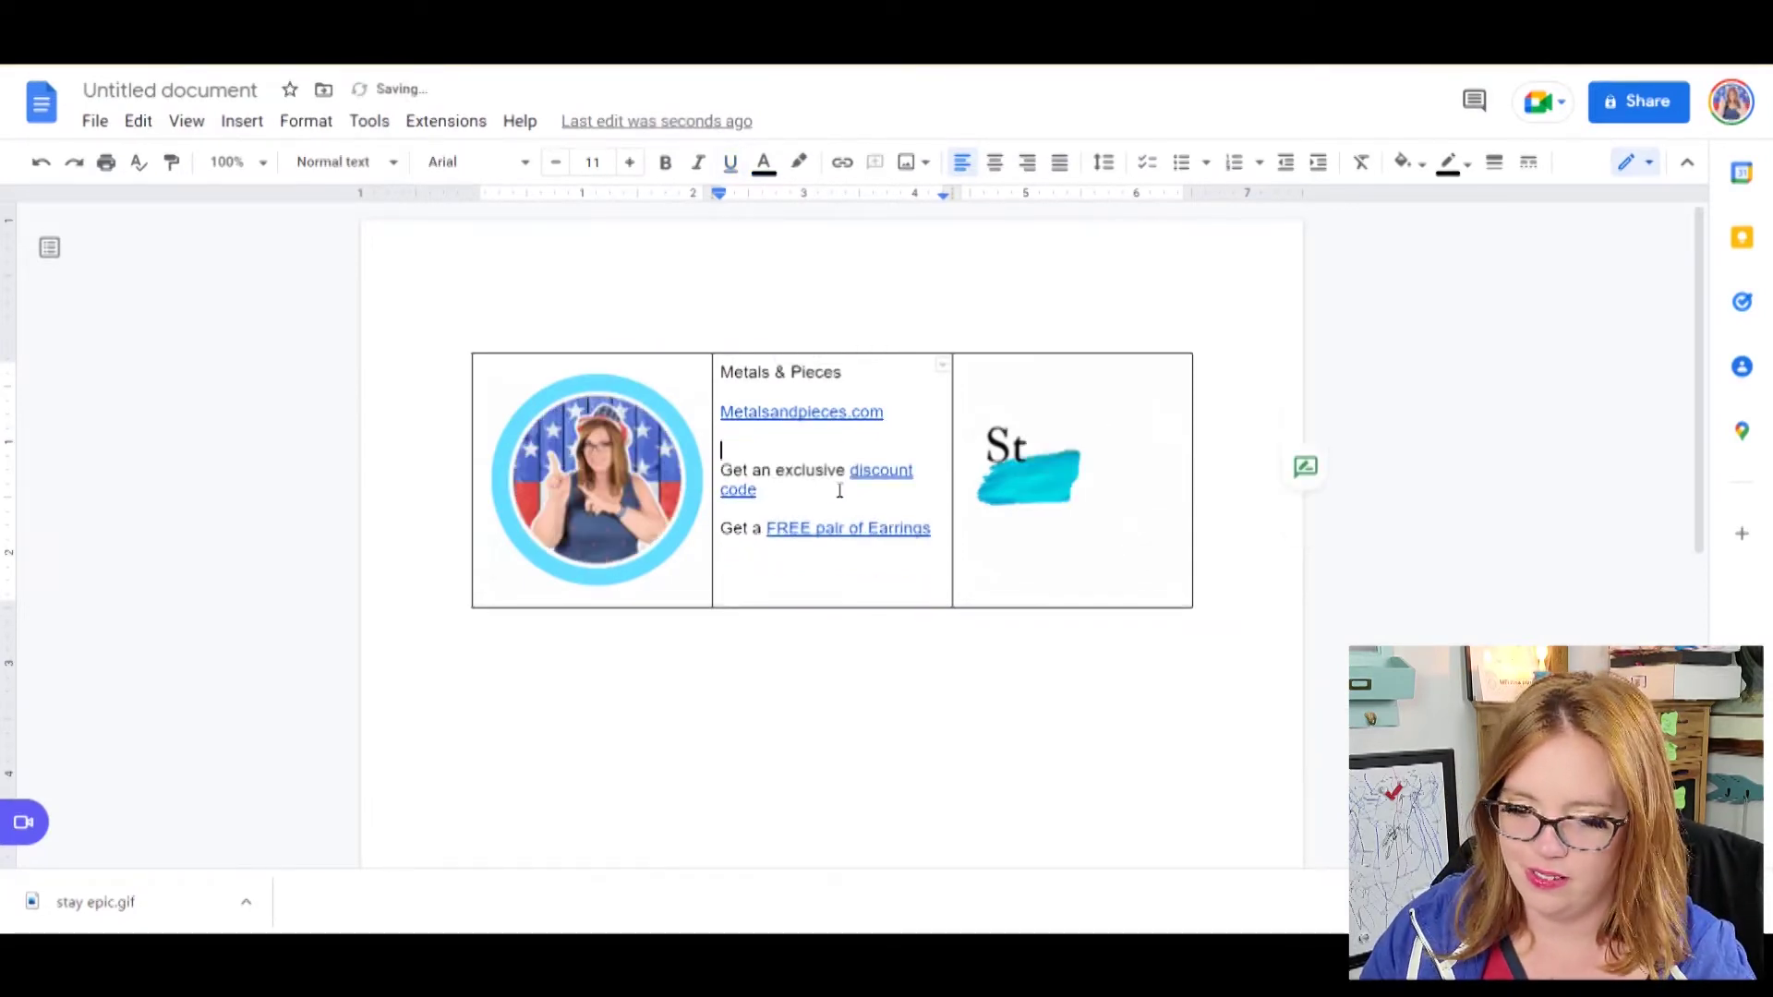
pyautogui.click(831, 374)
pyautogui.hotkey('ctrl', 'e')
pyautogui.click(1156, 777)
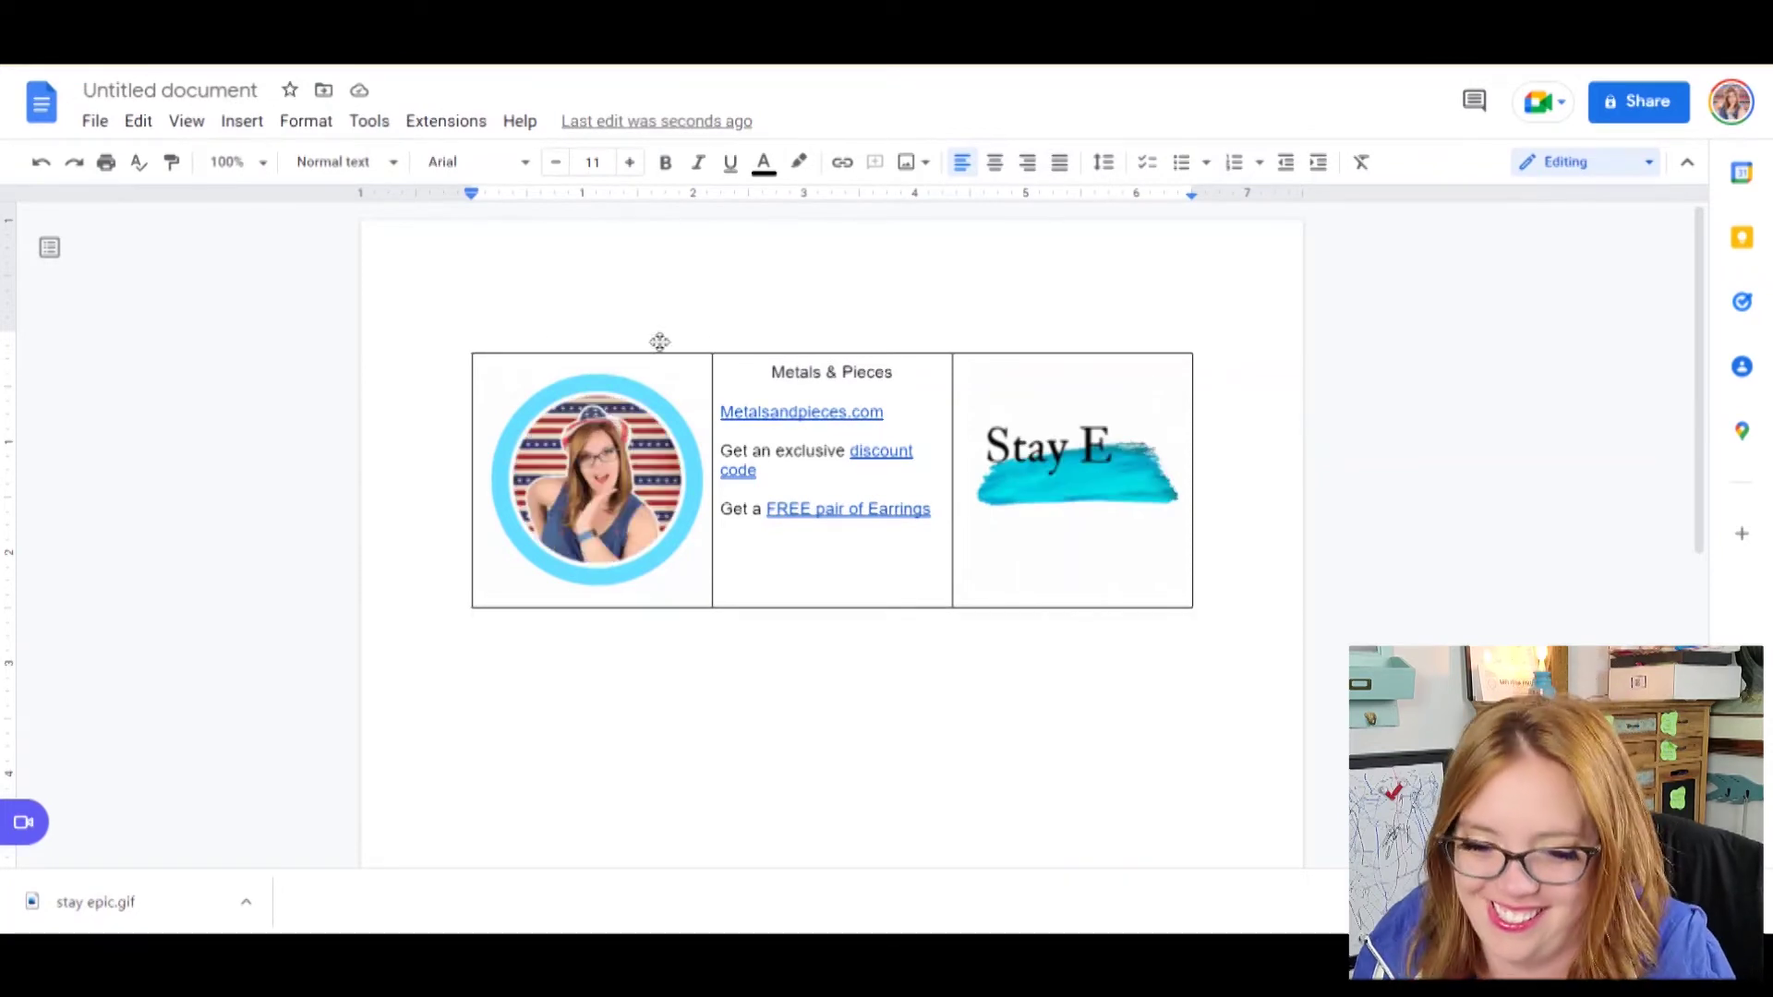
# Step: Go to Gmail and open See all settings from the quick settings gear
pyautogui.click(111, 57)
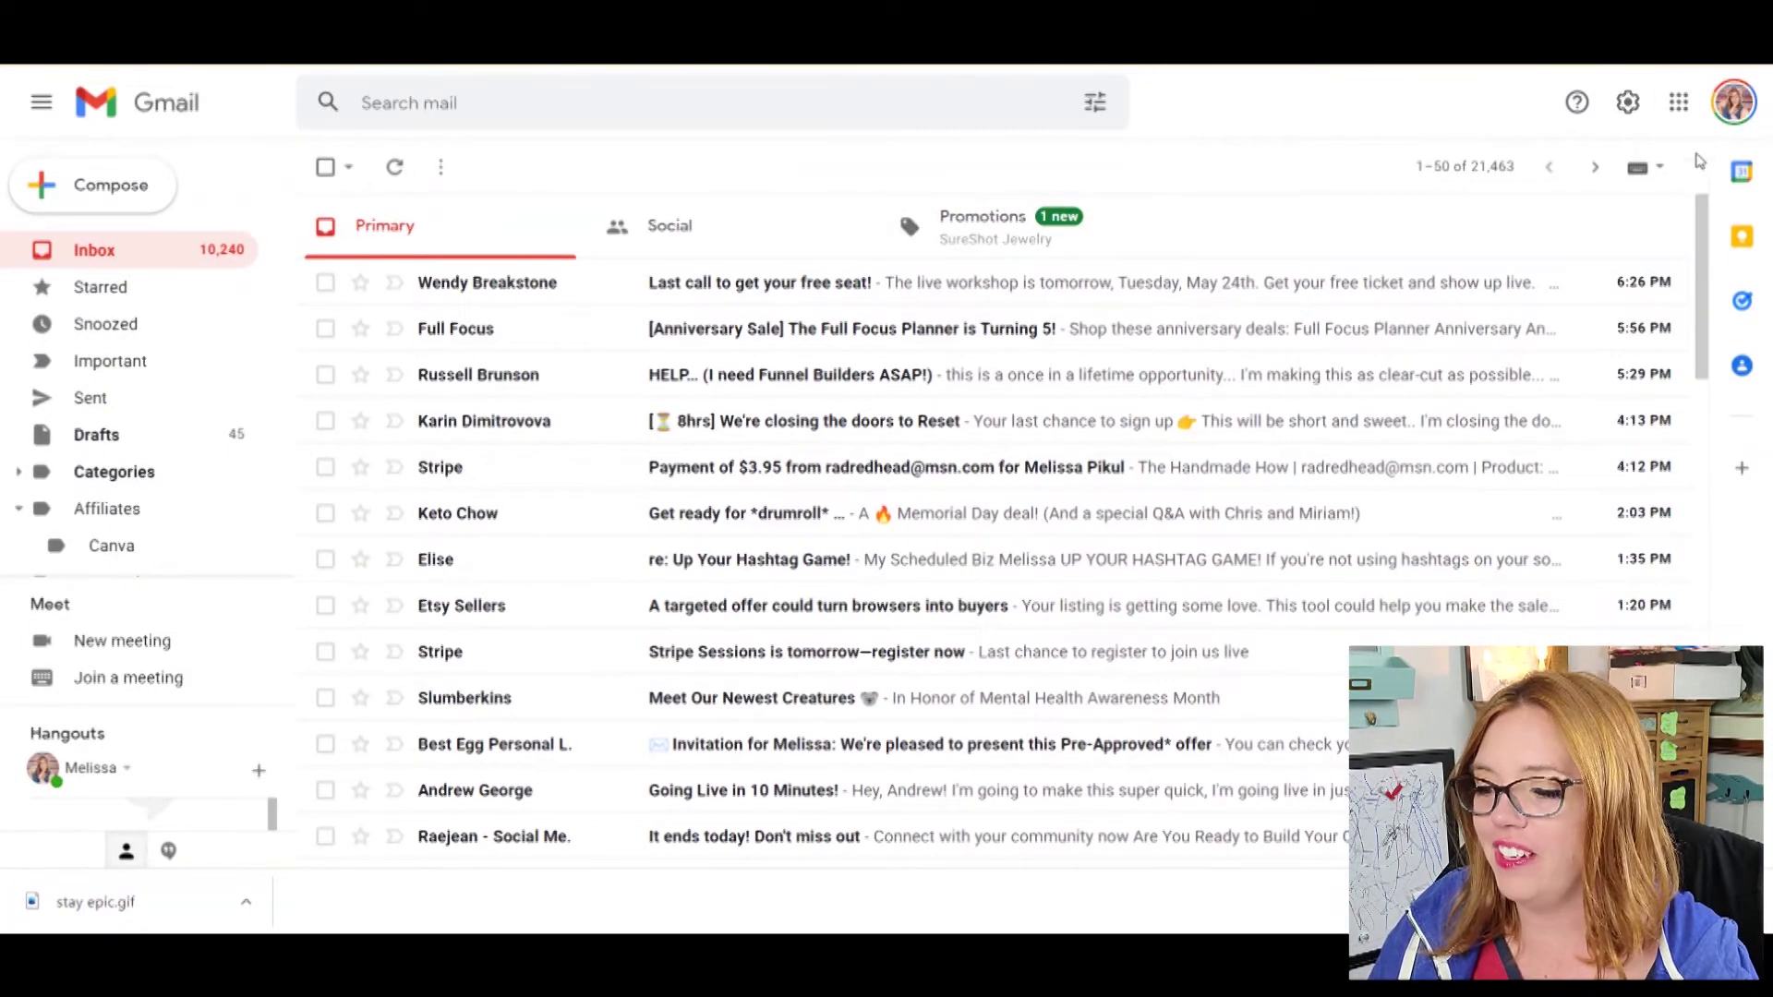
pyautogui.click(1683, 106)
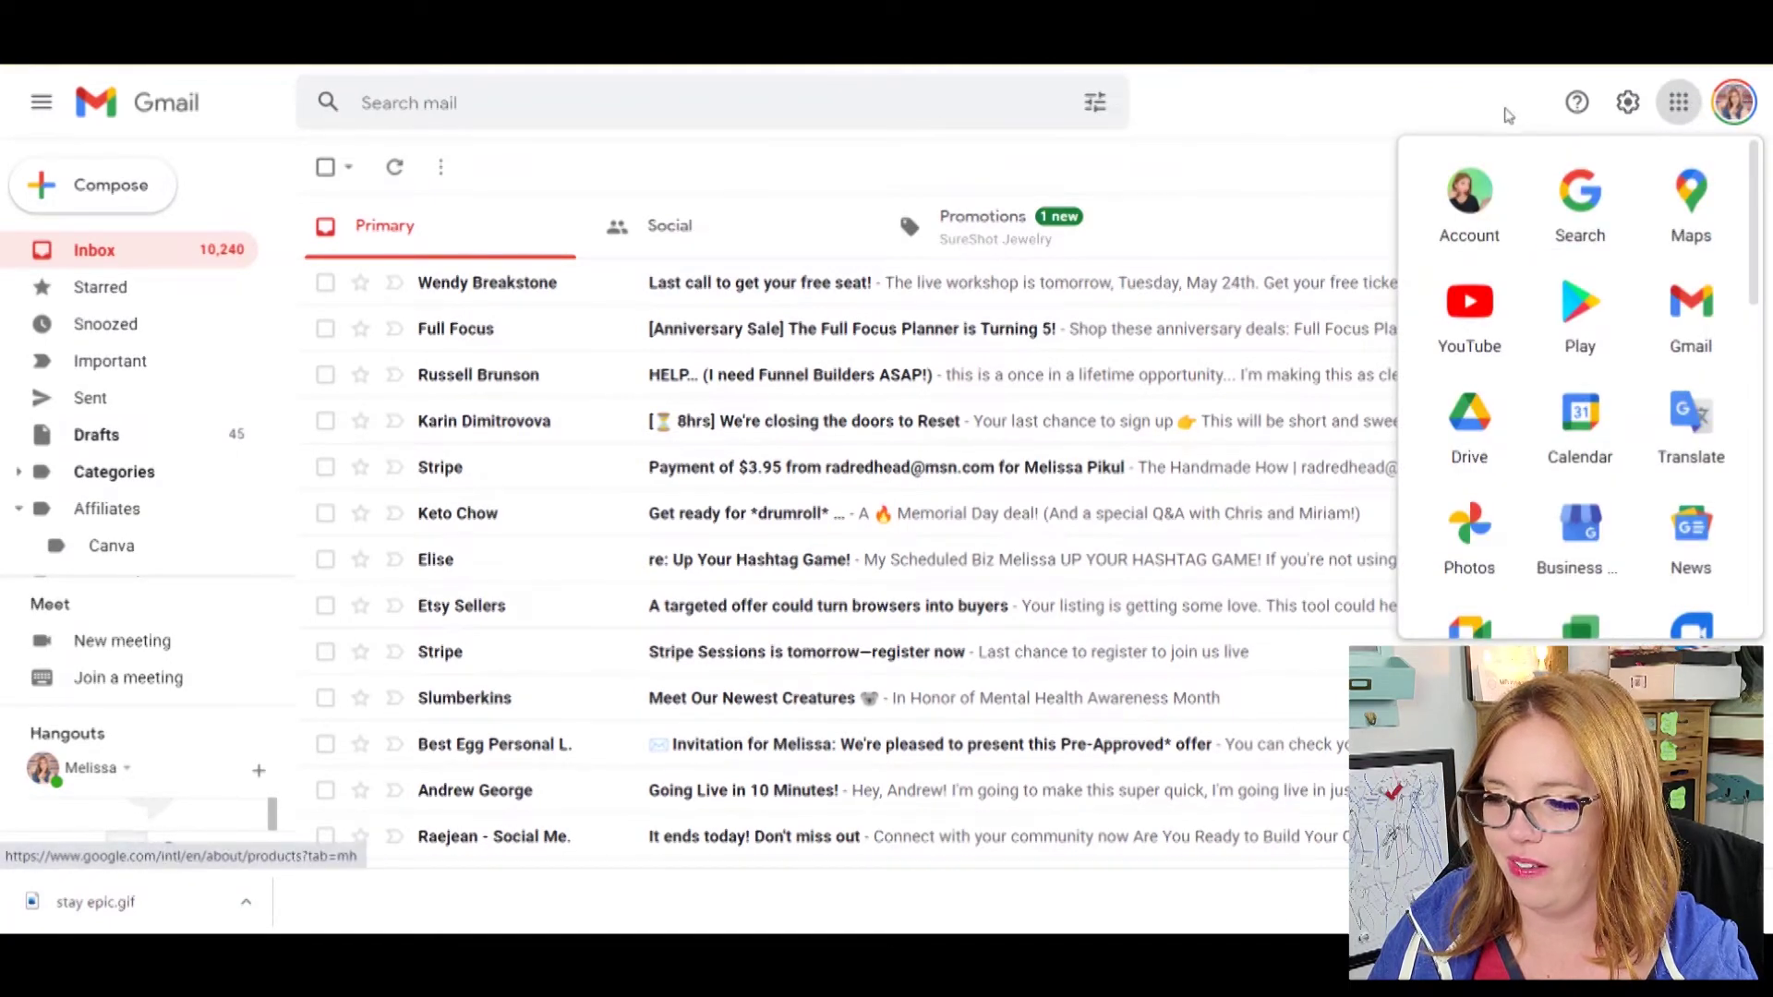
pyautogui.click(1626, 122)
pyautogui.click(1630, 105)
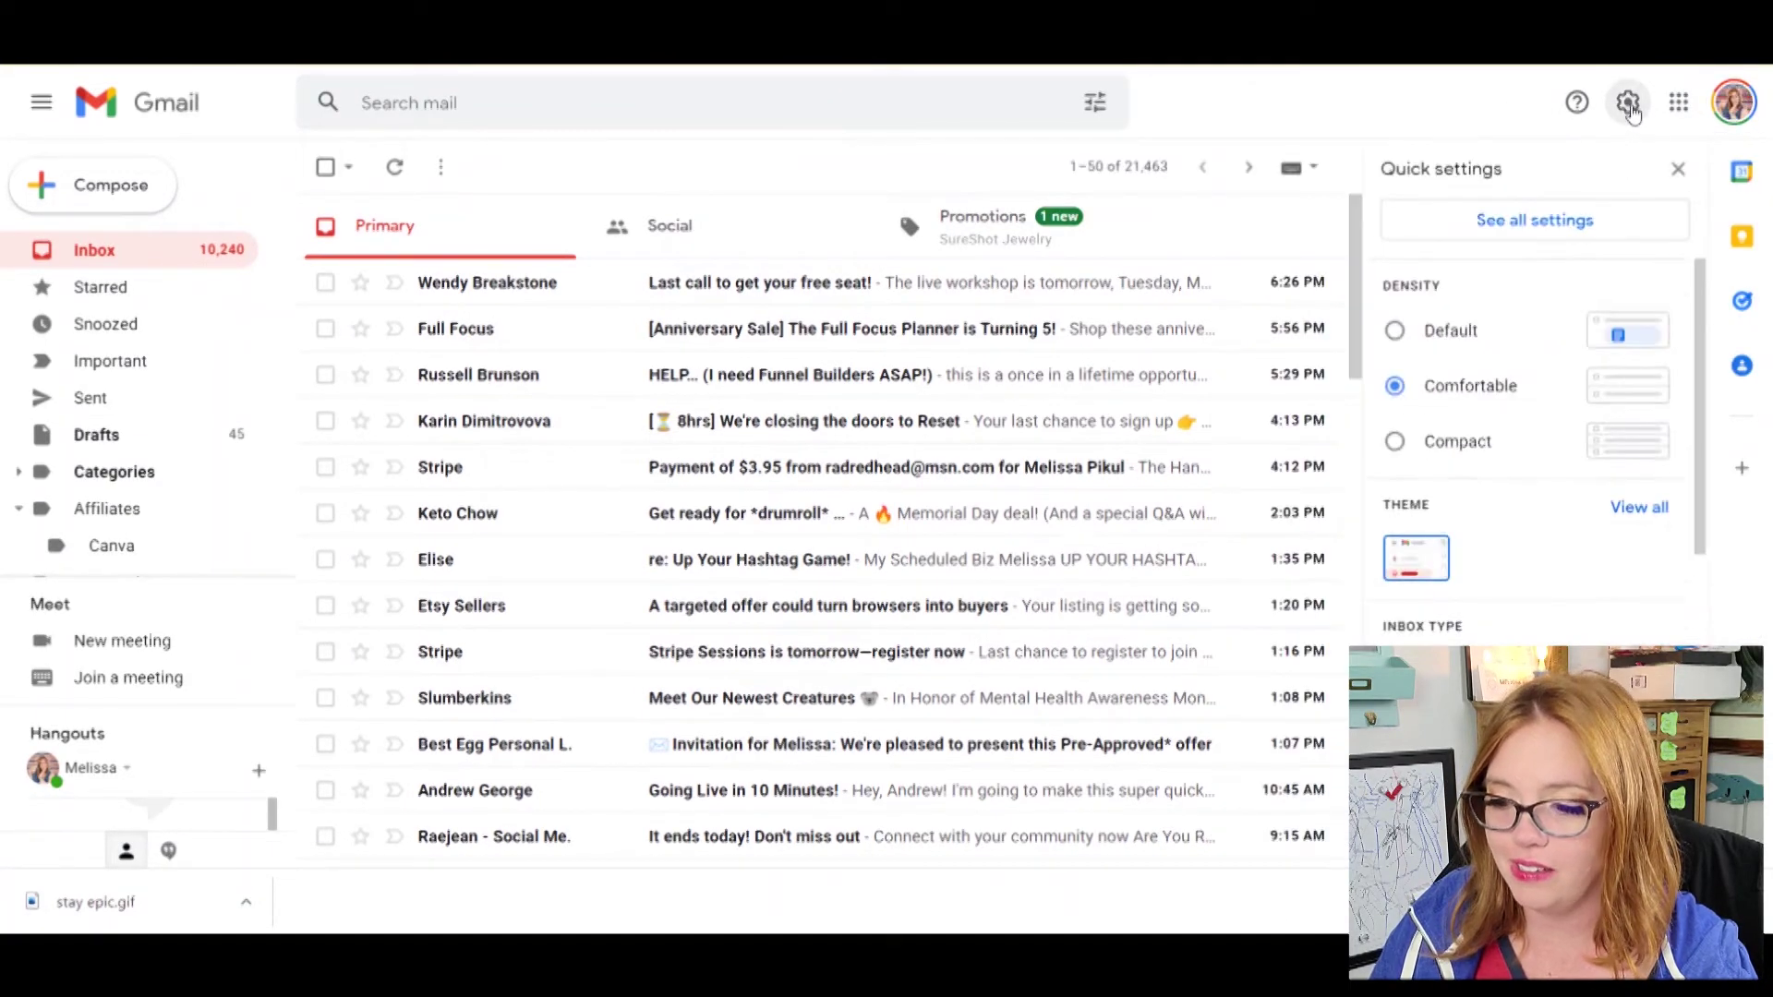
pyautogui.click(1588, 220)
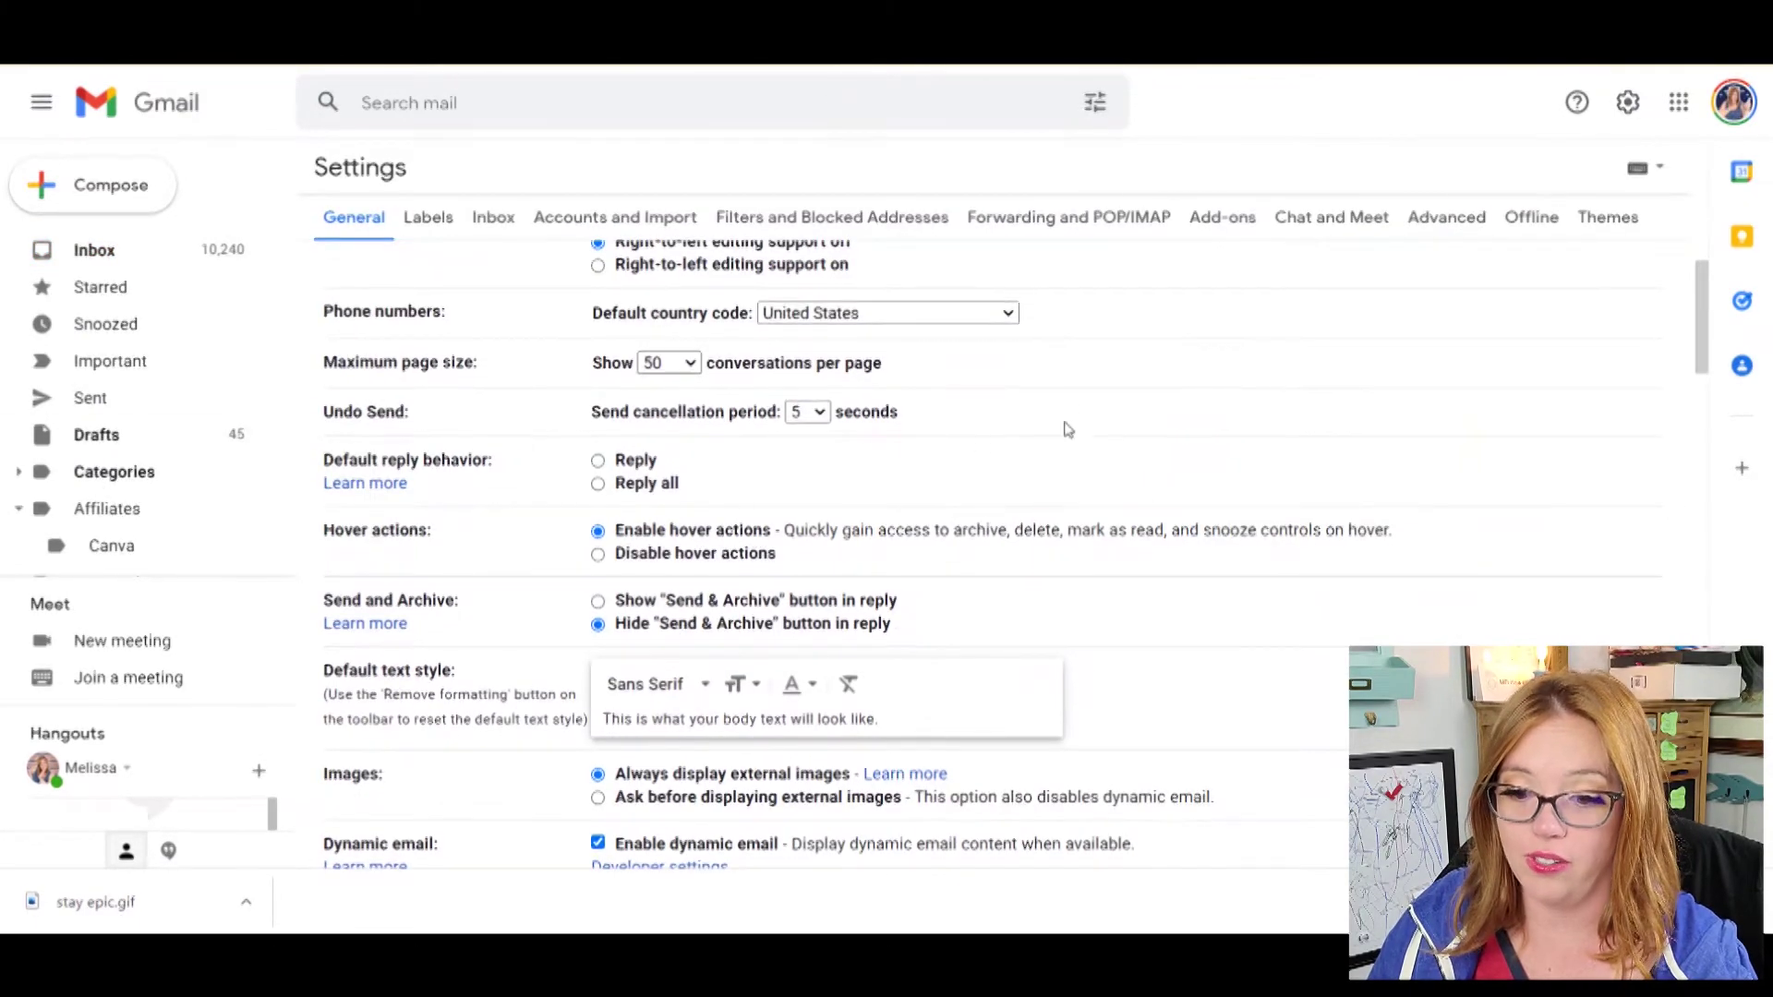
# Step: Scroll General settings down to the existing signature with its 'Get a 20% Discount Code' link
pyautogui.scroll(-15, 1100, 381)
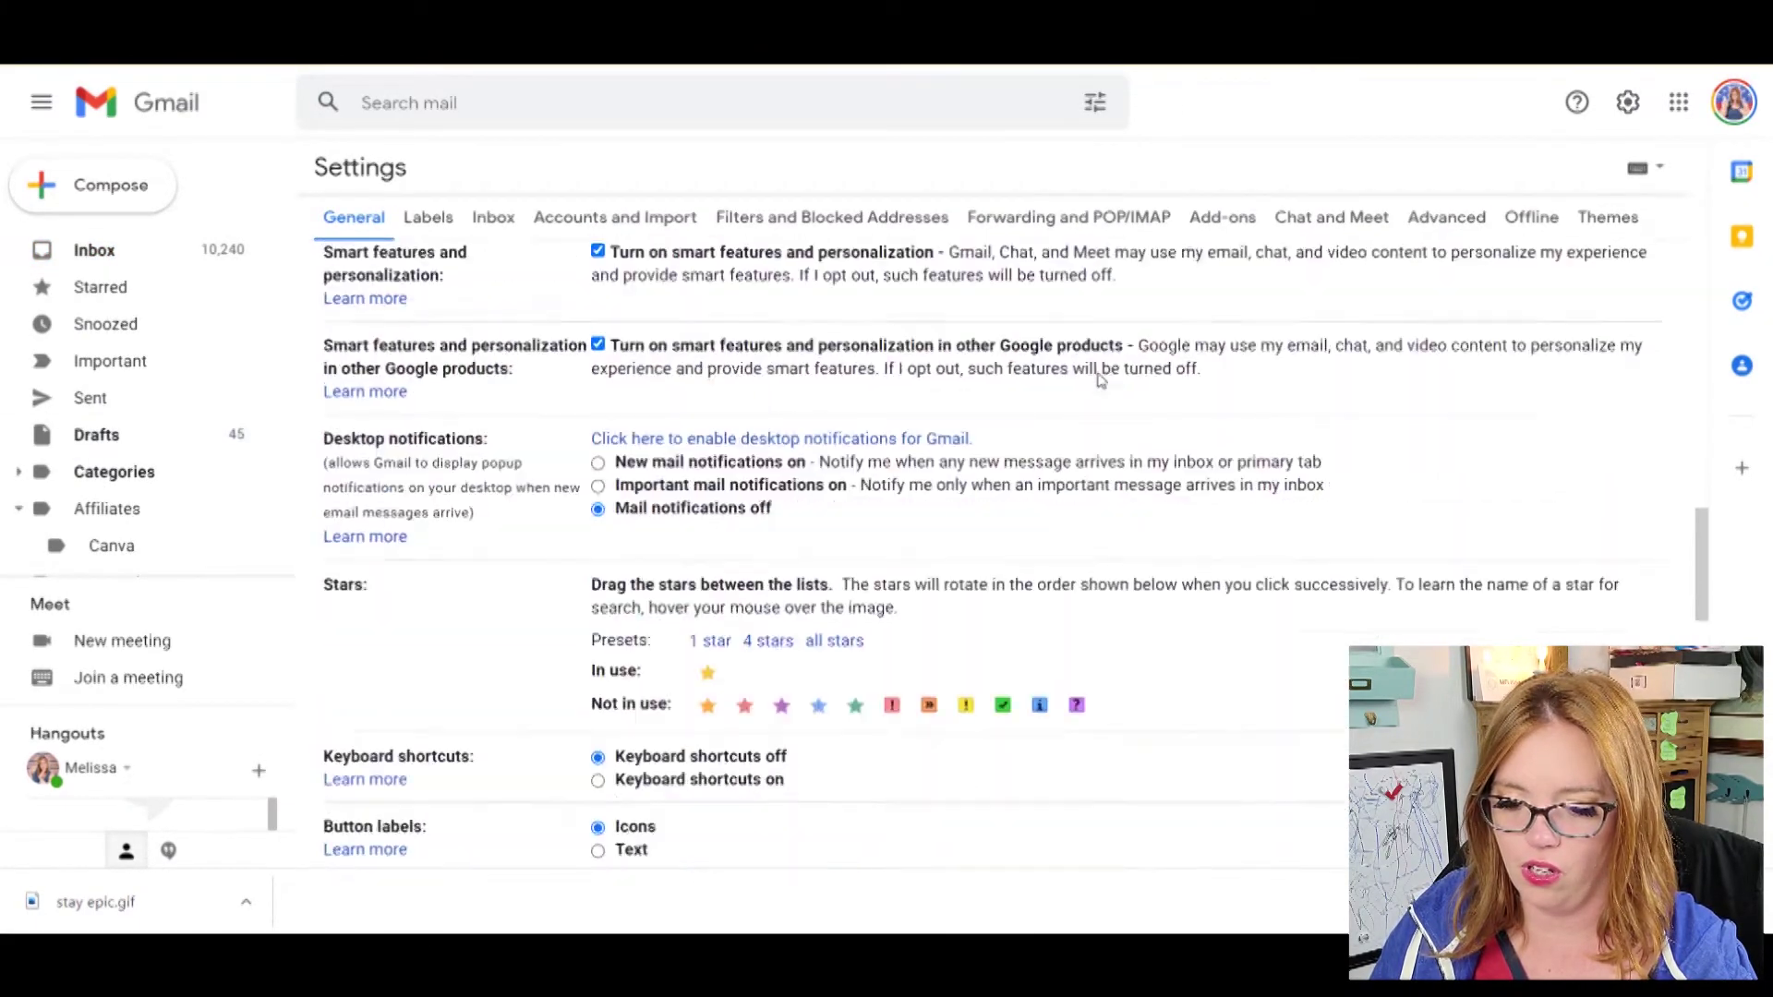
pyautogui.scroll(-9, 1100, 380)
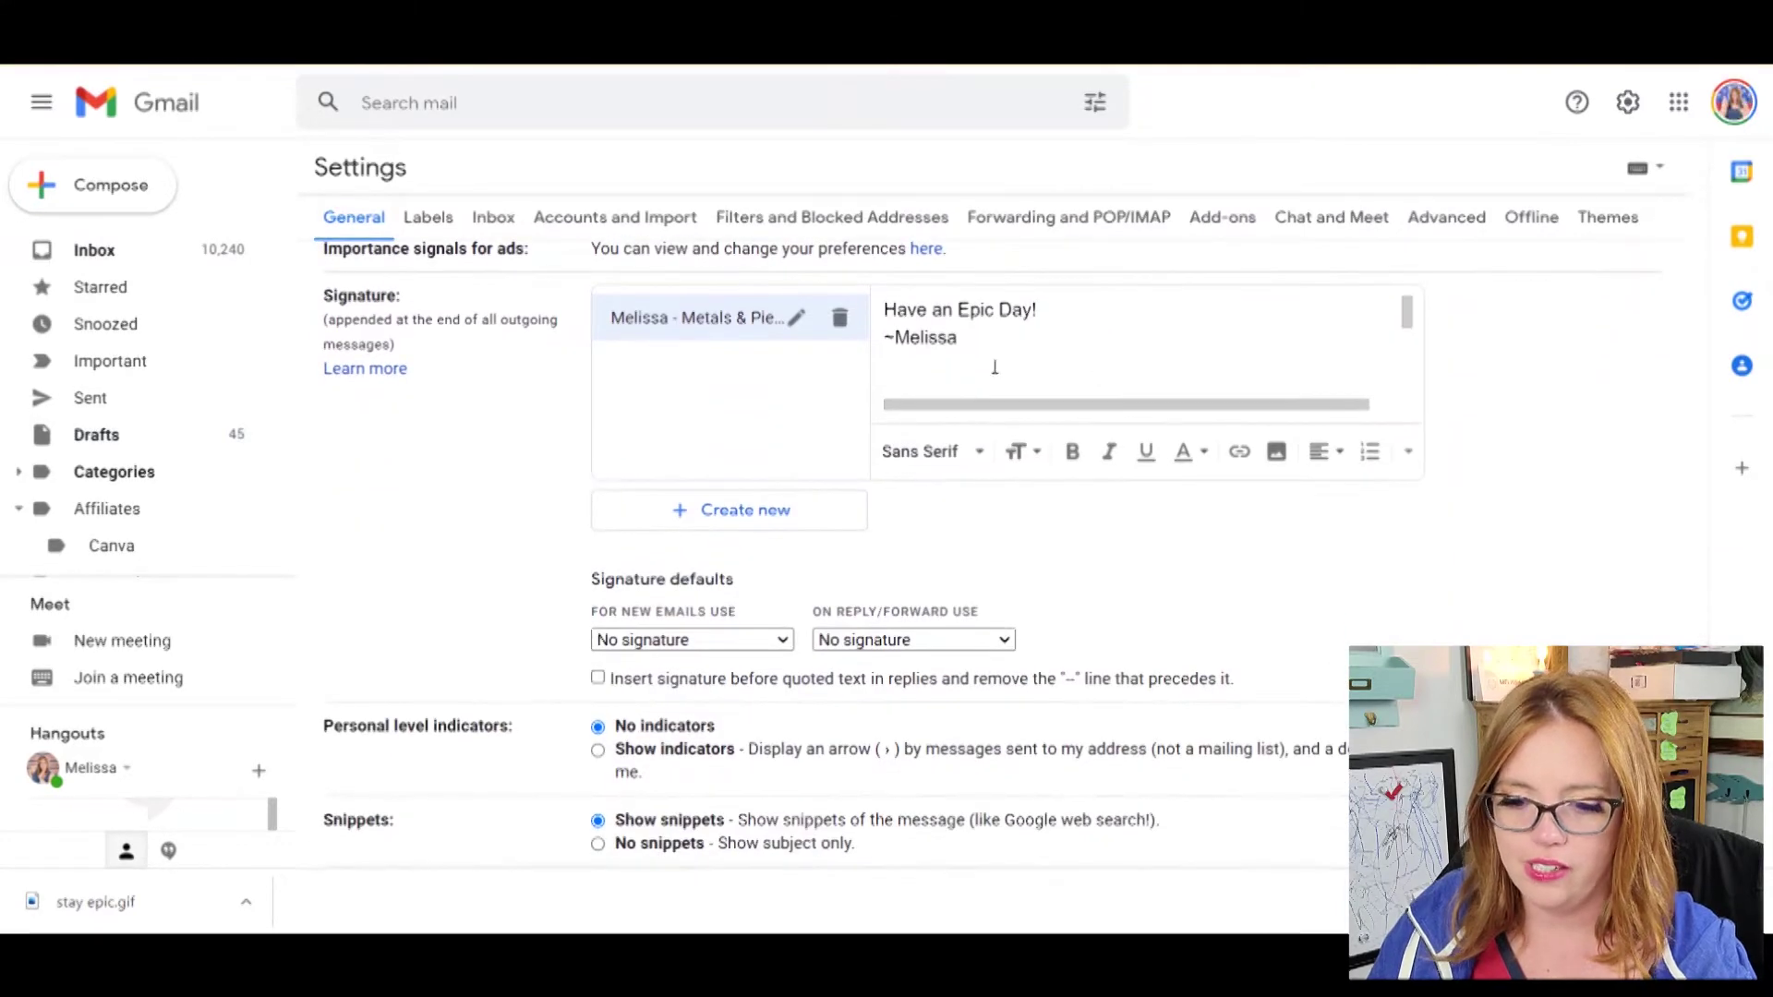
pyautogui.scroll(3, 1013, 341)
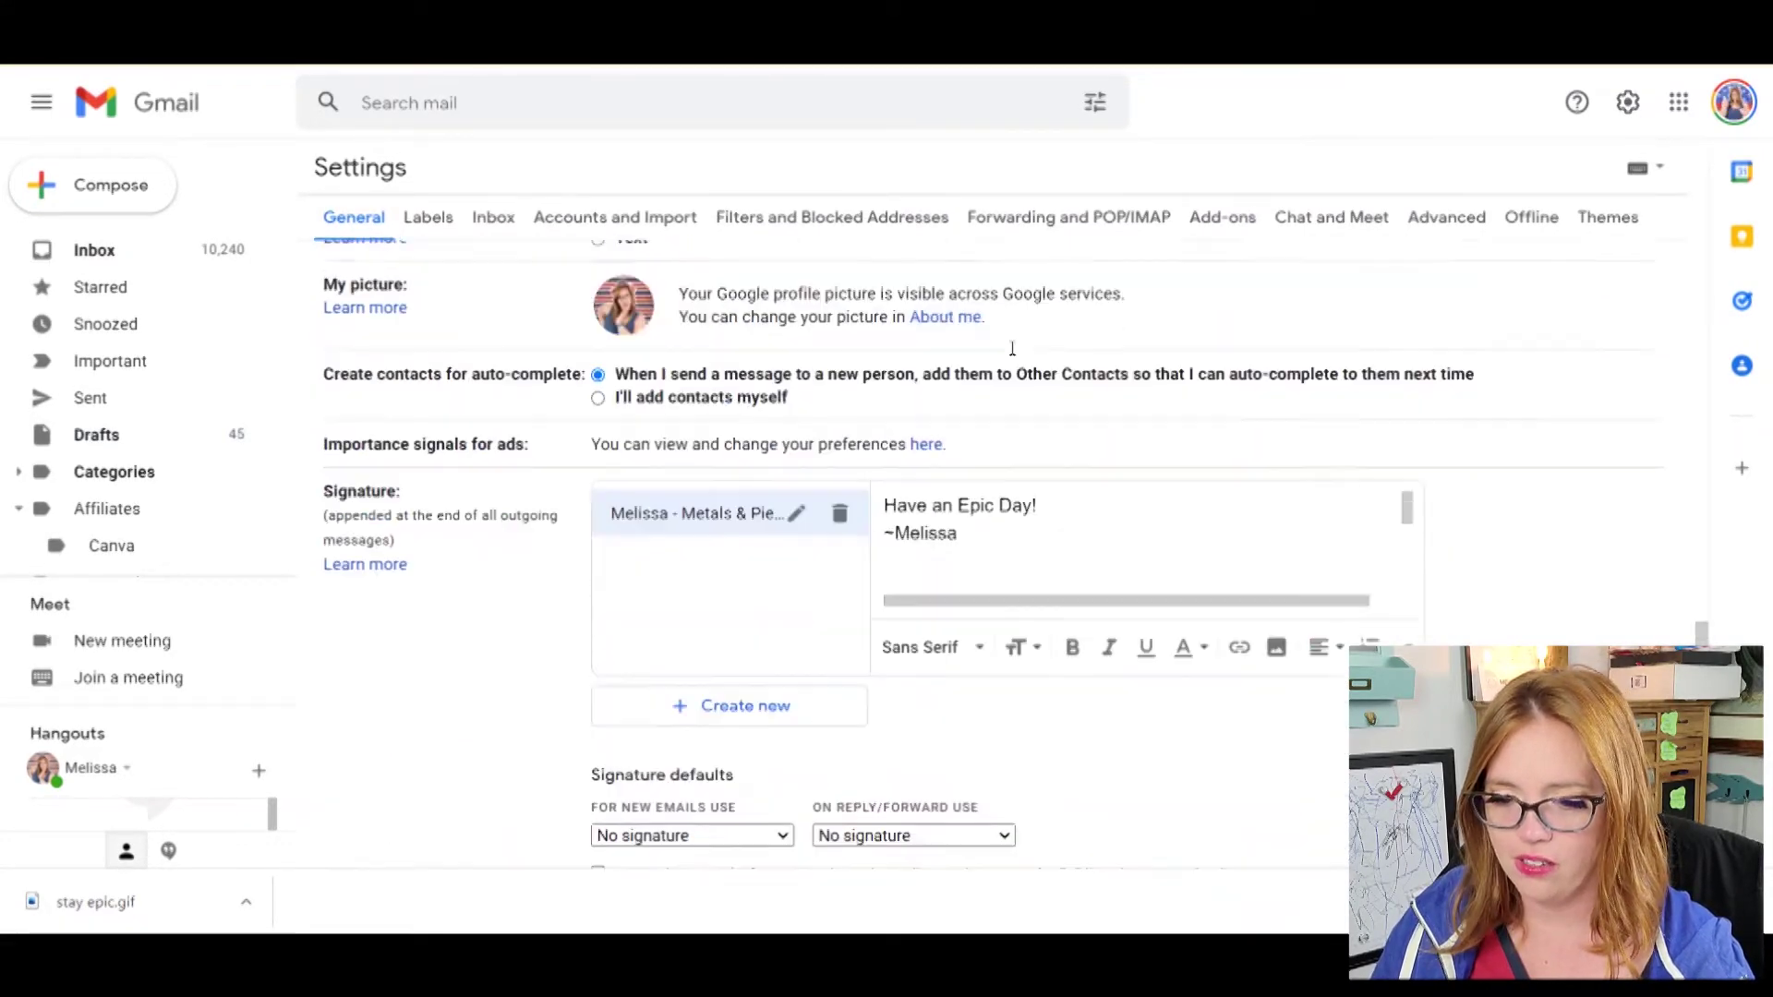
pyautogui.scroll(-3, 1136, 572)
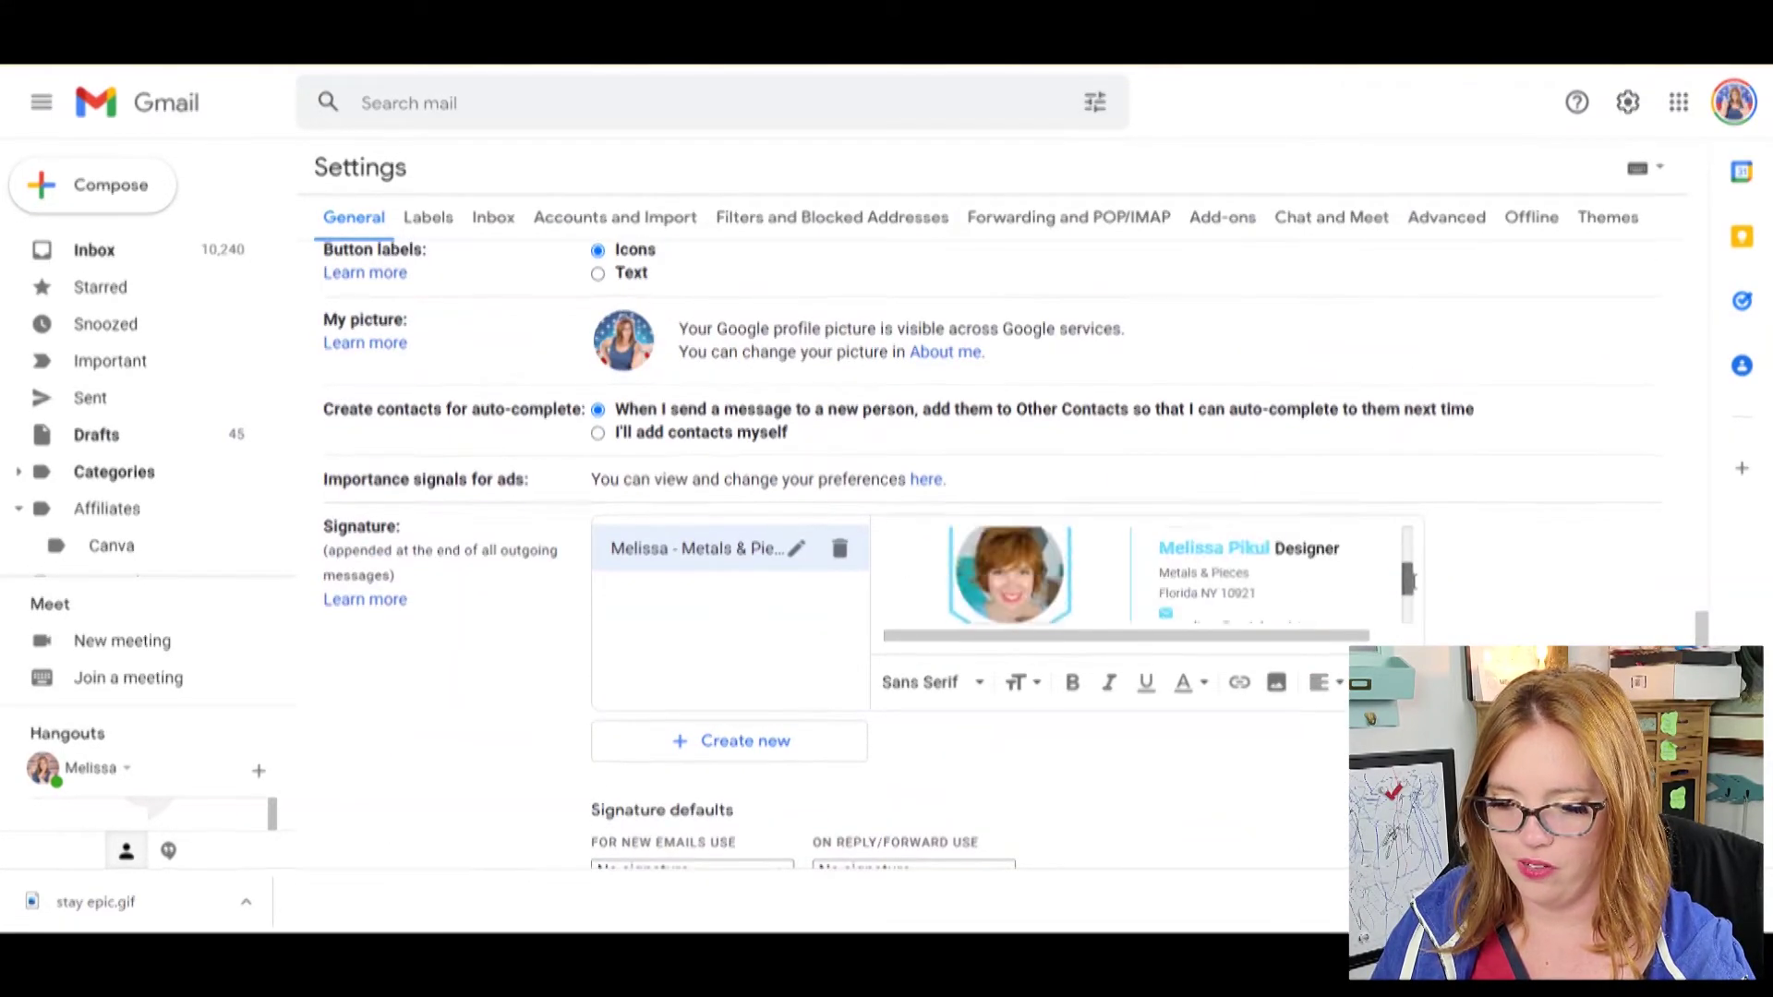
pyautogui.scroll(2, 1136, 572)
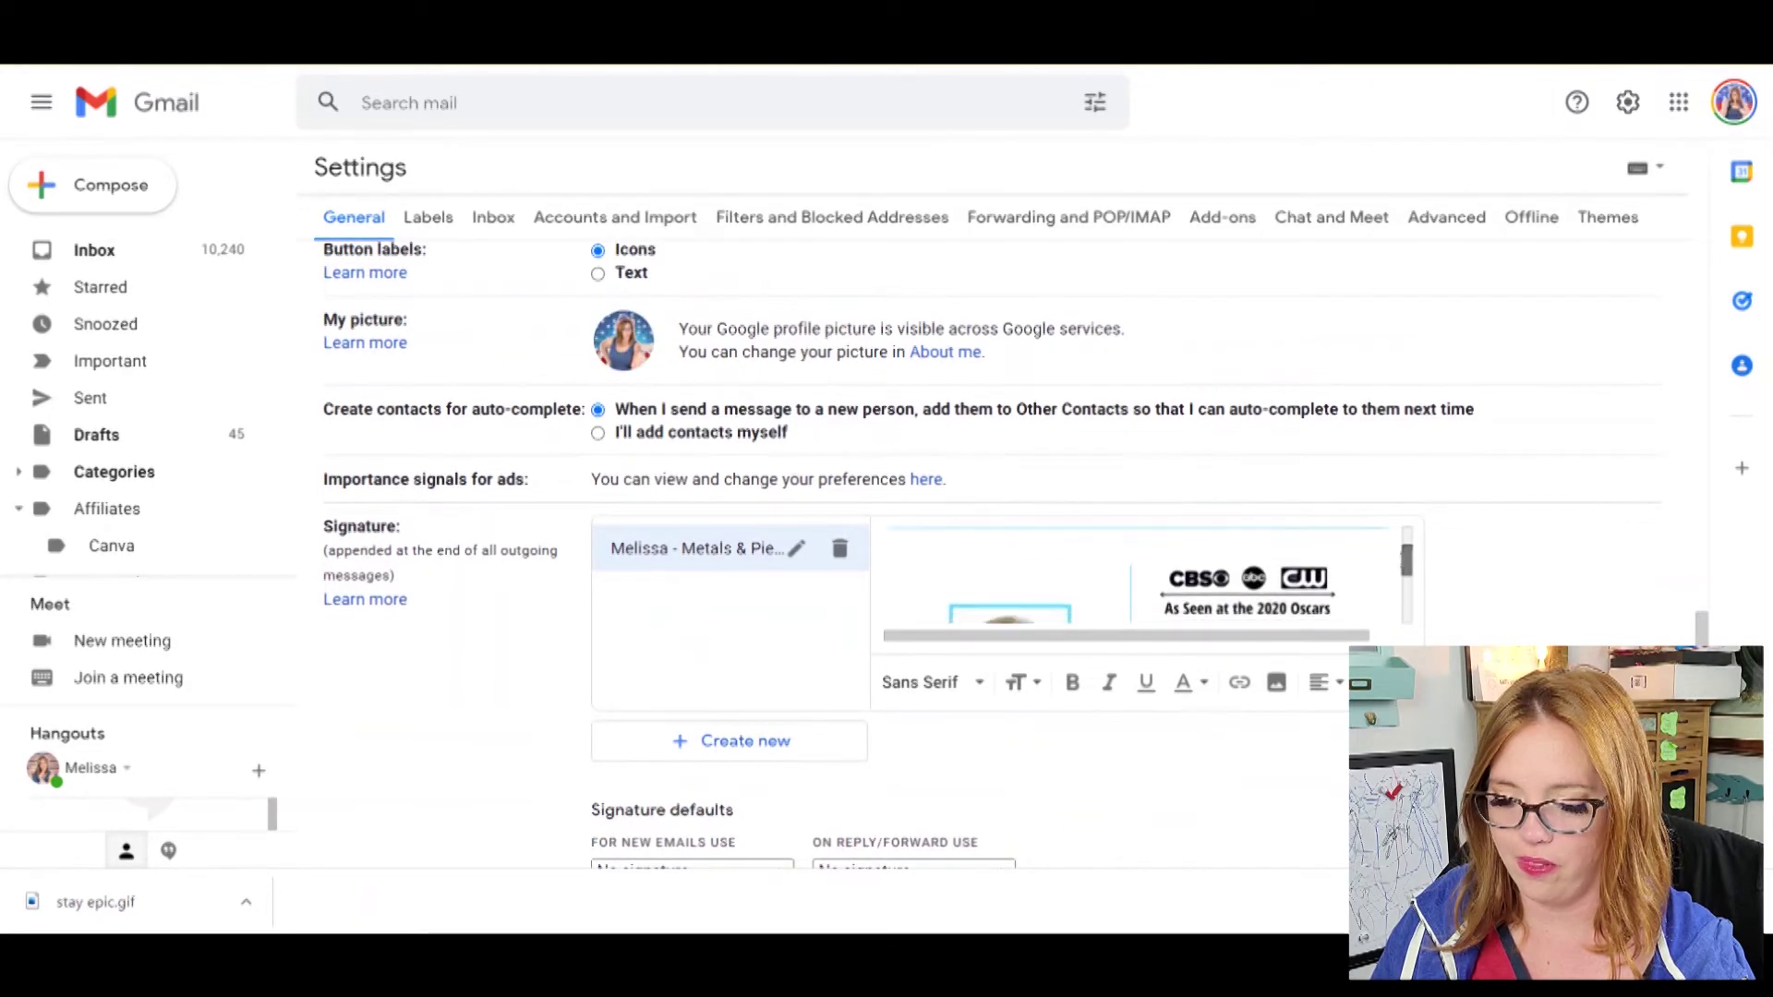
pyautogui.scroll(-3, 1279, 571)
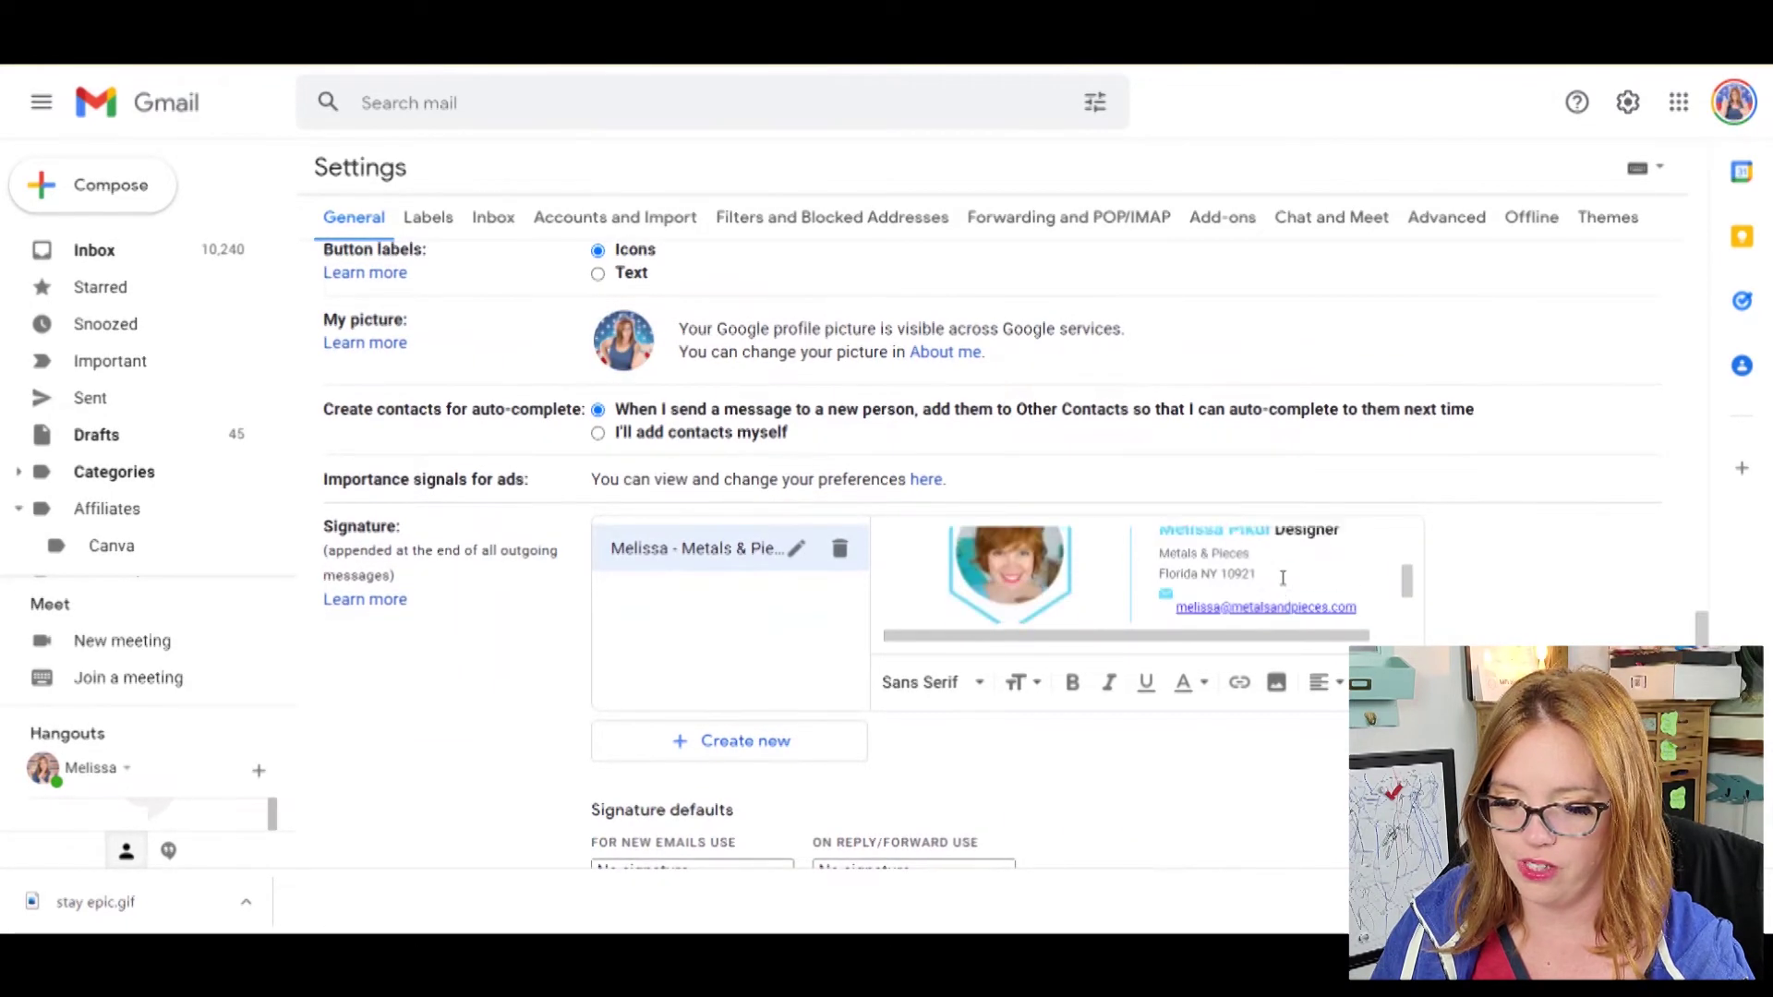
pyautogui.scroll(-3, 1218, 593)
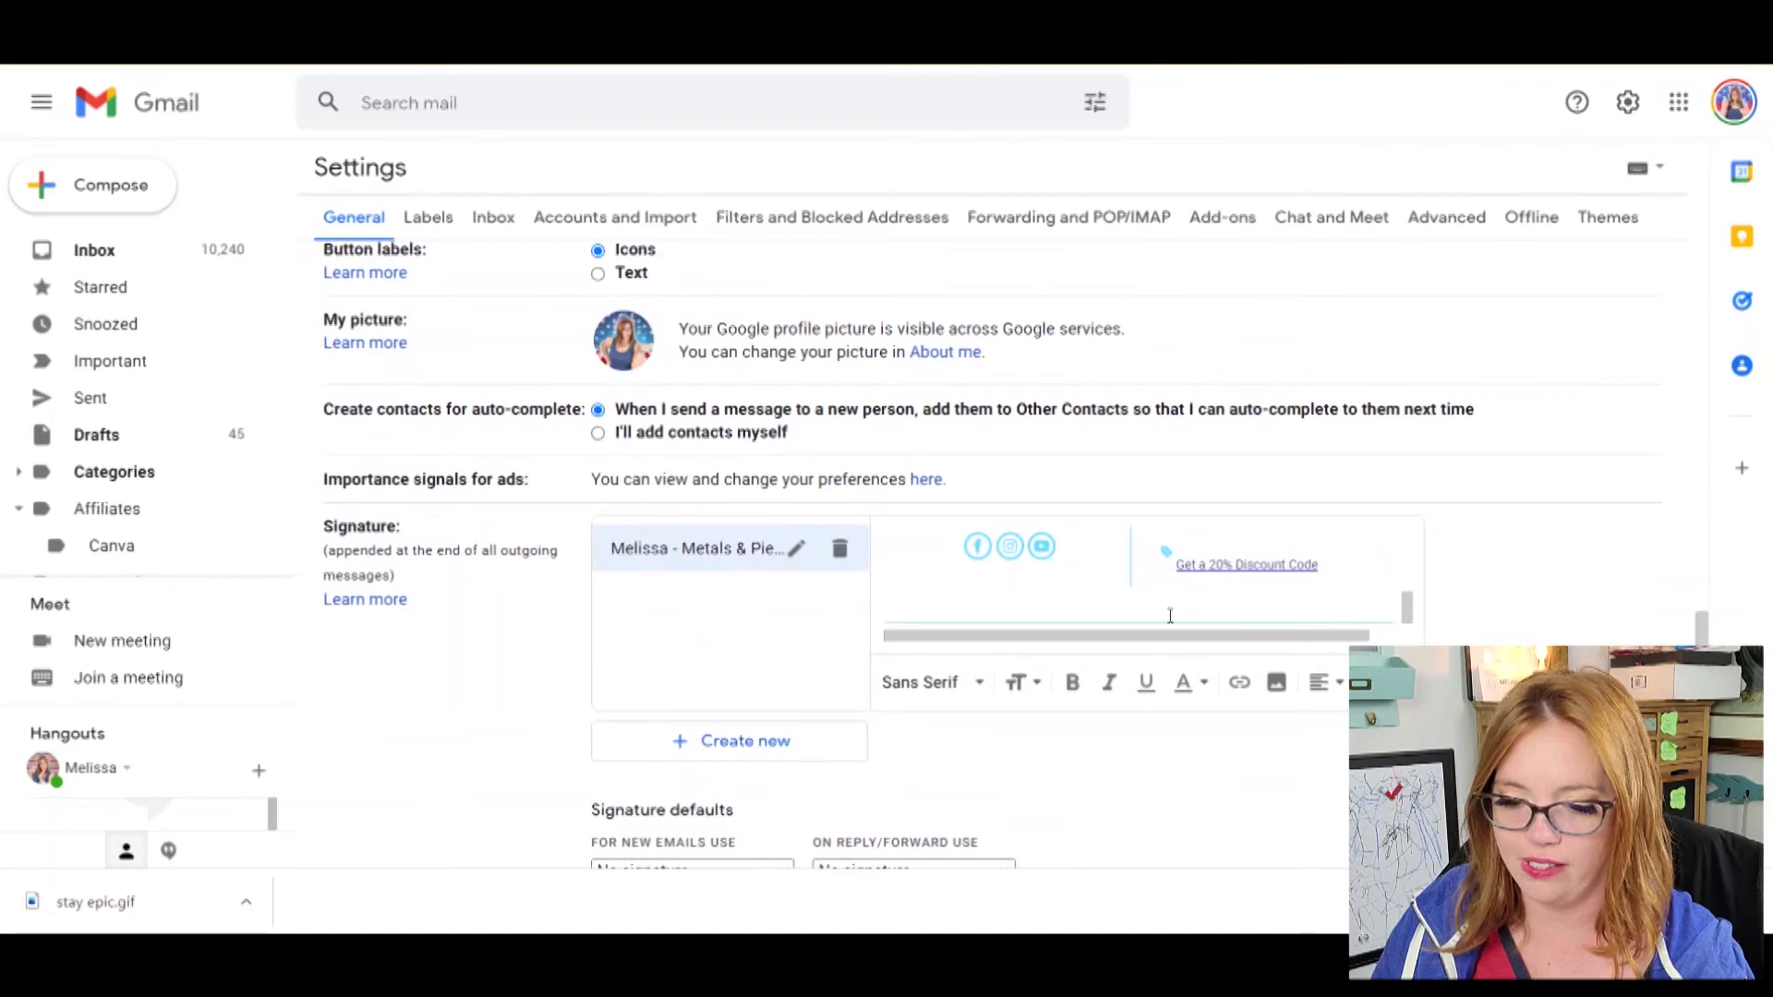
# Step: Add a new empty signature called 'Youtube' in Gmail's signature settings
pyautogui.click(737, 744)
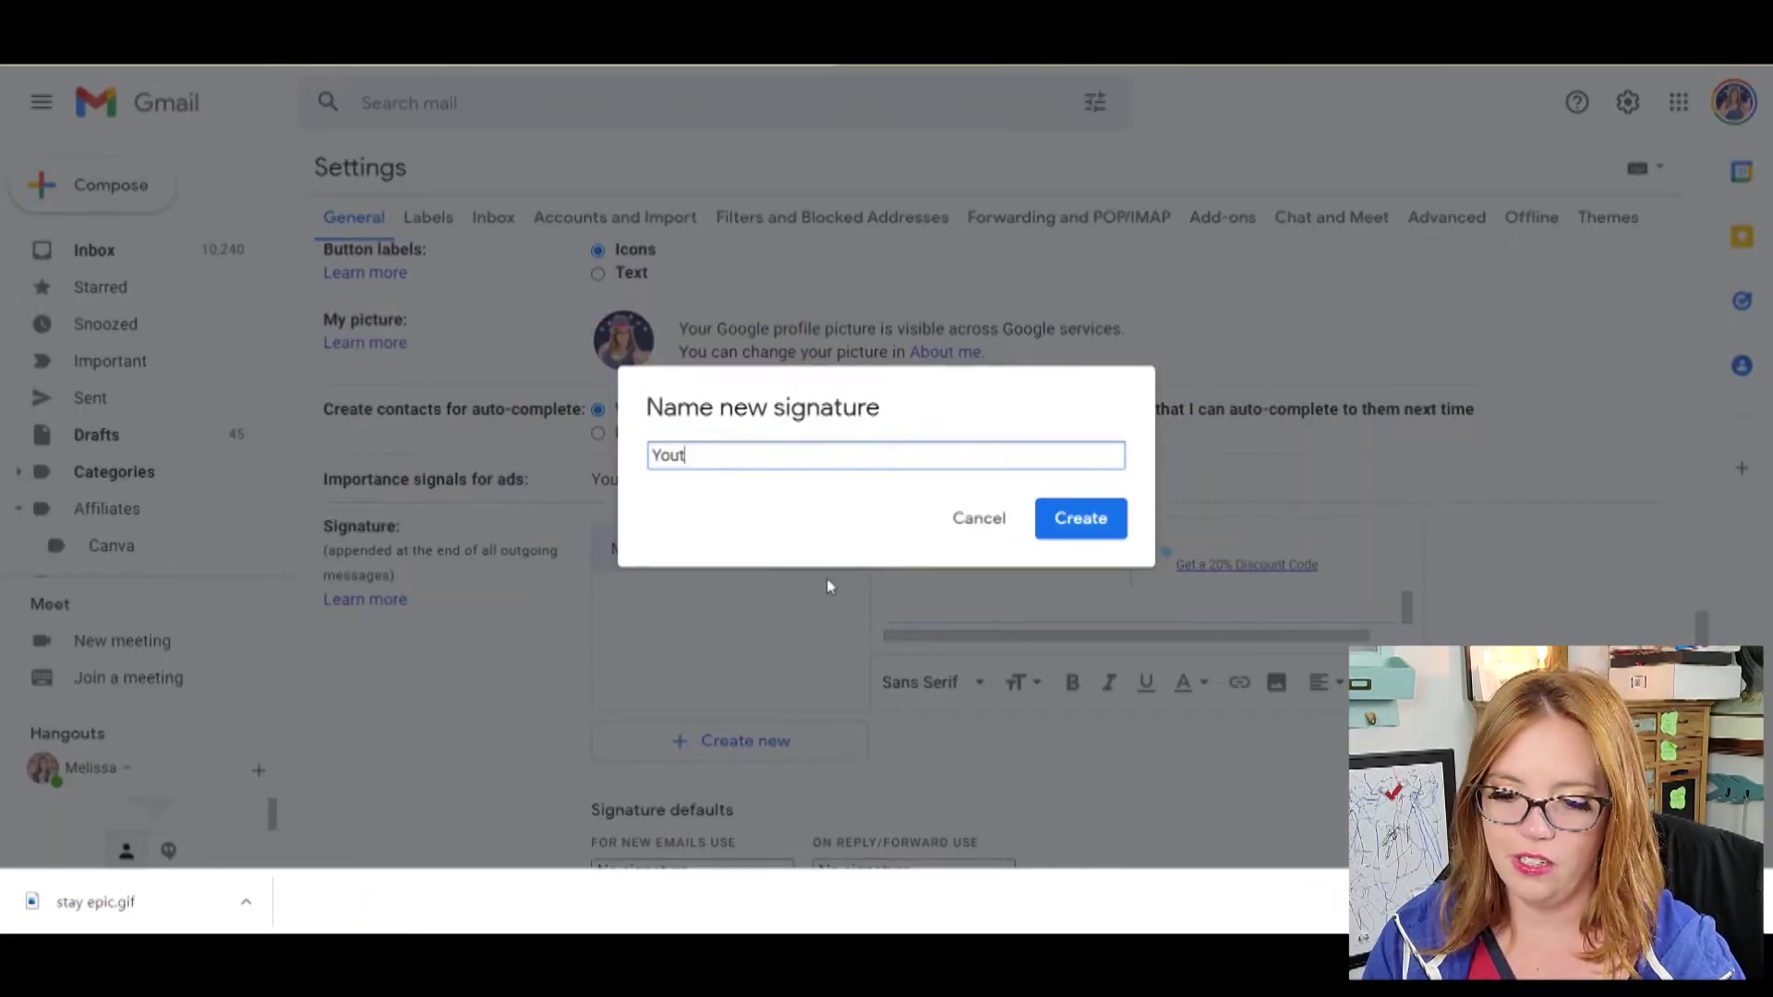
pyautogui.write('Youtube')
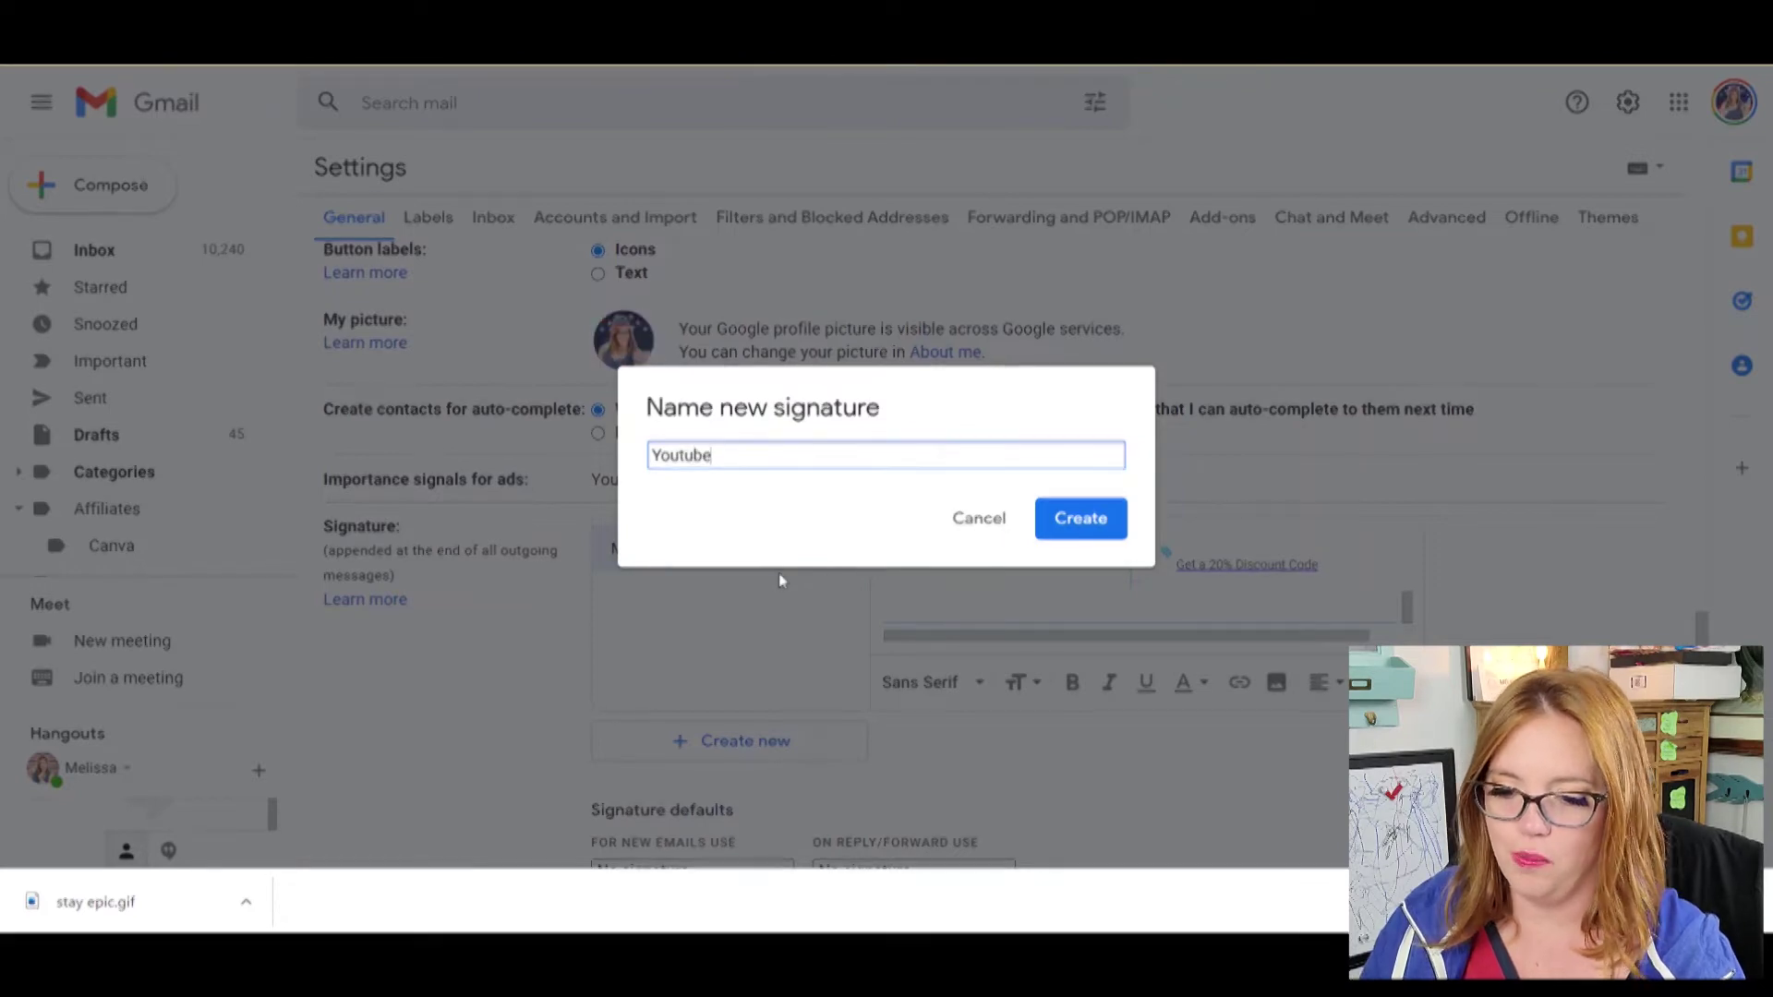
pyautogui.click(1074, 525)
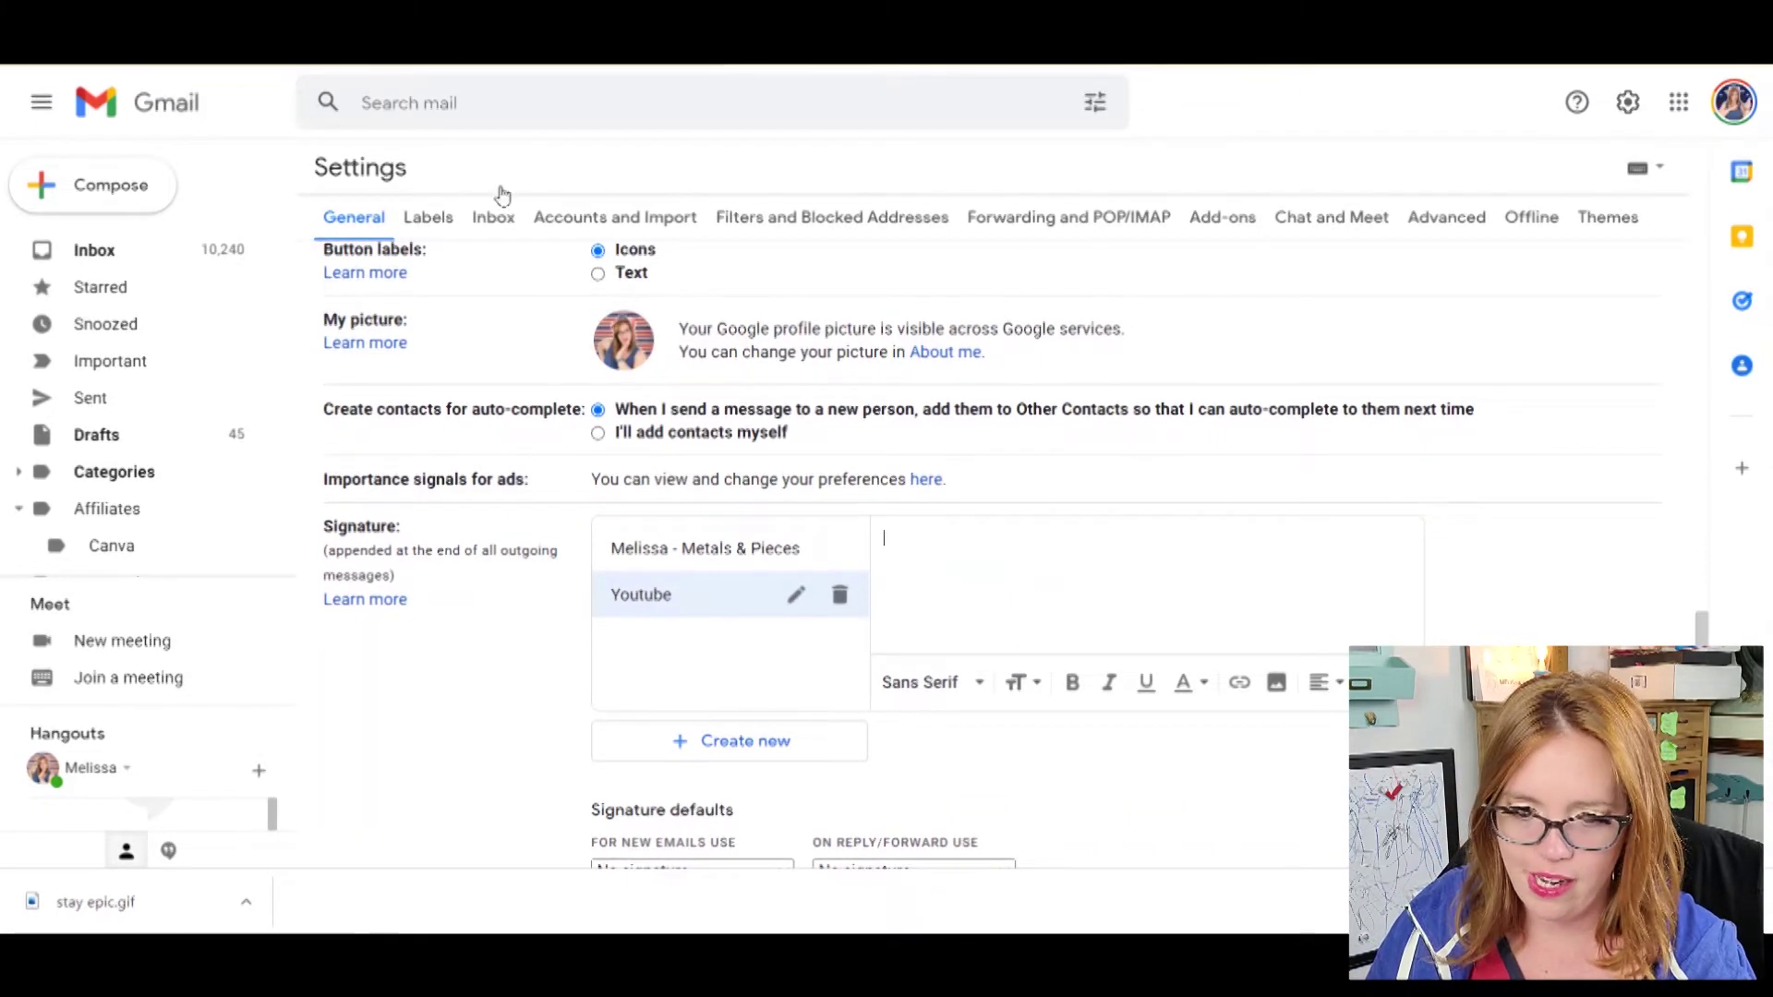
# Step: Copy the entire three-column signature table from the Docs document and return to Gmail
pyautogui.click(185, 55)
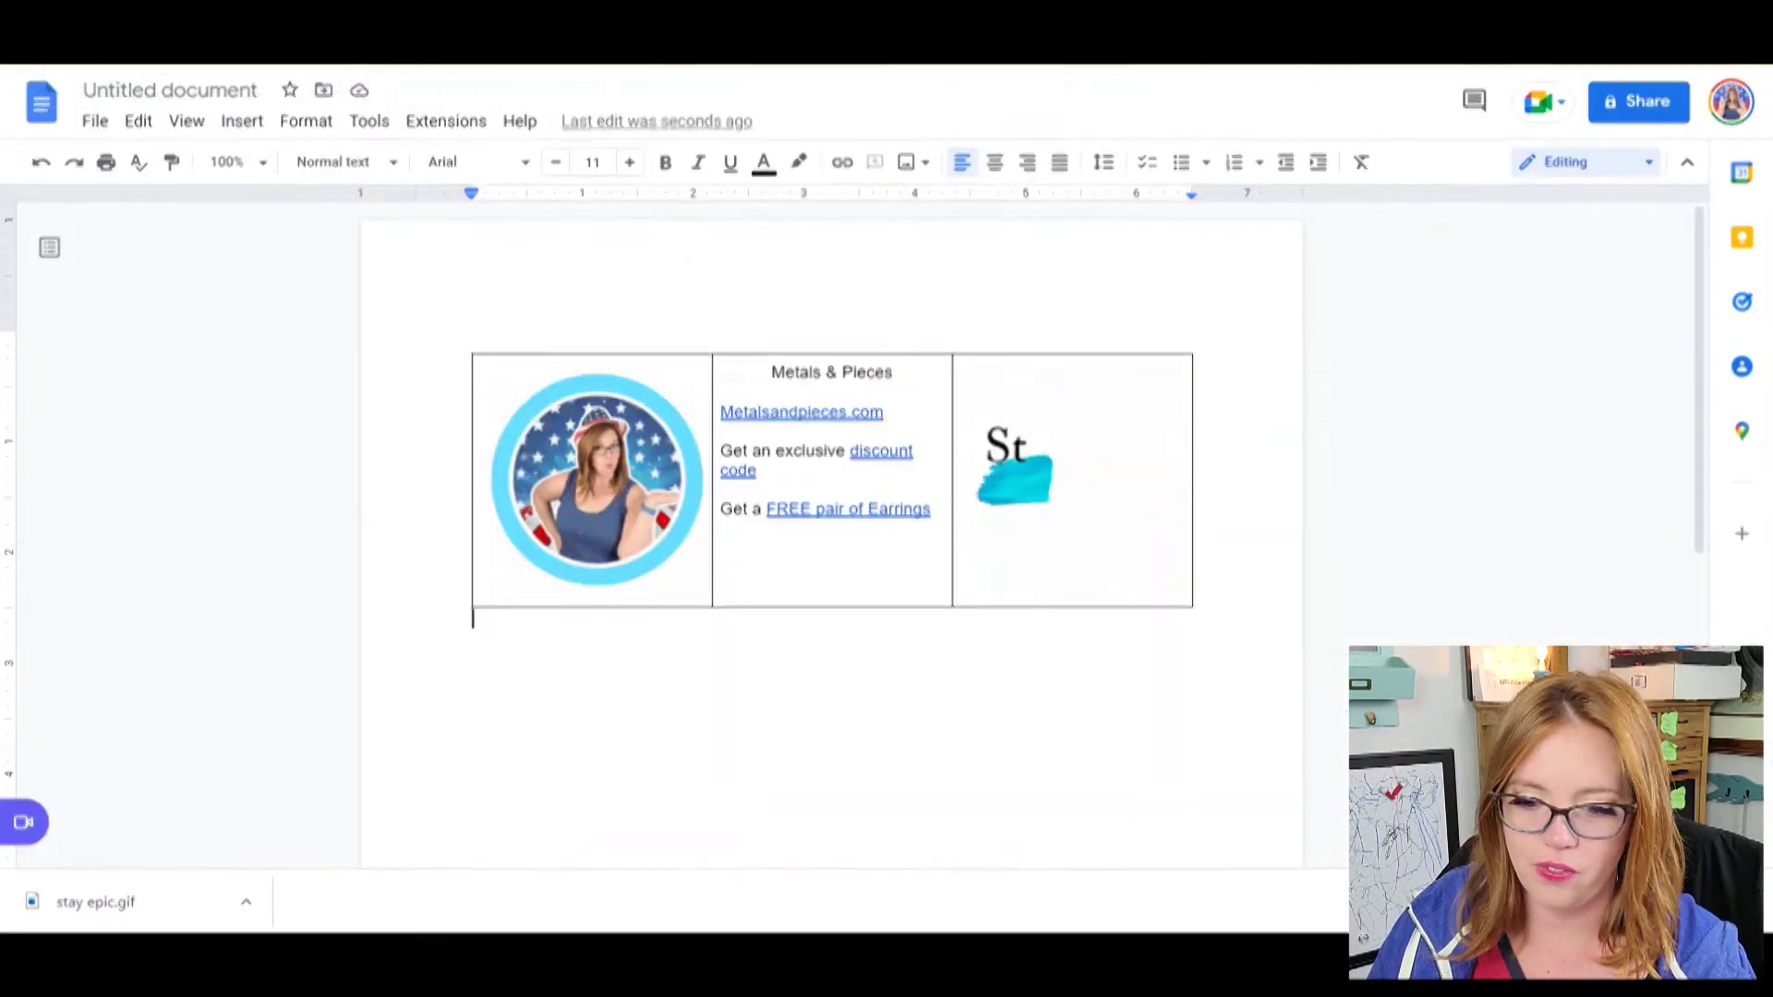
pyautogui.moveTo(459, 333); pyautogui.dragTo(667, 779)
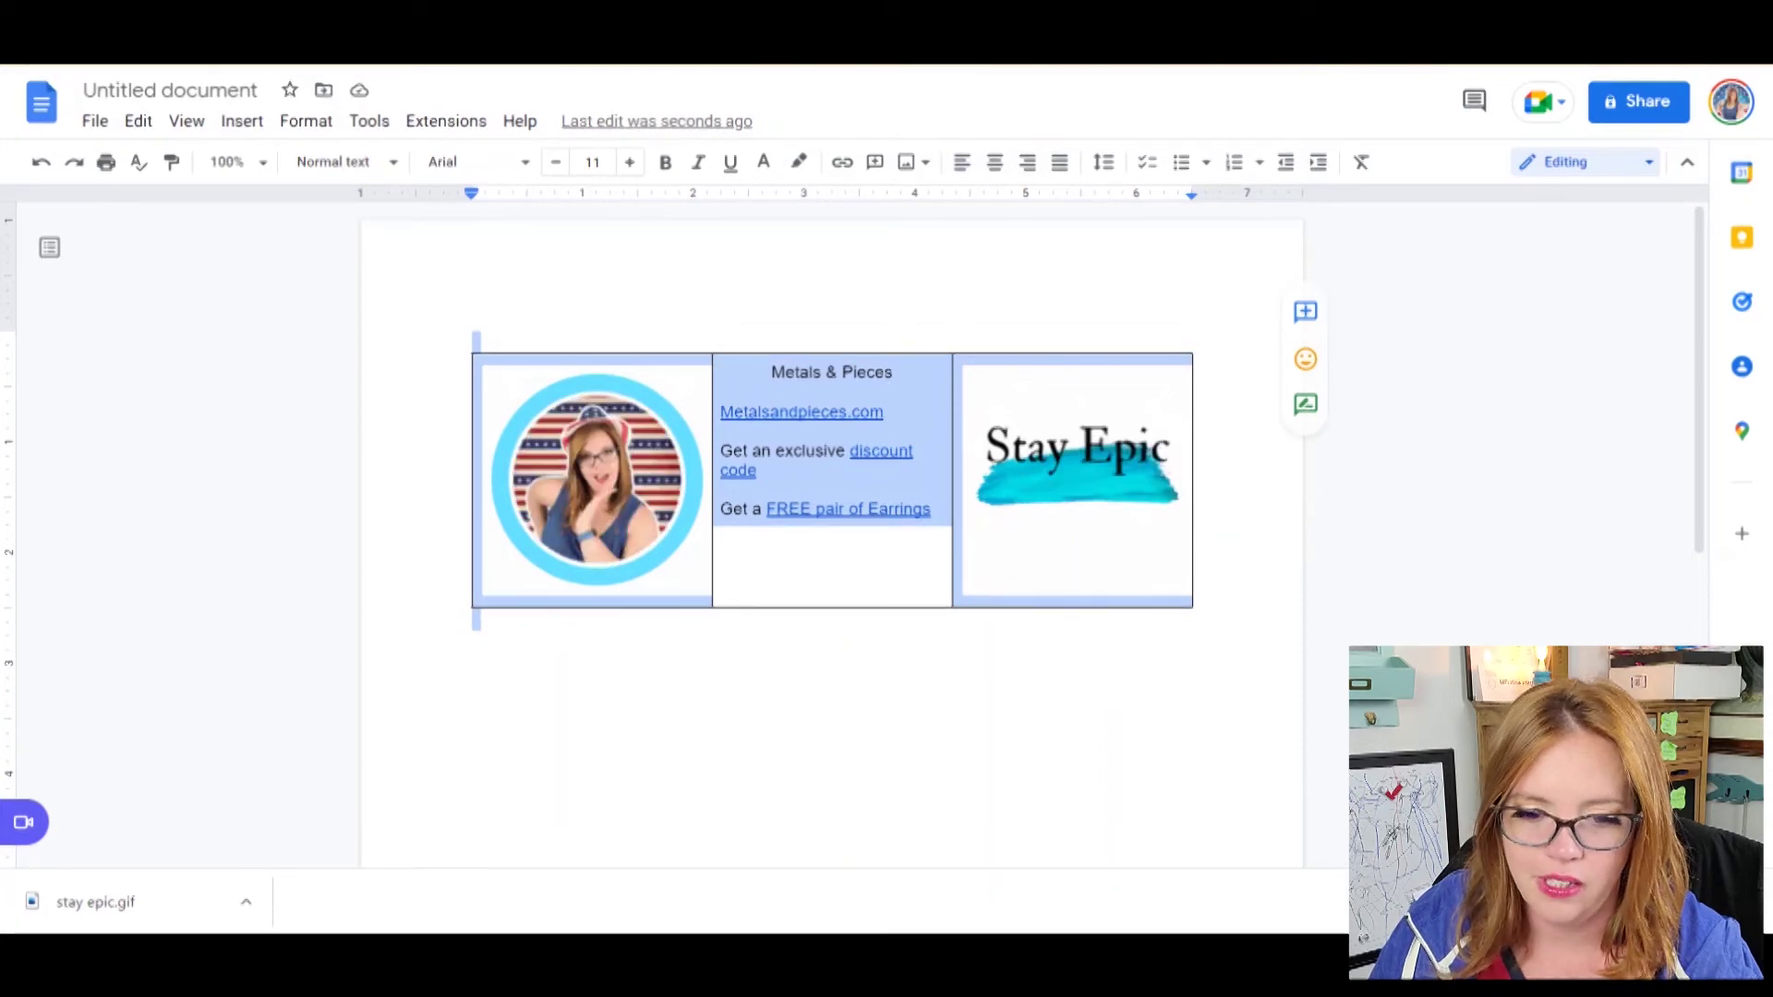
pyautogui.hotkey('ctrl', 'Tab')
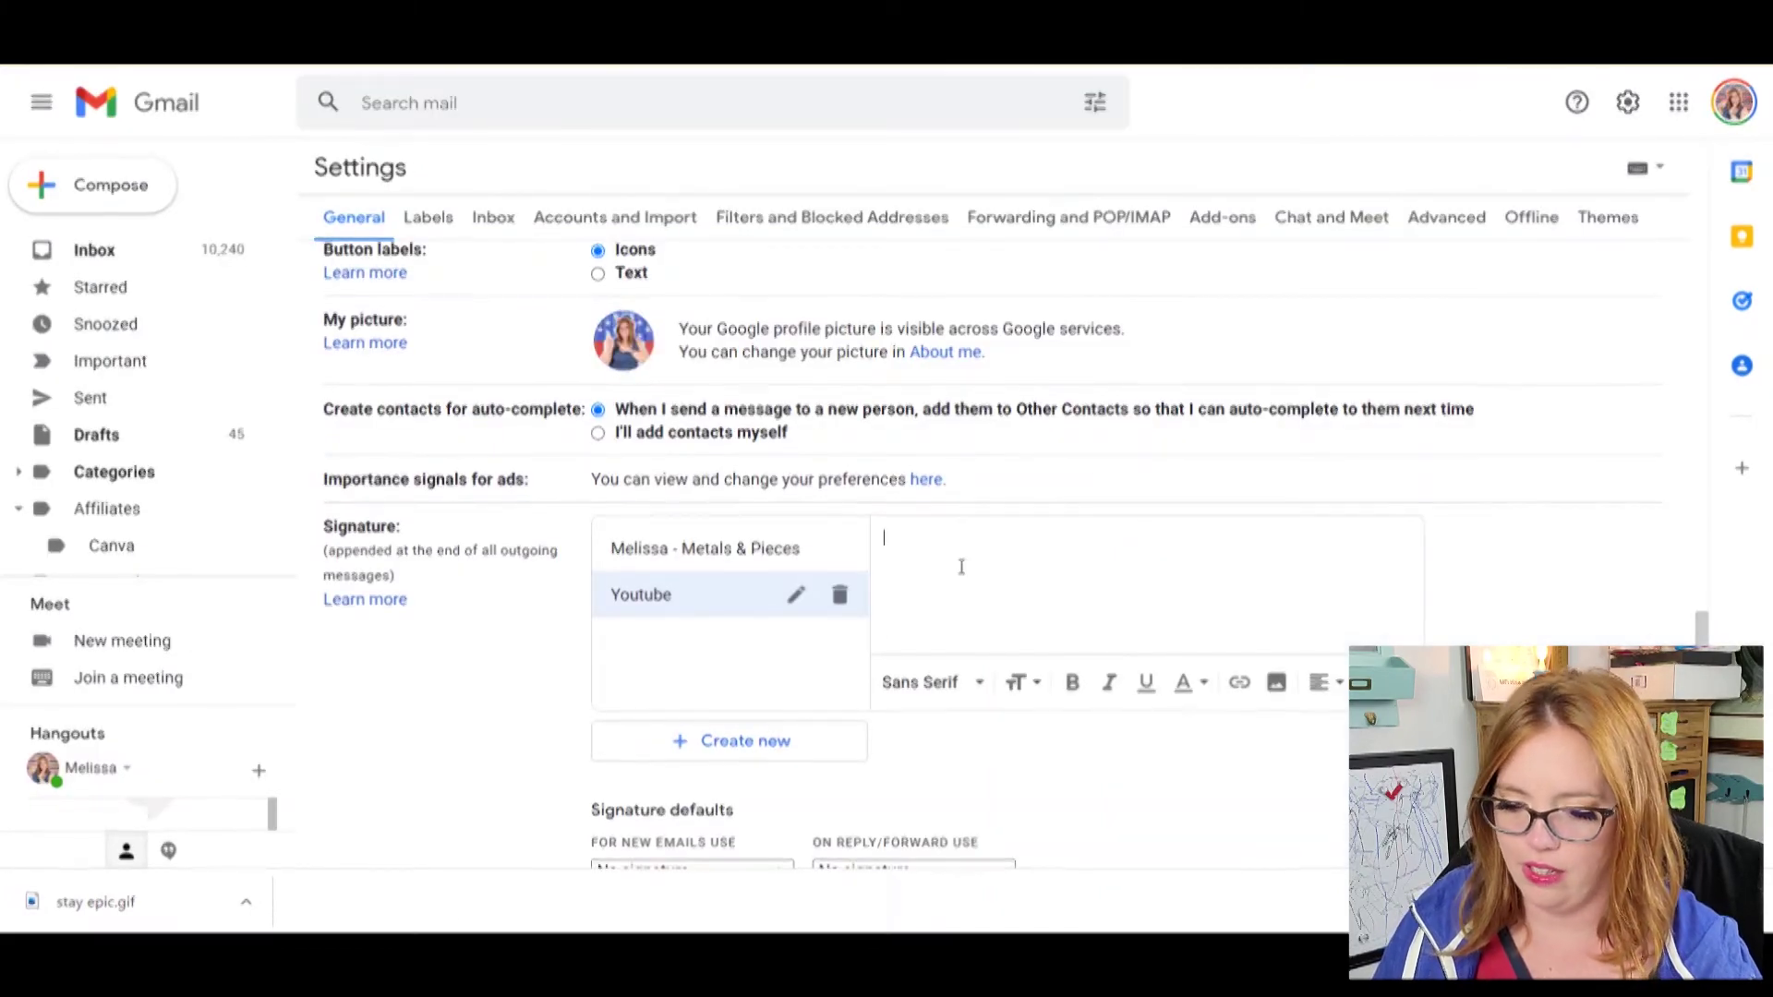
# Step: Paste the copied GIF-and-contact table into the empty Youtube signature
pyautogui.rightClick(937, 582)
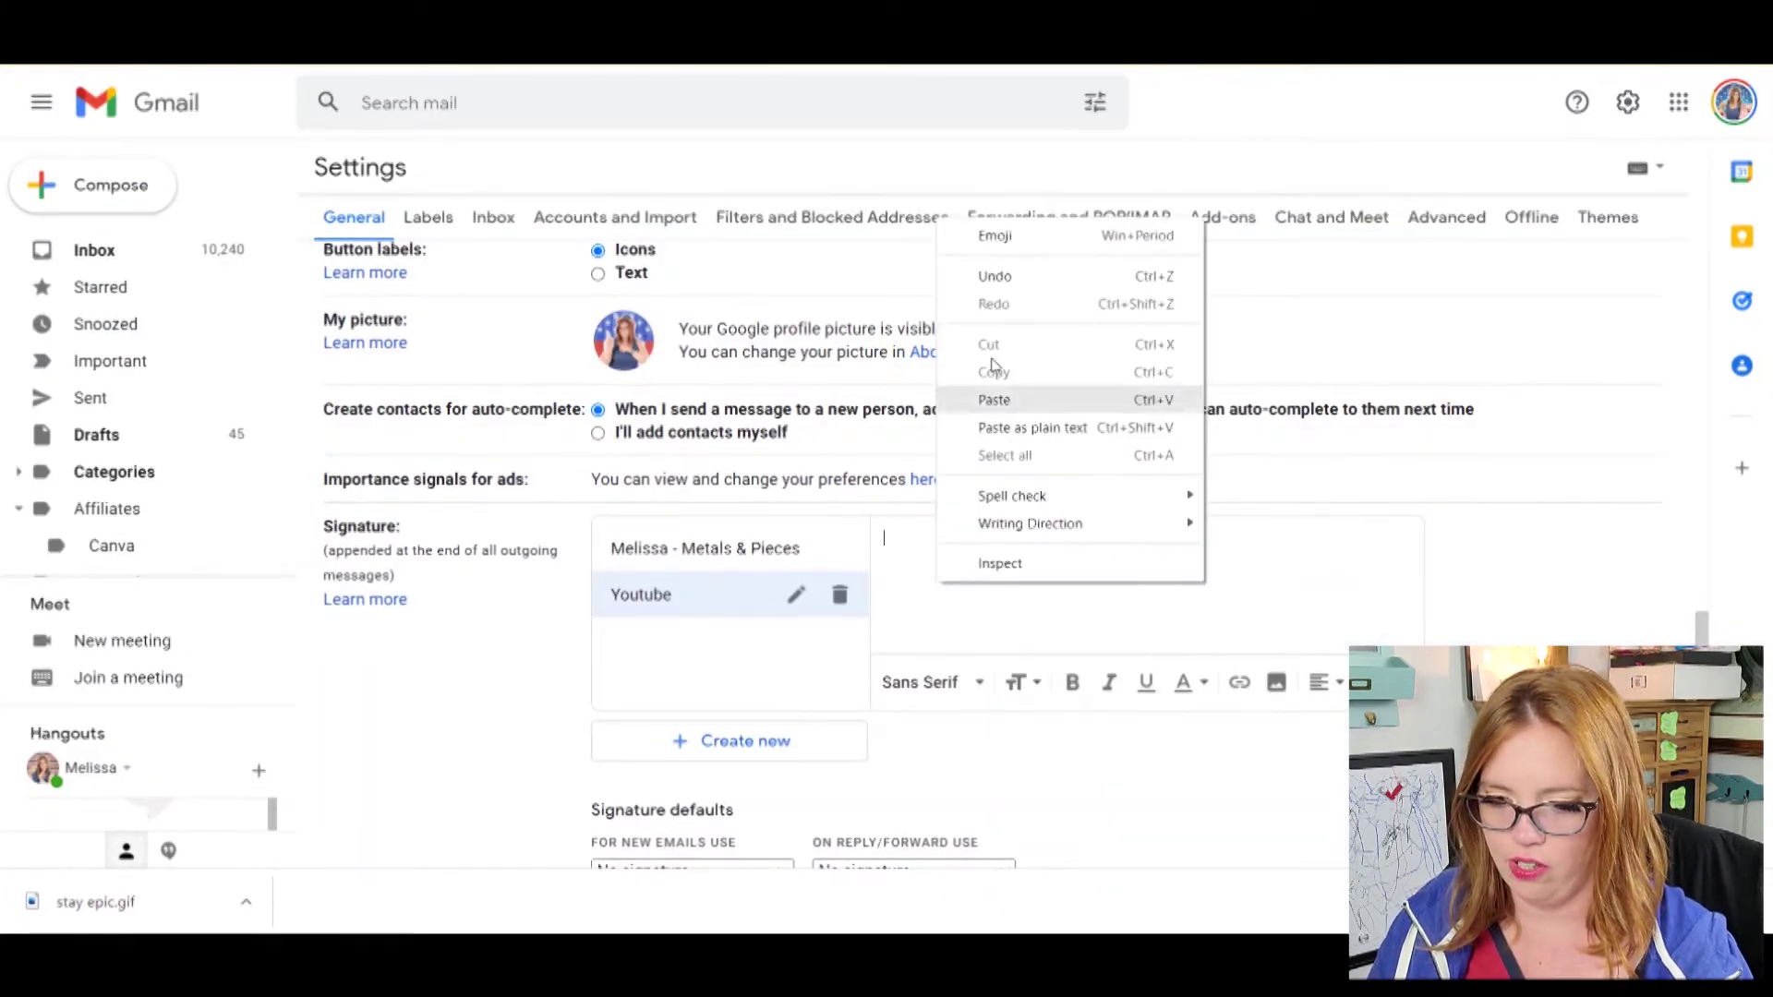
pyautogui.click(1019, 399)
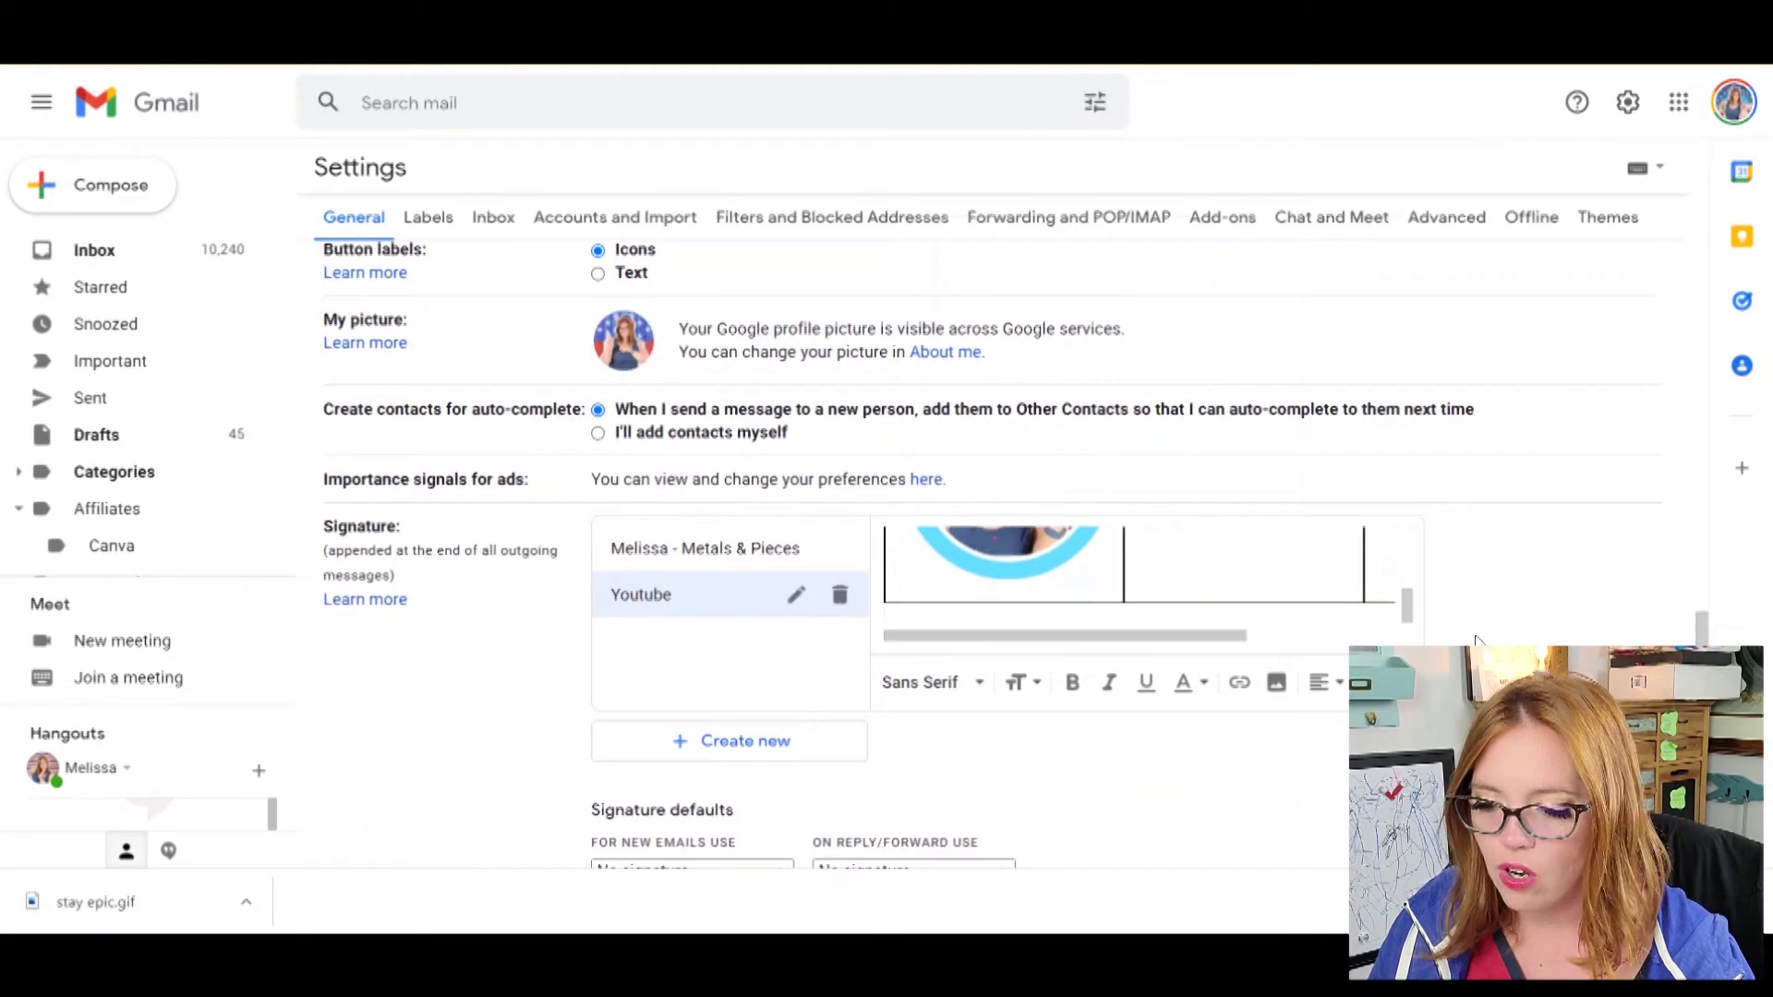
pyautogui.click(1364, 635)
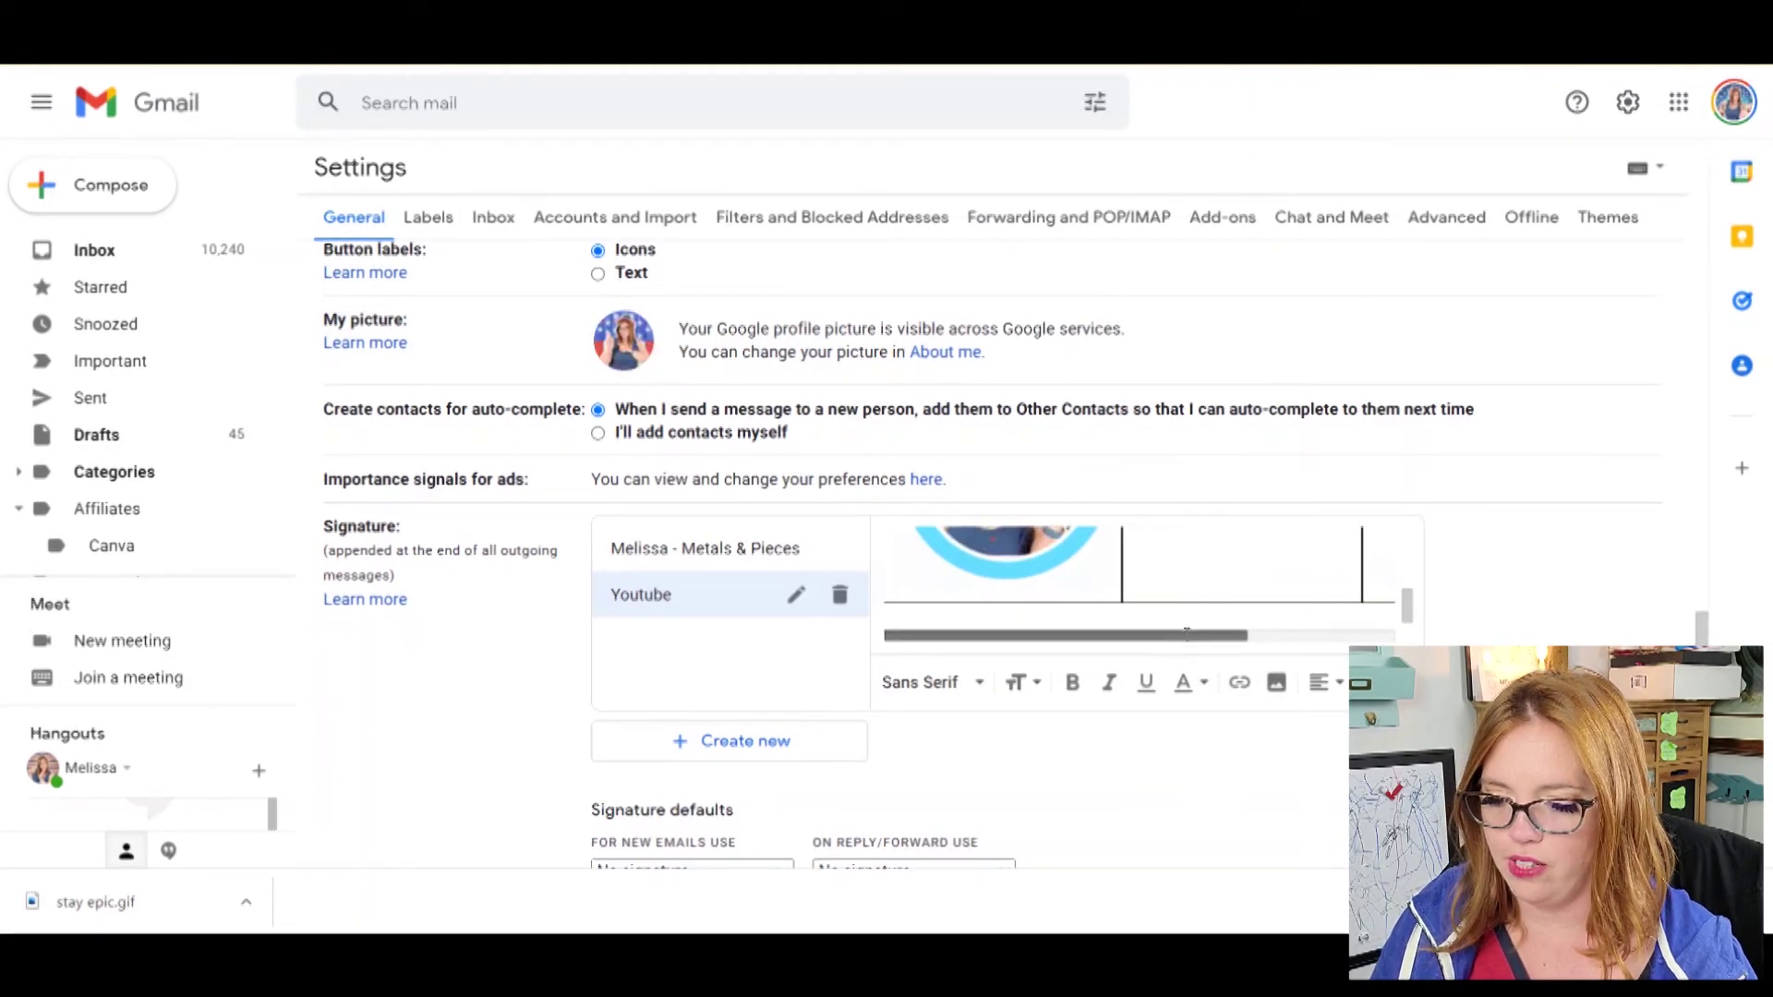
# Step: Scroll down to Signature defaults and open the 'For new emails use' list
pyautogui.scroll(3, 1277, 614)
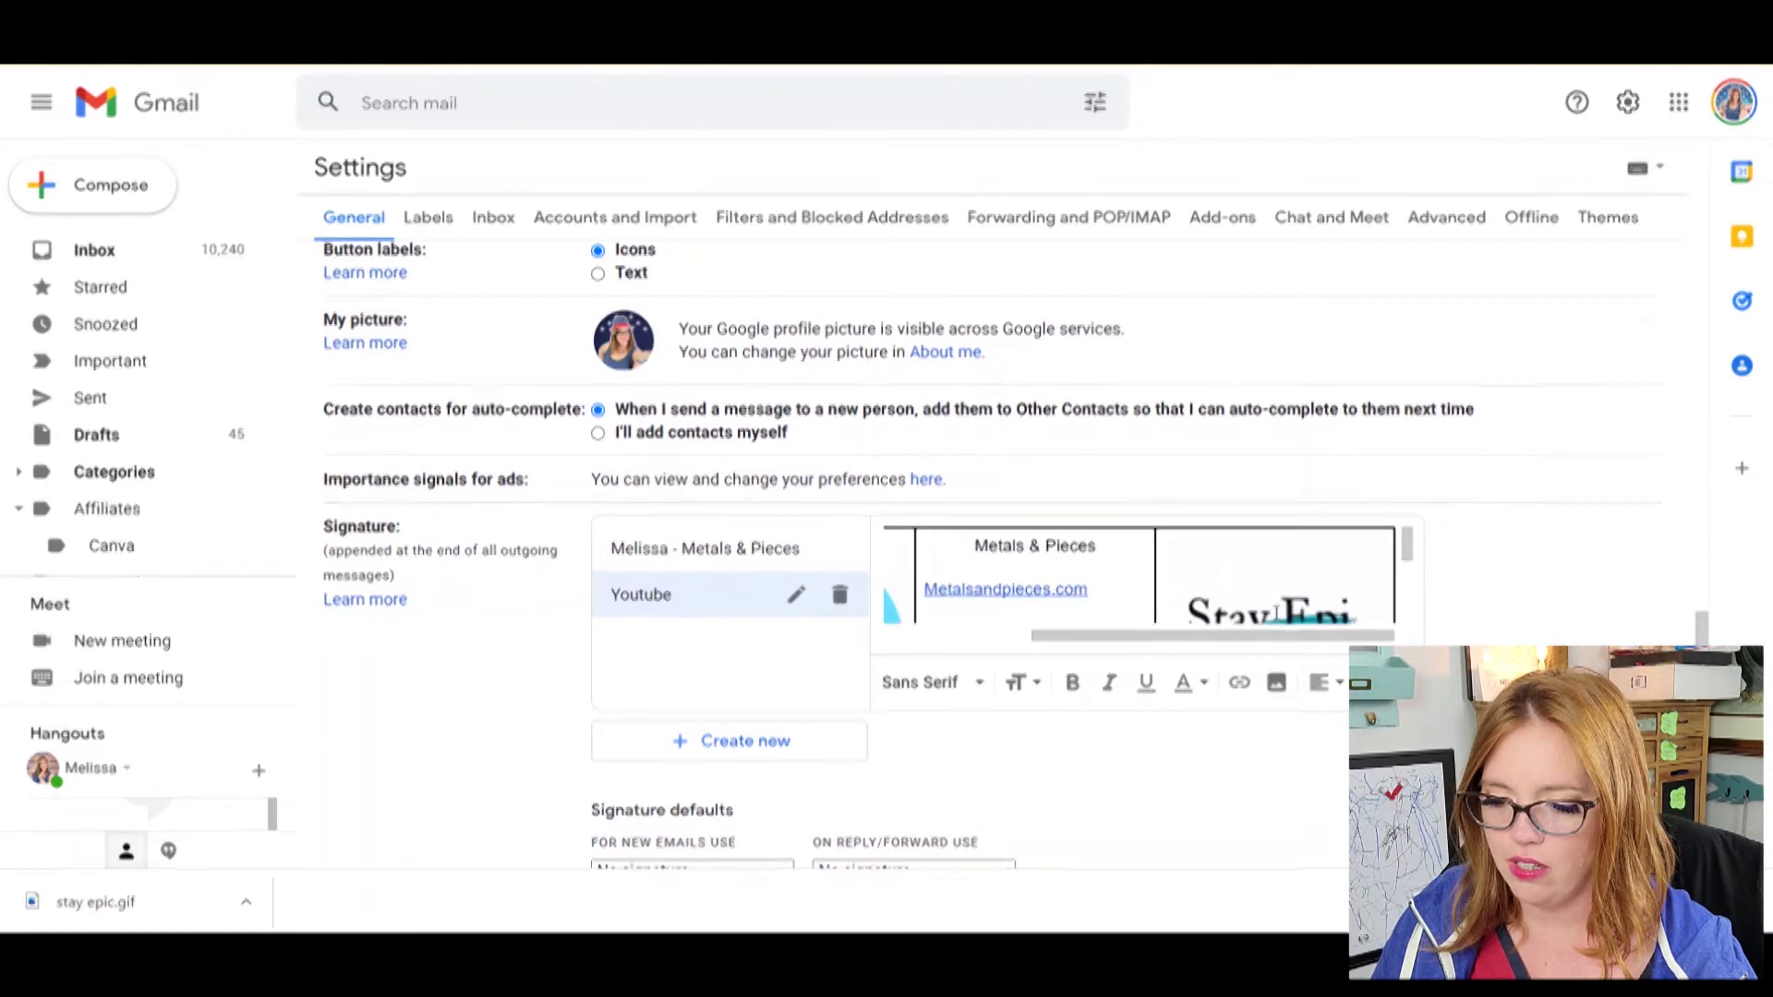
pyautogui.scroll(-3, 1276, 613)
pyautogui.scroll(3, 1277, 613)
pyautogui.scroll(-3, 1276, 613)
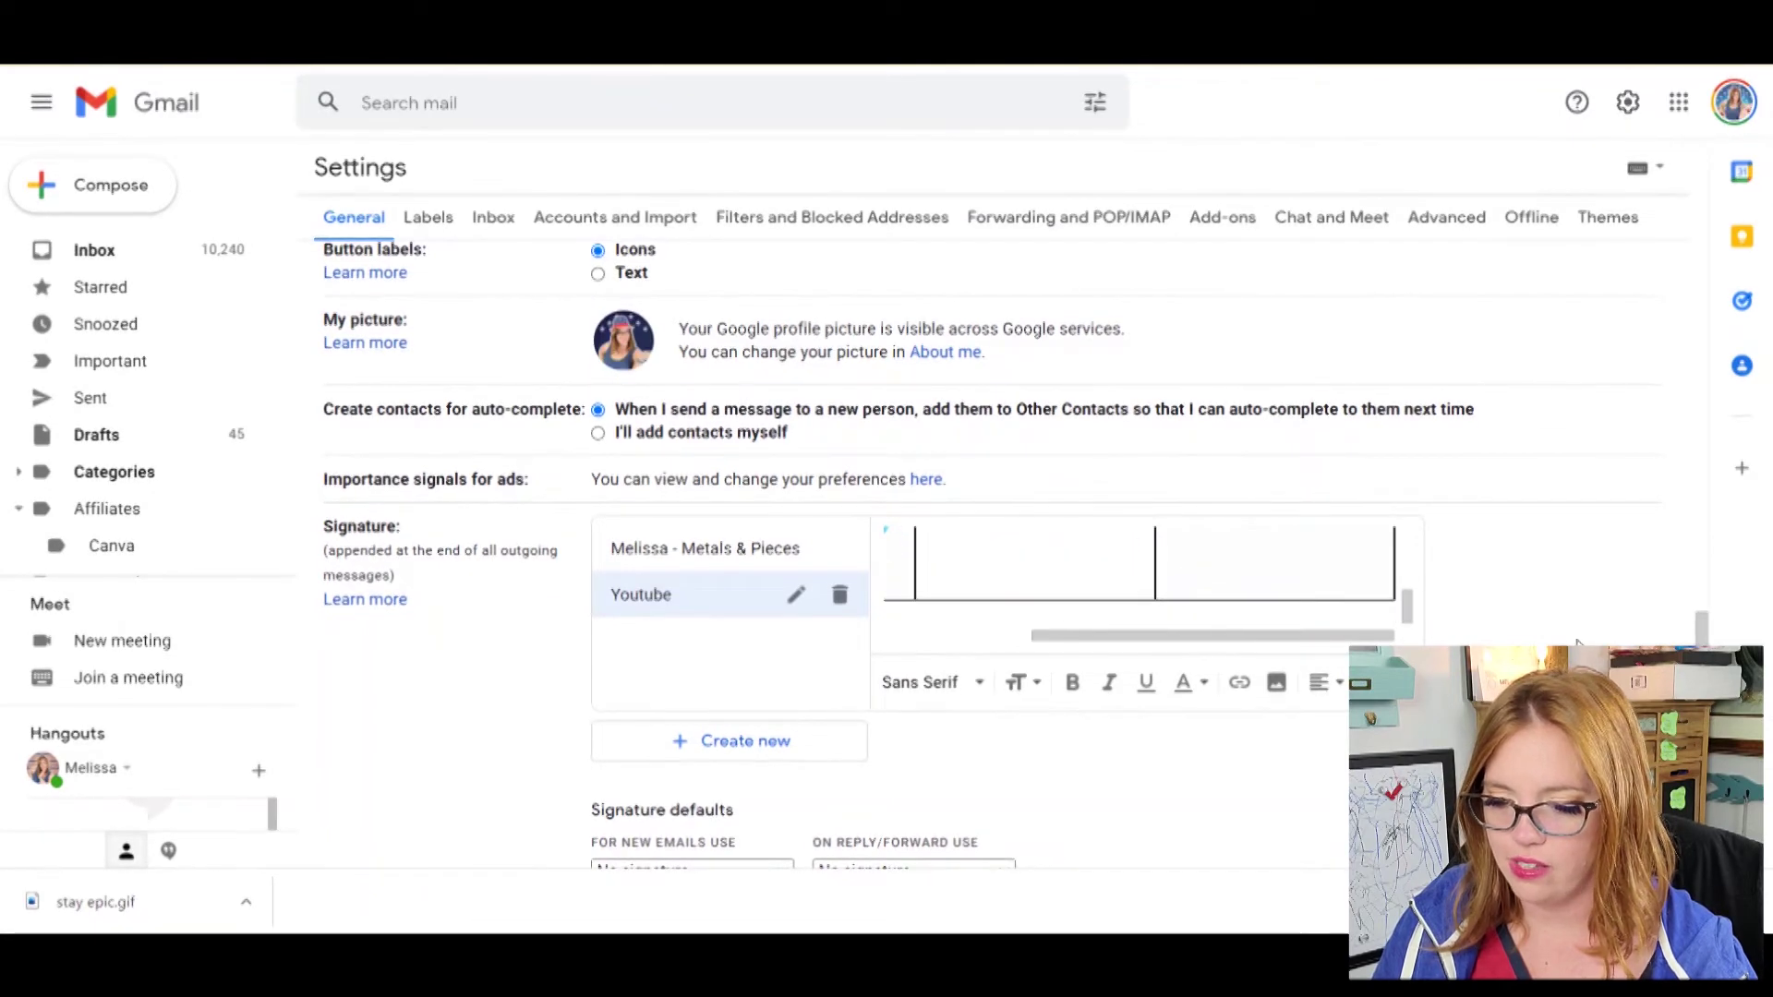
pyautogui.scroll(-3, 1516, 626)
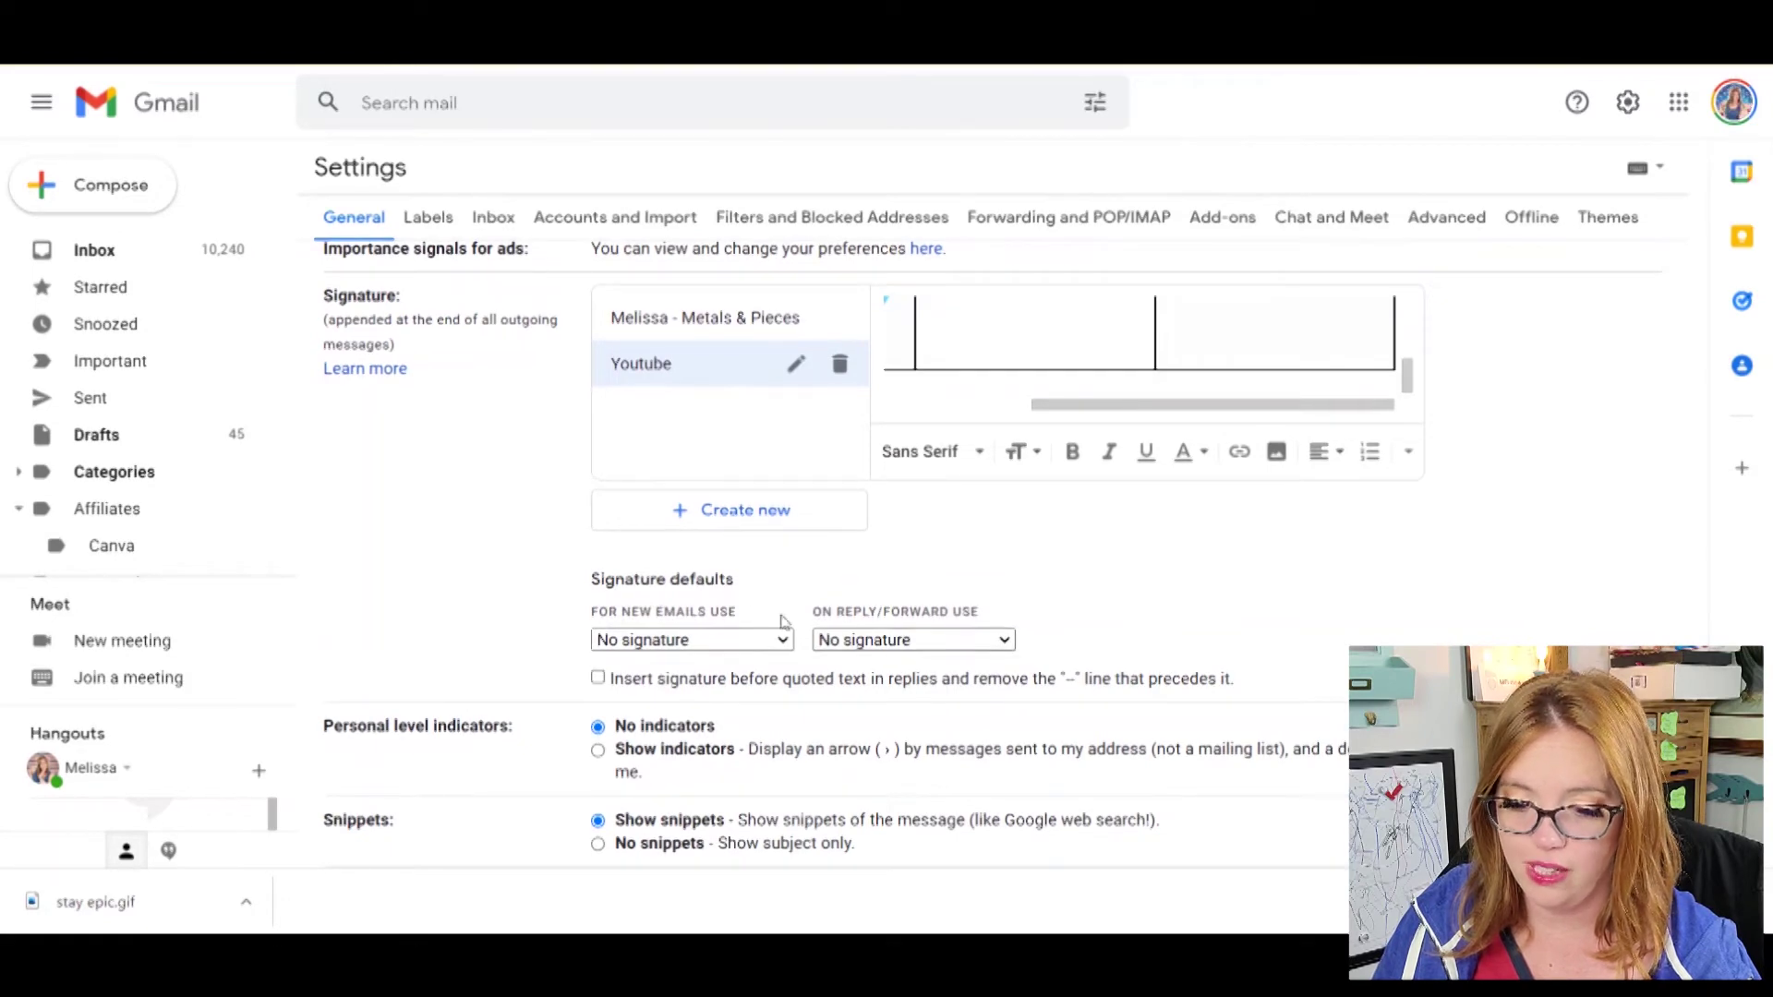
pyautogui.click(753, 642)
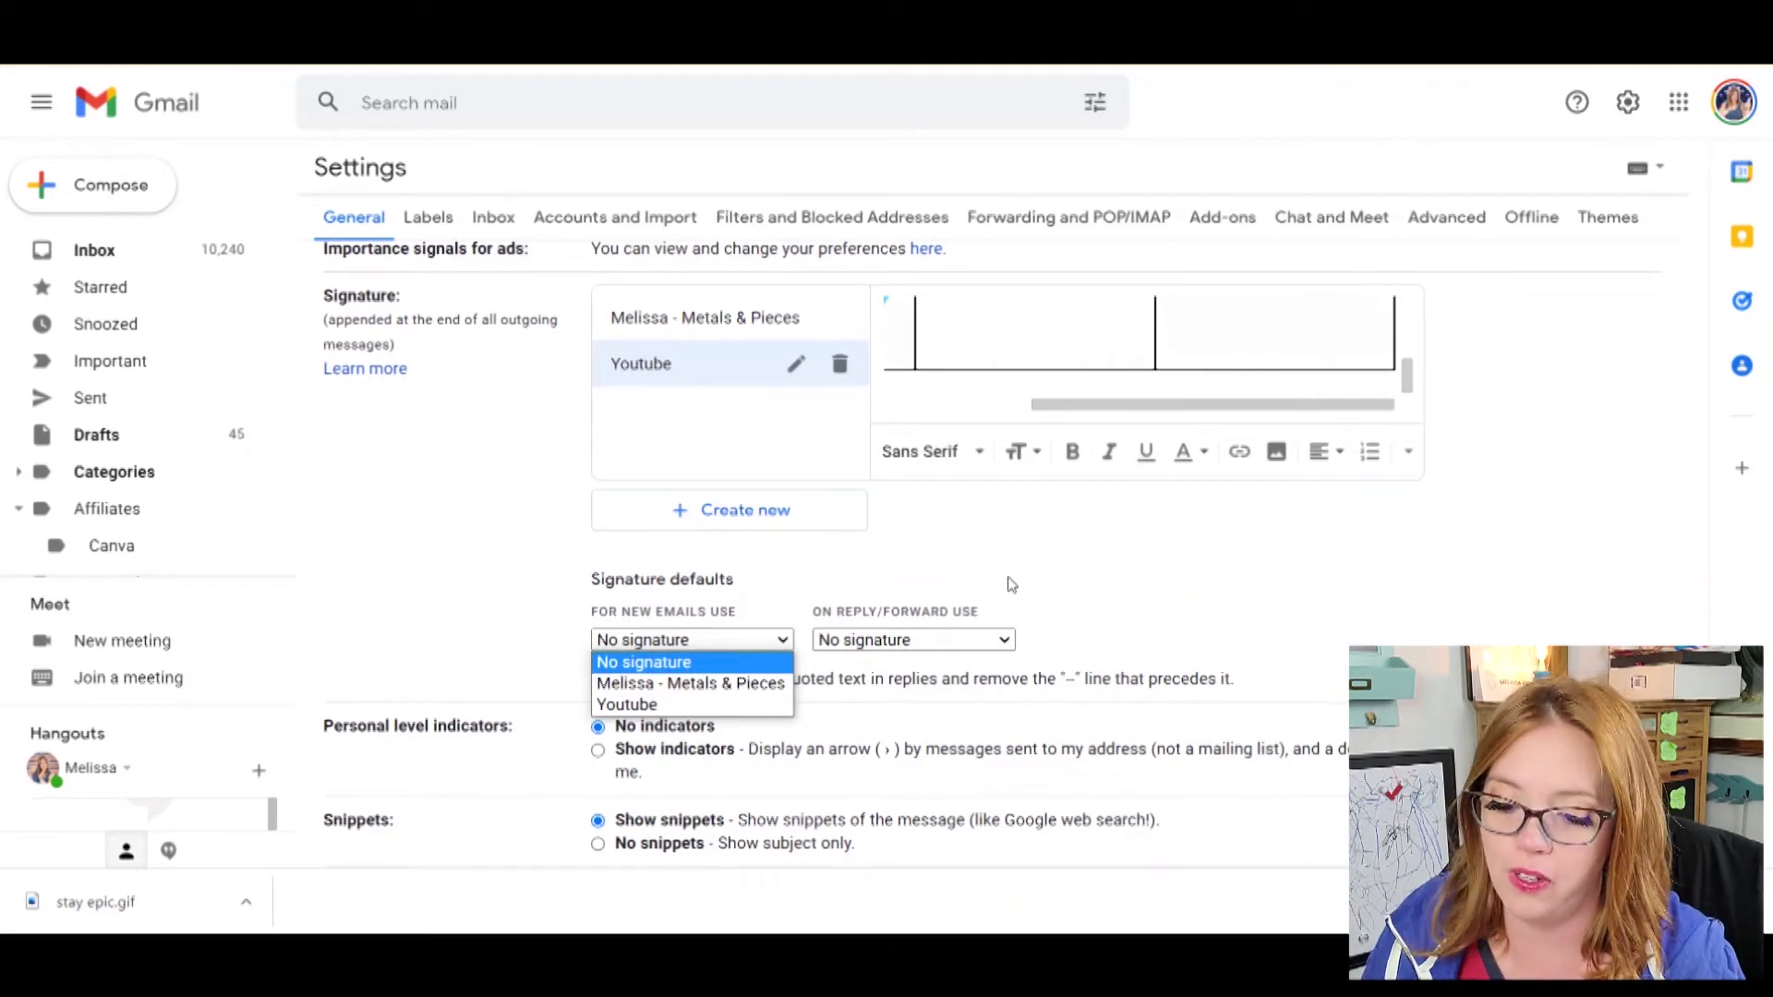
# Step: Set Youtube as the new-email default signature and save the settings
pyautogui.click(627, 704)
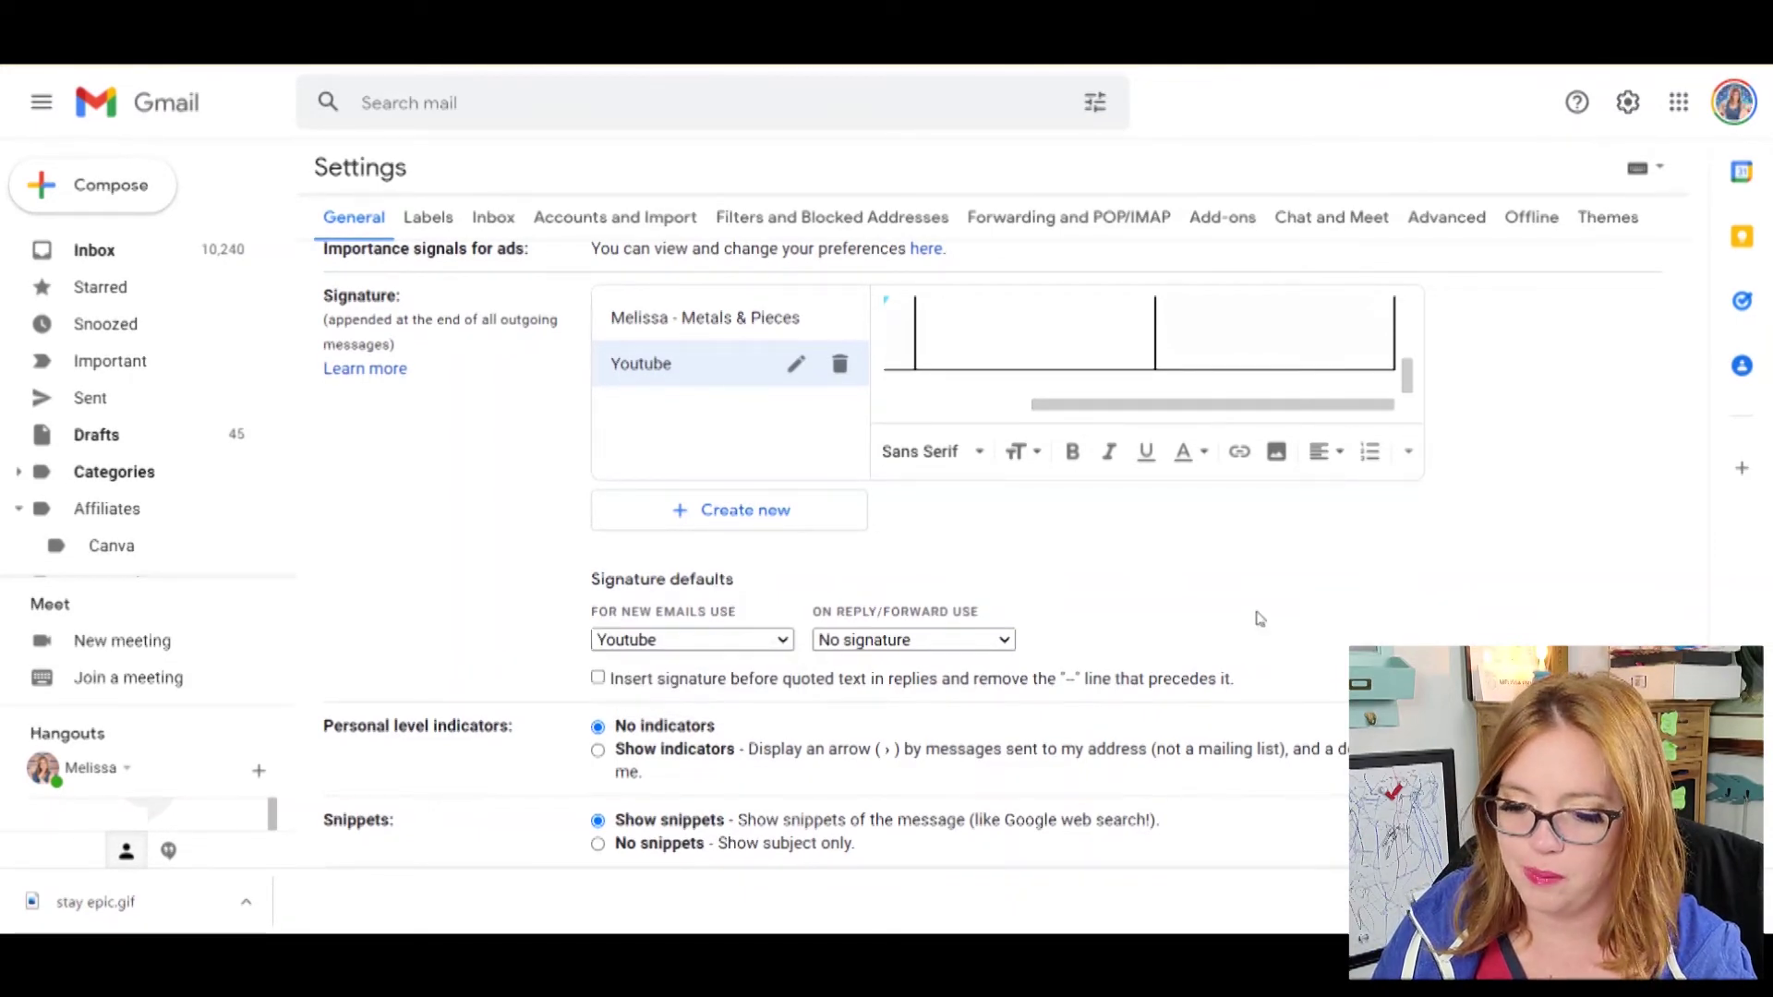
pyautogui.scroll(-6, 1260, 618)
pyautogui.click(954, 744)
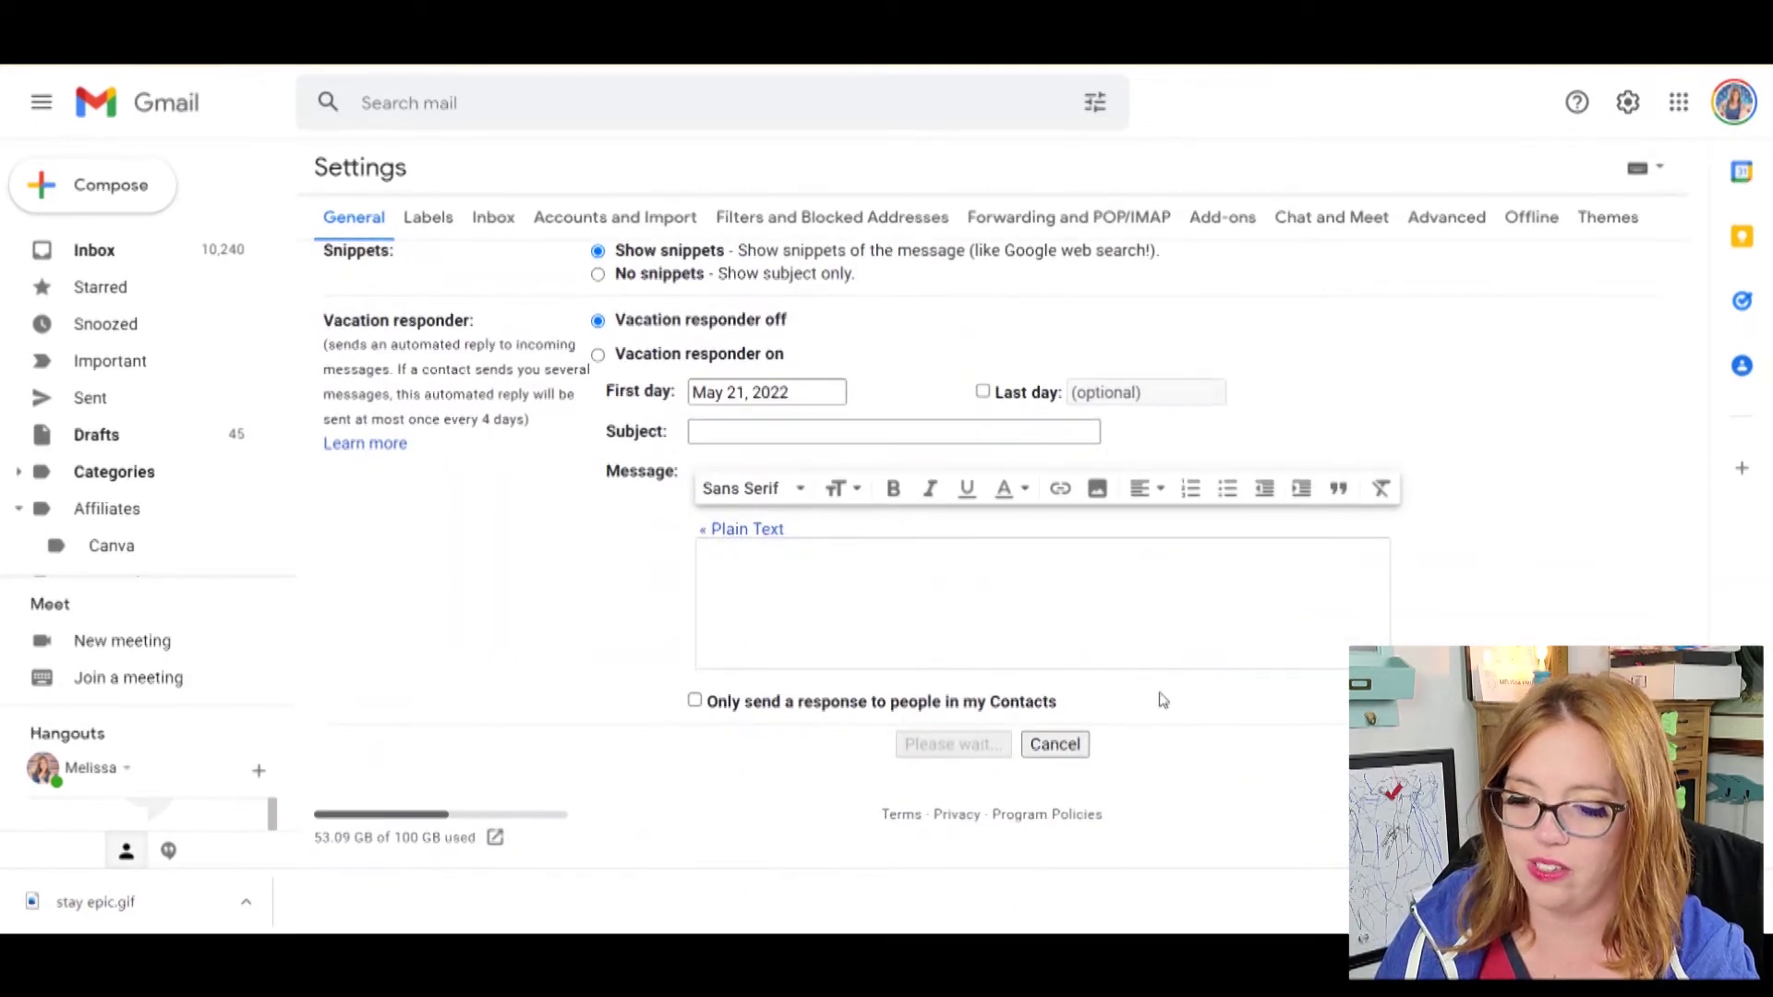
# Step: Compose a new message and check that the signature table is inserted
pyautogui.click(57, 181)
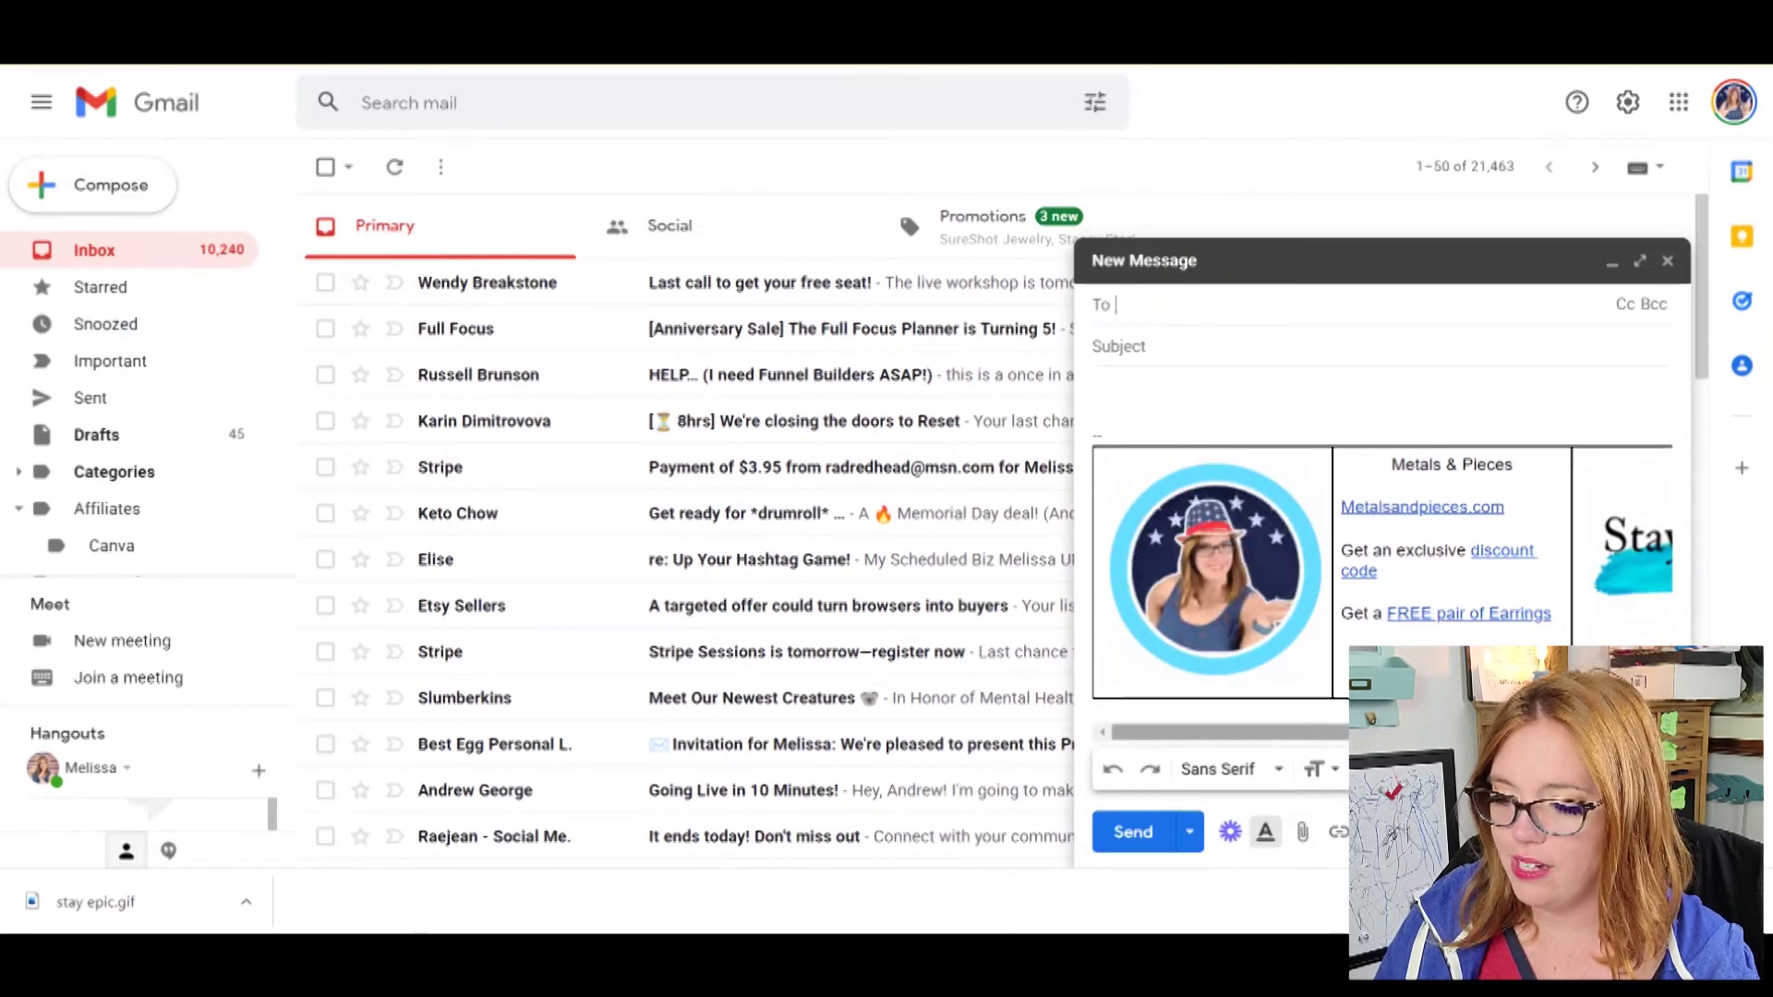
pyautogui.click(1409, 579)
pyautogui.hscroll(3, 1410, 579)
pyautogui.hscroll(-2, 1385, 573)
pyautogui.hscroll(2, 1385, 572)
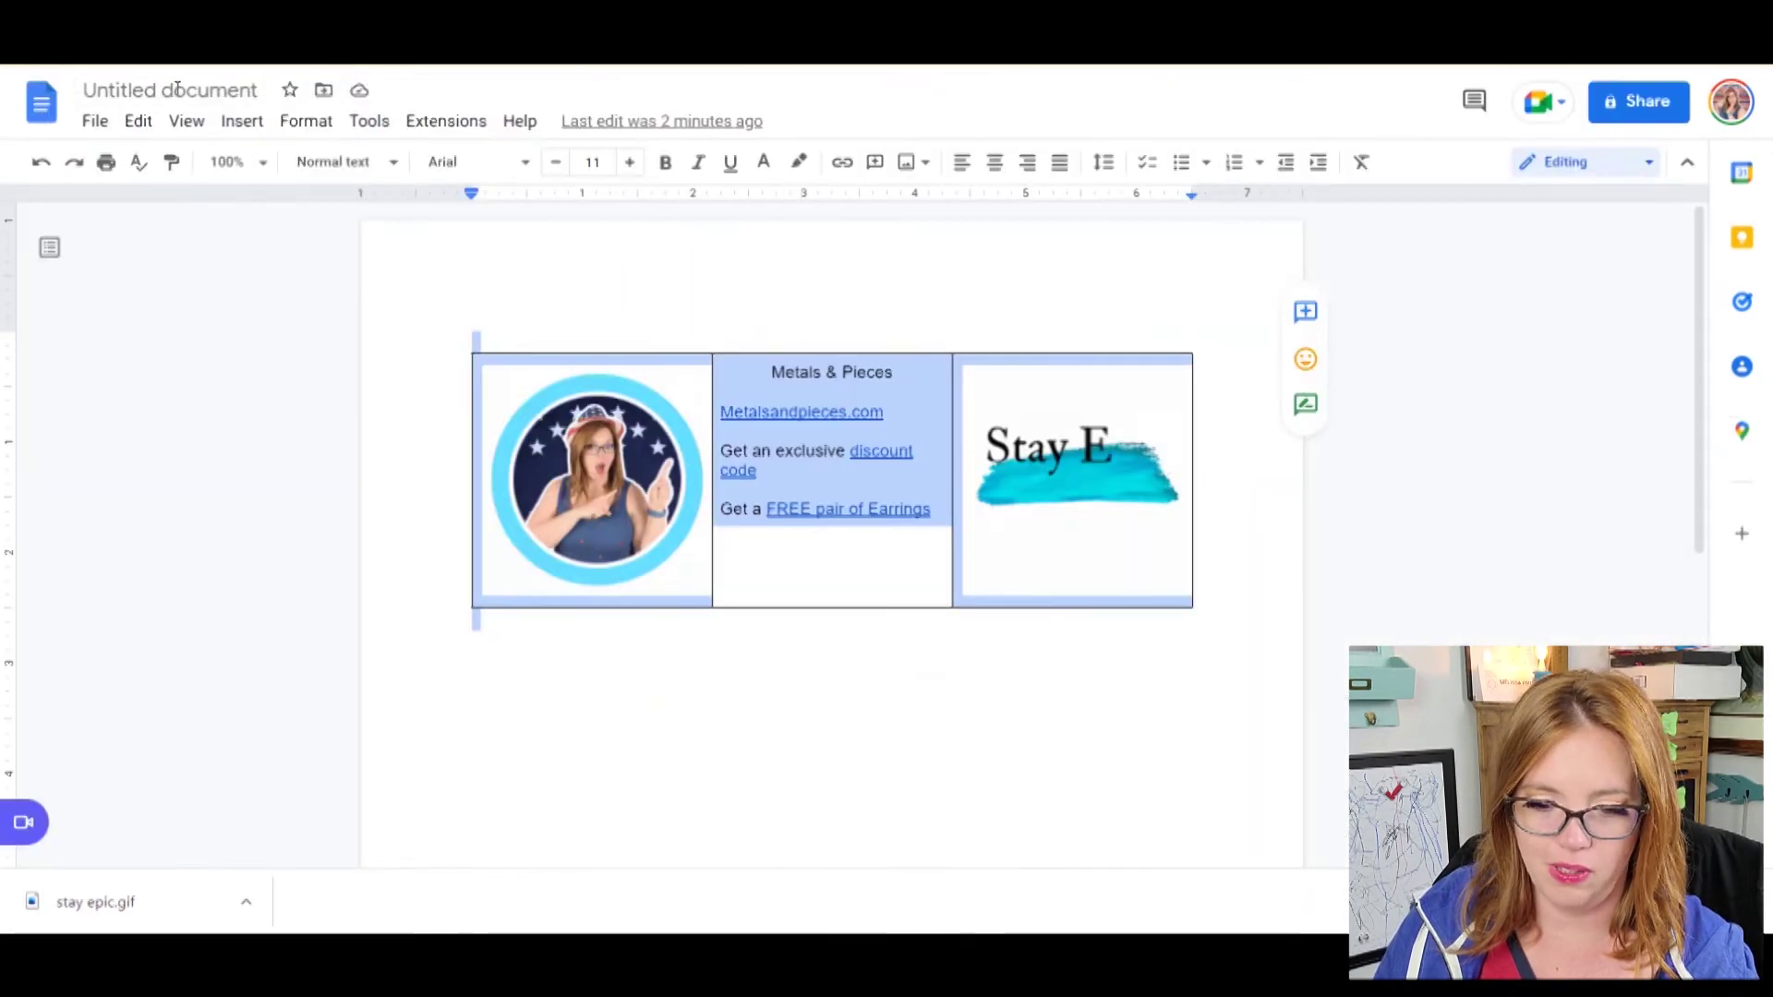
# Step: Select the middle table cell and set its border width to 0pt
pyautogui.click(973, 333)
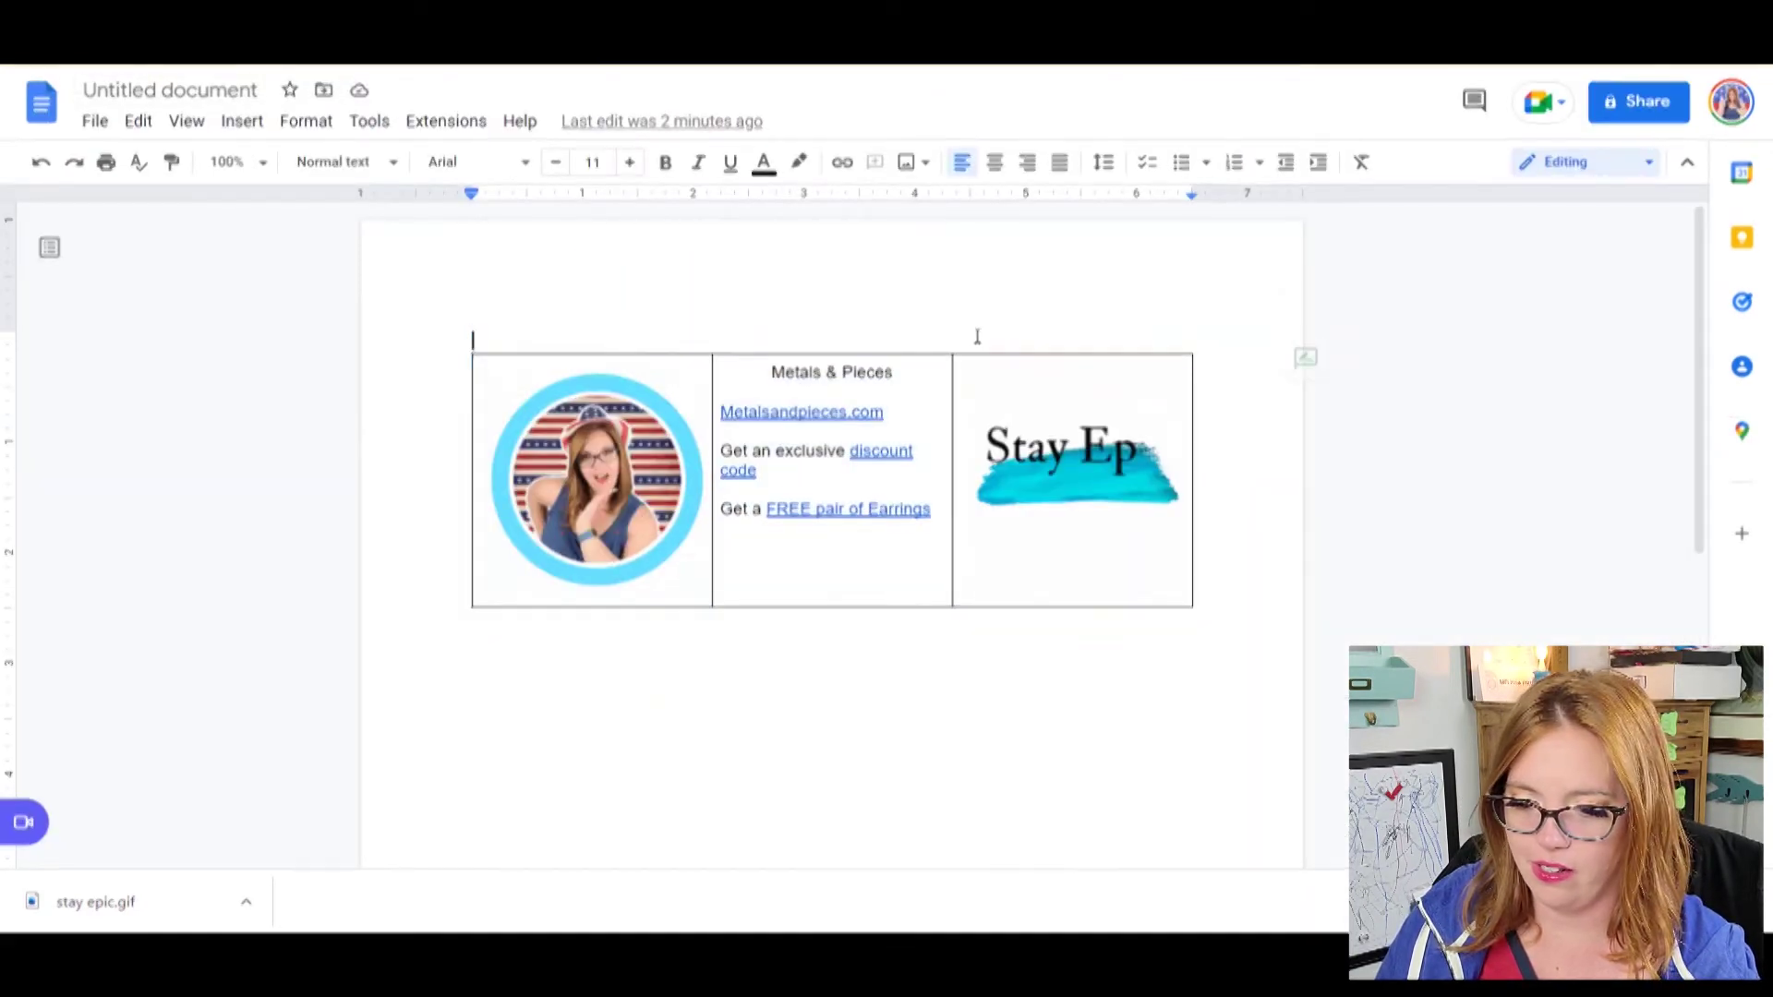
pyautogui.click(975, 352)
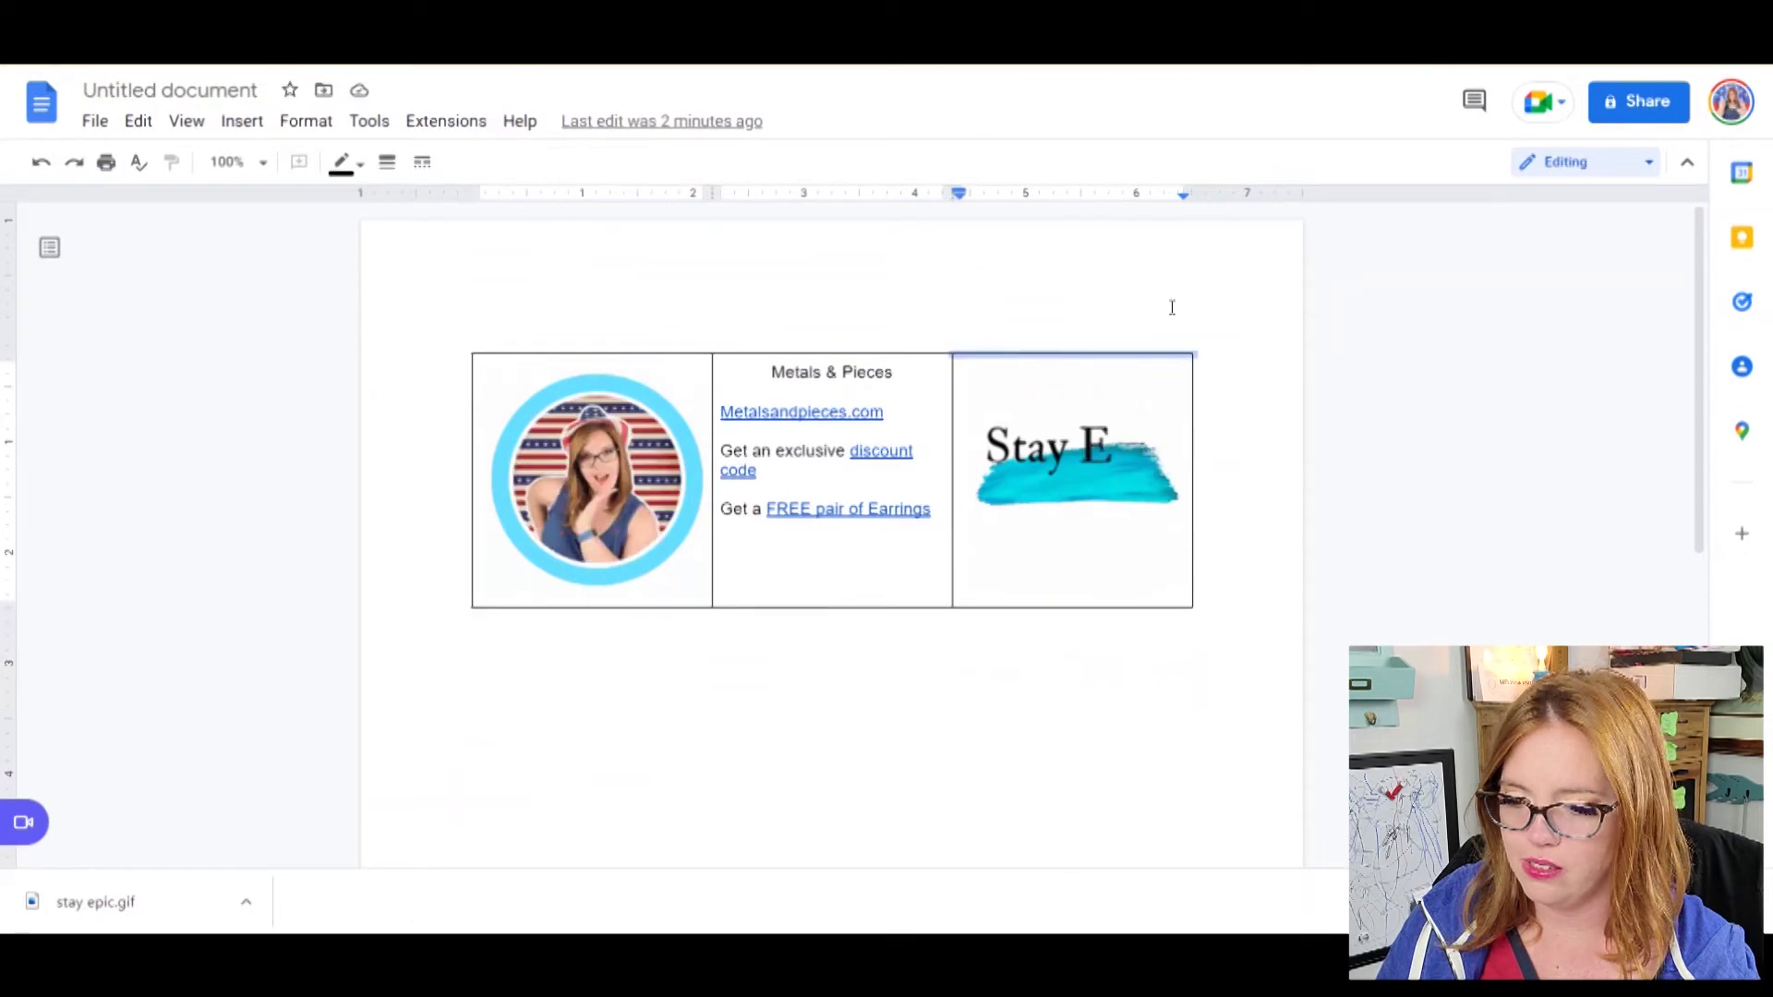
pyautogui.click(993, 340)
pyautogui.click(953, 369)
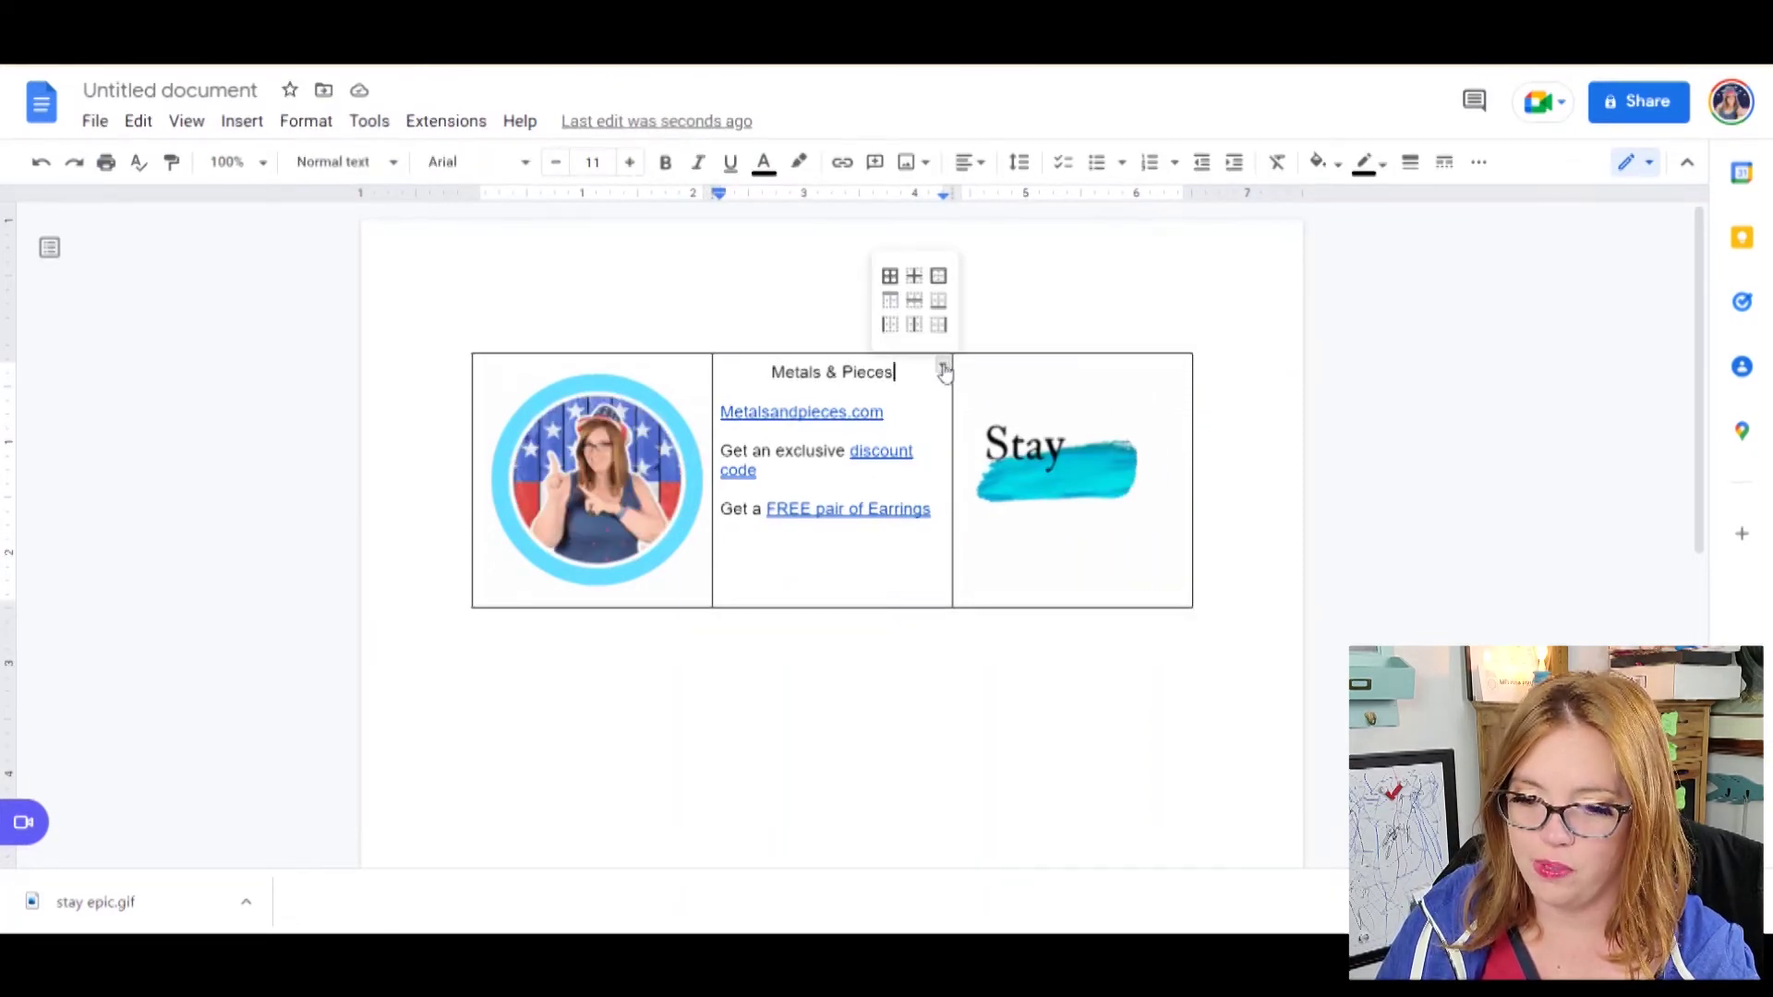
pyautogui.click(935, 277)
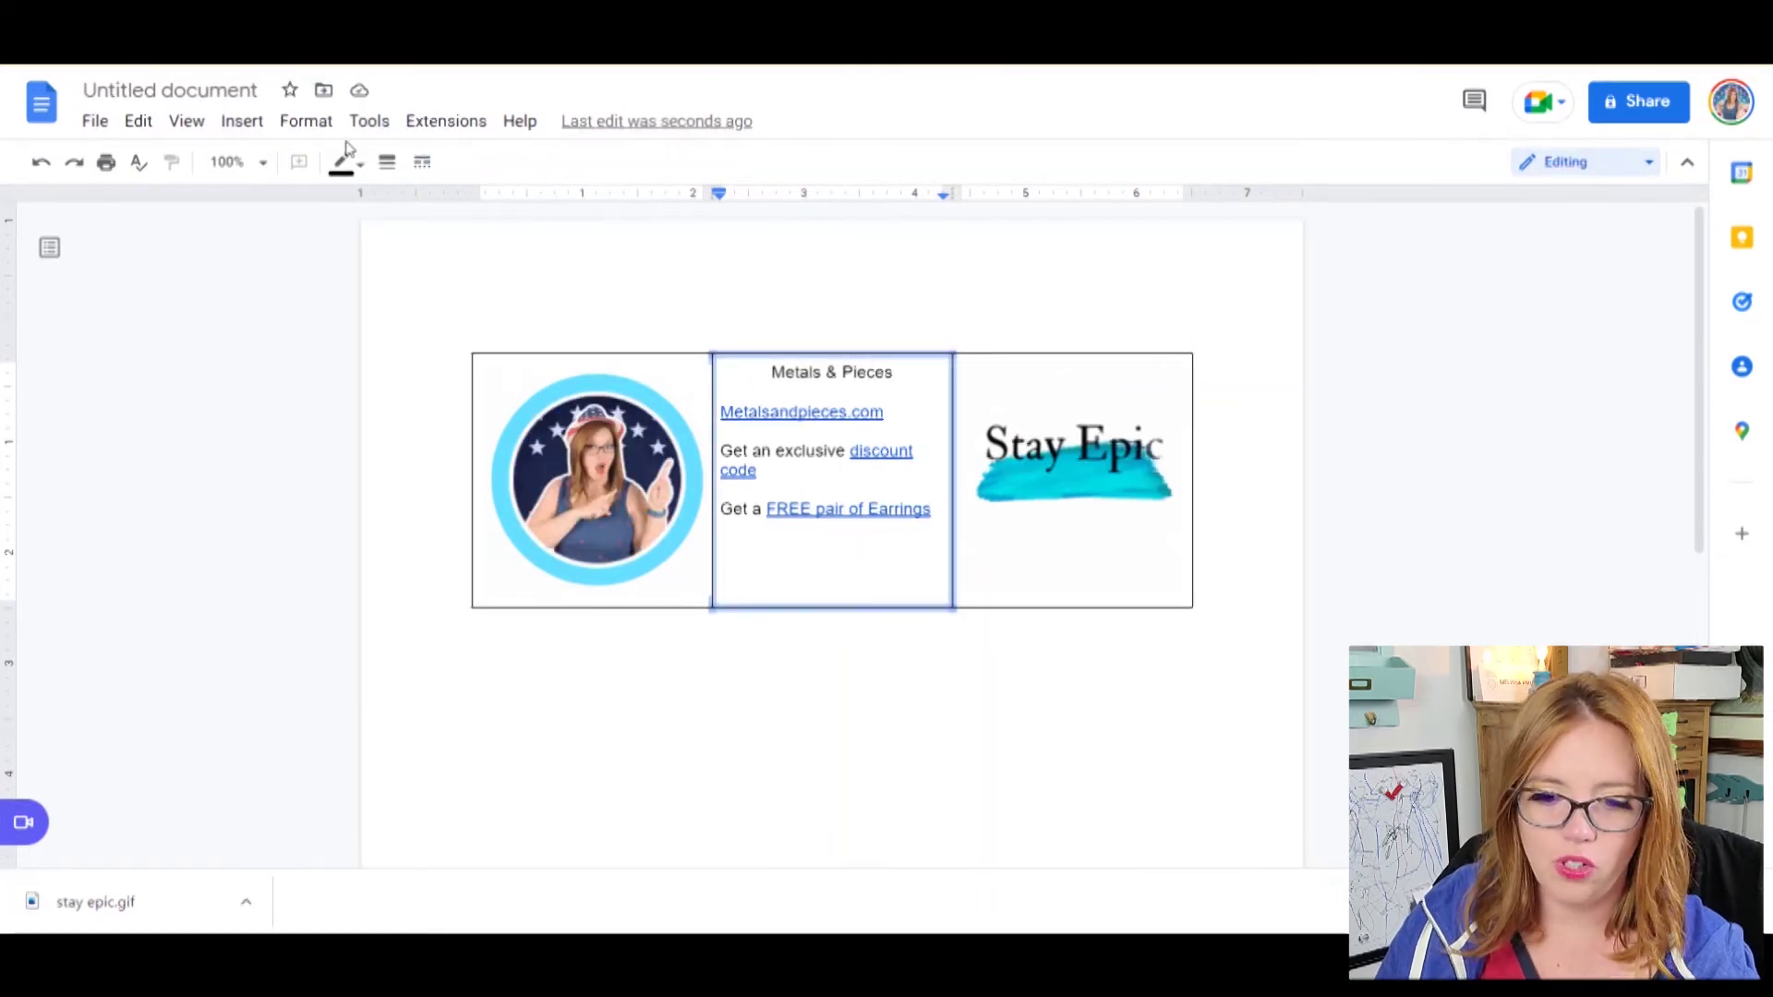
pyautogui.click(360, 167)
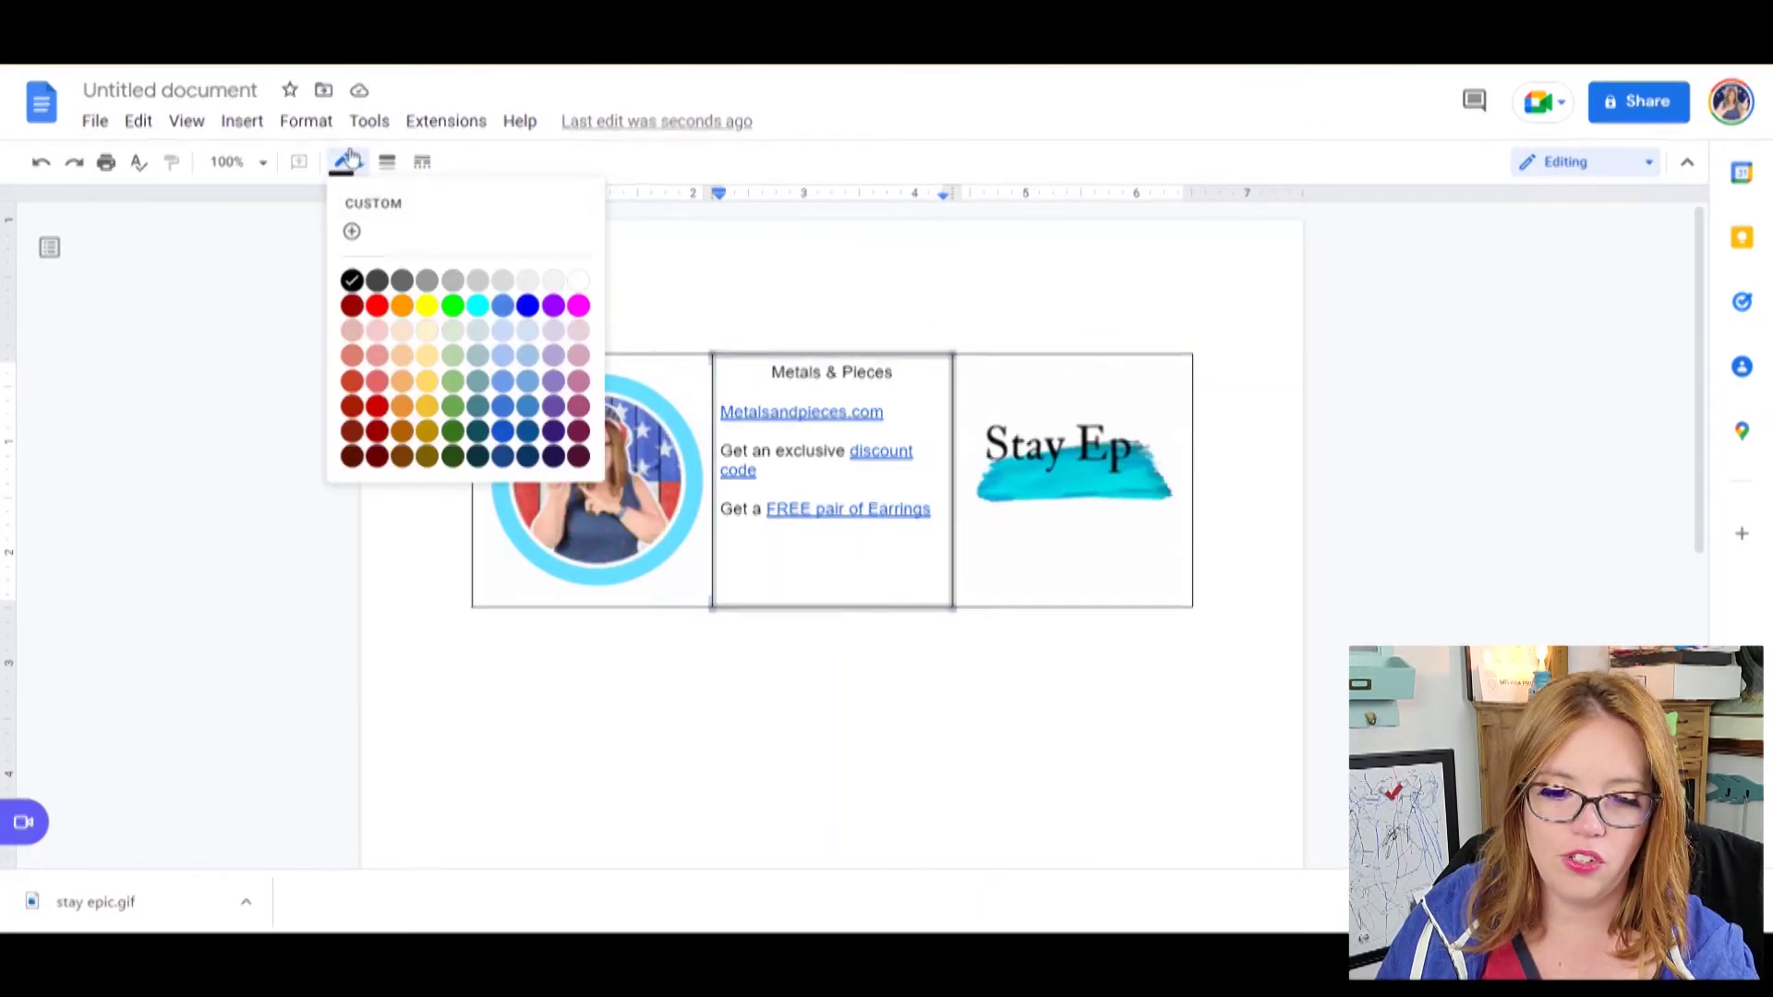
pyautogui.click(388, 163)
pyautogui.click(413, 203)
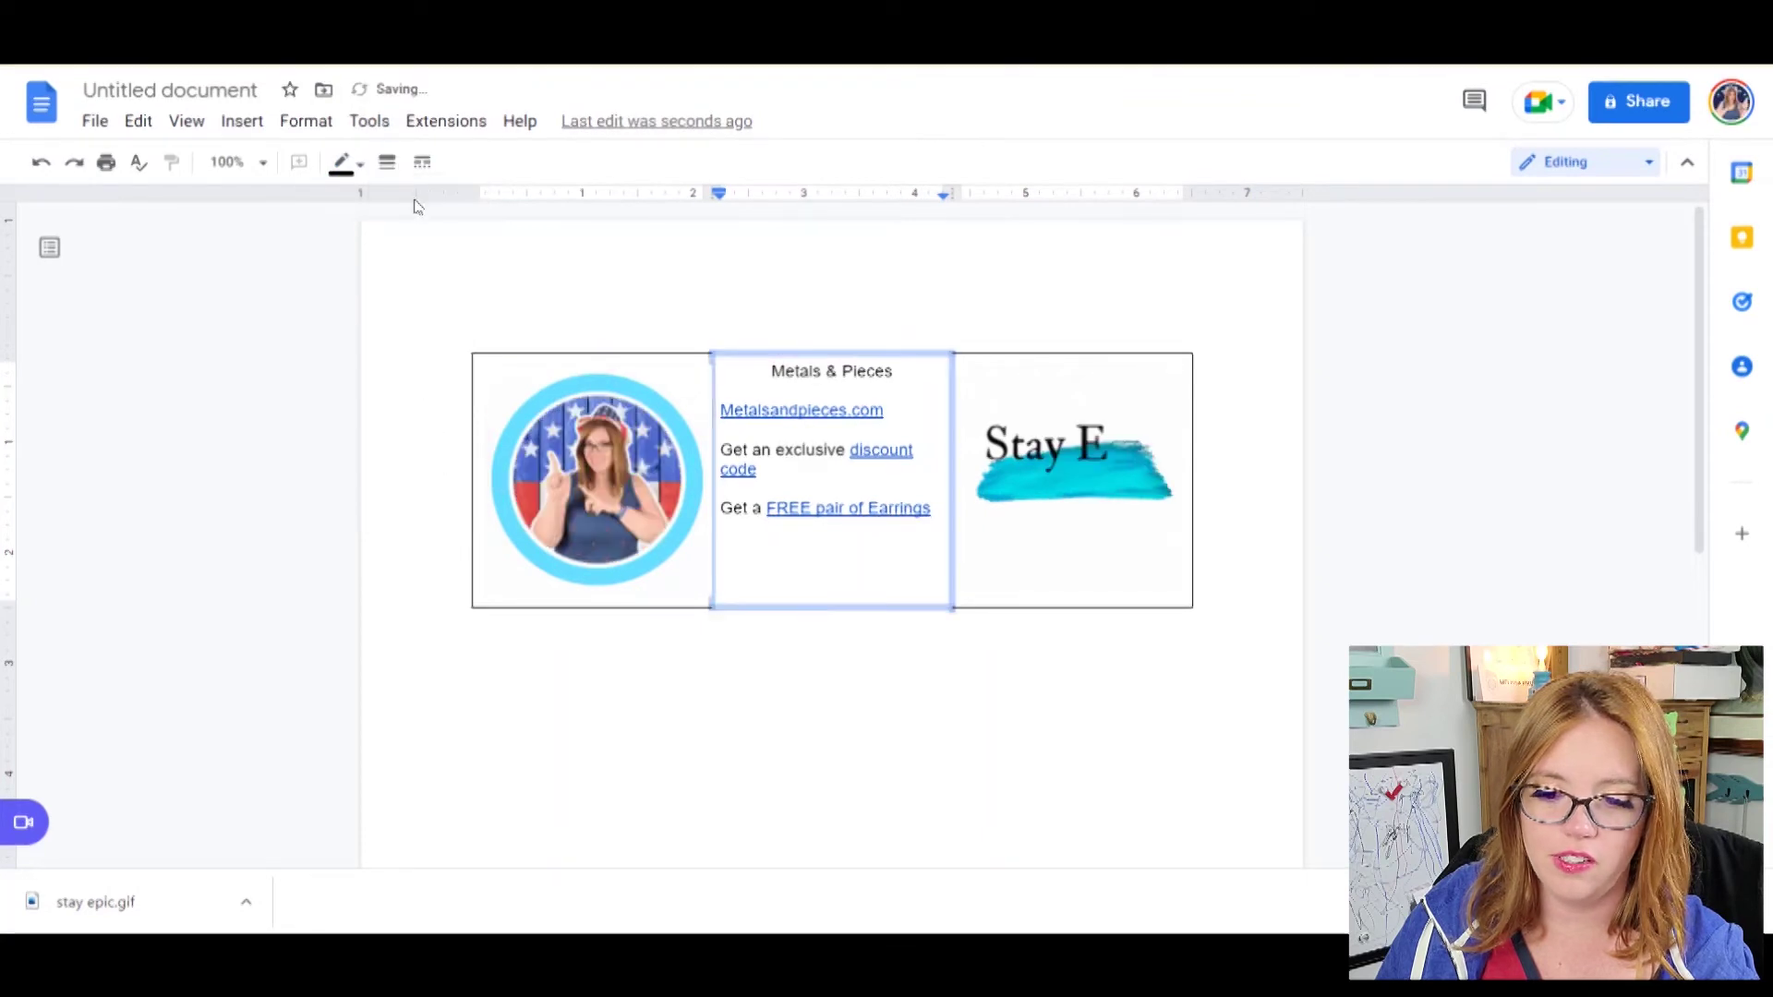
pyautogui.click(716, 326)
# Step: Drag the Stay Epic GIF from the right cell into the middle cell
pyautogui.click(696, 372)
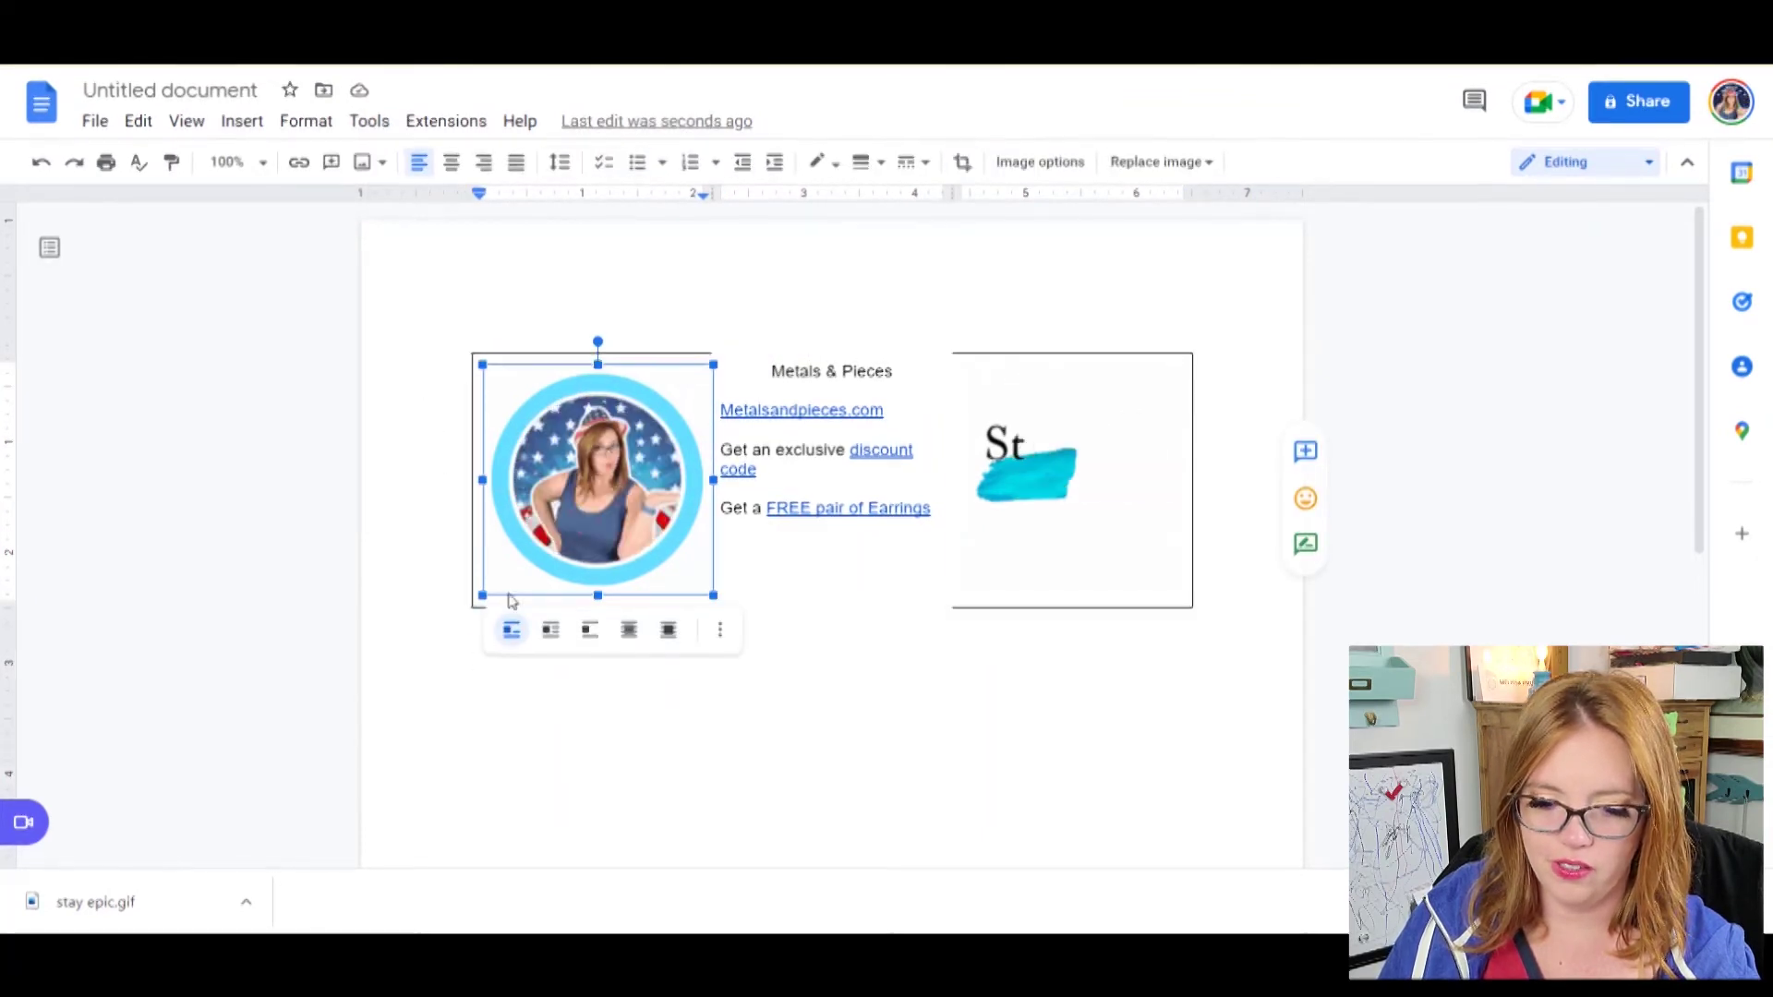
pyautogui.click(494, 617)
pyautogui.click(1076, 500)
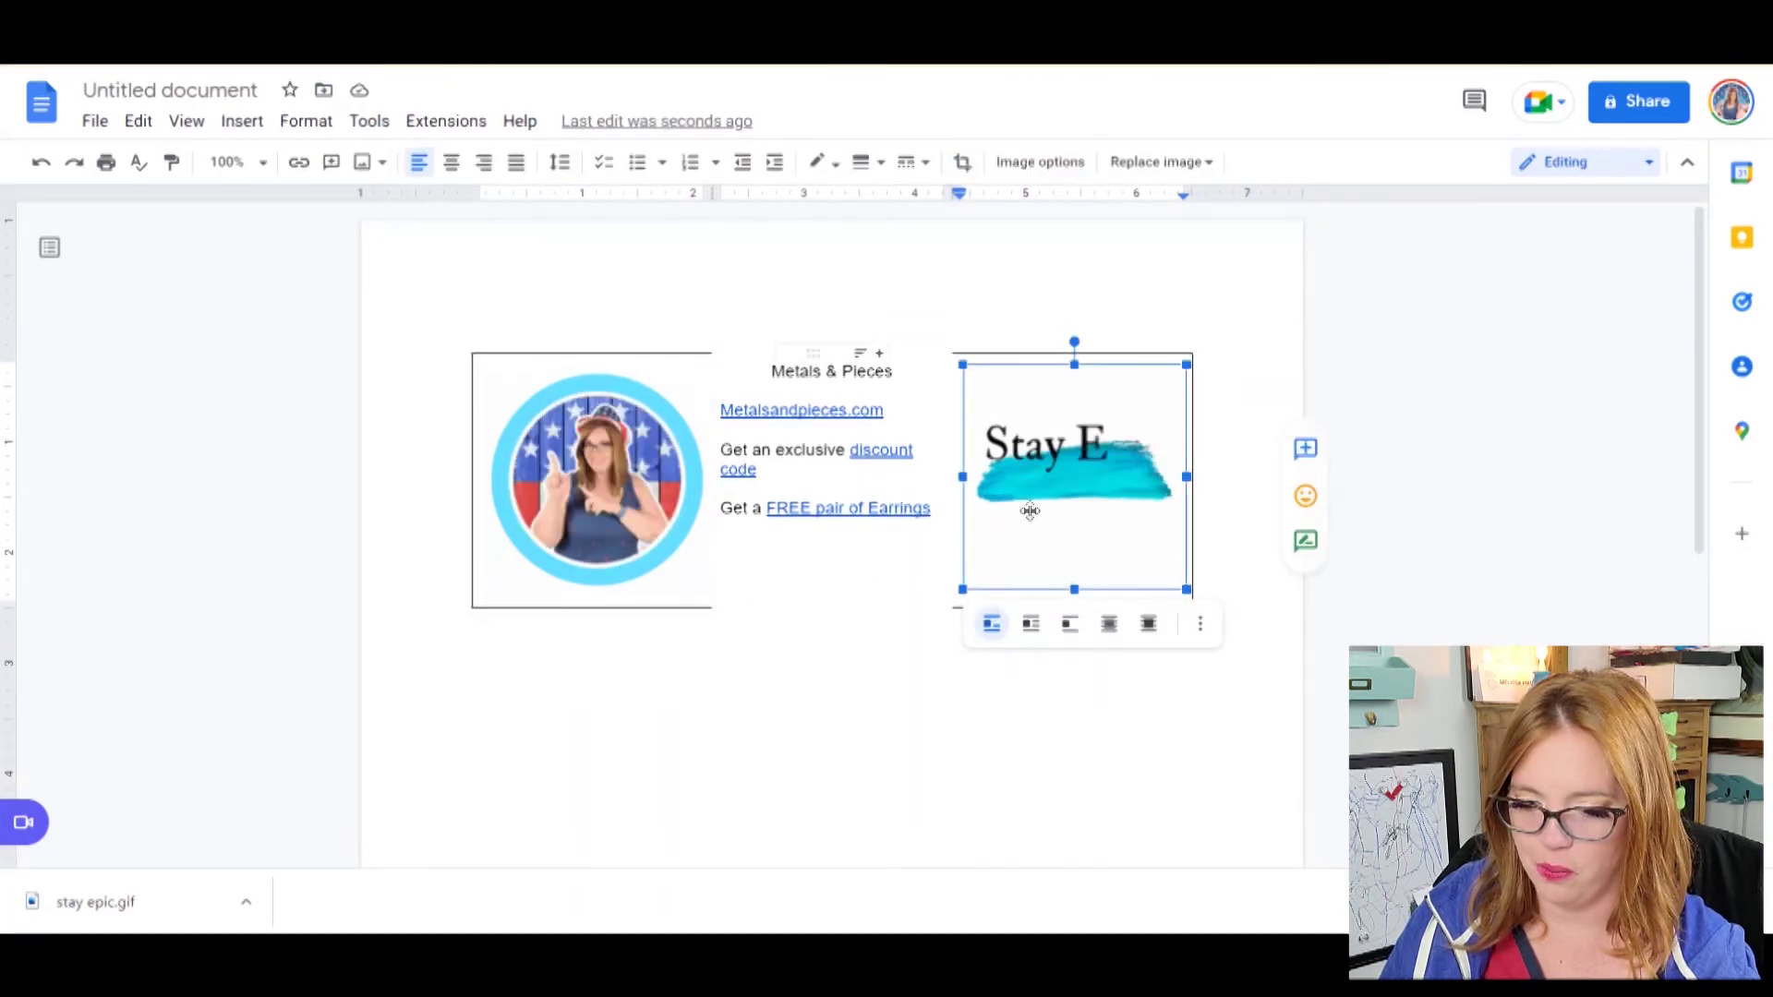
pyautogui.moveTo(1030, 510); pyautogui.dragTo(836, 510)
pyautogui.click(1183, 372)
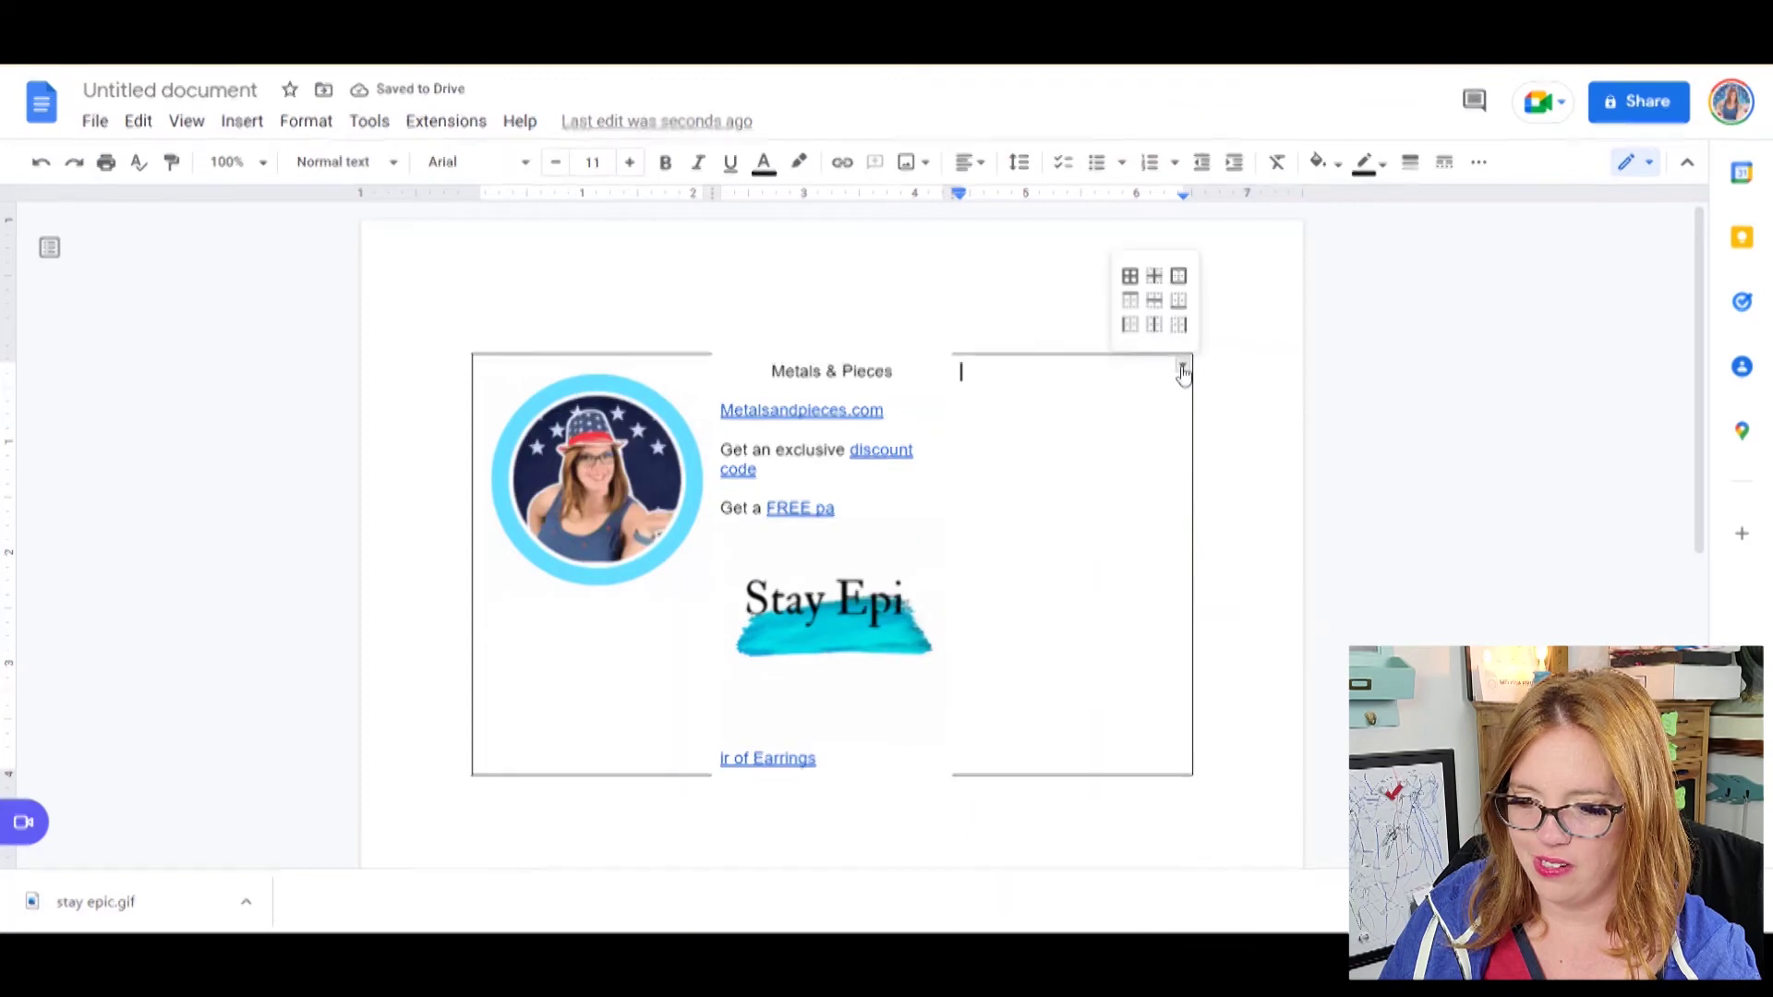
# Step: Set the right cell's borders to 0pt and move the Stay Epic GIF back into it
pyautogui.click(1137, 286)
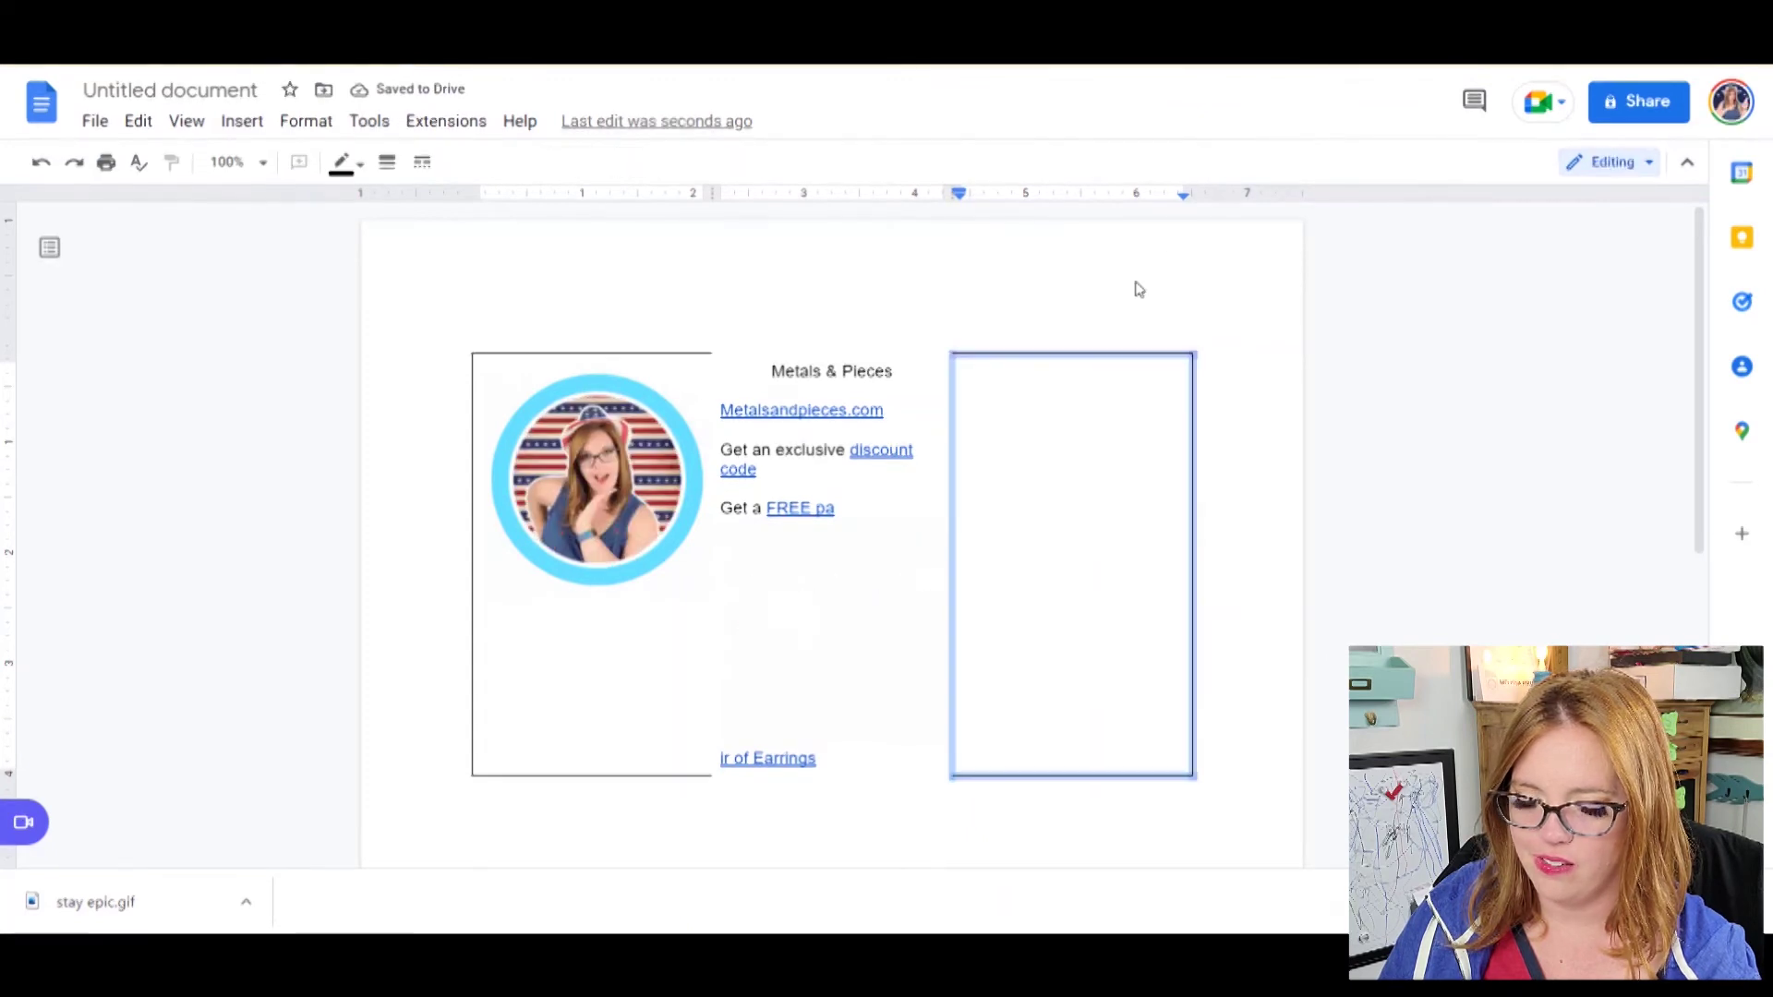
pyautogui.click(423, 163)
pyautogui.click(387, 163)
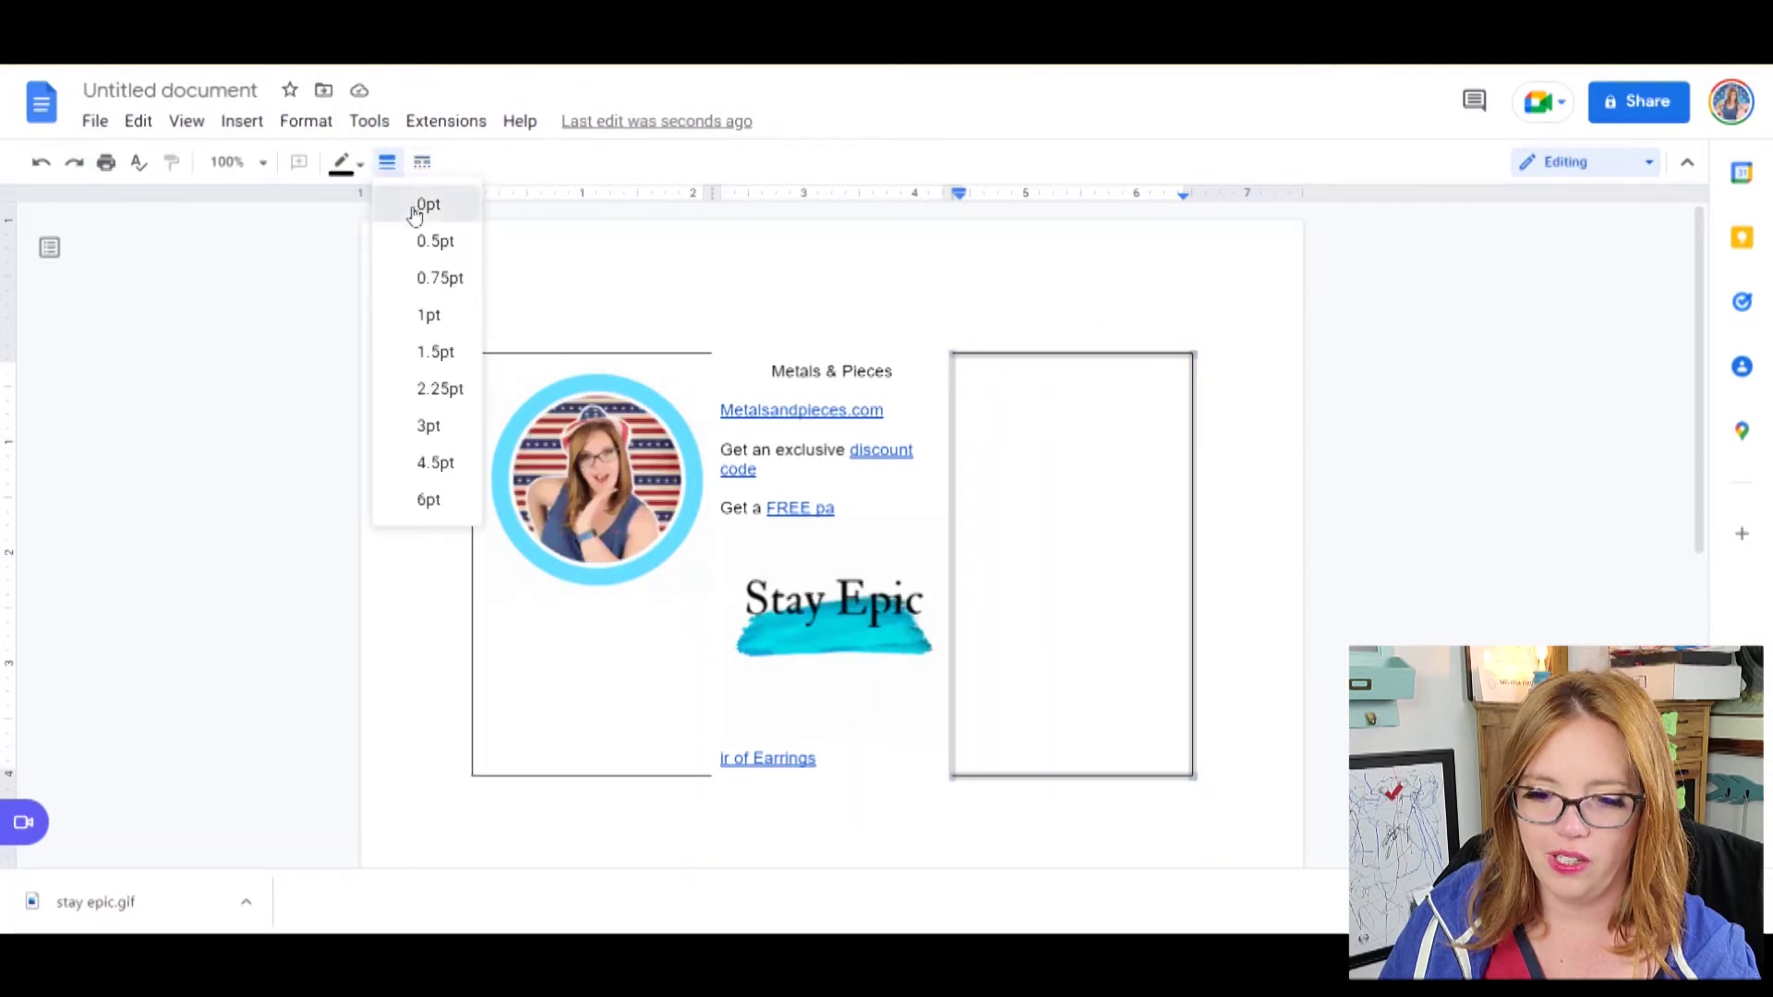
pyautogui.click(421, 205)
pyautogui.click(817, 617)
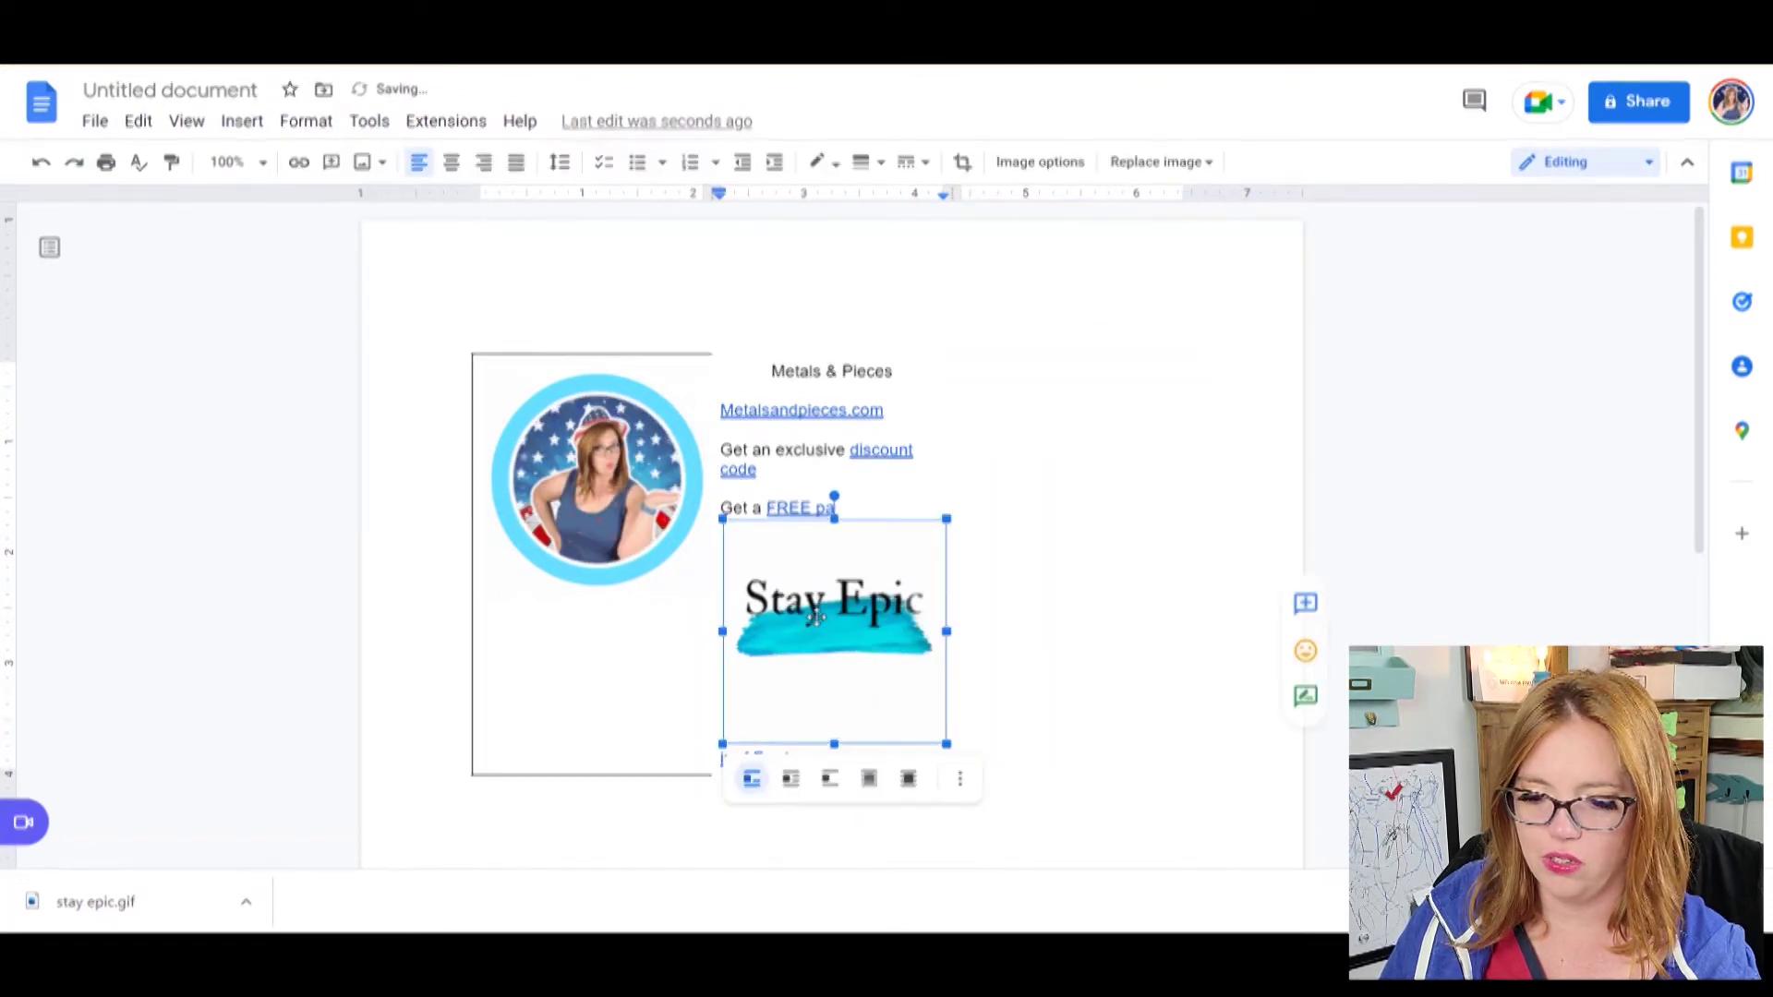
pyautogui.moveTo(816, 616); pyautogui.dragTo(1034, 538)
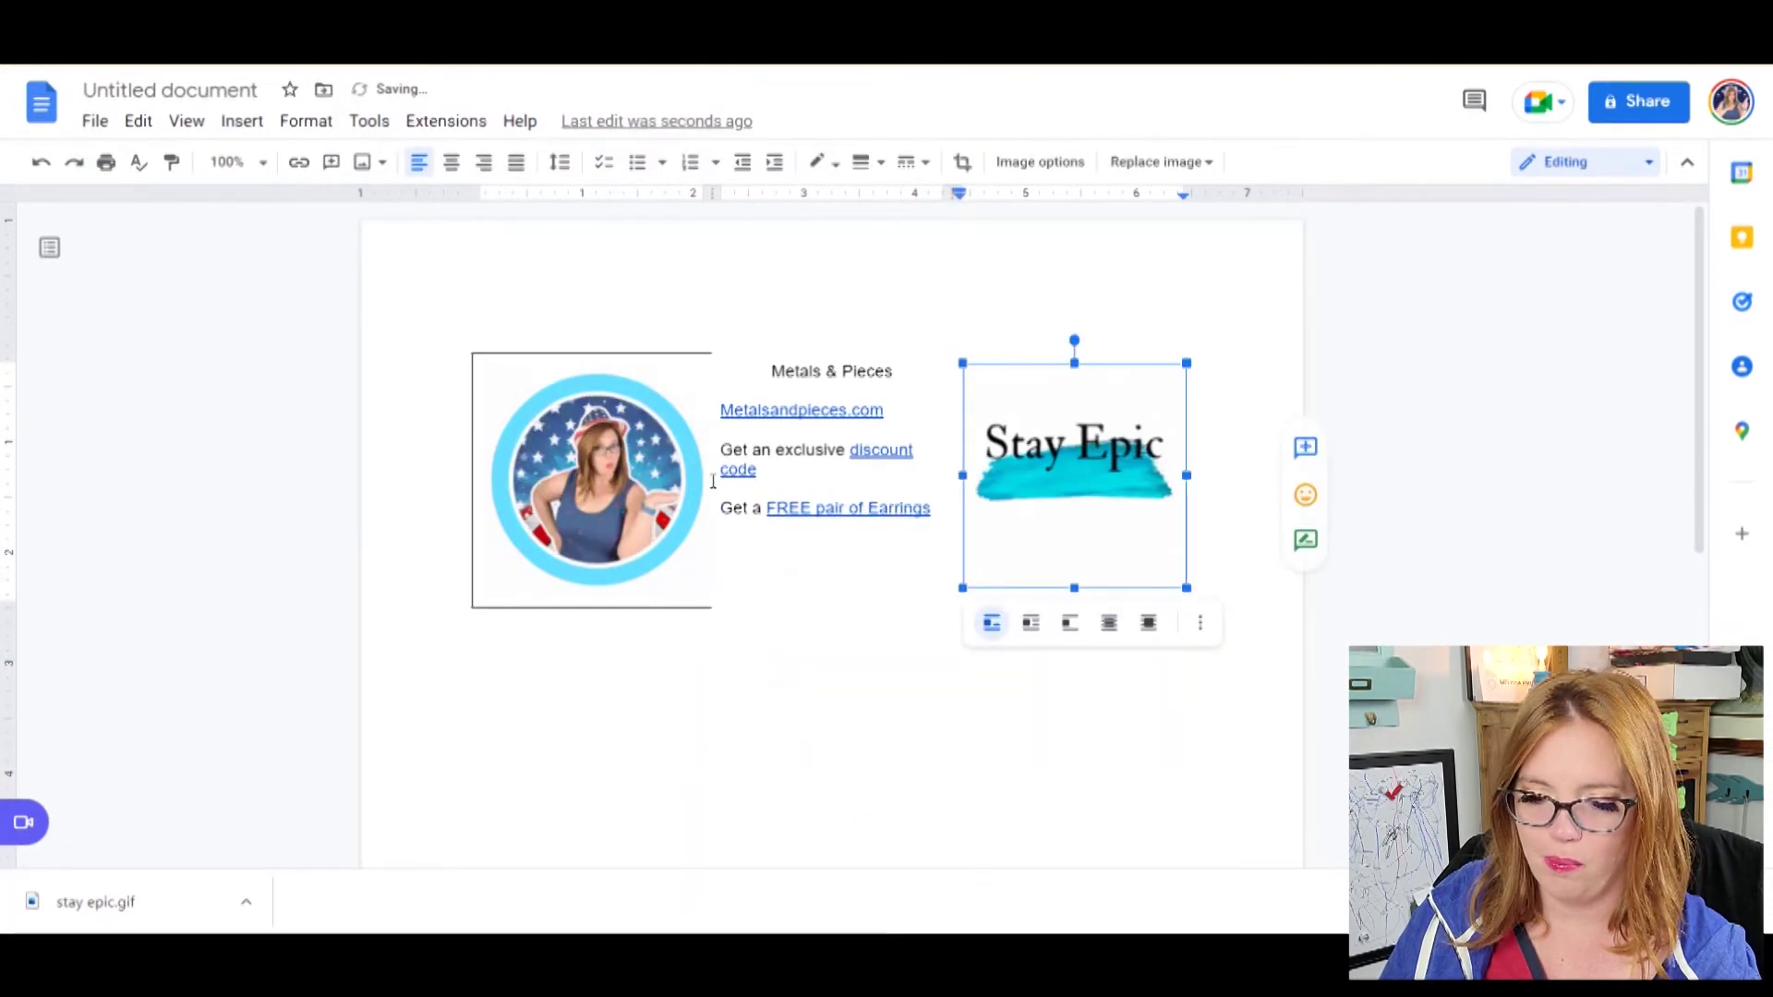
# Step: Set the left cell's borders to 0pt, return the profile GIF, and select the whole table
pyautogui.click(548, 423)
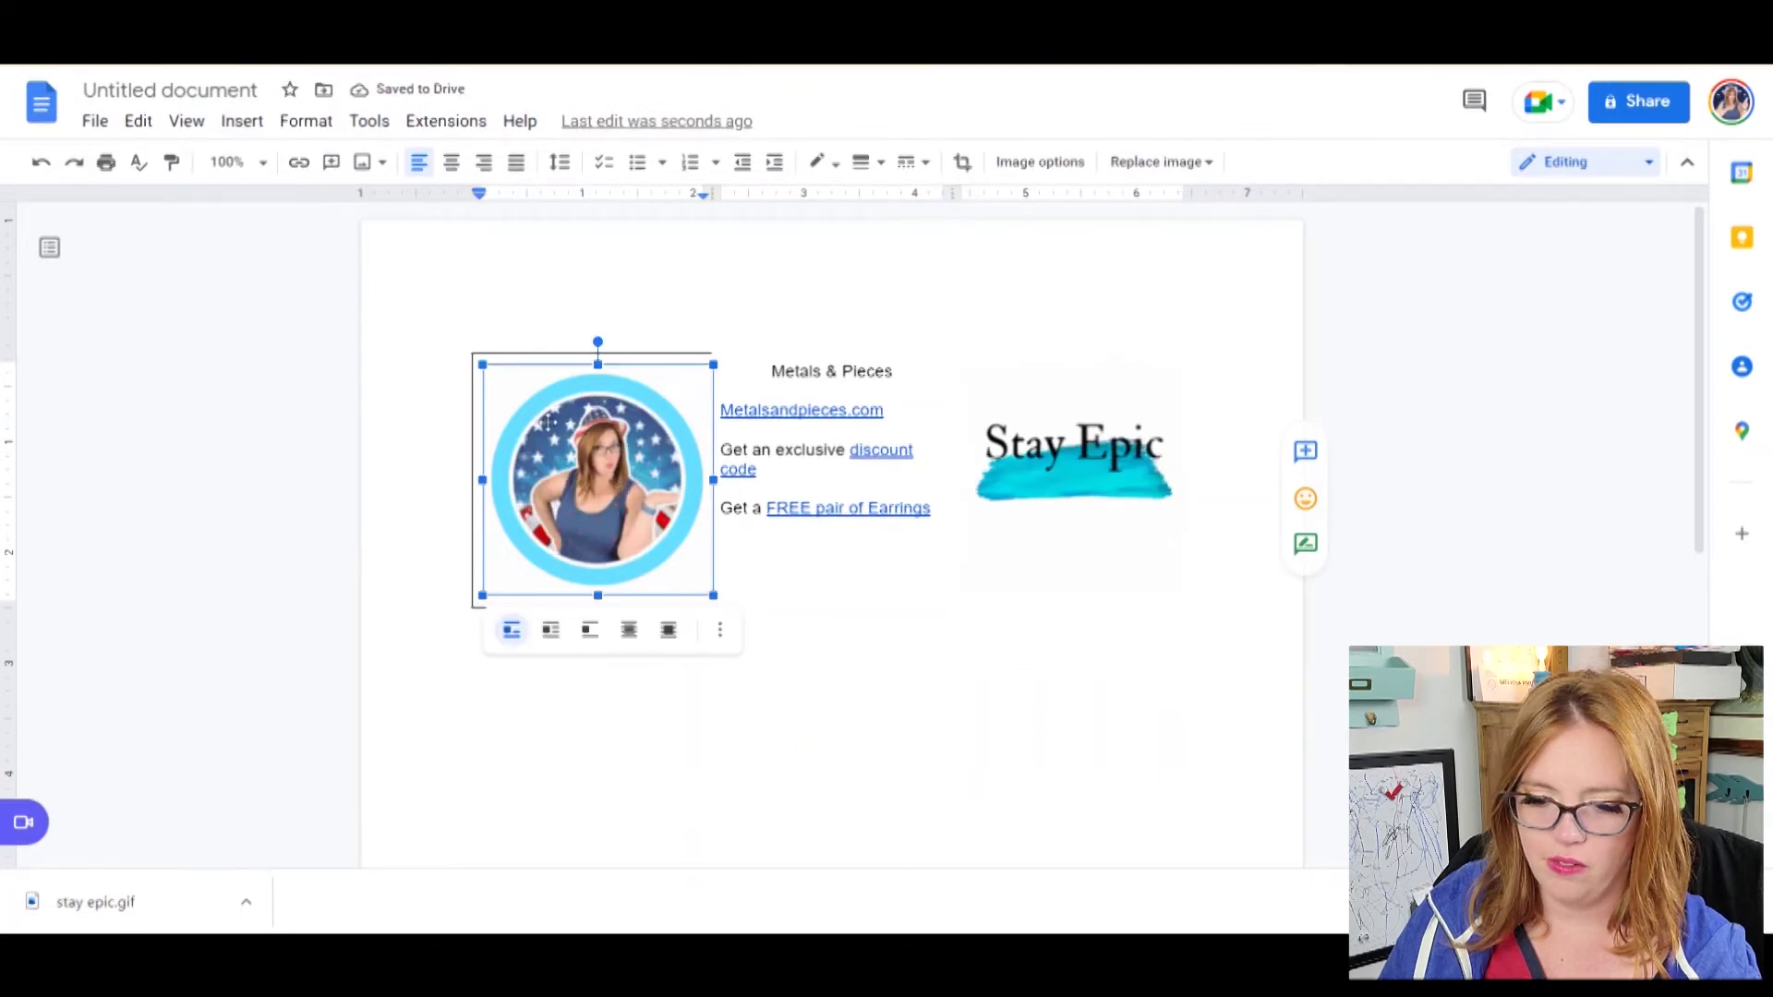
pyautogui.moveTo(547, 422); pyautogui.dragTo(763, 510)
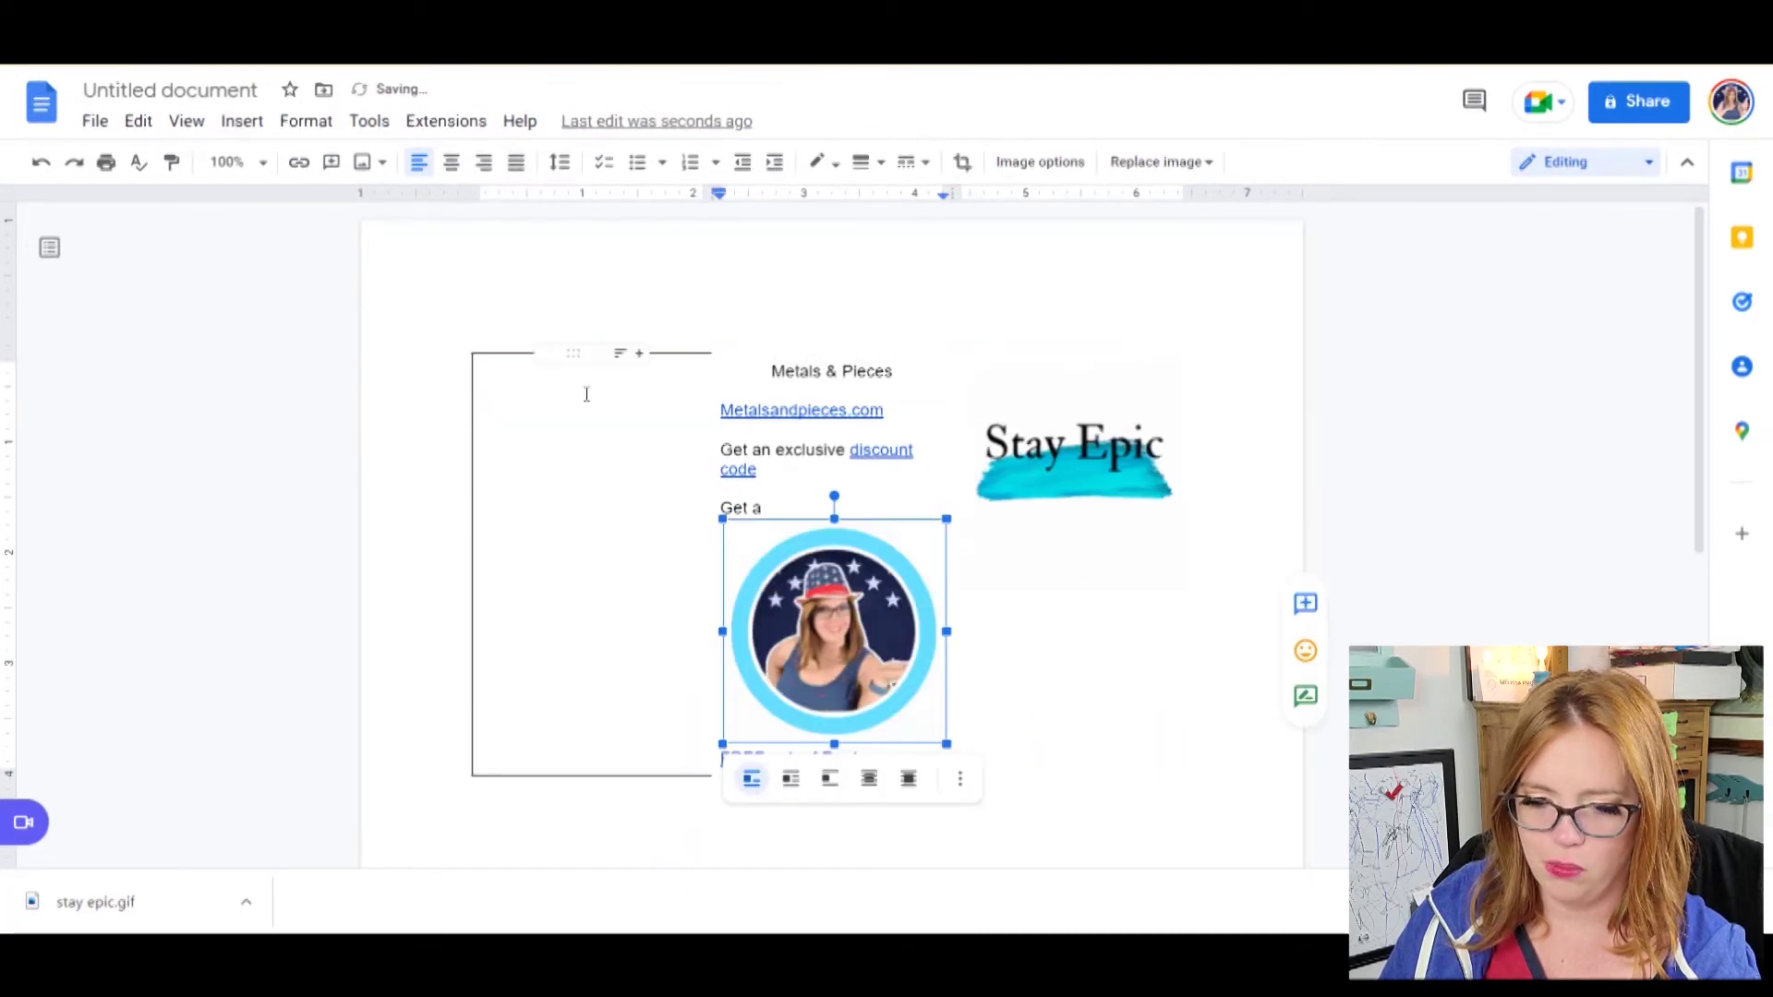
pyautogui.click(586, 394)
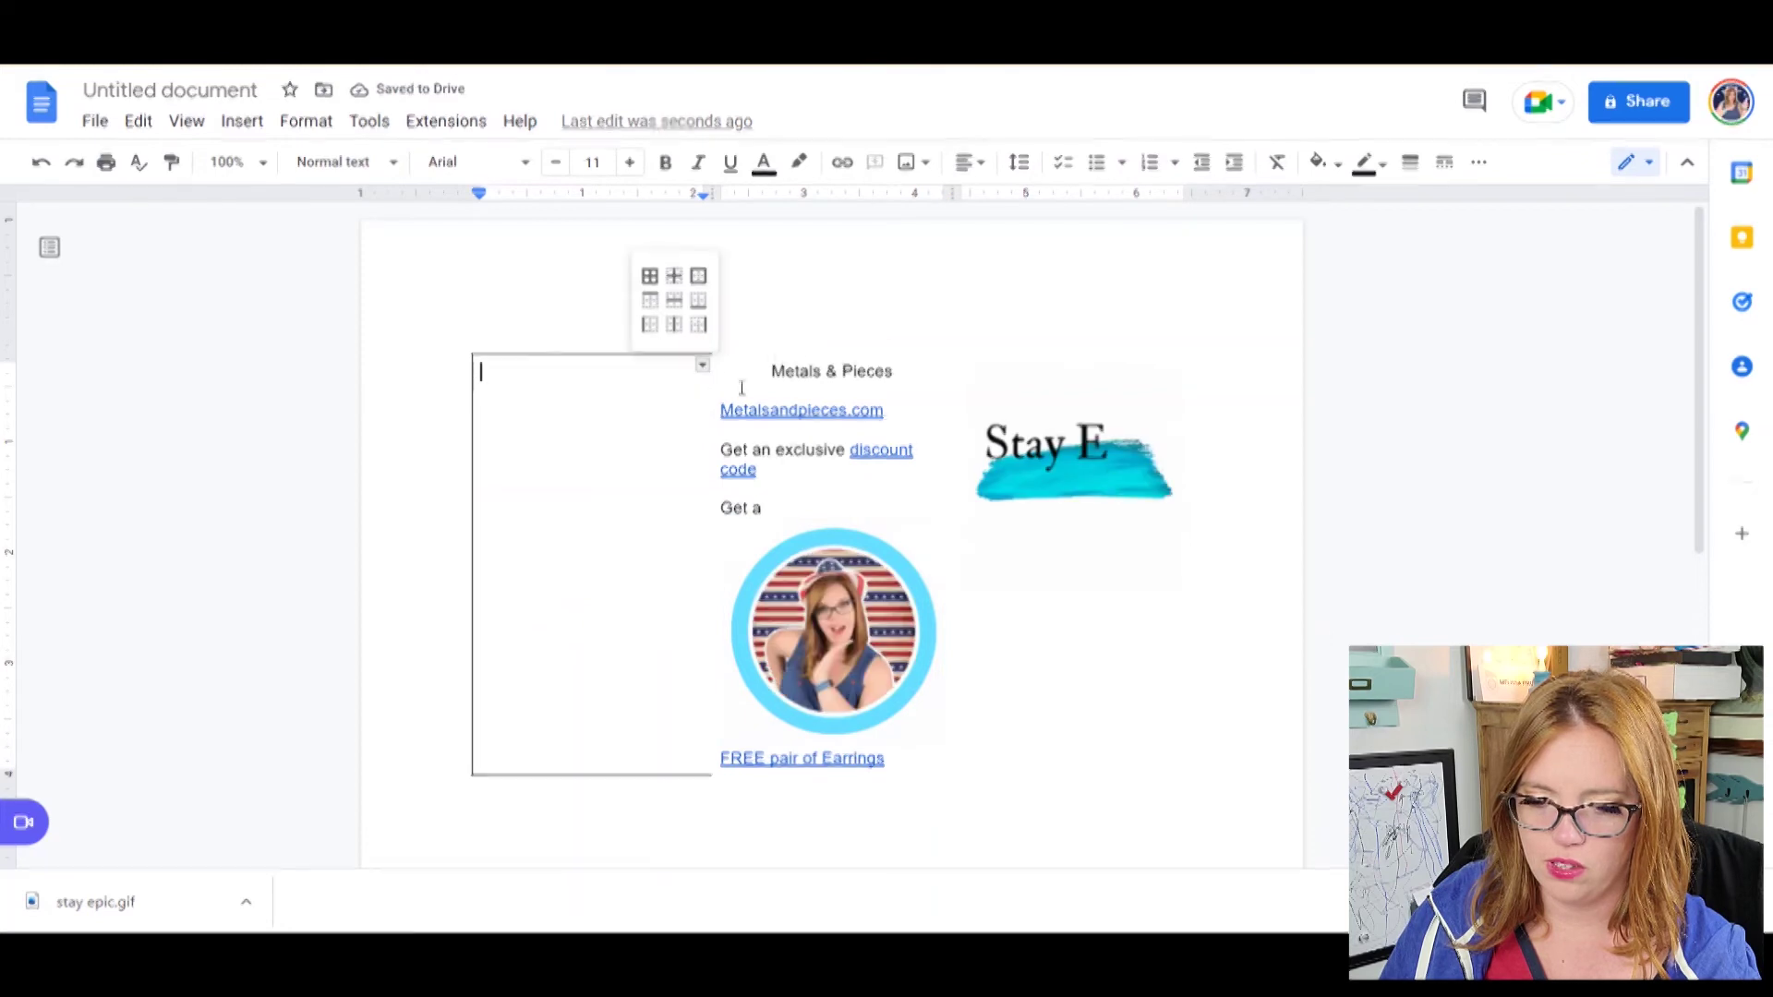
pyautogui.click(654, 279)
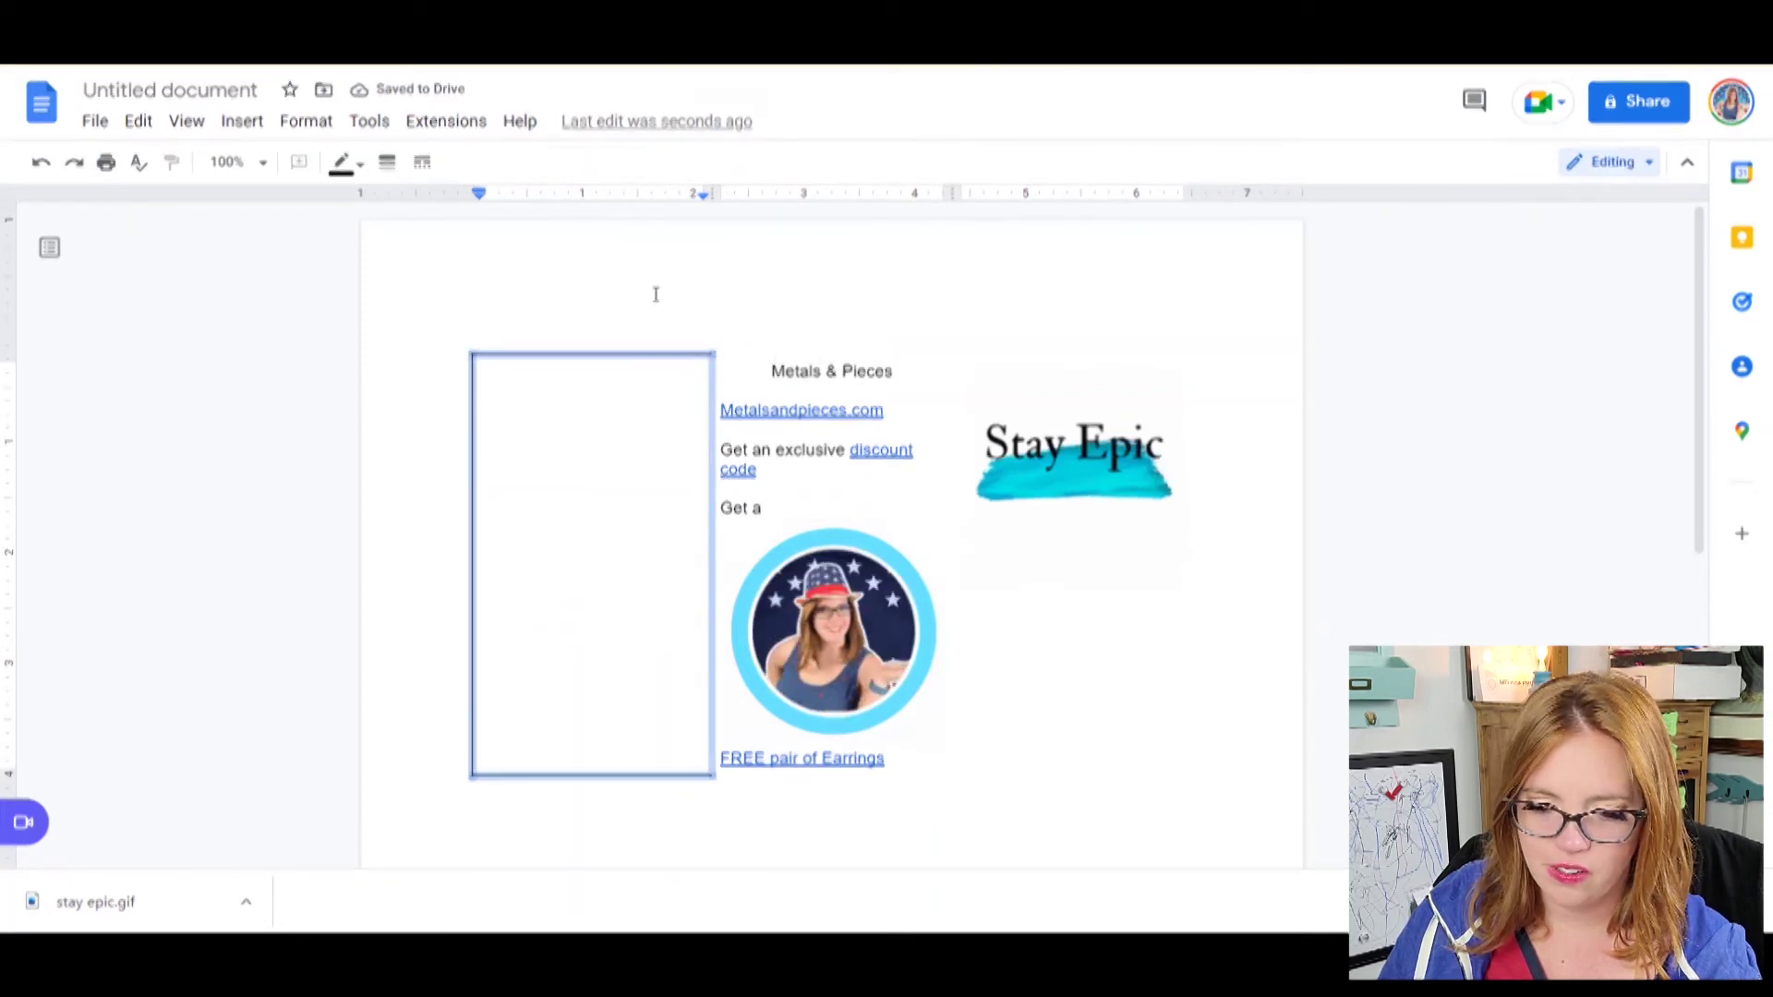
pyautogui.click(392, 170)
pyautogui.click(426, 207)
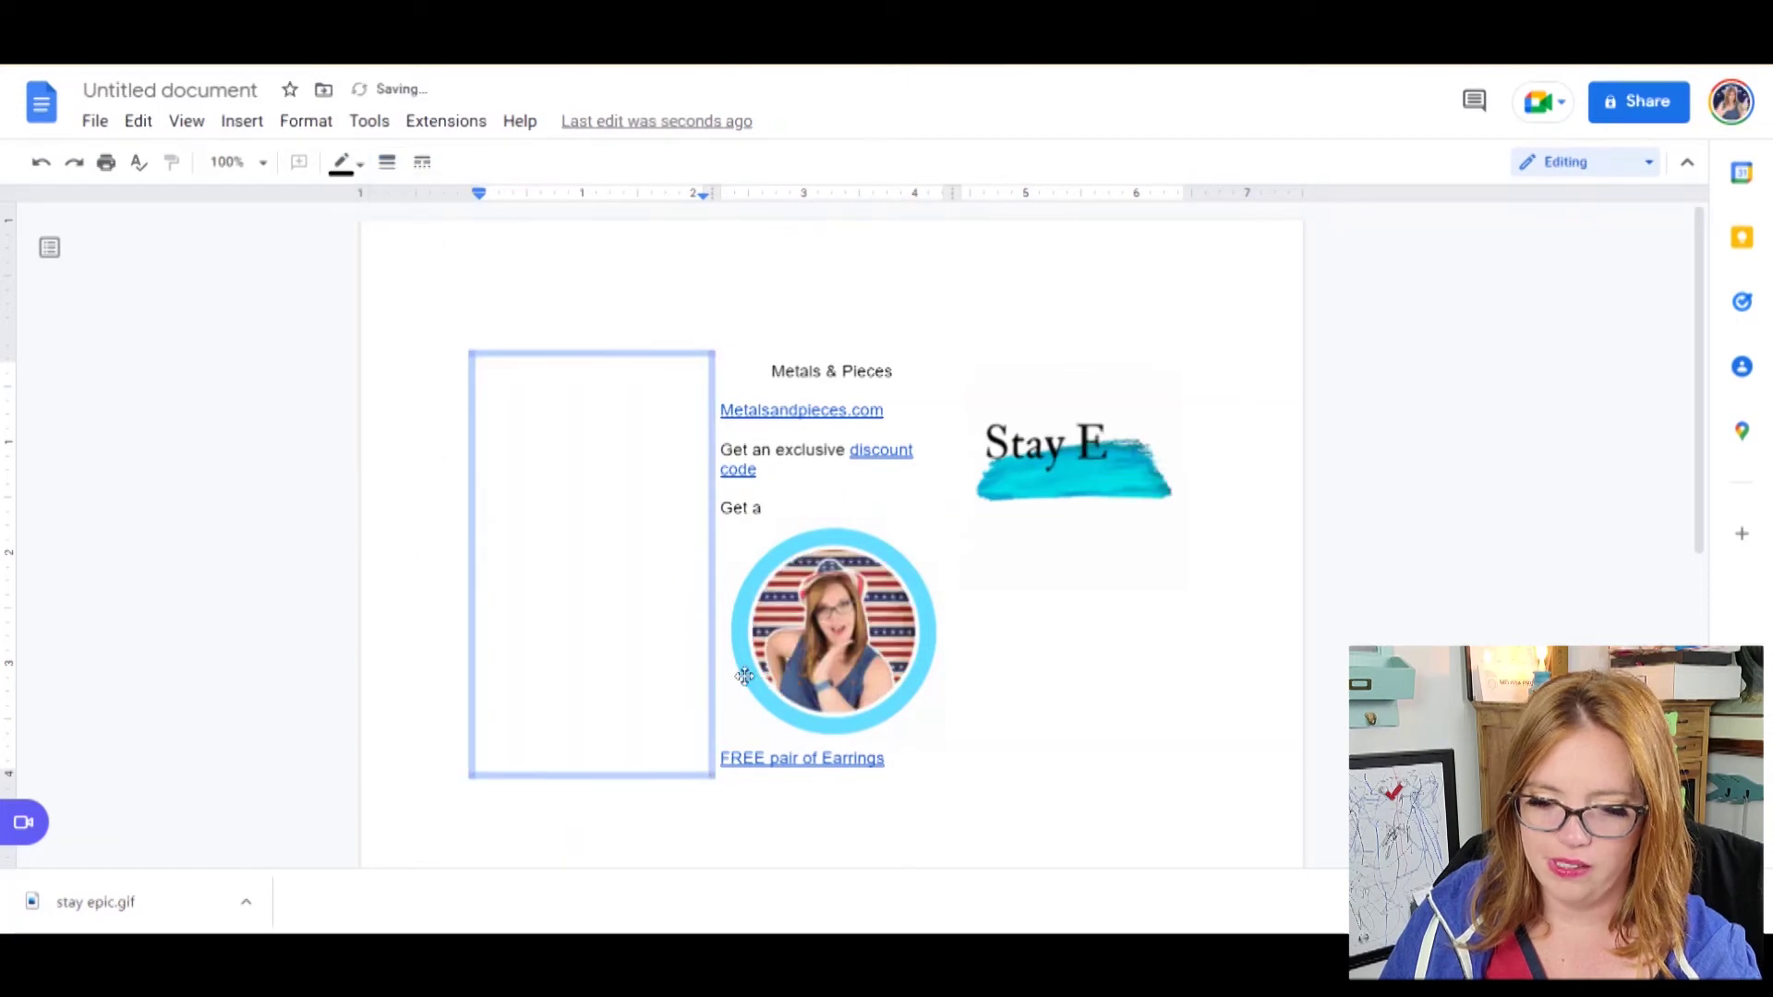
pyautogui.moveTo(745, 677); pyautogui.dragTo(615, 515)
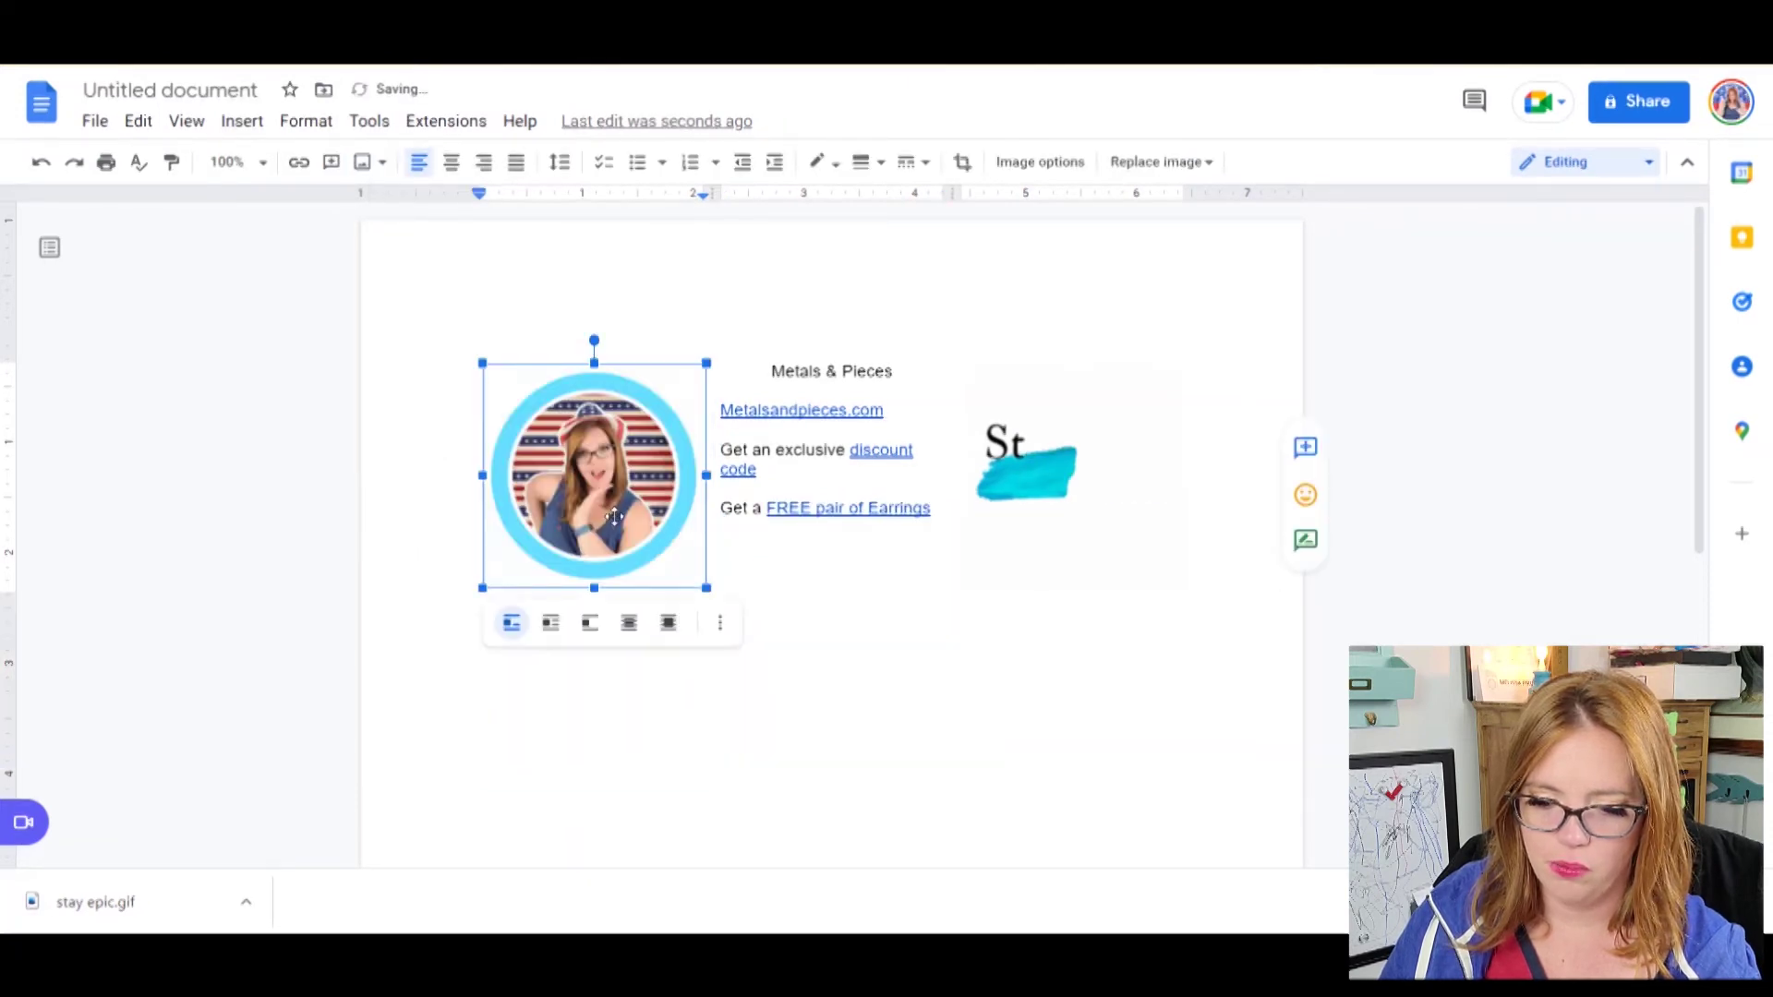
pyautogui.click(914, 693)
pyautogui.moveTo(490, 293); pyautogui.dragTo(1224, 618)
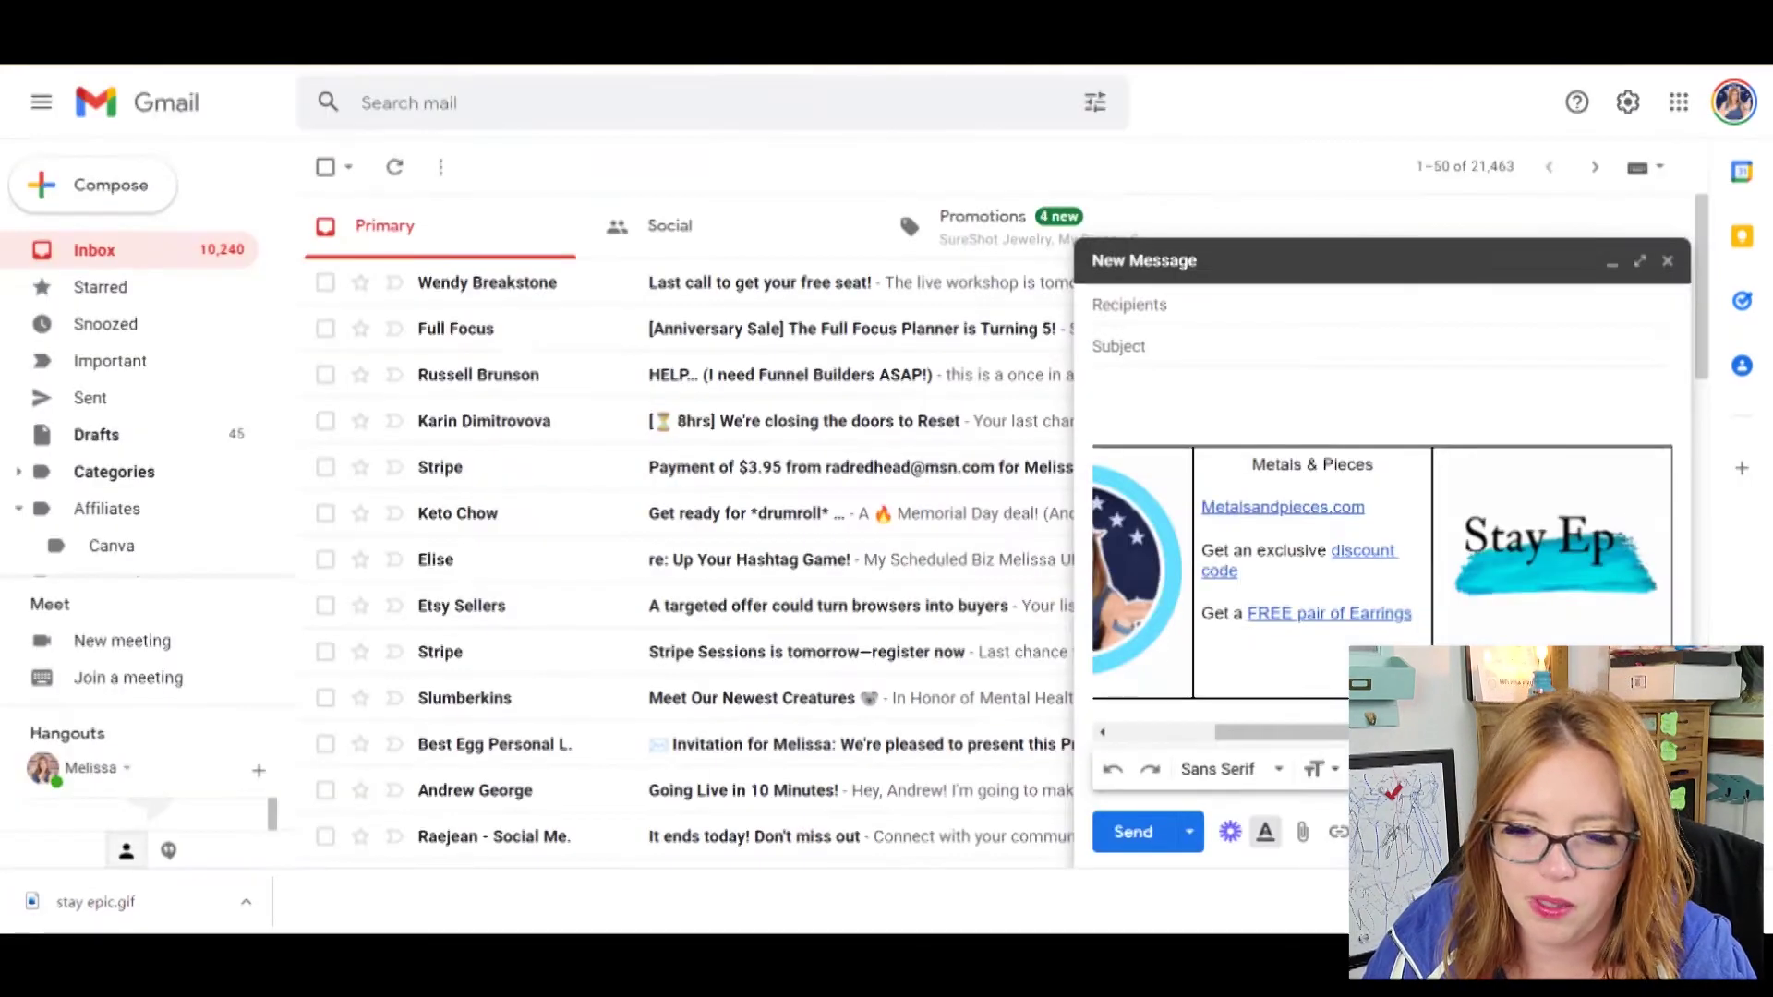
# Step: Close the test draft and open Gmail's full settings
pyautogui.click(1668, 261)
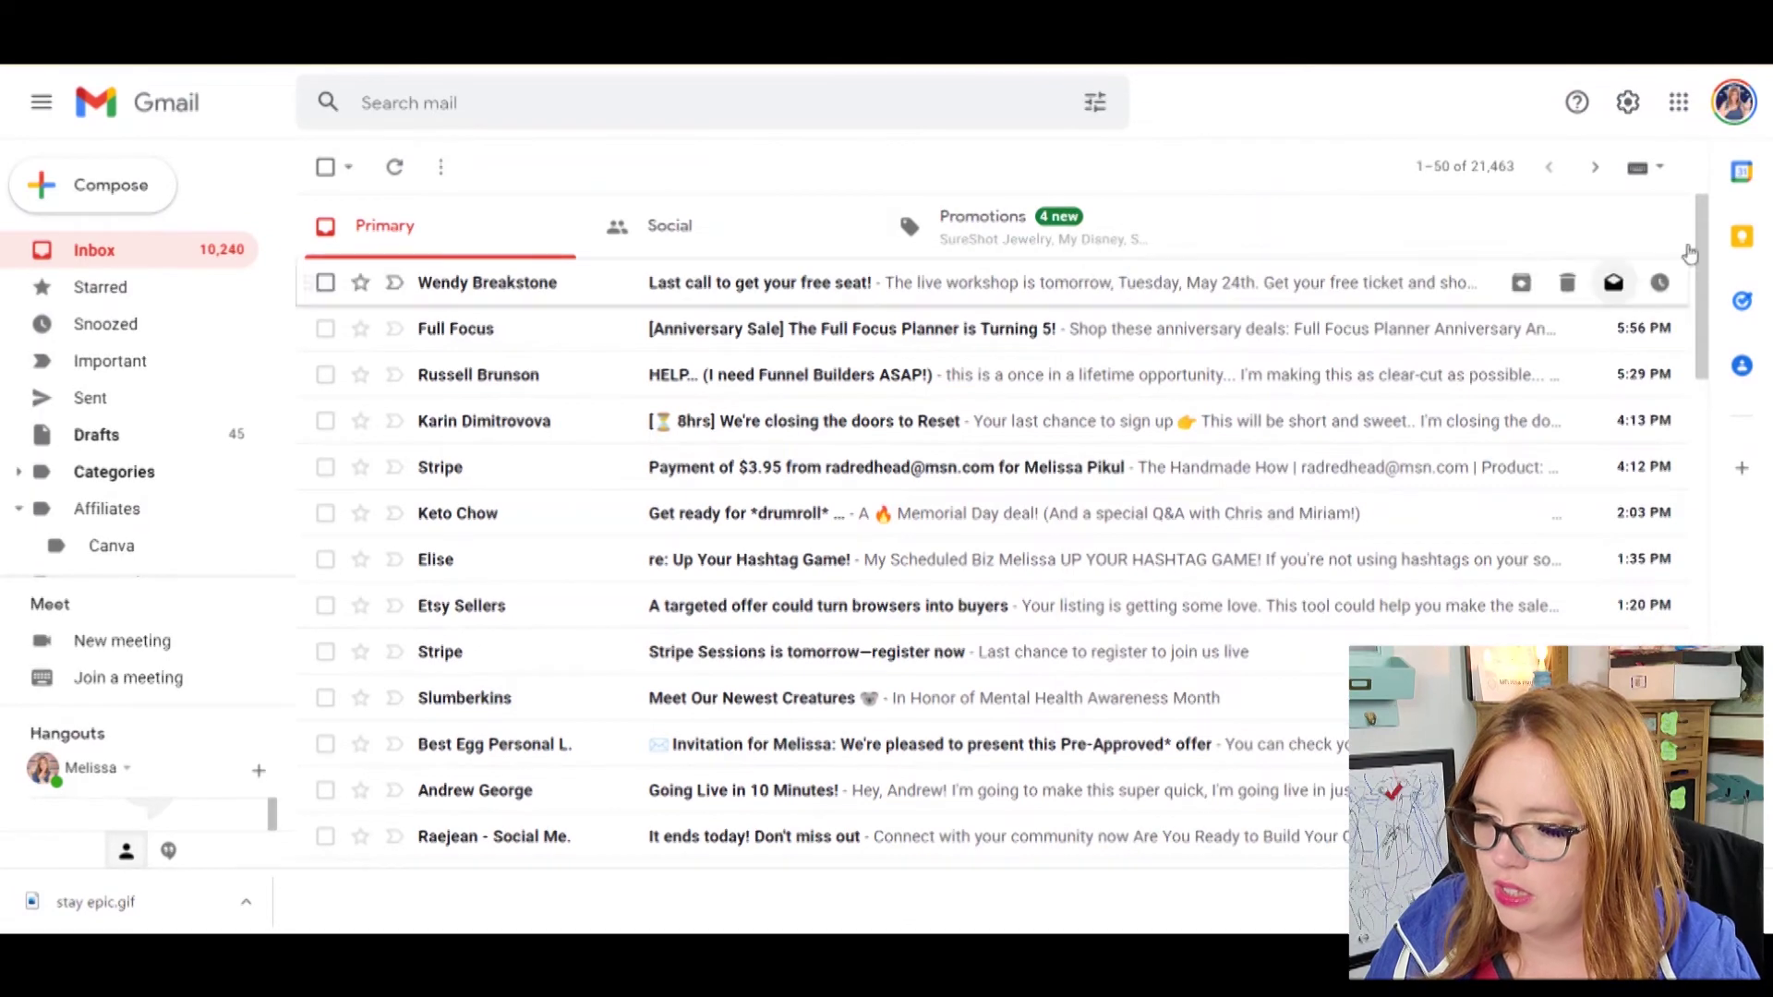
pyautogui.click(1678, 101)
pyautogui.click(1628, 102)
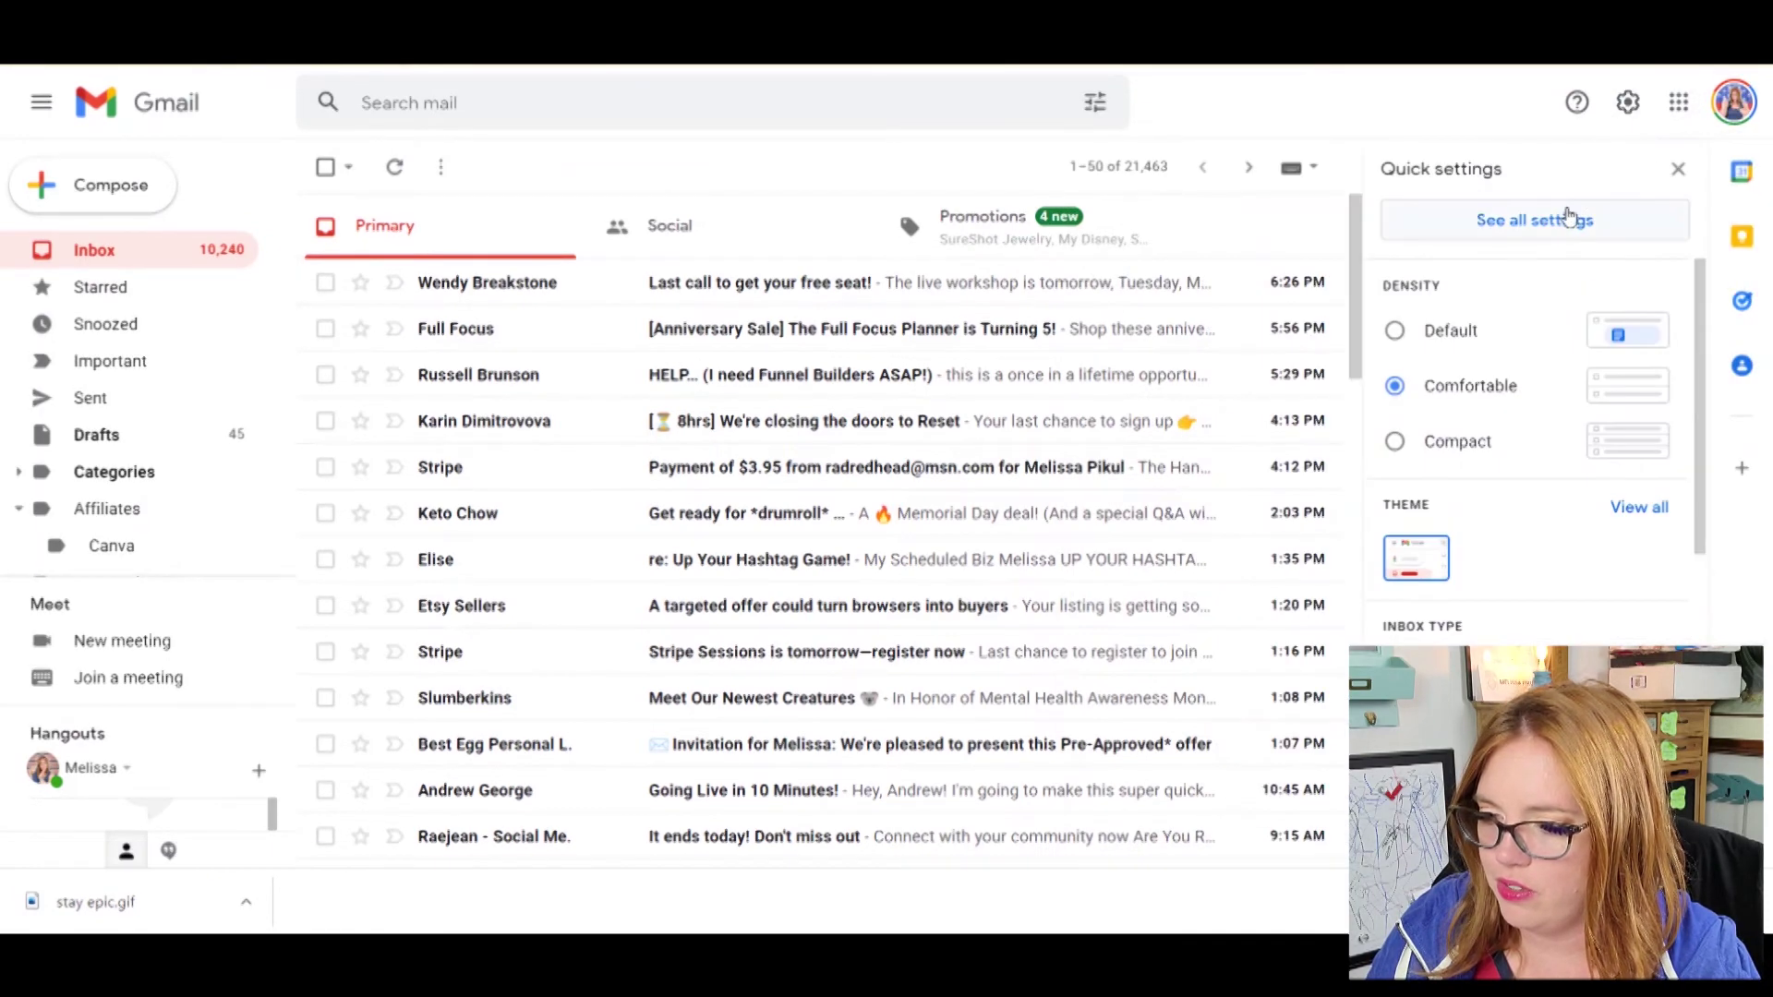
pyautogui.click(1567, 219)
# Step: Review the Youtube signature's table contents in the Signature settings
pyautogui.scroll(-15, 849, 528)
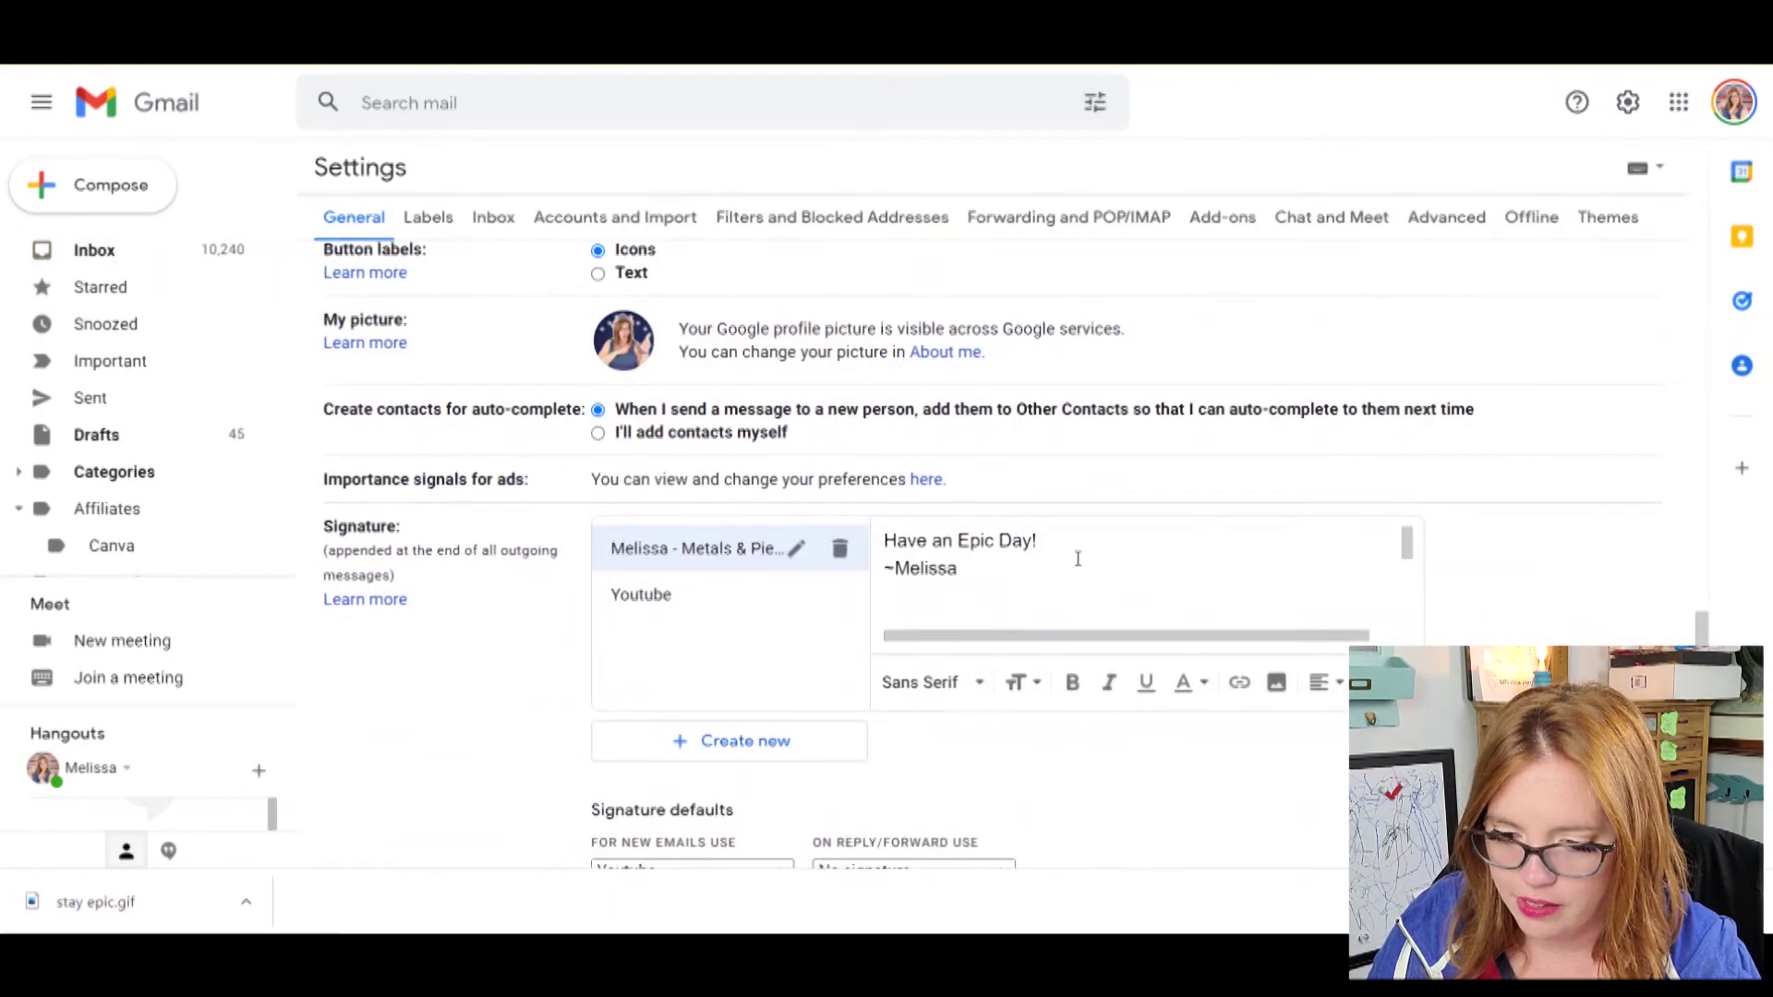
pyautogui.click(686, 597)
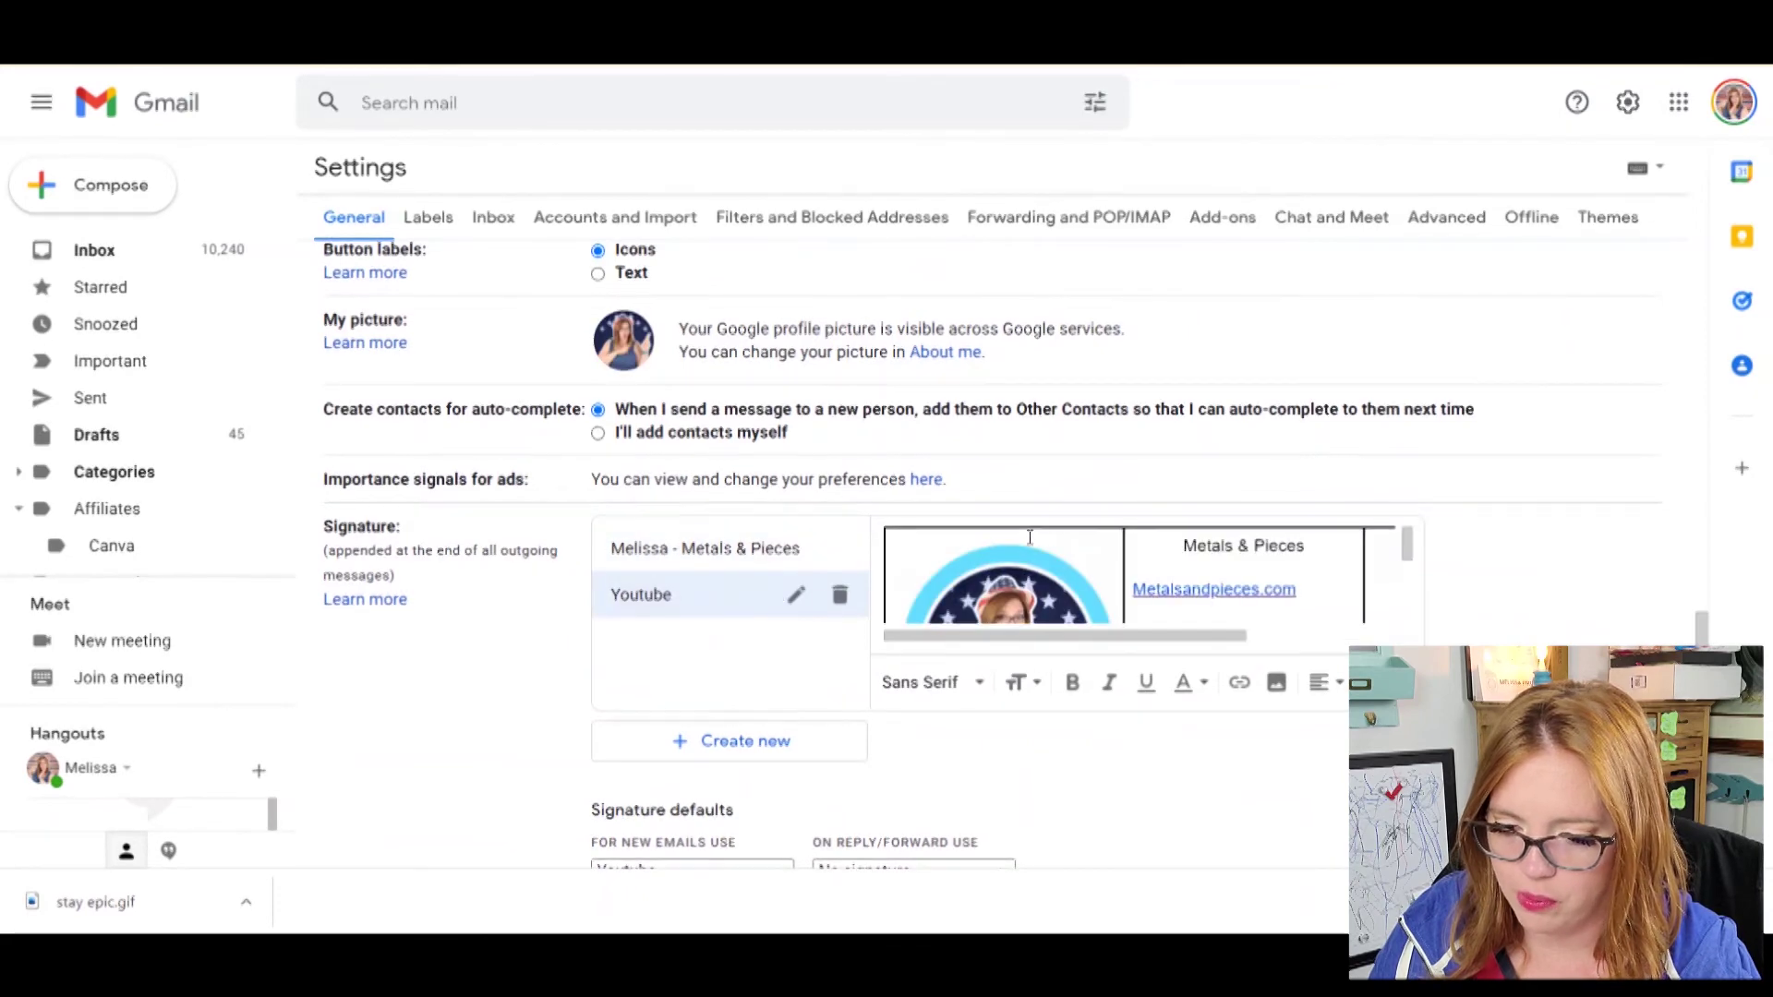
pyautogui.scroll(3, 1330, 642)
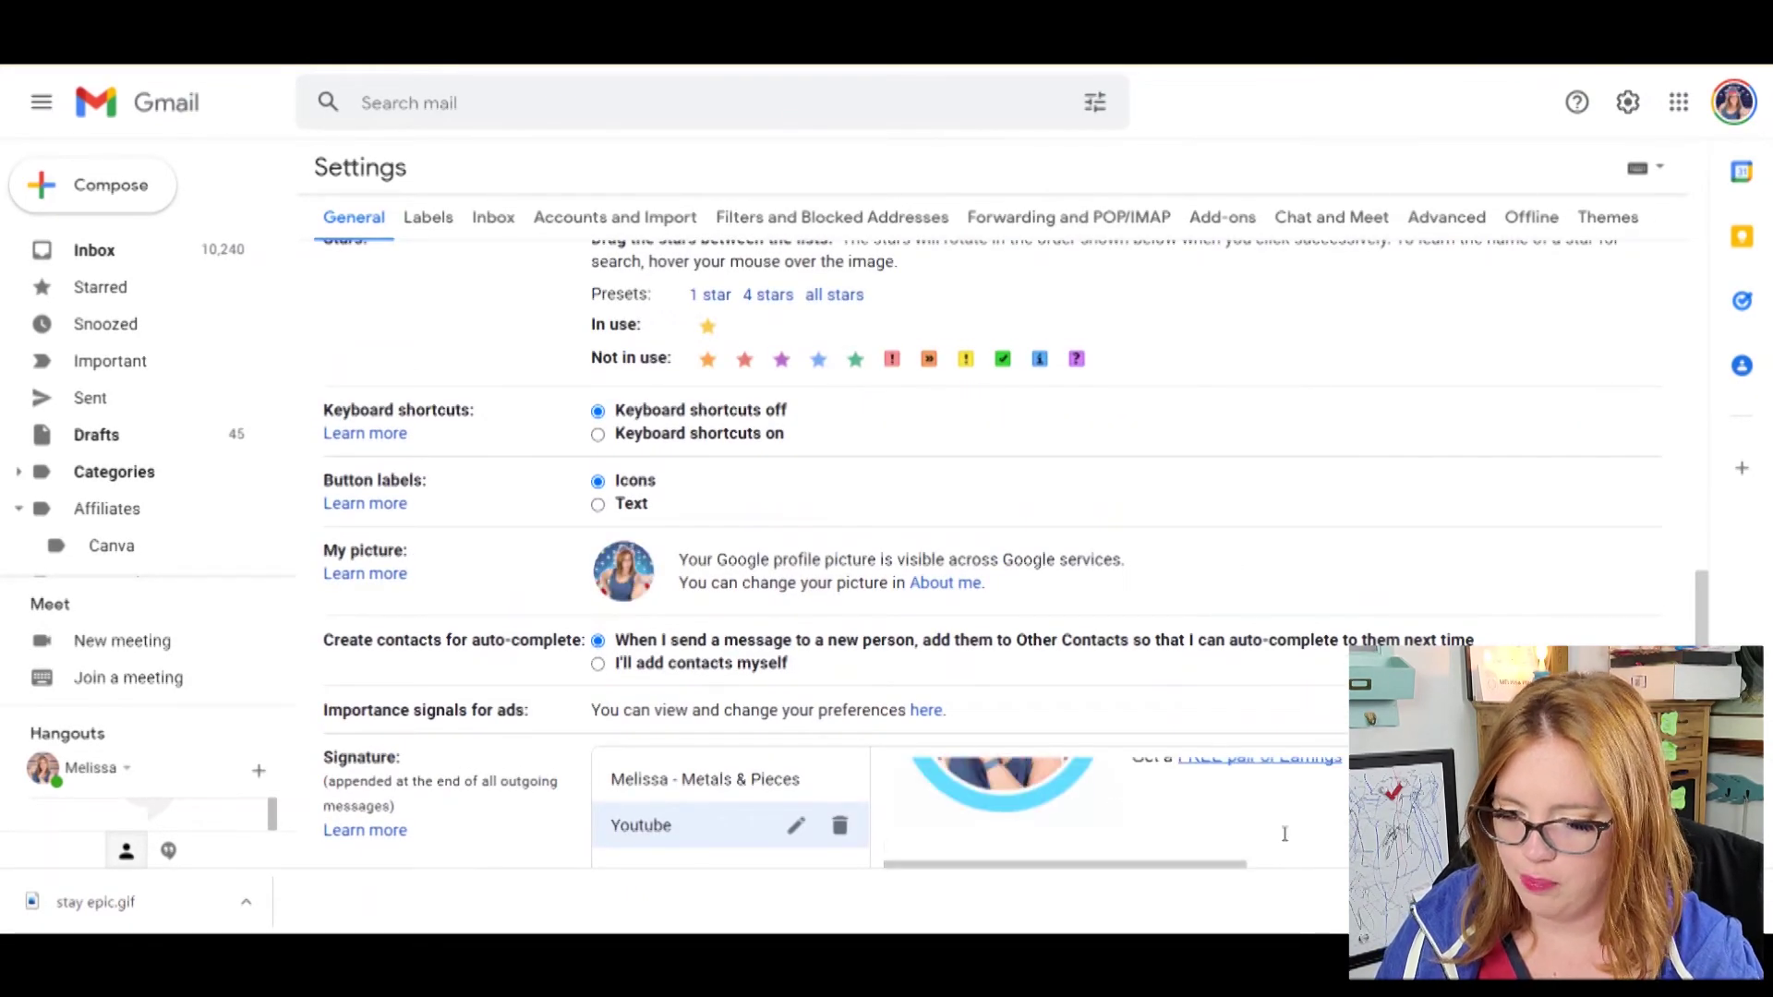
pyautogui.scroll(2, 1136, 769)
pyautogui.scroll(-1, 1283, 831)
pyautogui.moveTo(1200, 751); pyautogui.dragTo(1350, 751)
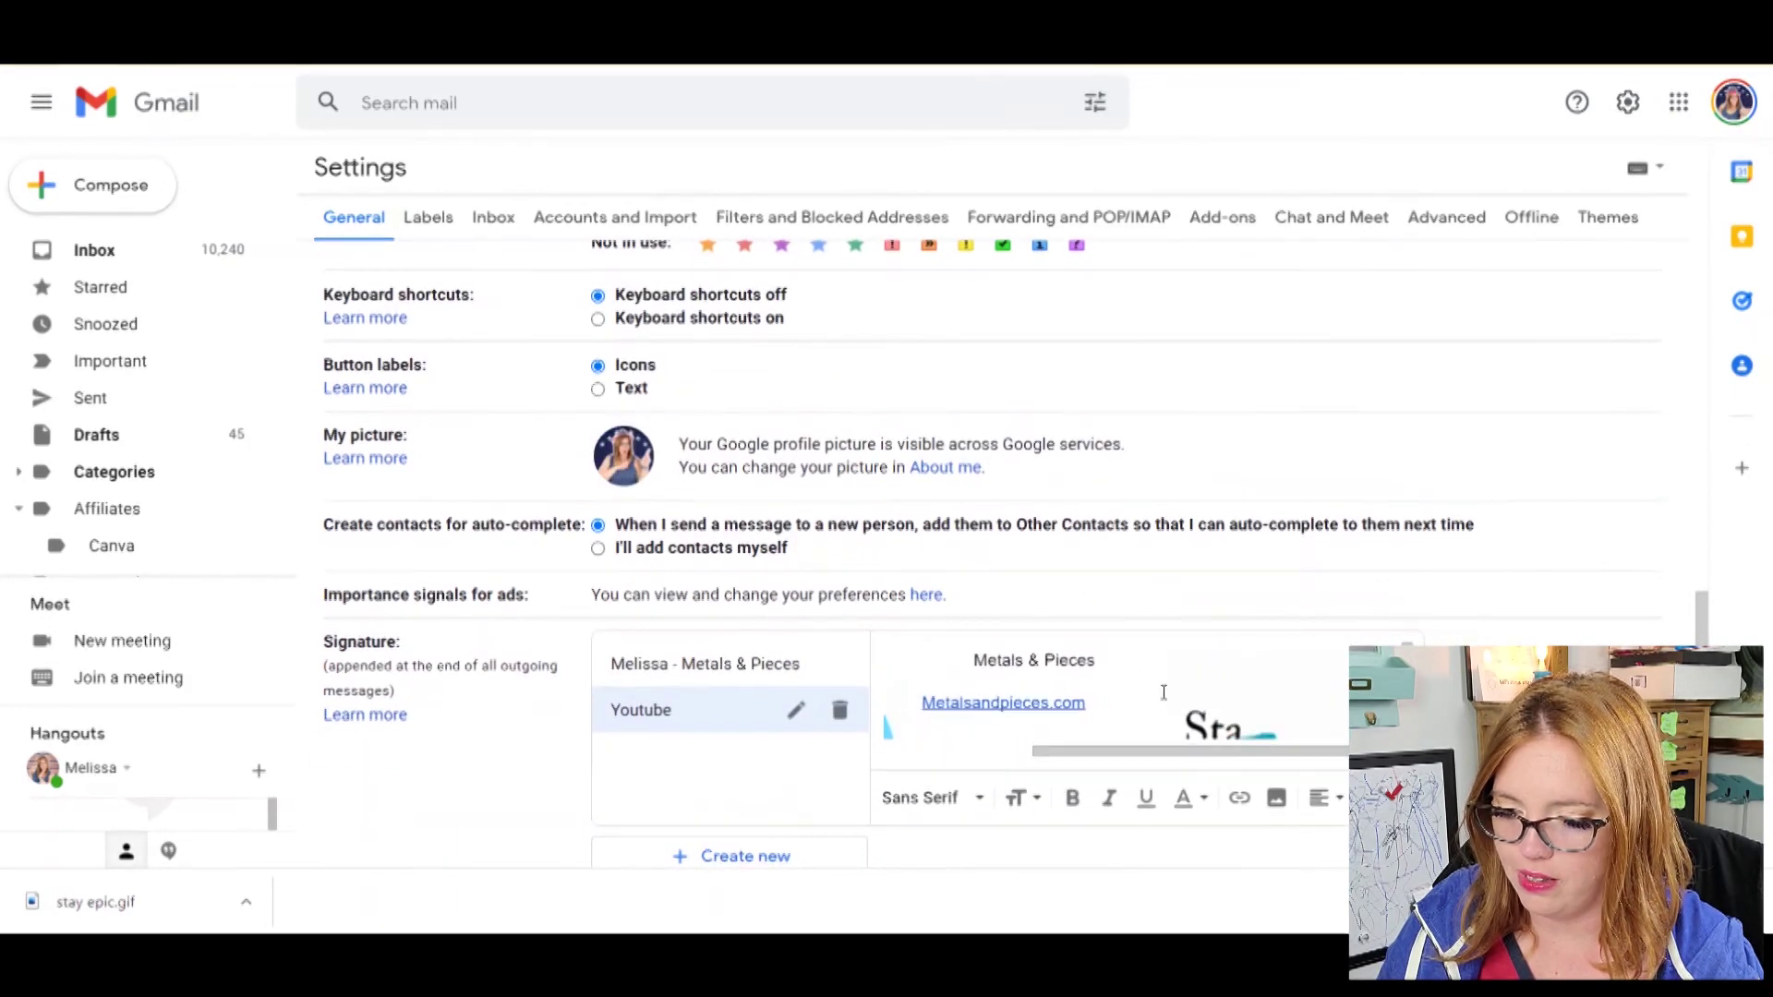
pyautogui.scroll(-3, 1163, 692)
pyautogui.scroll(-2, 1162, 693)
pyautogui.scroll(2, 1165, 702)
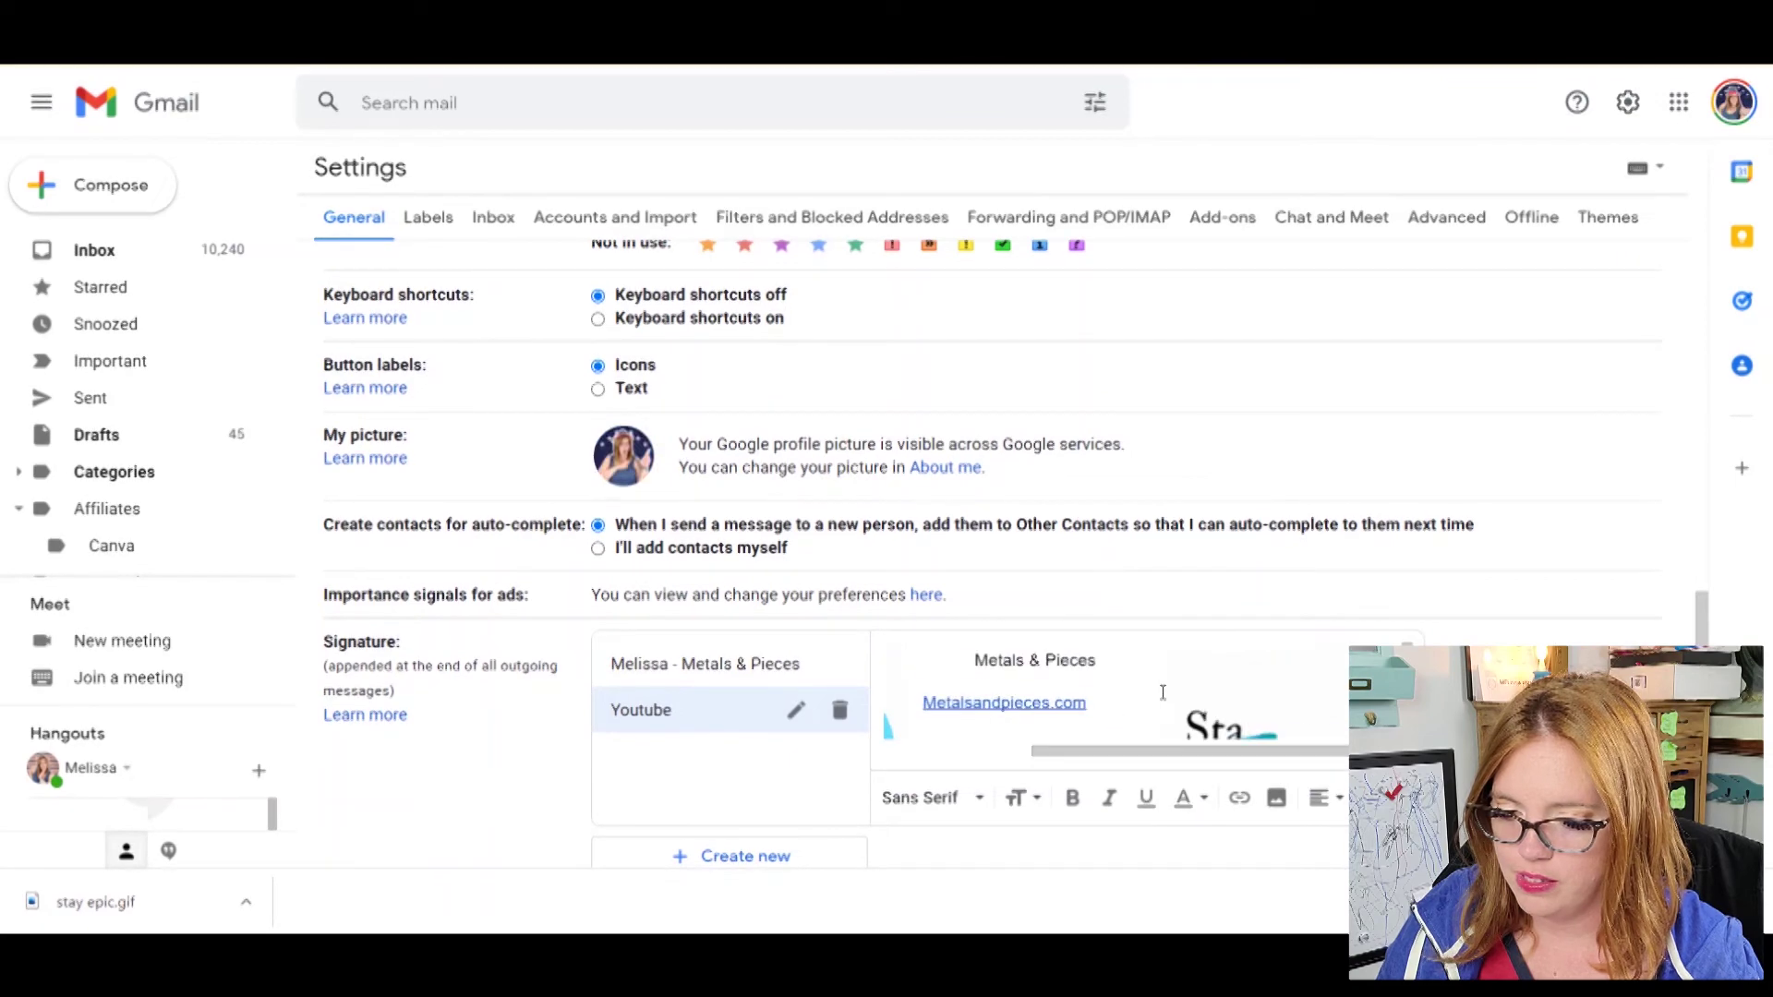
pyautogui.scroll(-4, 1173, 729)
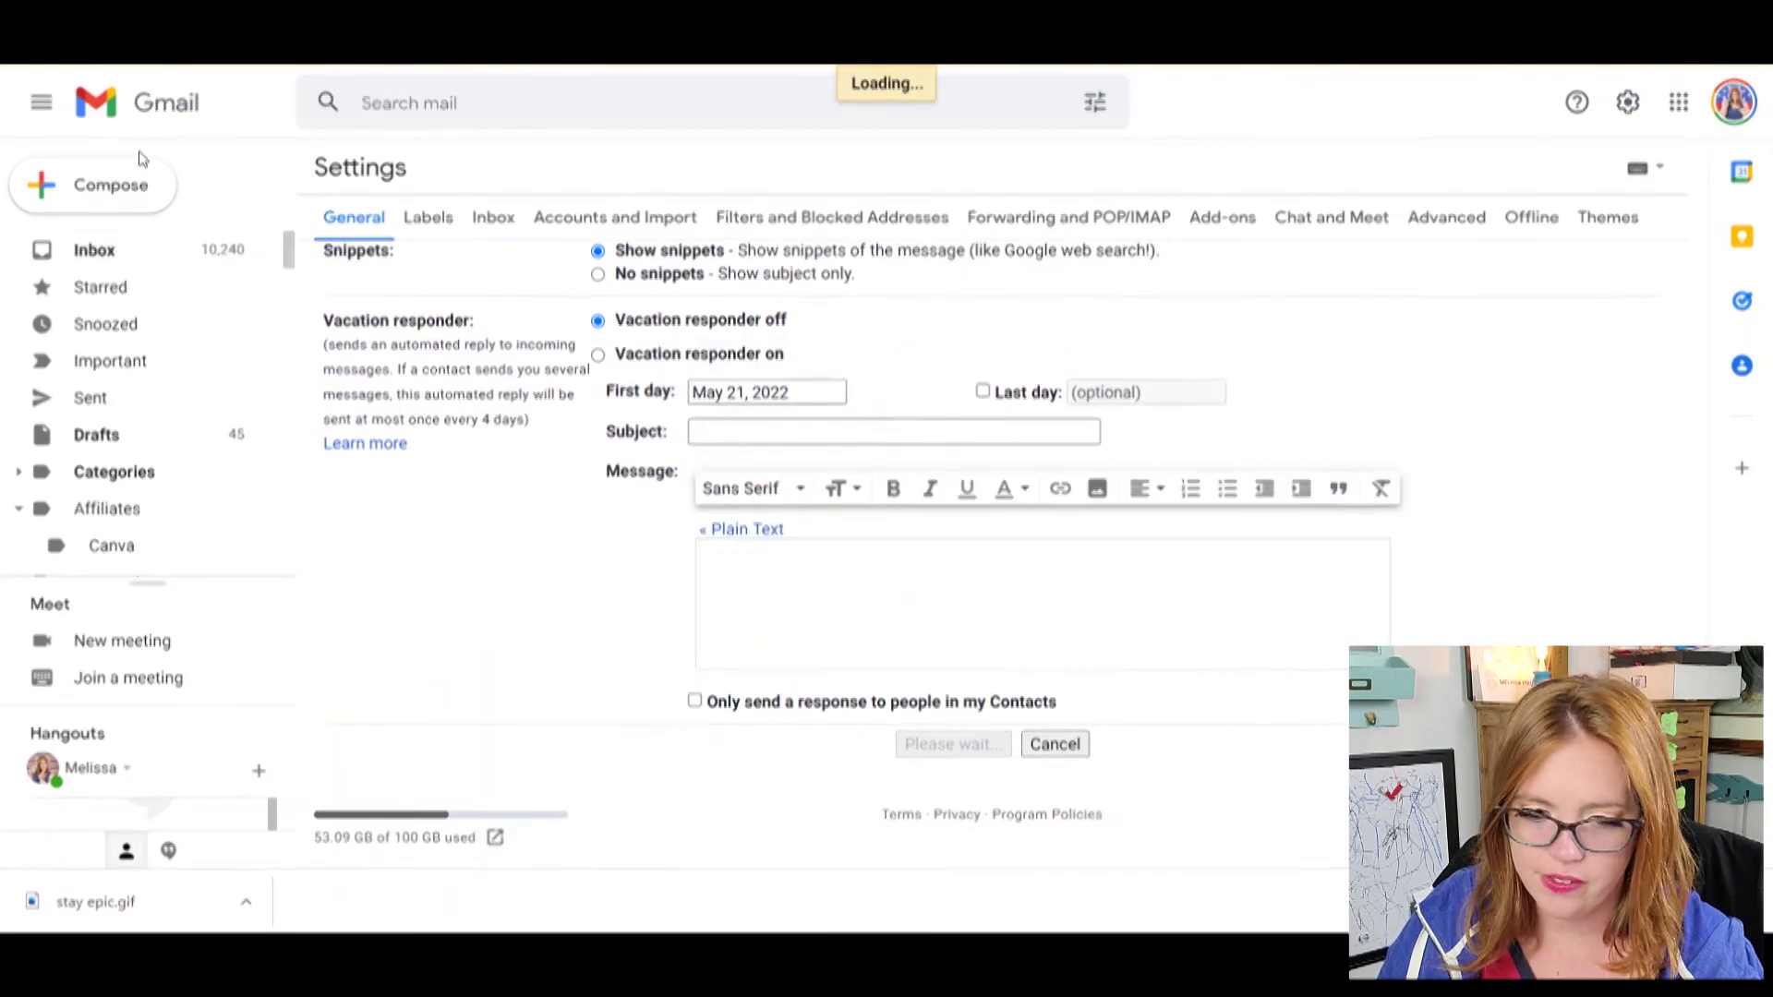
pyautogui.click(102, 185)
# Step: Scroll sideways through the draft to inspect the borderless signature with both GIFs and links
pyautogui.hscroll(3, 1293, 572)
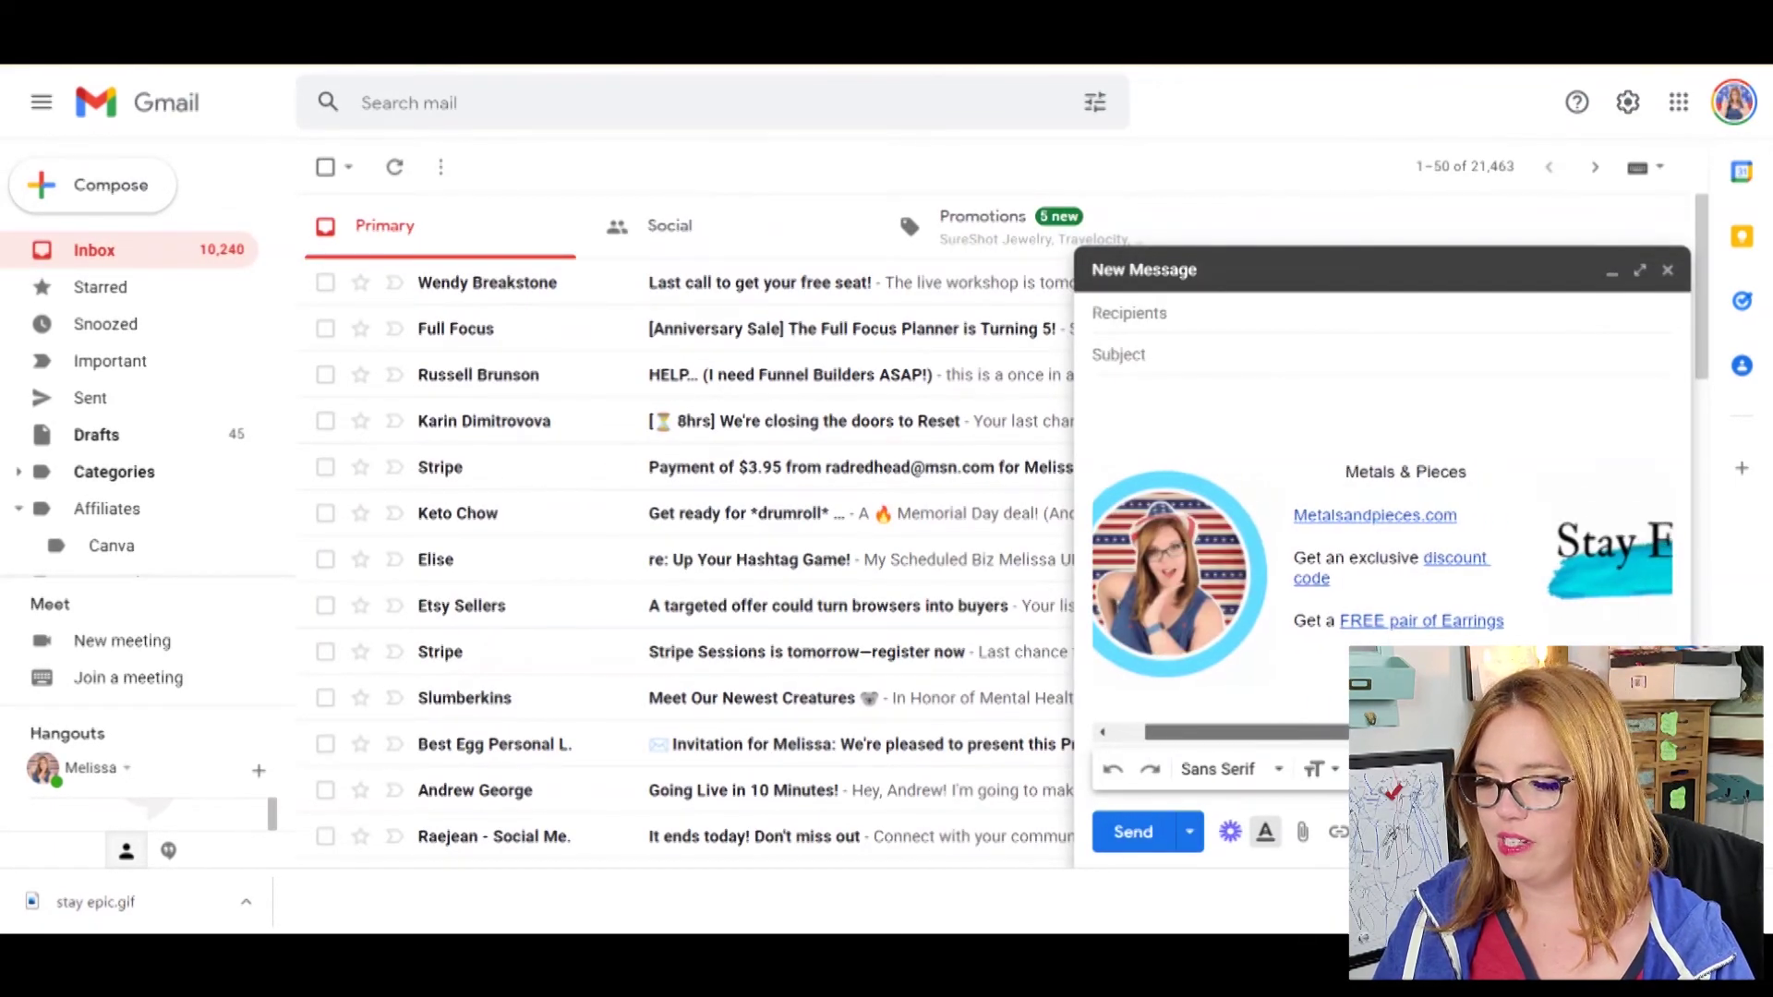
pyautogui.hscroll(-3, 1237, 661)
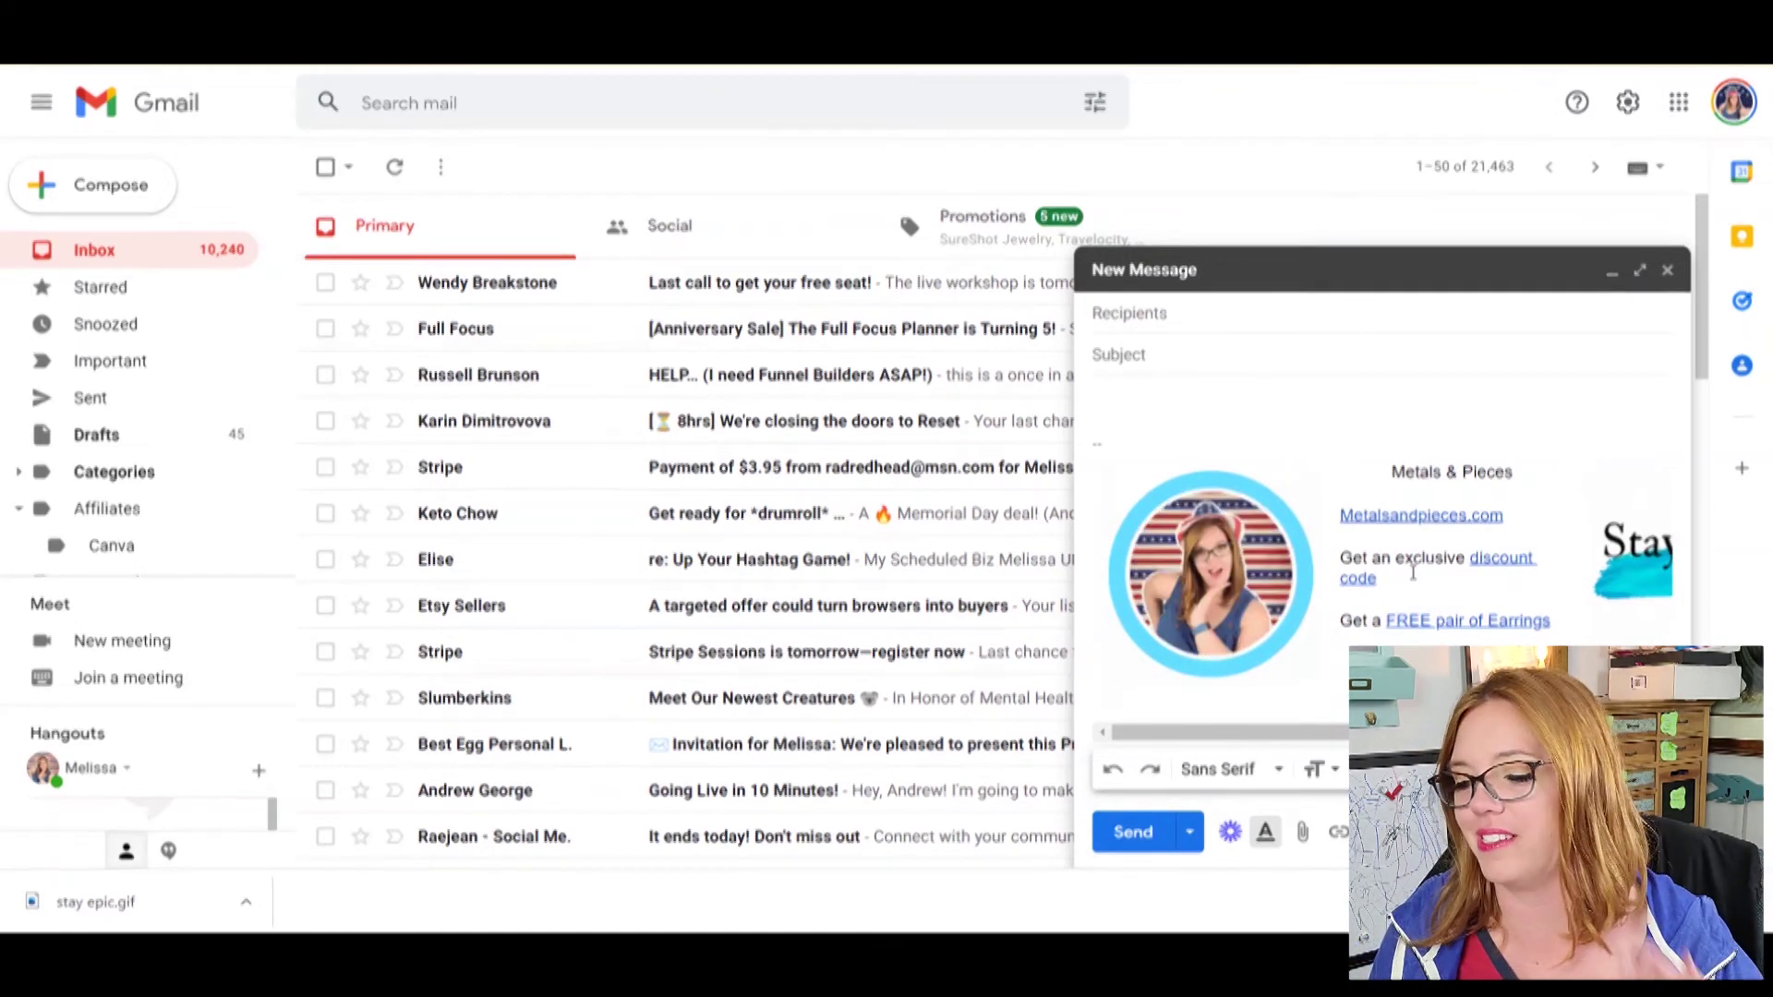
pyautogui.hscroll(3, 1477, 572)
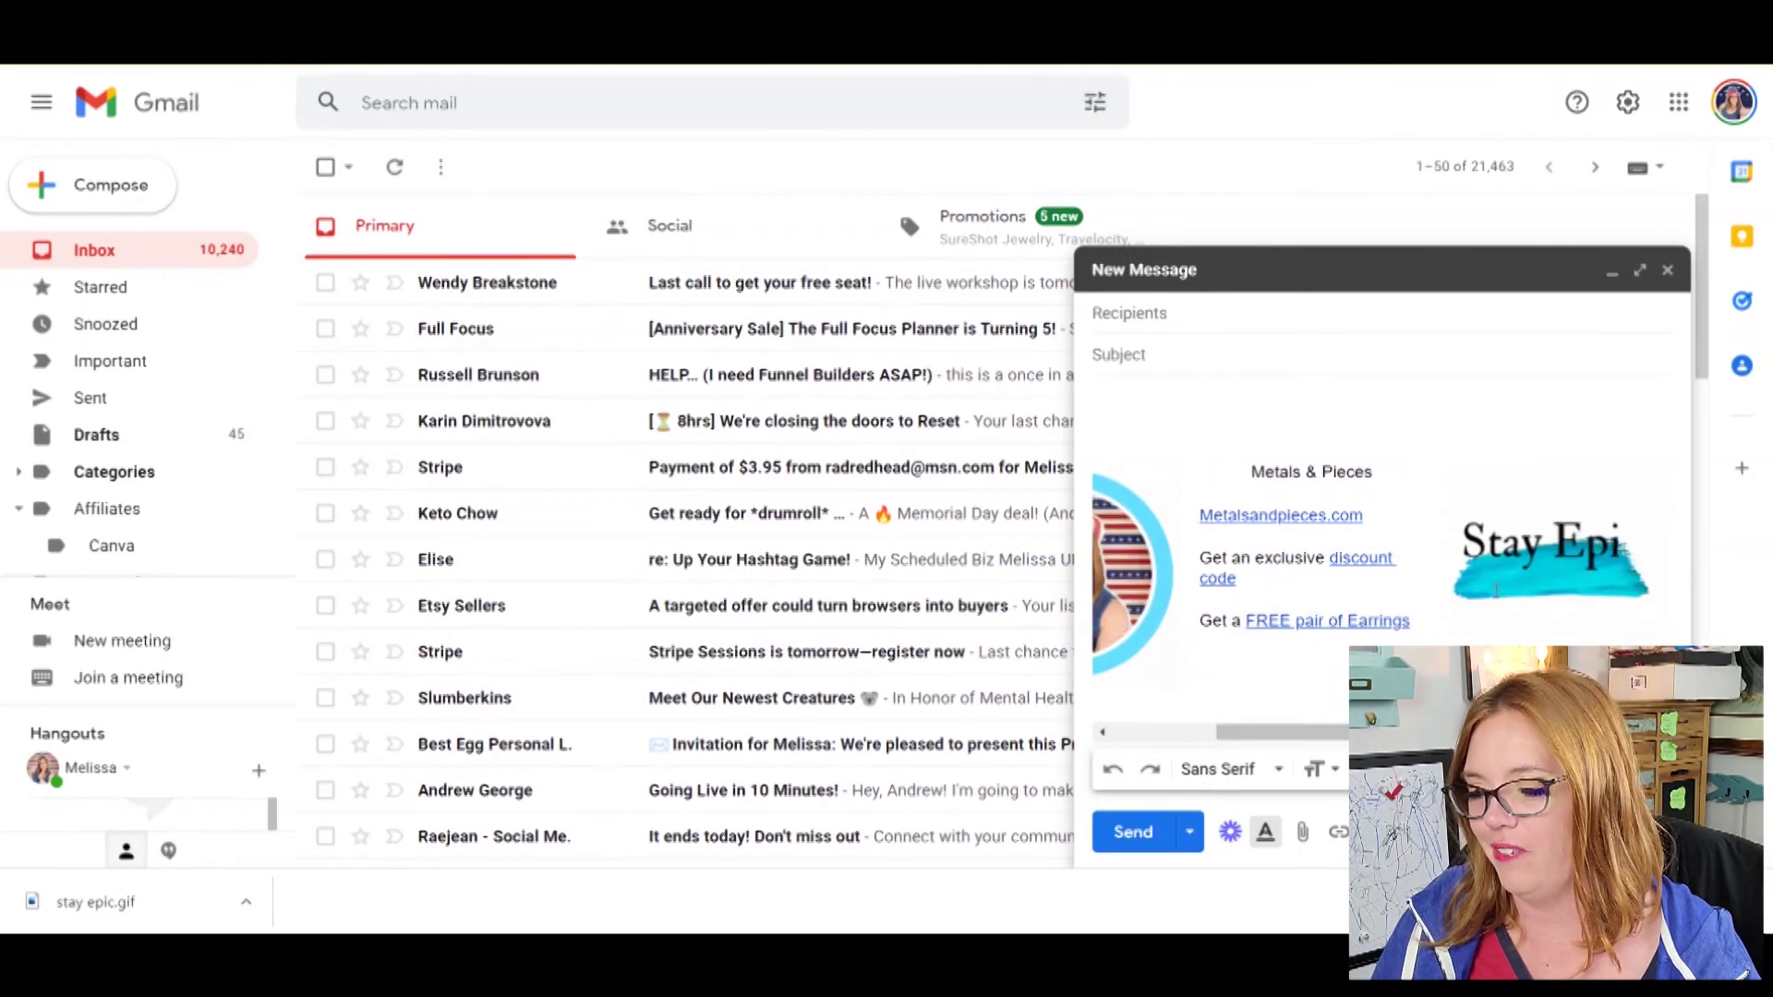